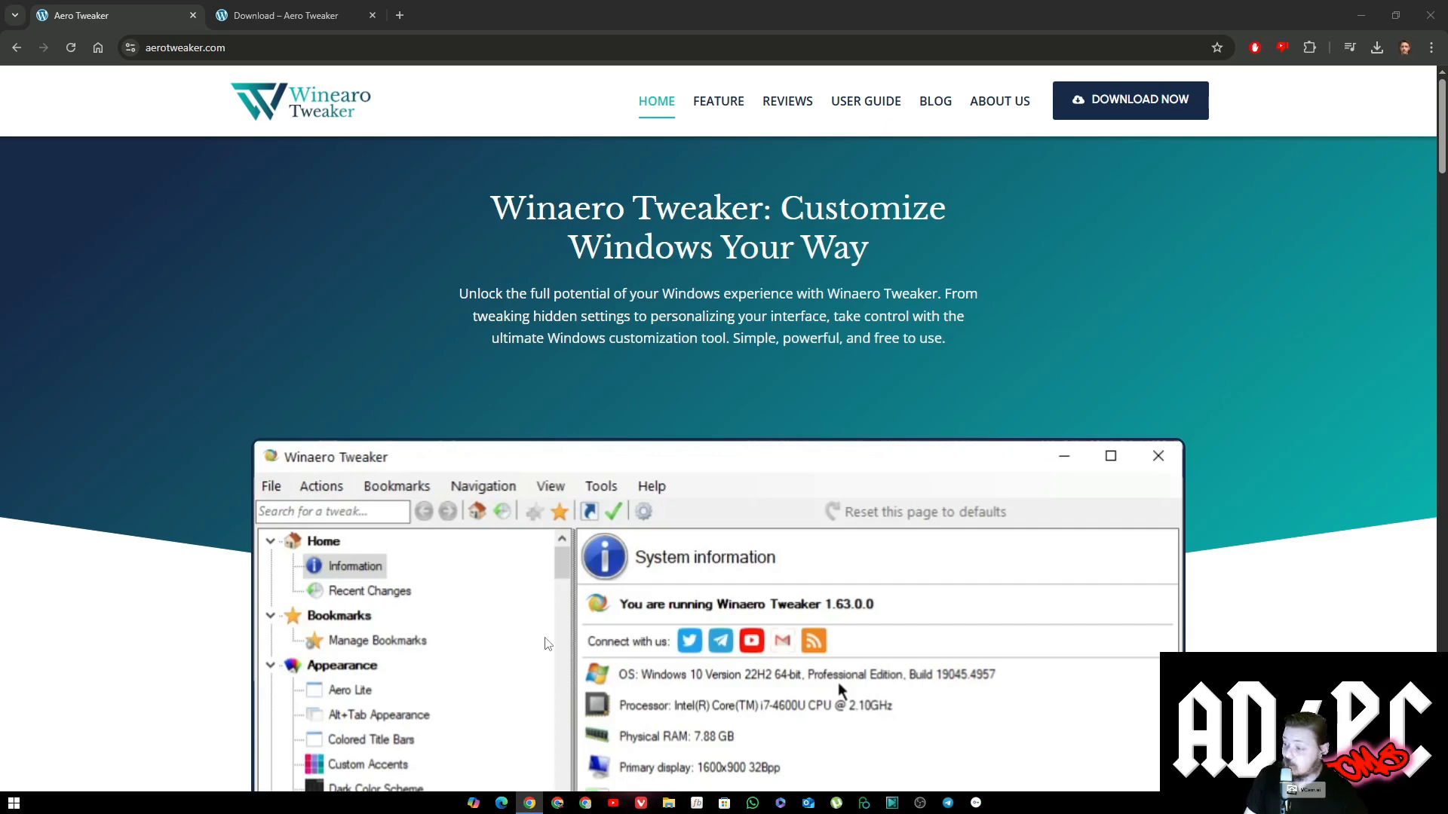
Look through the Winaero Tweaker home page, from the key features and user feedback to the FAQs and download section.
{"action": "scroll", "coordinate": [546, 643], "scroll_direction": "down", "scroll_amount": 2}
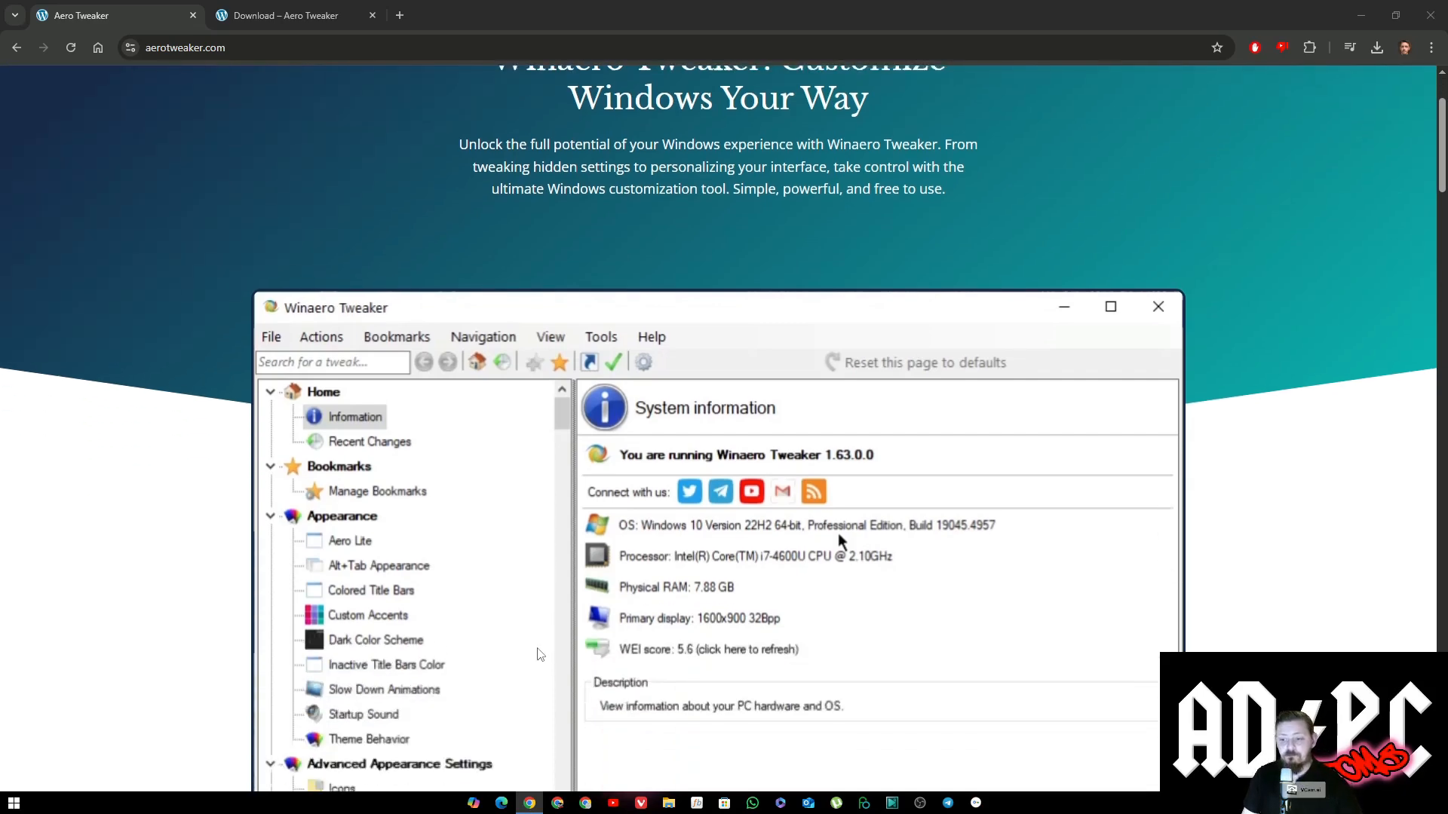
{"action": "scroll", "coordinate": [538, 654], "scroll_direction": "down", "scroll_amount": 3}
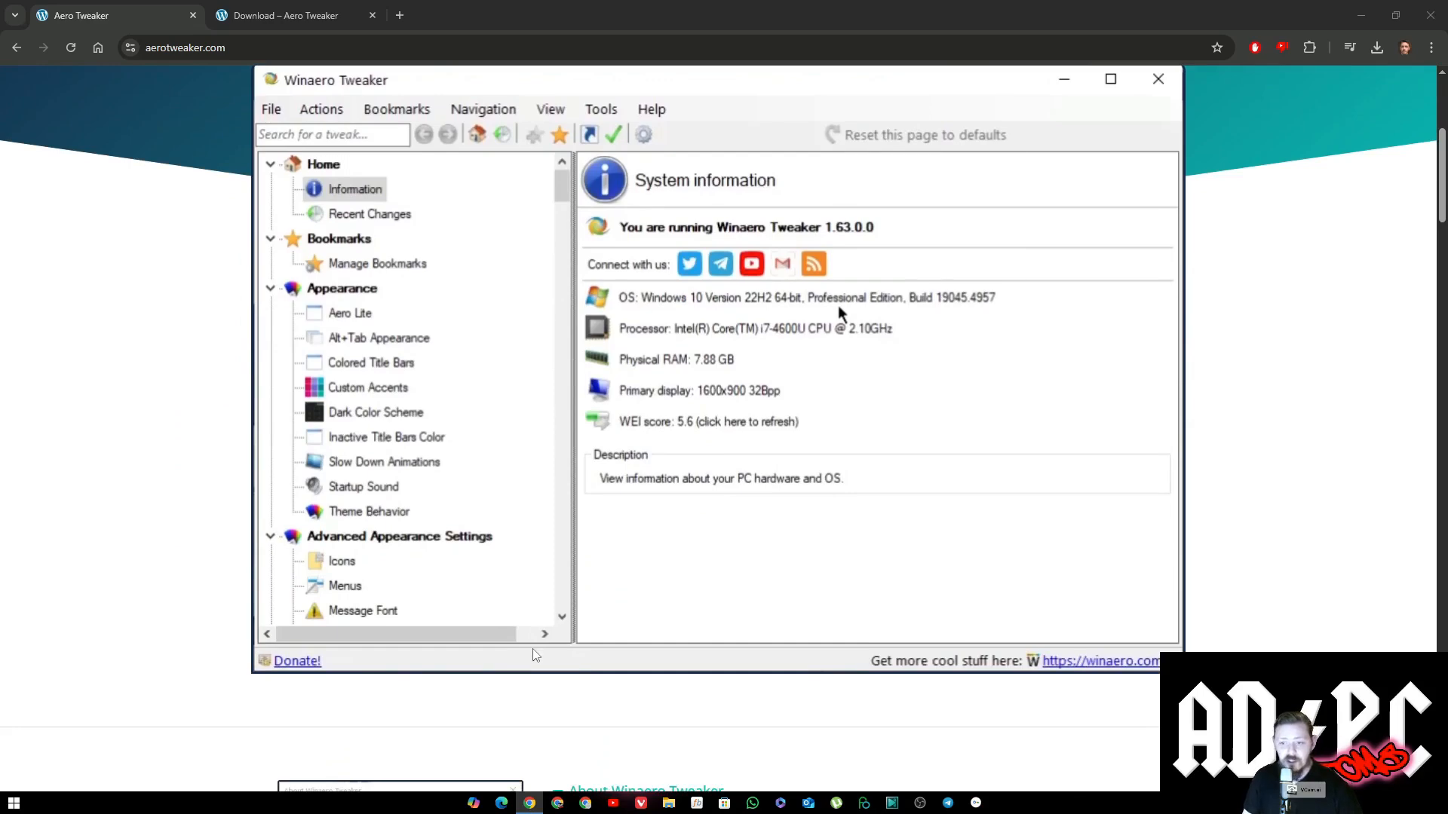
{"action": "scroll", "coordinate": [534, 654], "scroll_direction": "down", "scroll_amount": 6}
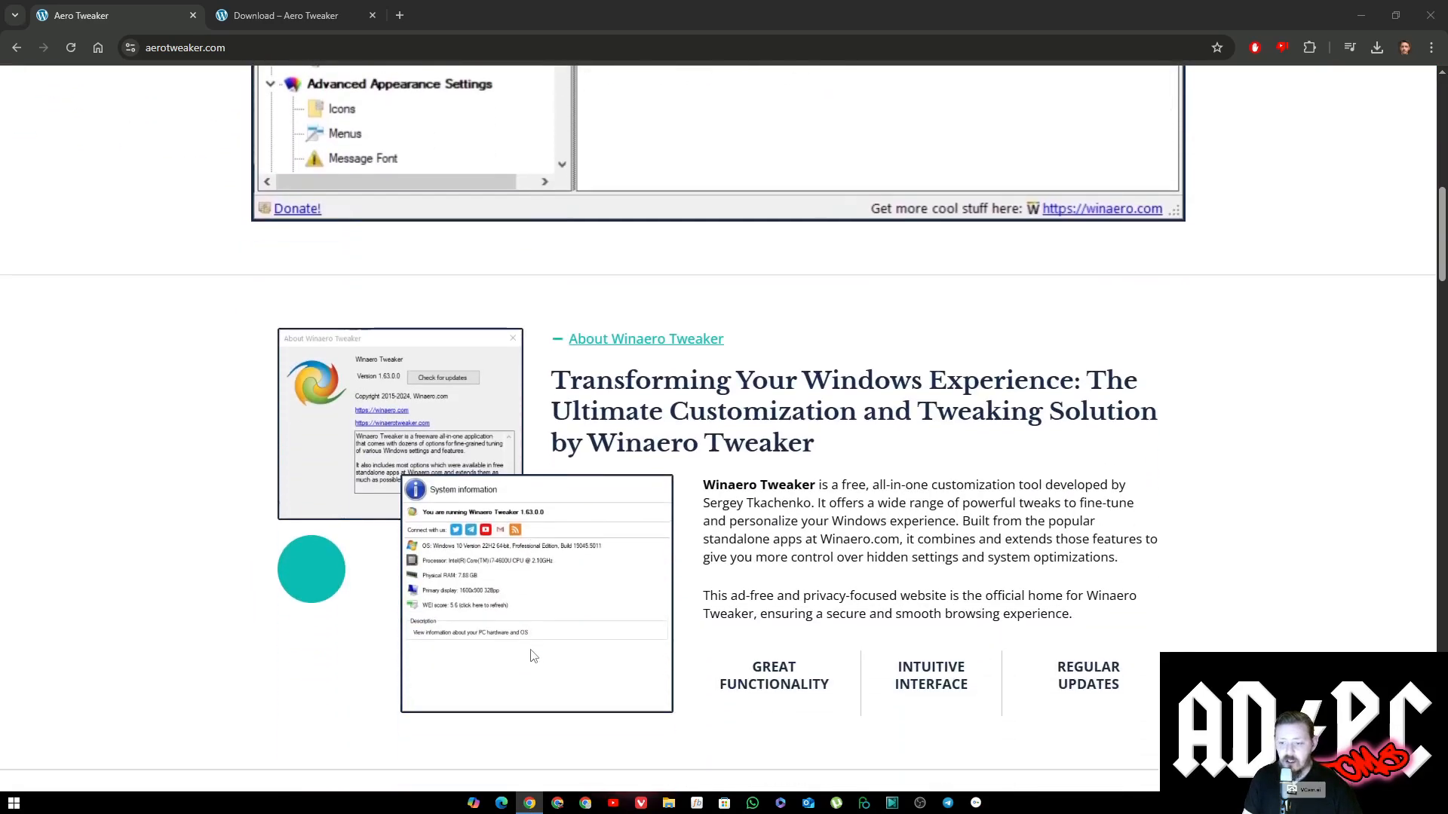
{"action": "scroll", "coordinate": [534, 656], "scroll_direction": "down", "scroll_amount": 2}
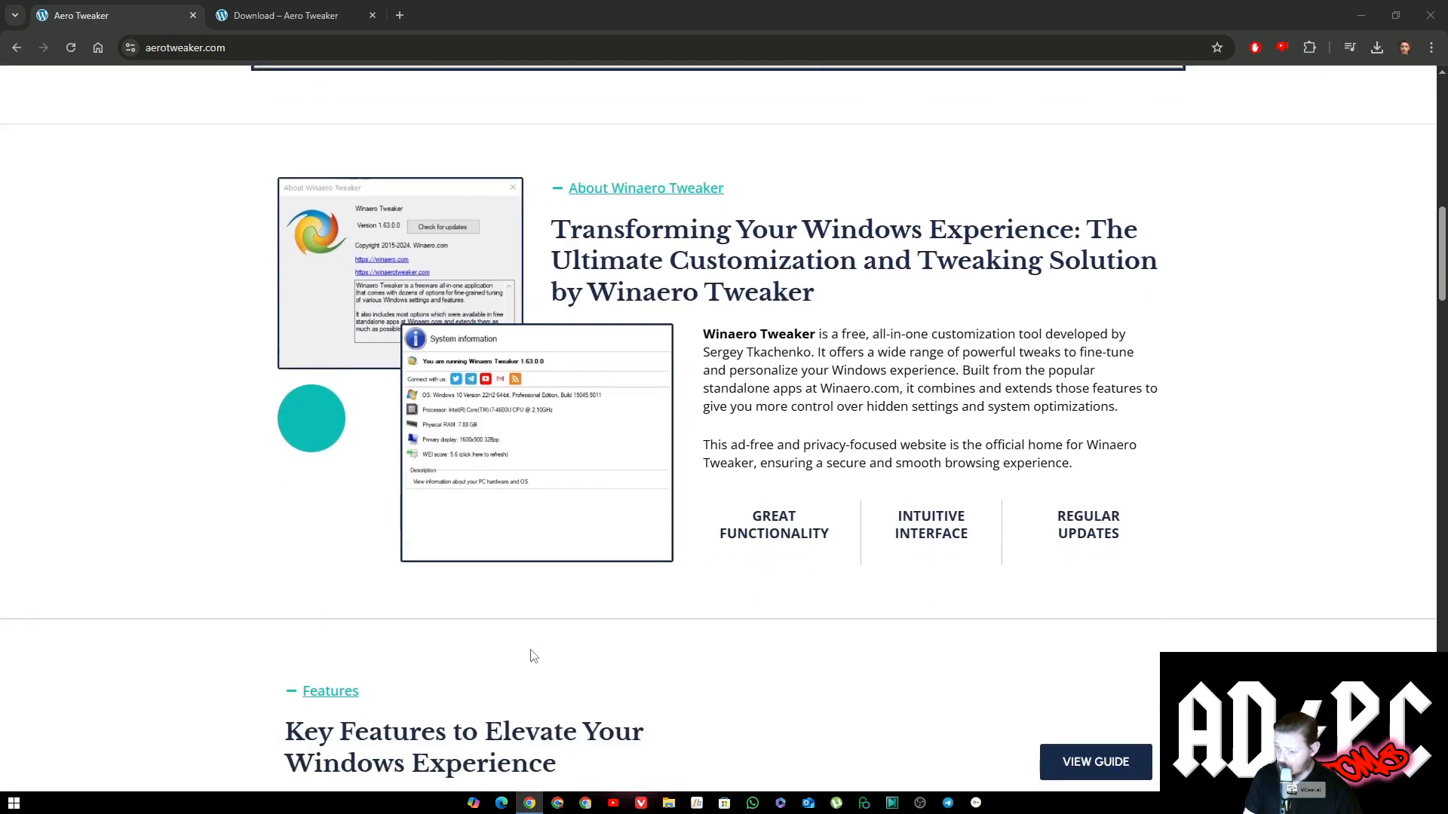
{"action": "scroll", "coordinate": [666, 604], "scroll_direction": "down", "scroll_amount": 1}
{"action": "scroll", "coordinate": [657, 610], "scroll_direction": "down", "scroll_amount": 1}
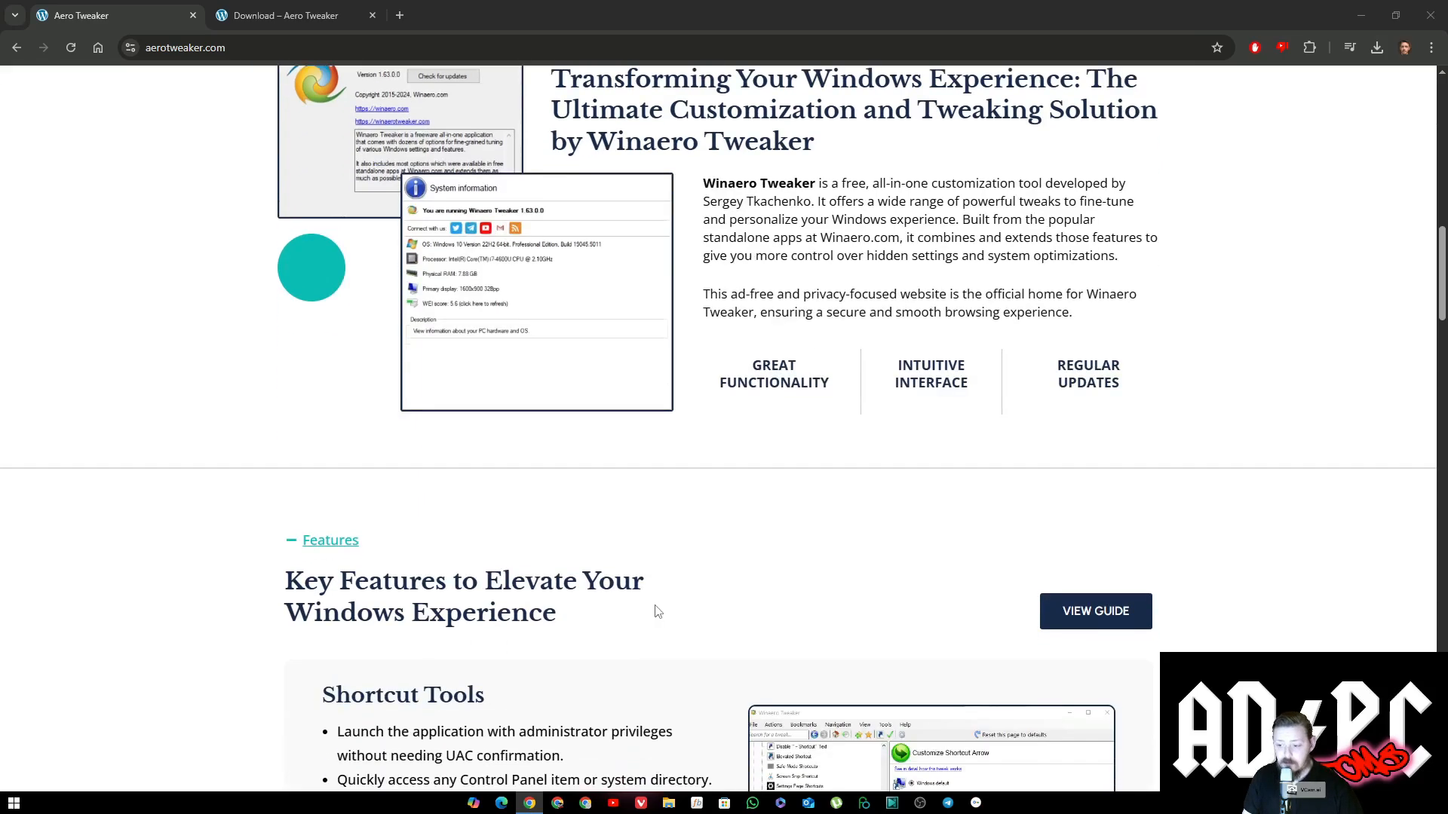
{"action": "scroll", "coordinate": [655, 609], "scroll_direction": "down", "scroll_amount": 10}
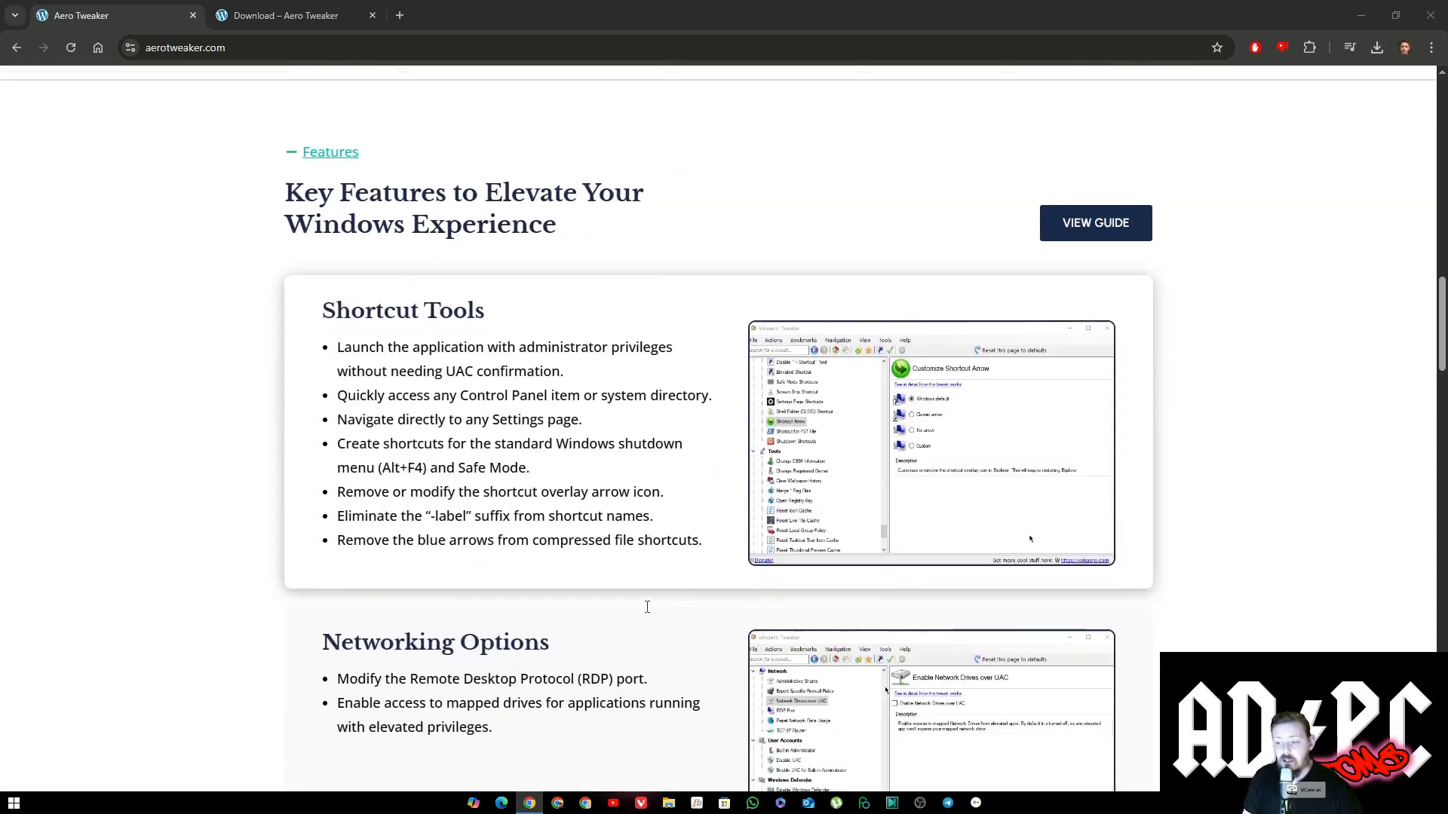
{"action": "scroll", "coordinate": [647, 607], "scroll_direction": "up", "scroll_amount": 5}
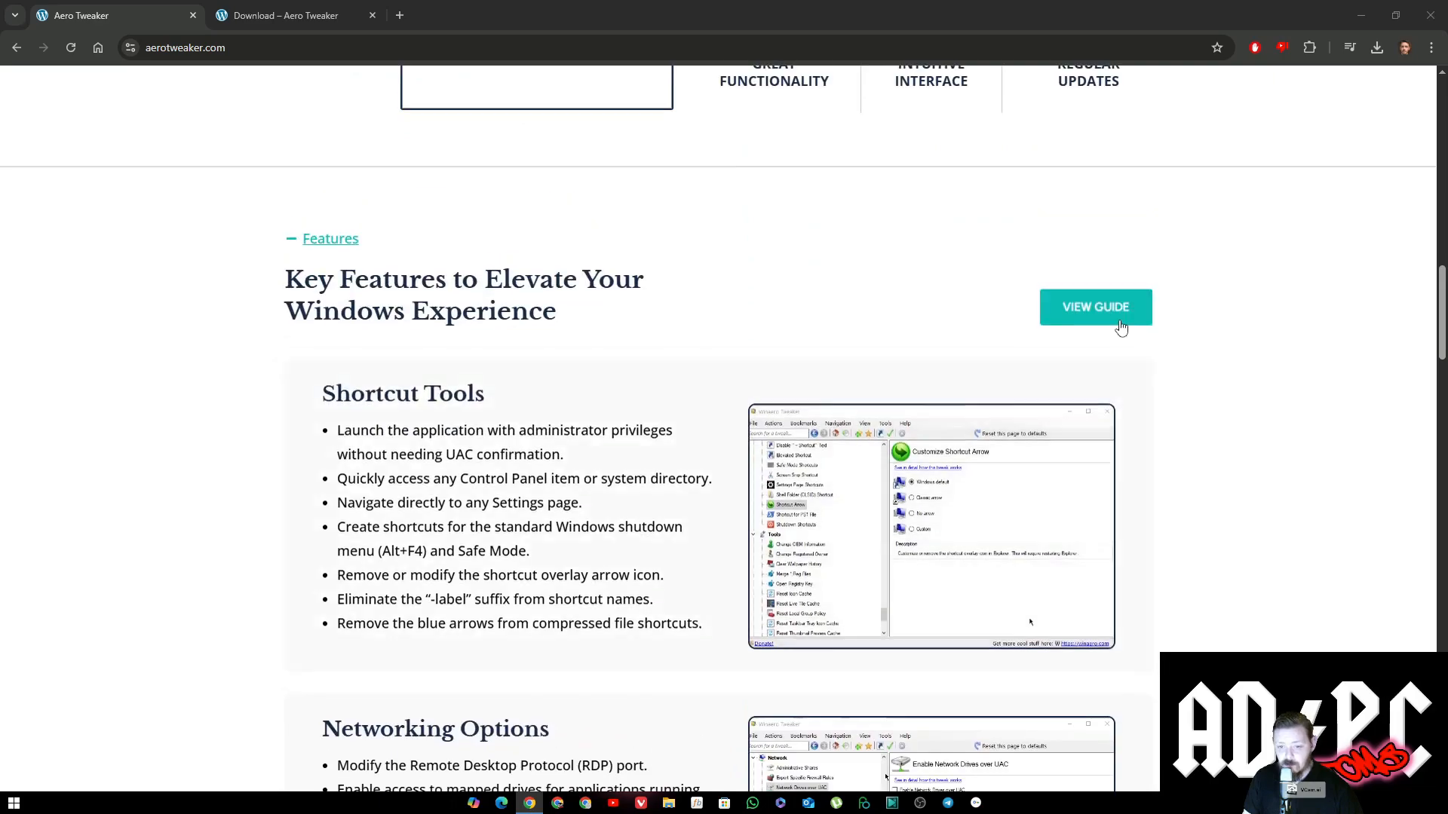
{"action": "scroll", "coordinate": [1016, 523], "scroll_direction": "down", "scroll_amount": 12}
{"action": "scroll", "coordinate": [1014, 526], "scroll_direction": "down", "scroll_amount": 9}
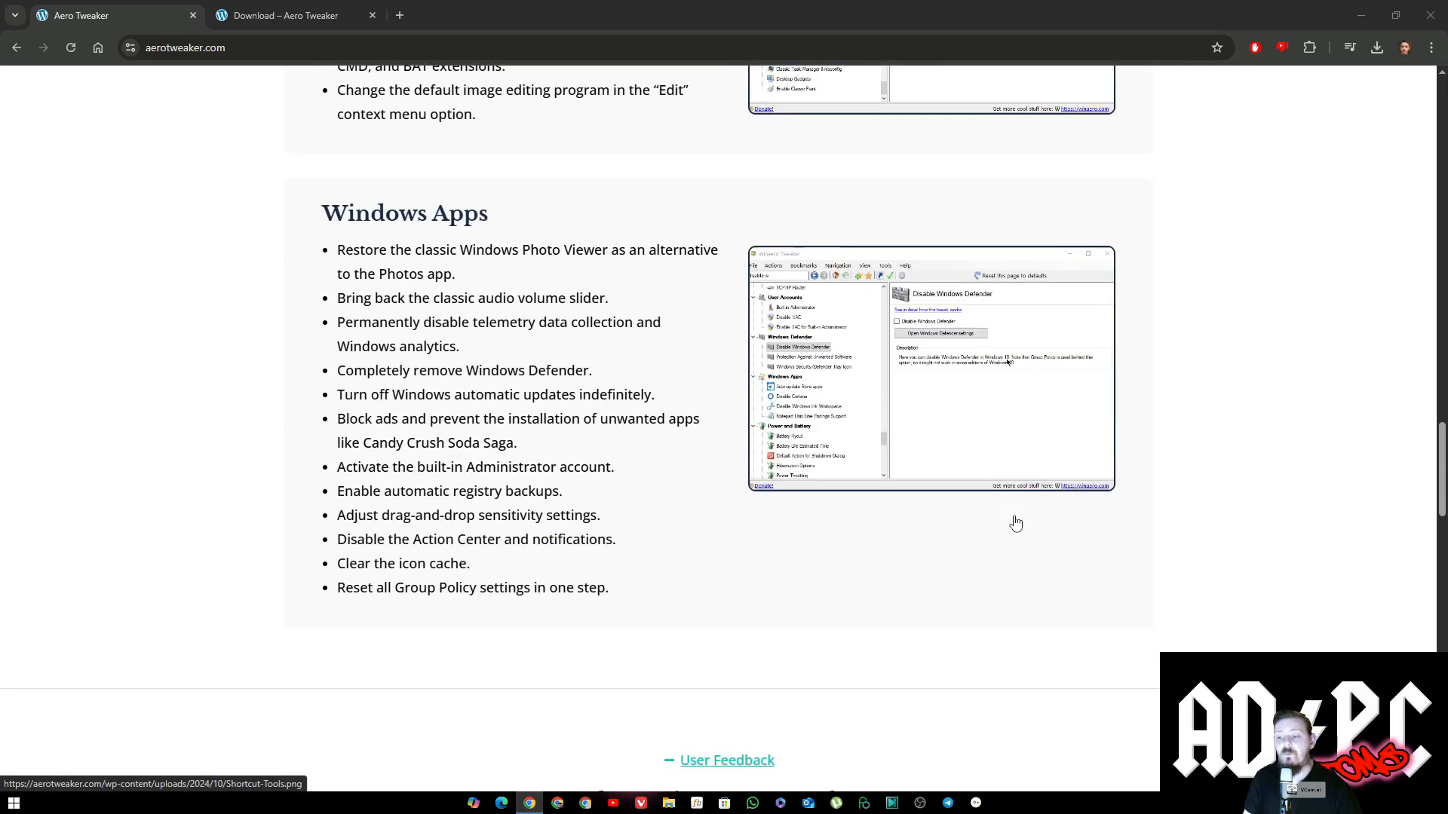
{"action": "scroll", "coordinate": [1014, 526], "scroll_direction": "down", "scroll_amount": 2}
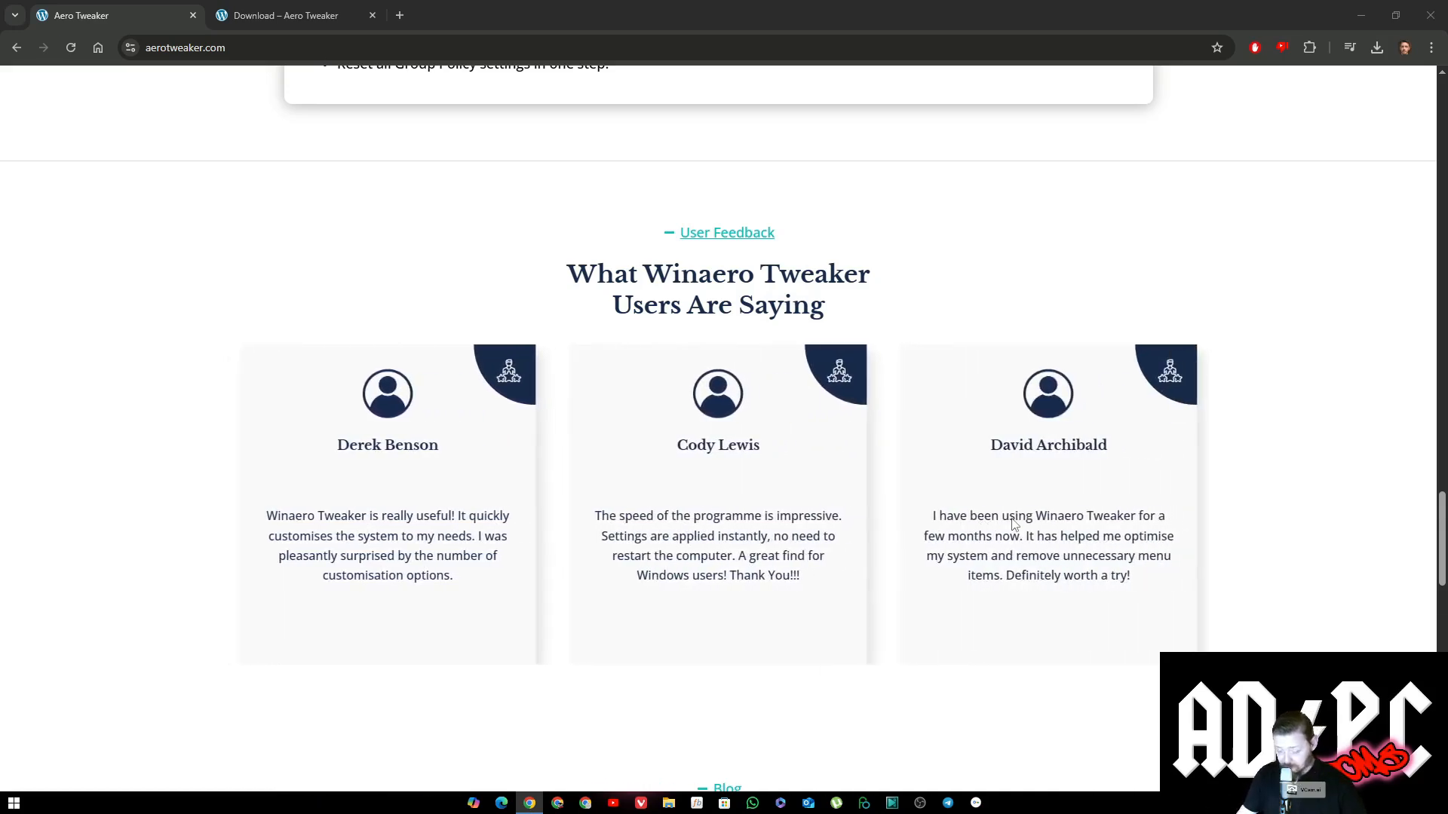
{"action": "scroll", "coordinate": [1015, 525], "scroll_direction": "down", "scroll_amount": 4}
{"action": "scroll", "coordinate": [1014, 526], "scroll_direction": "down", "scroll_amount": 2}
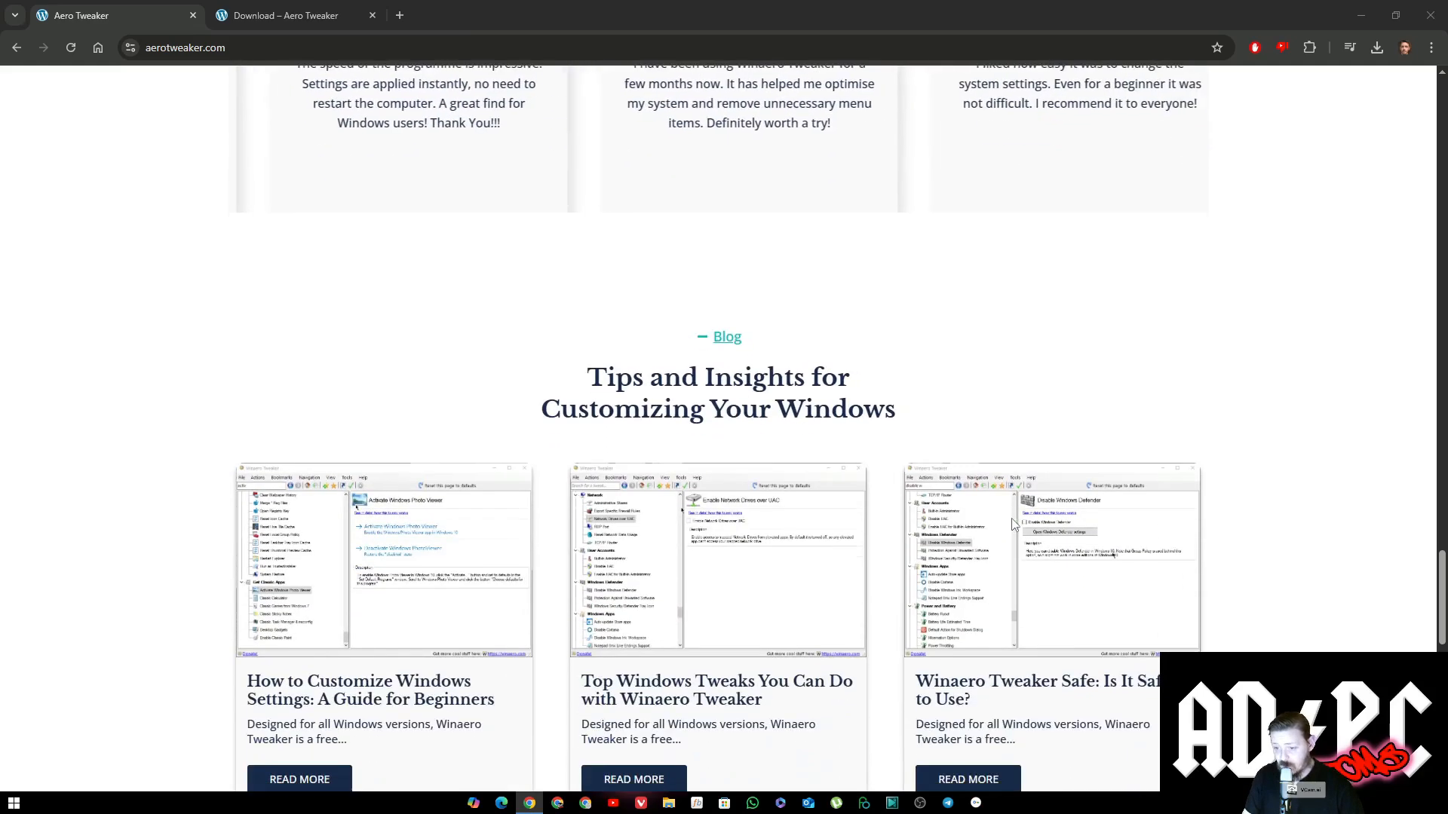
{"action": "scroll", "coordinate": [1013, 524], "scroll_direction": "down", "scroll_amount": 8}
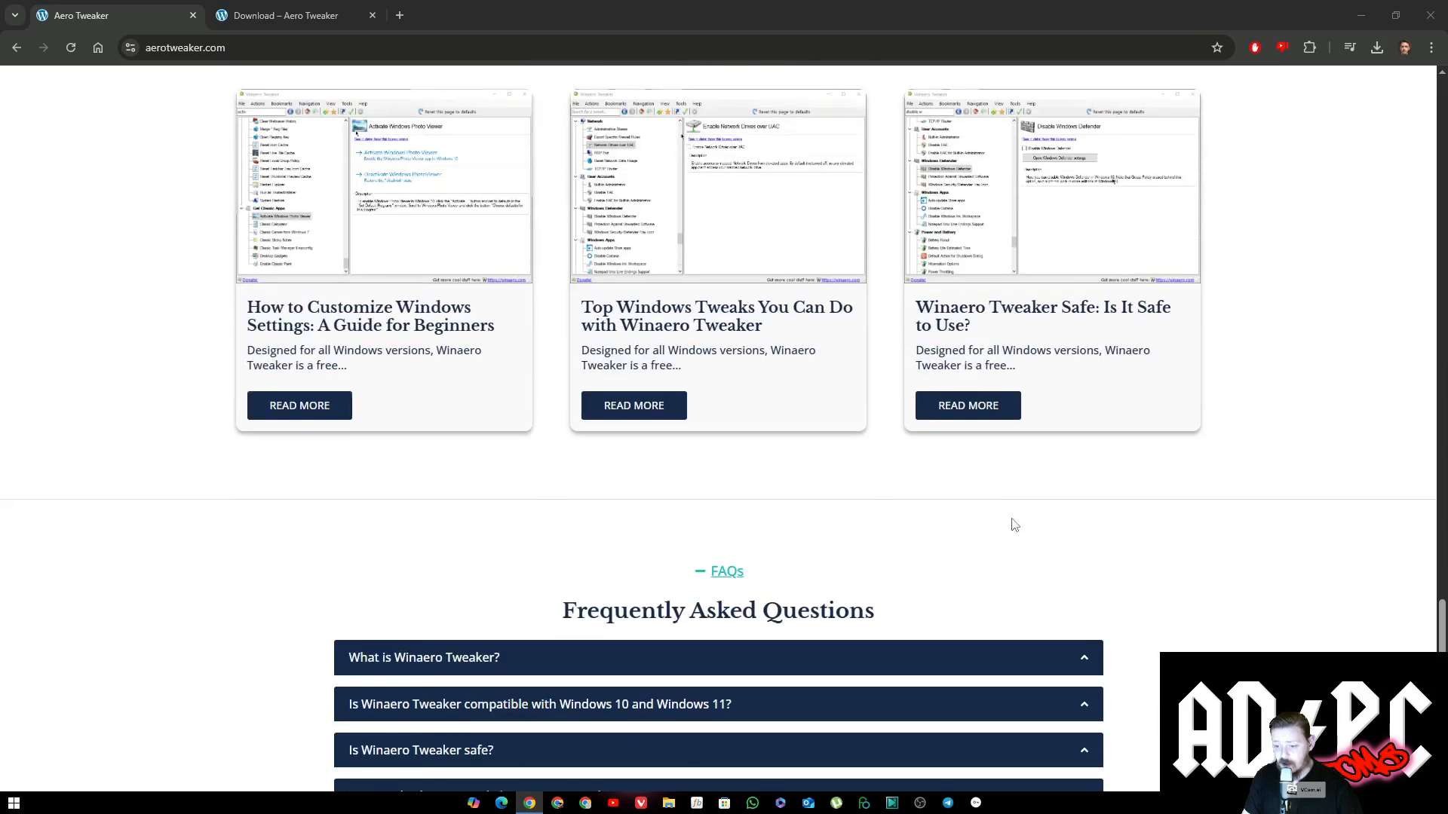
{"action": "scroll", "coordinate": [1013, 524], "scroll_direction": "down", "scroll_amount": 5}
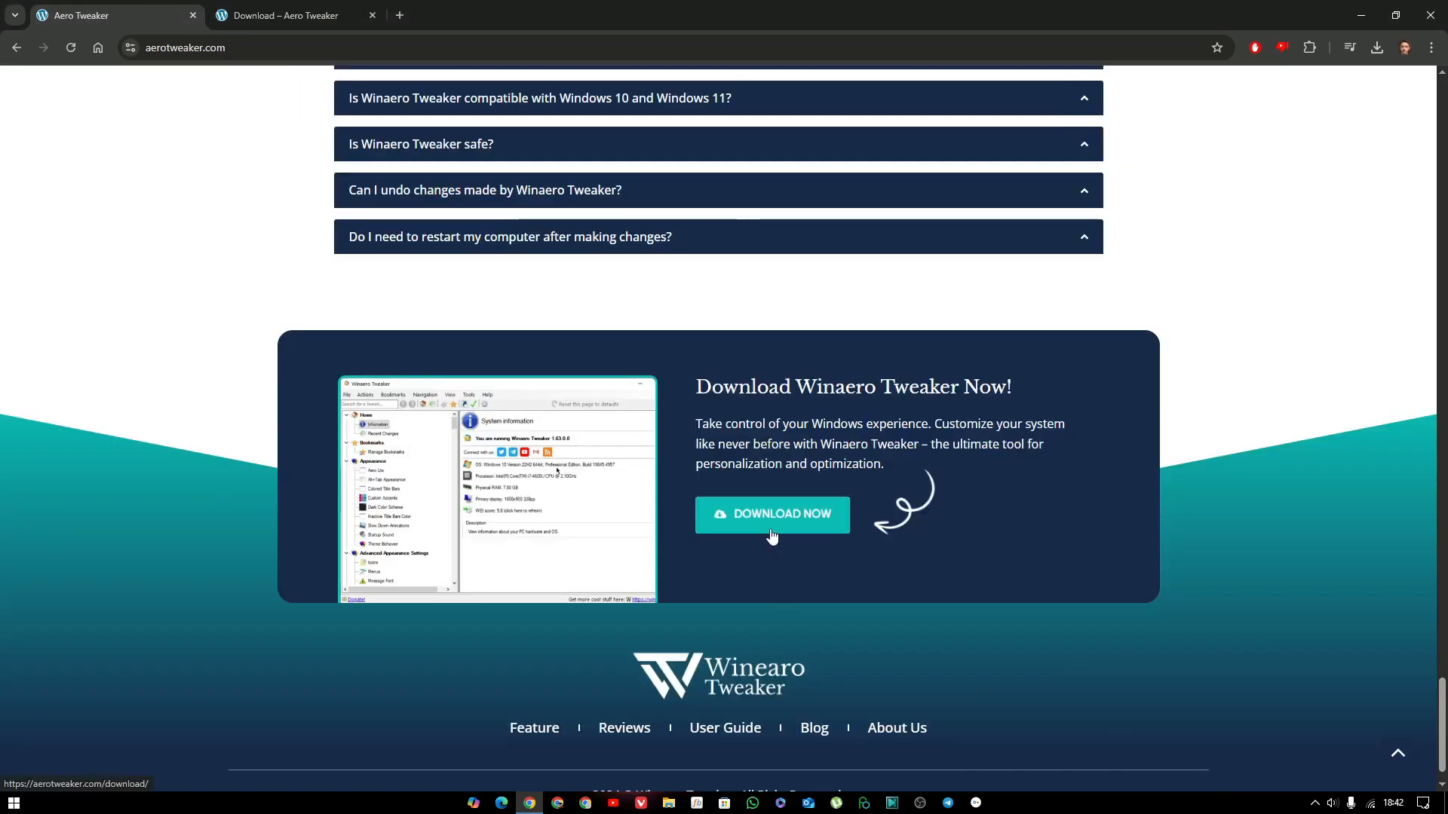
Switch to the Winaero Tweaker download page, open the downloaded FullSetup(WinaeroTweaker).rar, and unlock it with the archive password.
{"action": "left_click", "coordinate": [290, 13]}
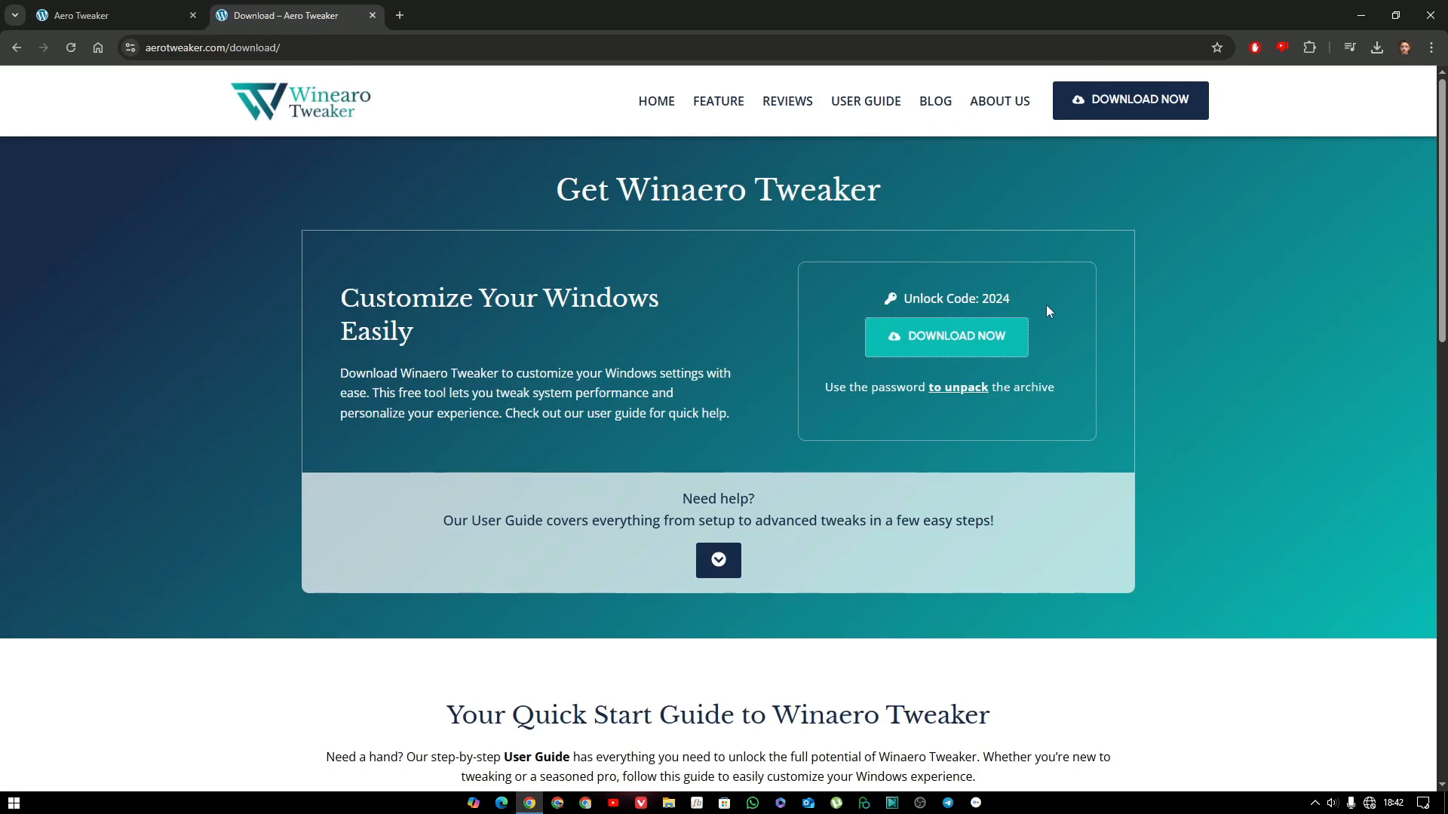
{"action": "left_click", "coordinate": [1373, 48]}
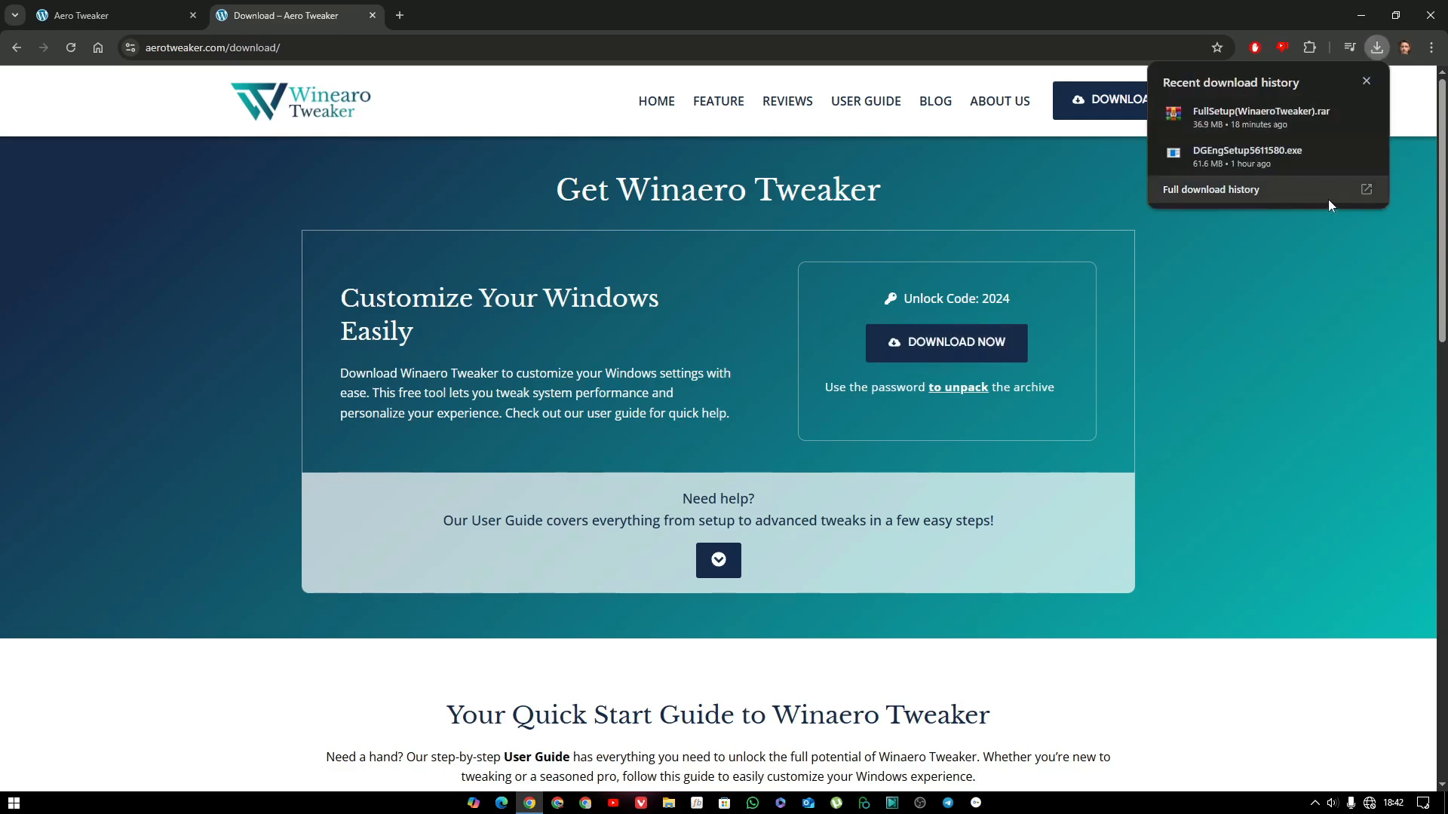
{"action": "left_click", "coordinate": [1268, 110]}
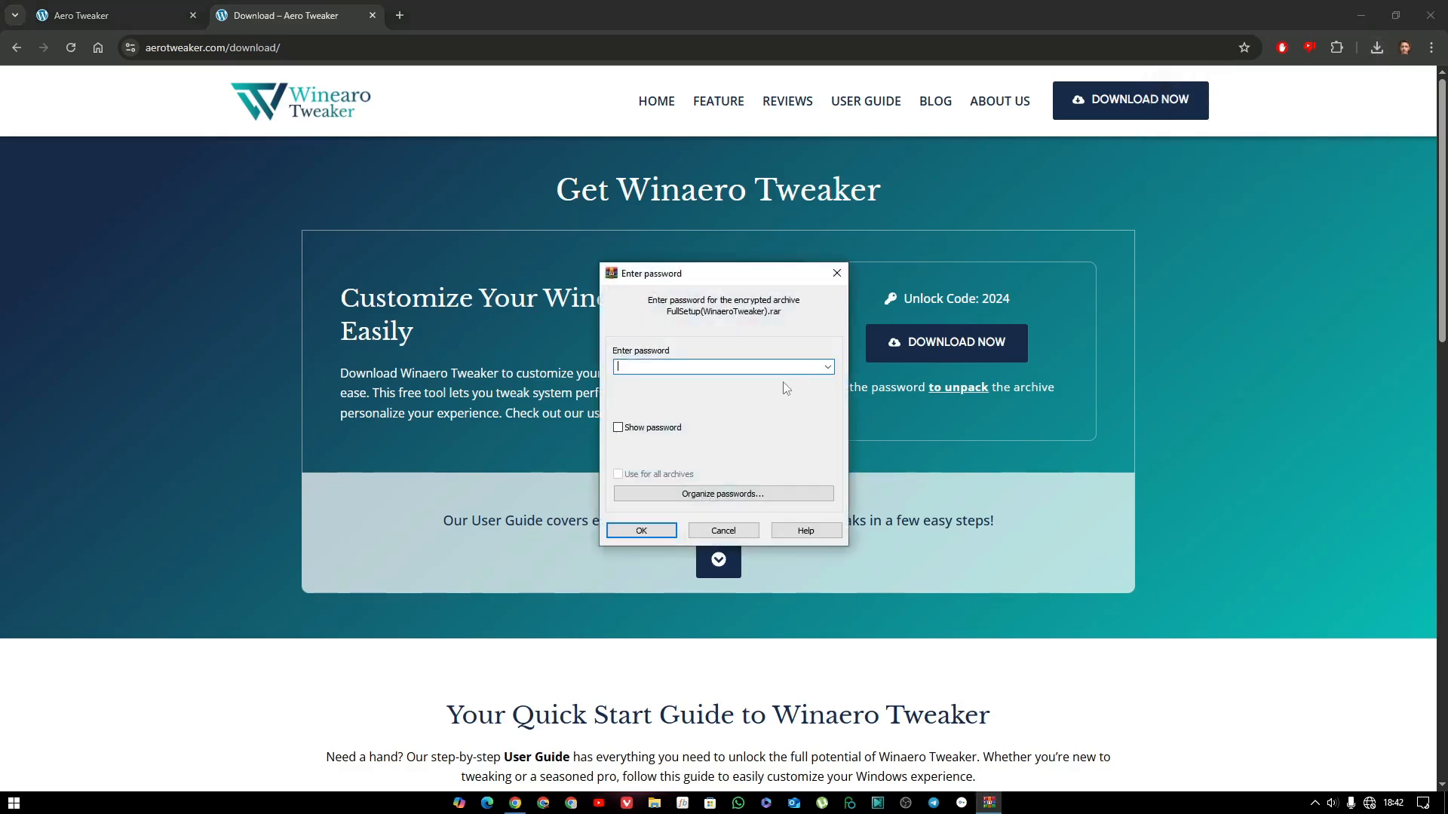
{"action": "key", "text": "Return"}
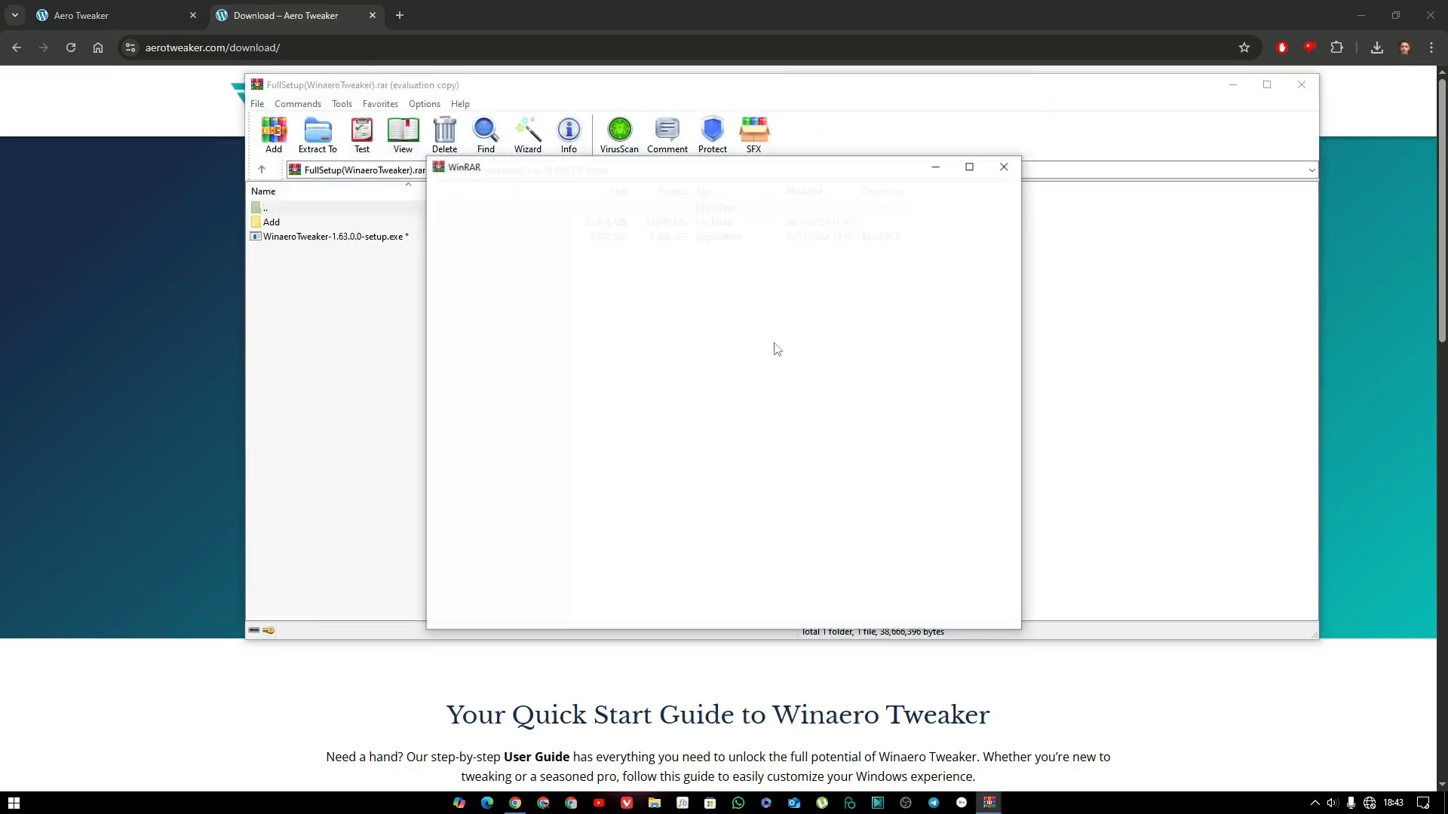
{"action": "left_click", "coordinate": [1005, 166]}
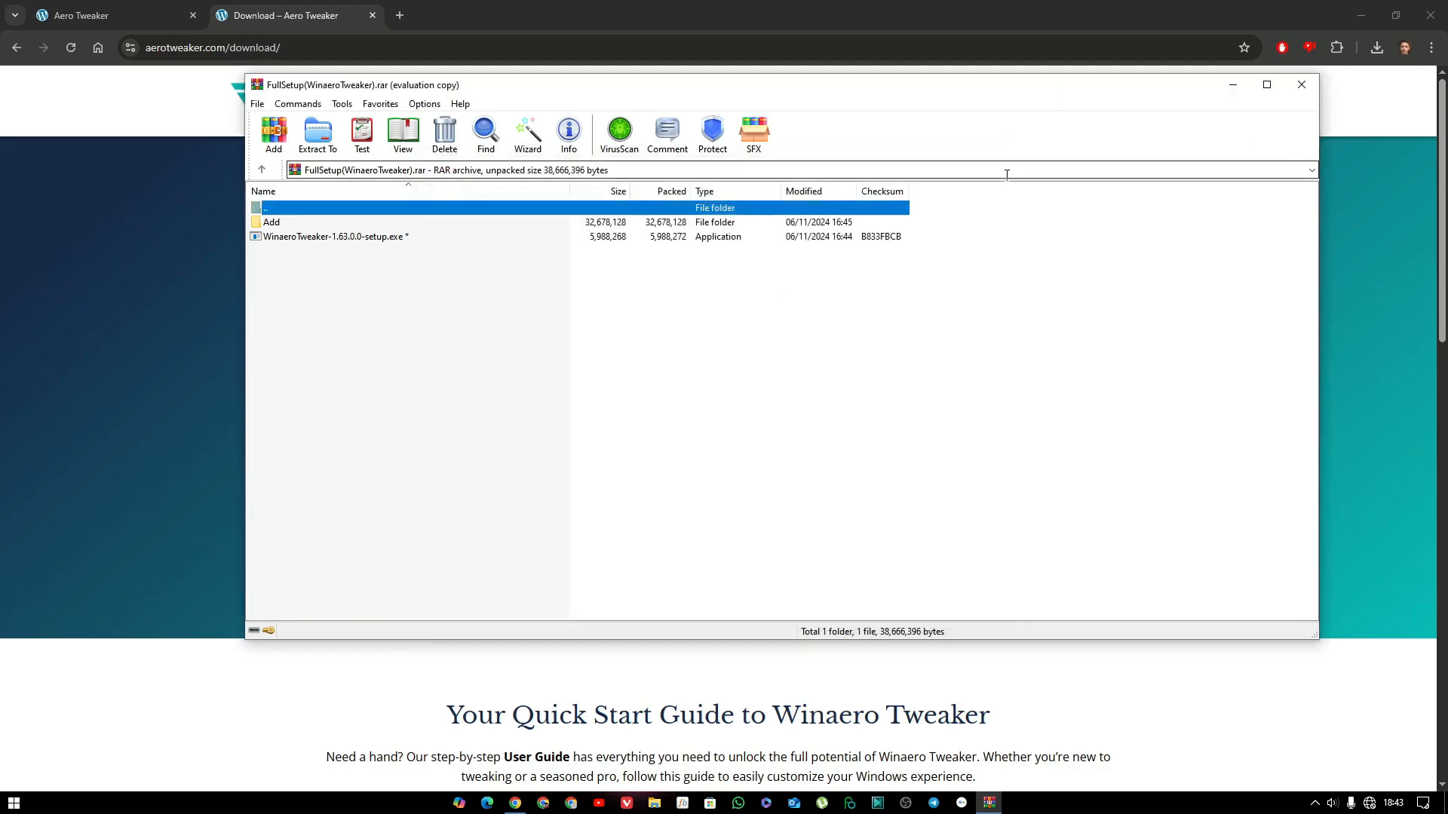
Extract WinaeroTweaker-1.63.0.0-setup.exe to the default FullSetup(WinaeroTweaker) folder in Downloads, replacing all existing files, and close the archive.
{"action": "left_click", "coordinate": [388, 238]}
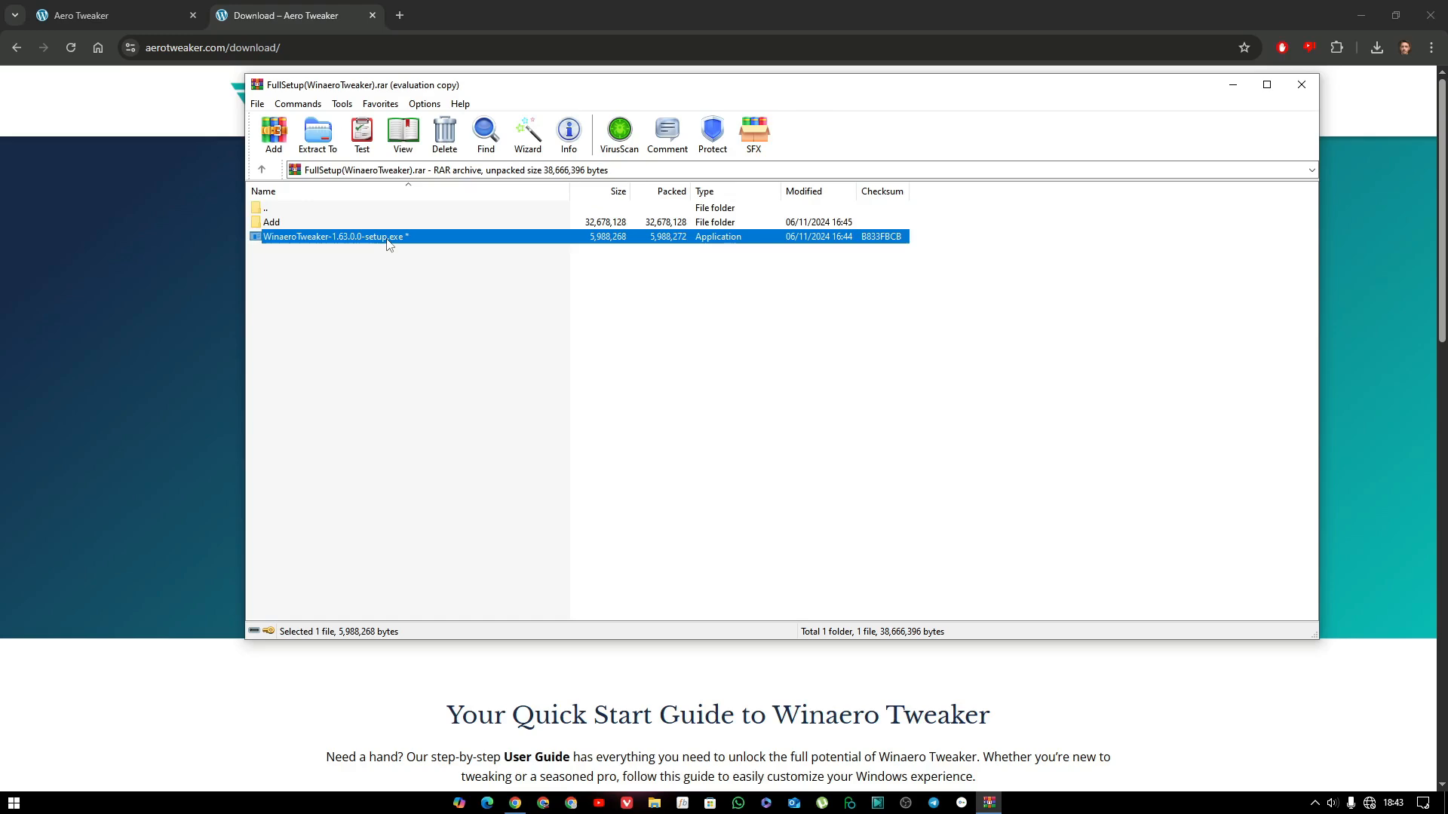
{"action": "left_click", "coordinate": [318, 134]}
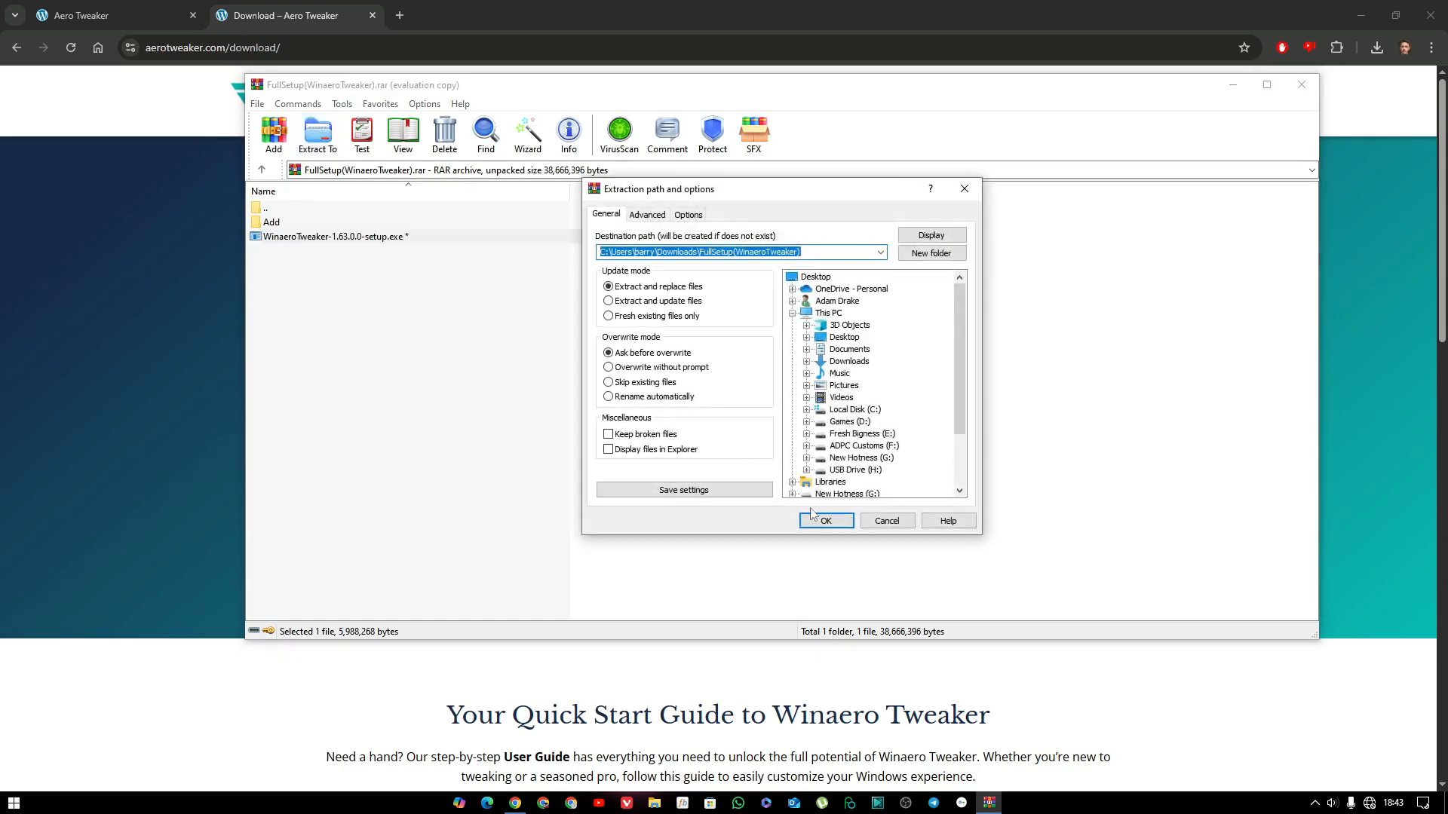
{"action": "left_click", "coordinate": [842, 526]}
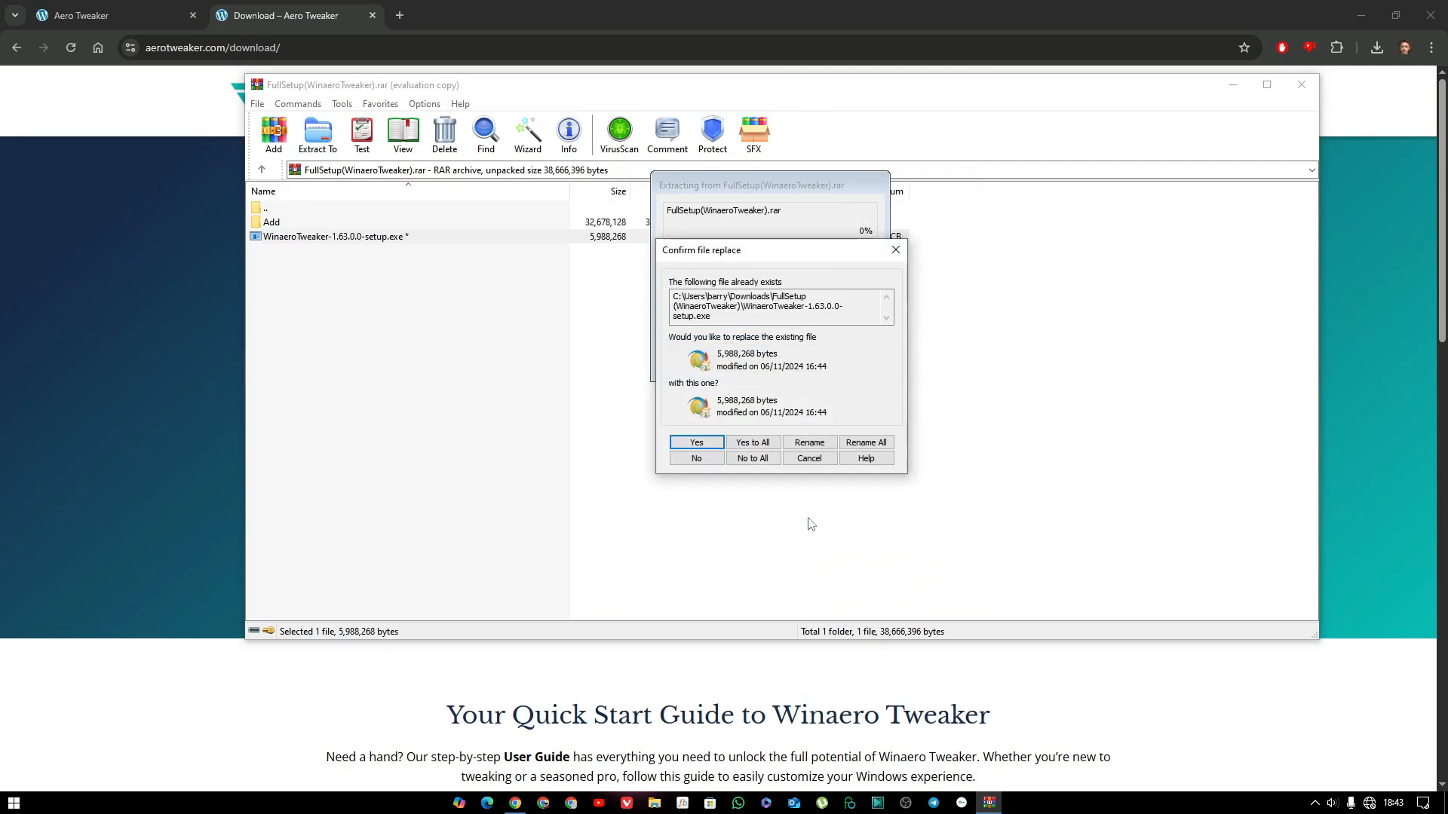
{"action": "left_click", "coordinate": [760, 448]}
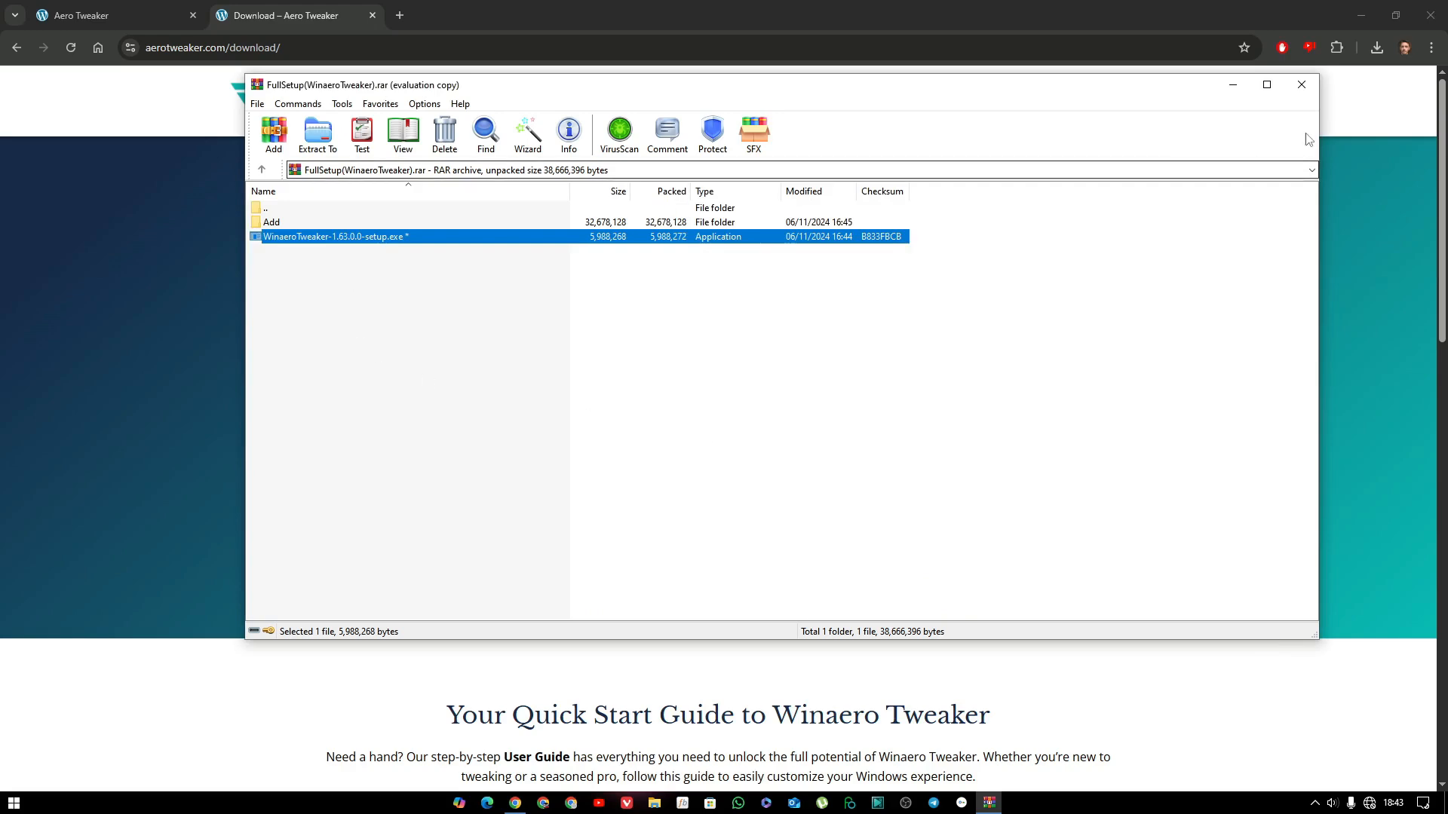
{"action": "left_click", "coordinate": [1302, 89]}
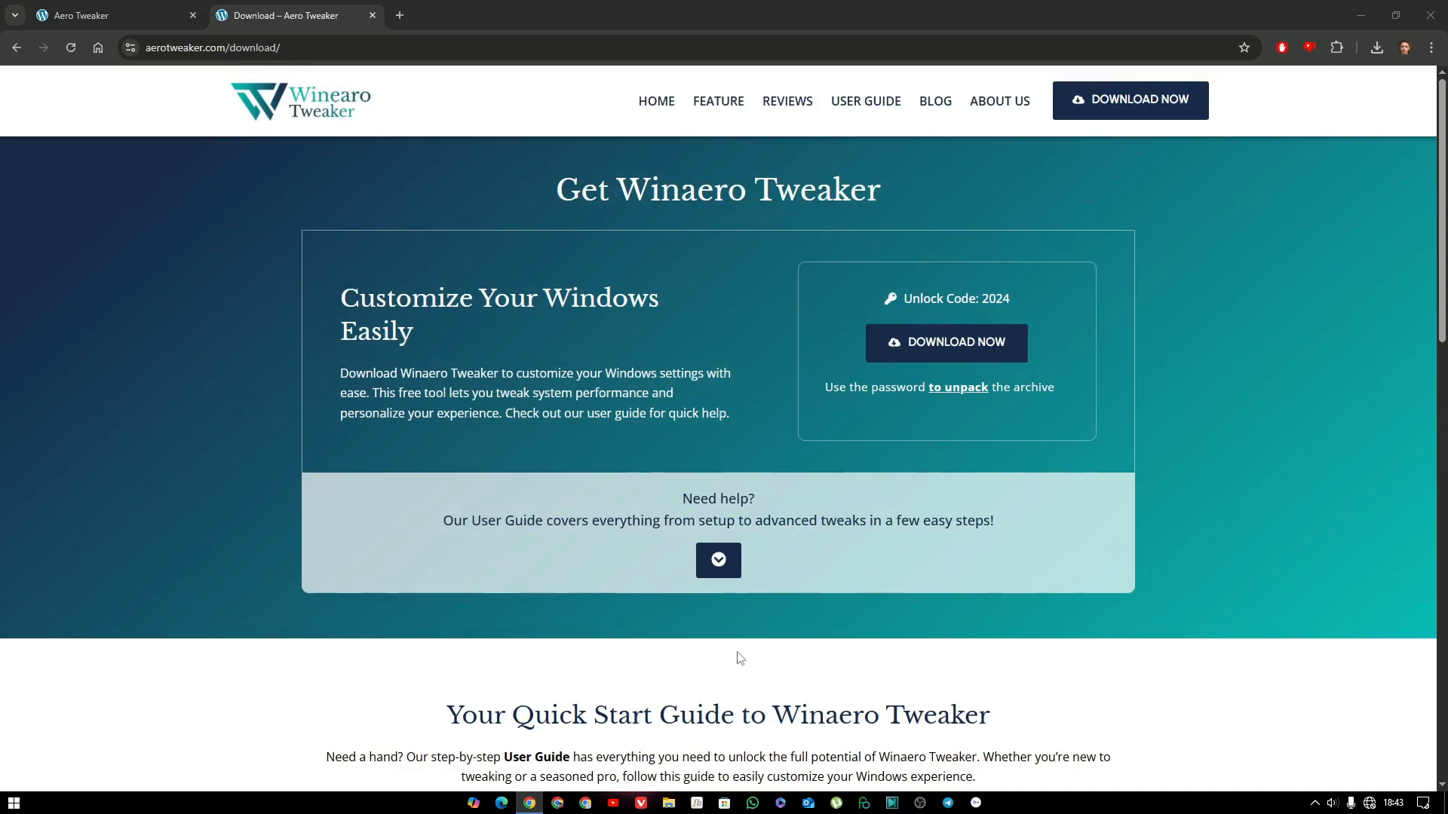
Launch WinaeroTweaker-1.63.0.0-setup.exe from the extracted FullSetup(WinaeroTweaker) folder in Downloads.
{"action": "left_click_drag", "start_coordinate": [0, 414], "coordinate": [710, 15]}
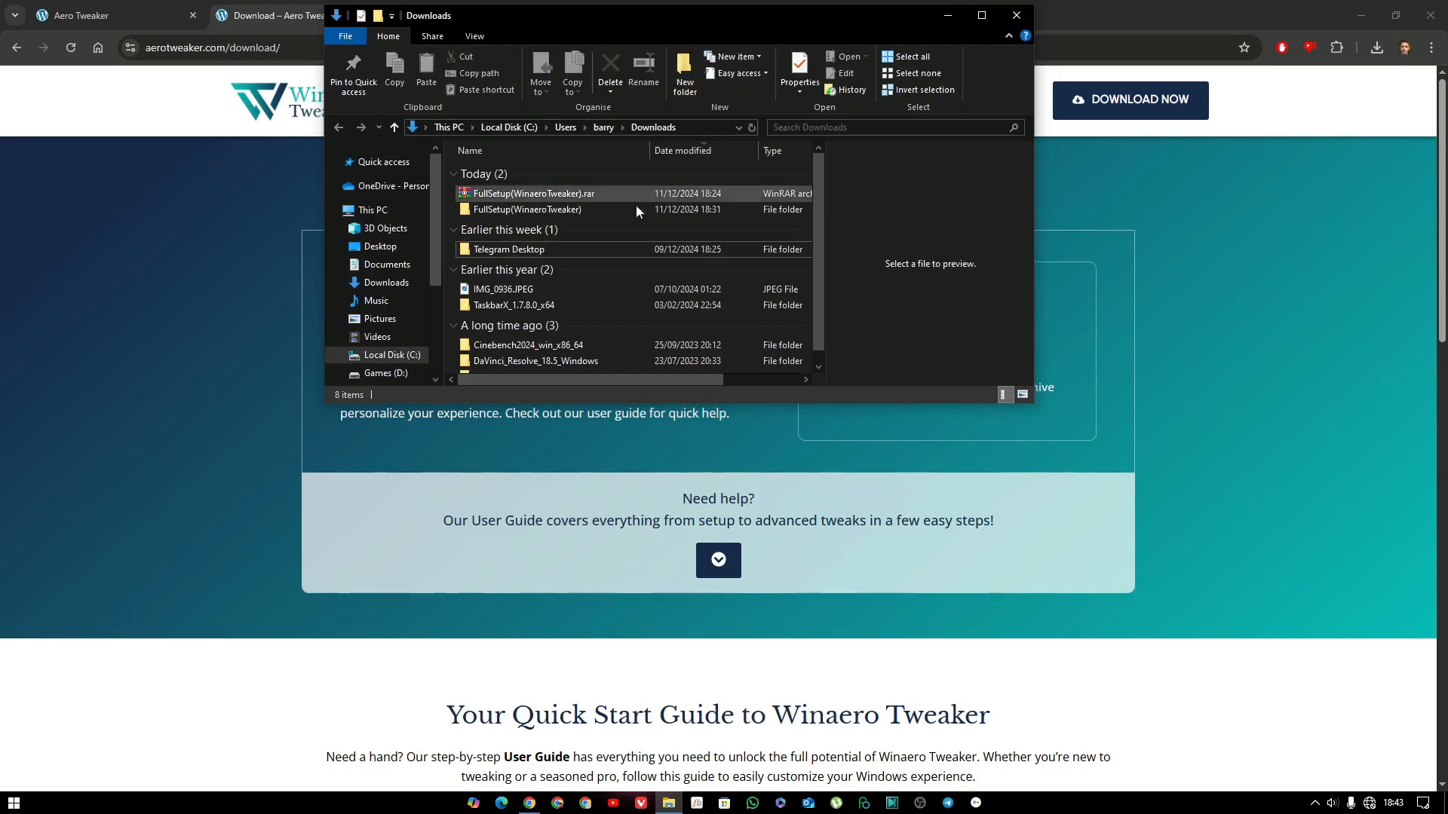
{"action": "double_click", "coordinate": [590, 208]}
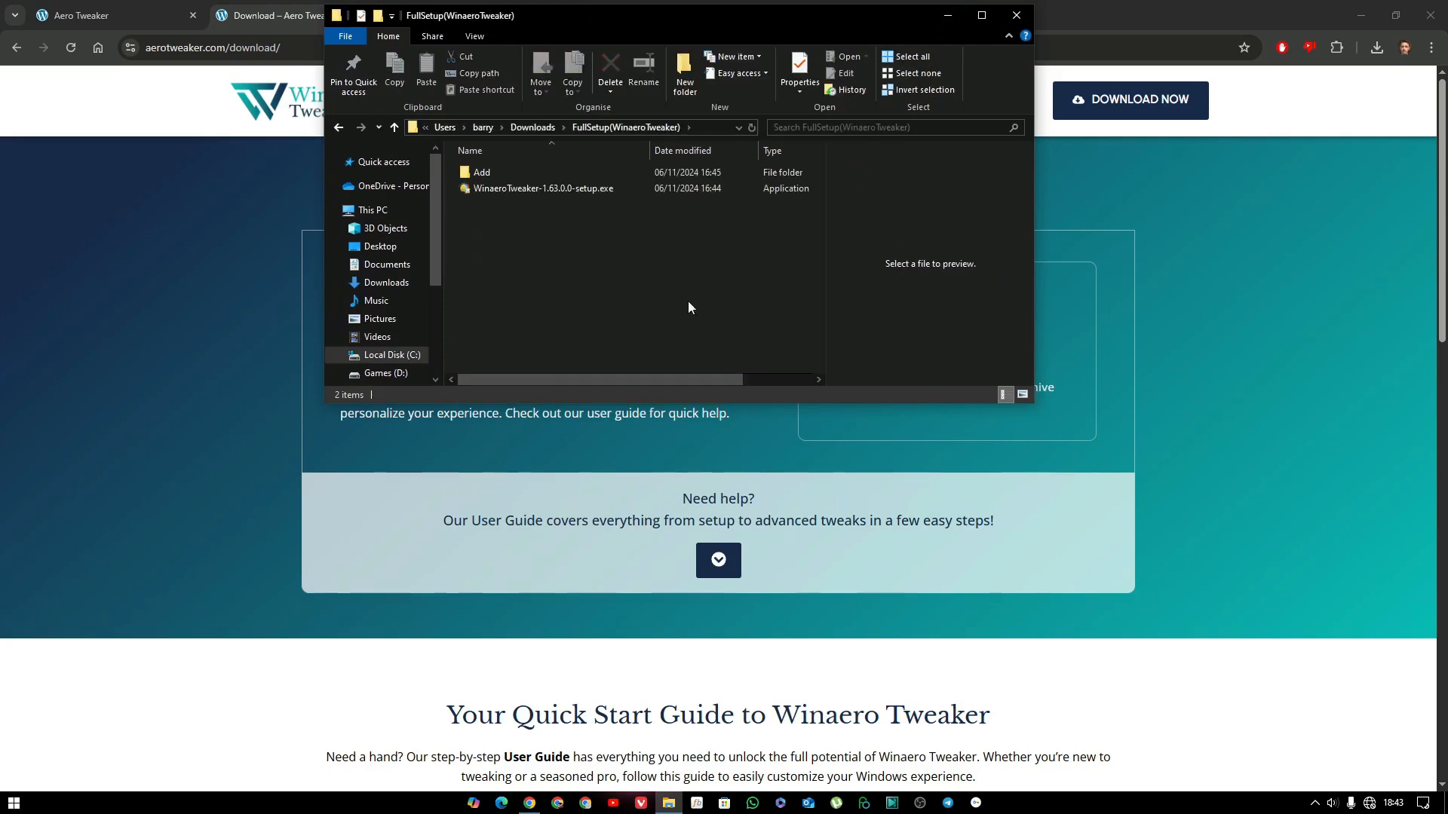
{"action": "left_click", "coordinate": [580, 196]}
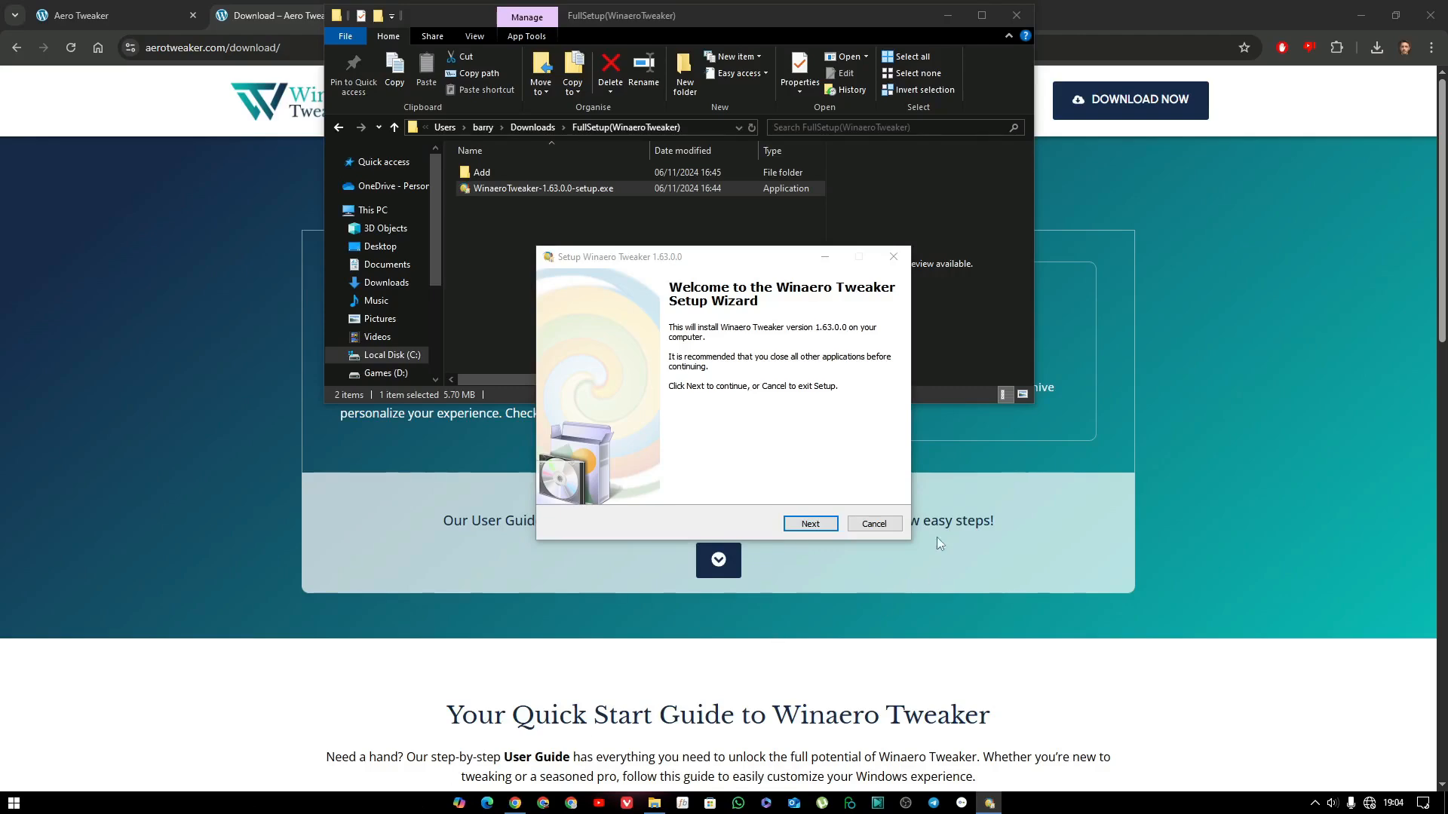
Choose Normal mode as the setup type and accept the installer's license agreement.
{"action": "left_click", "coordinate": [801, 525]}
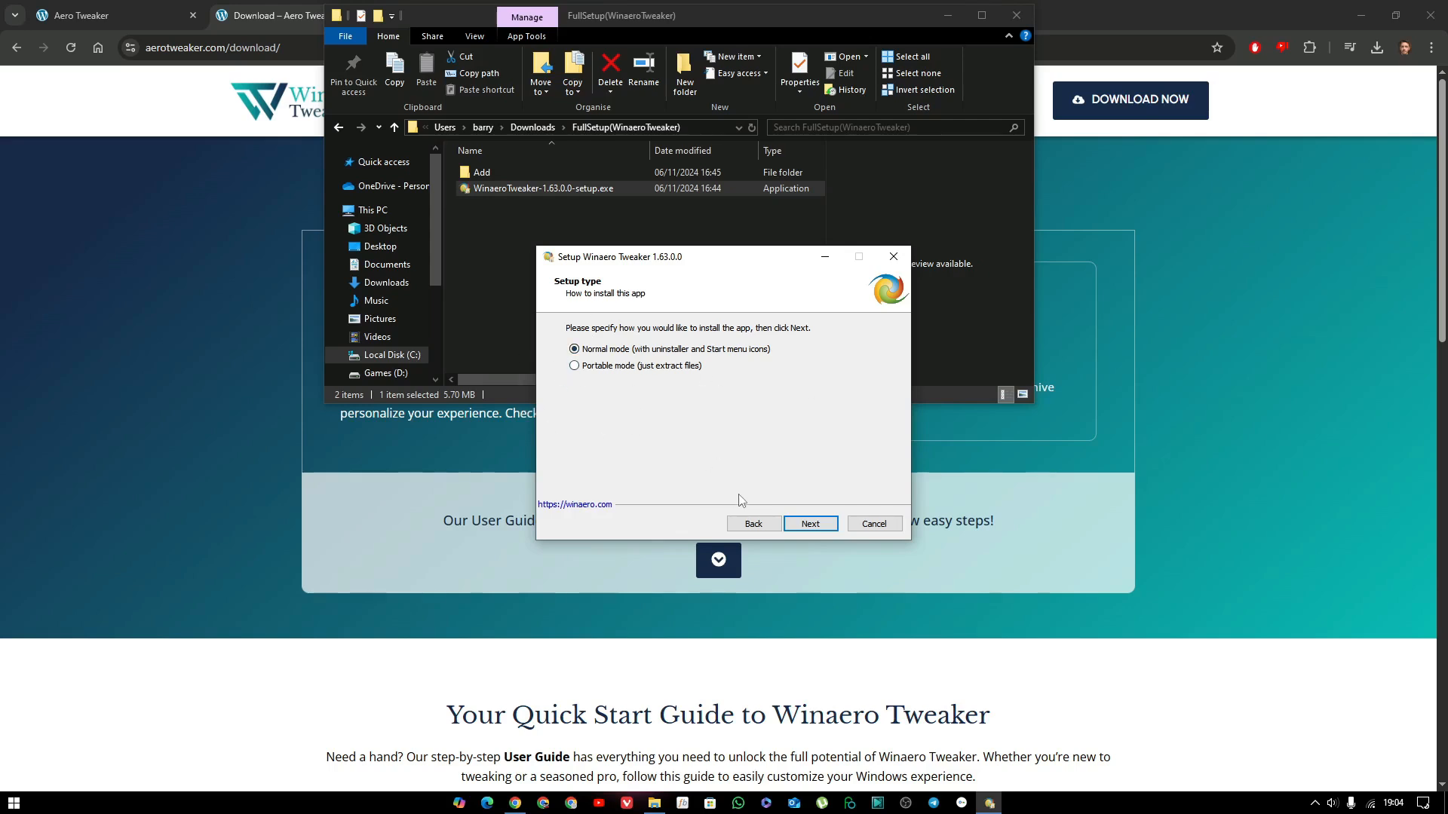
{"action": "left_click", "coordinate": [822, 522]}
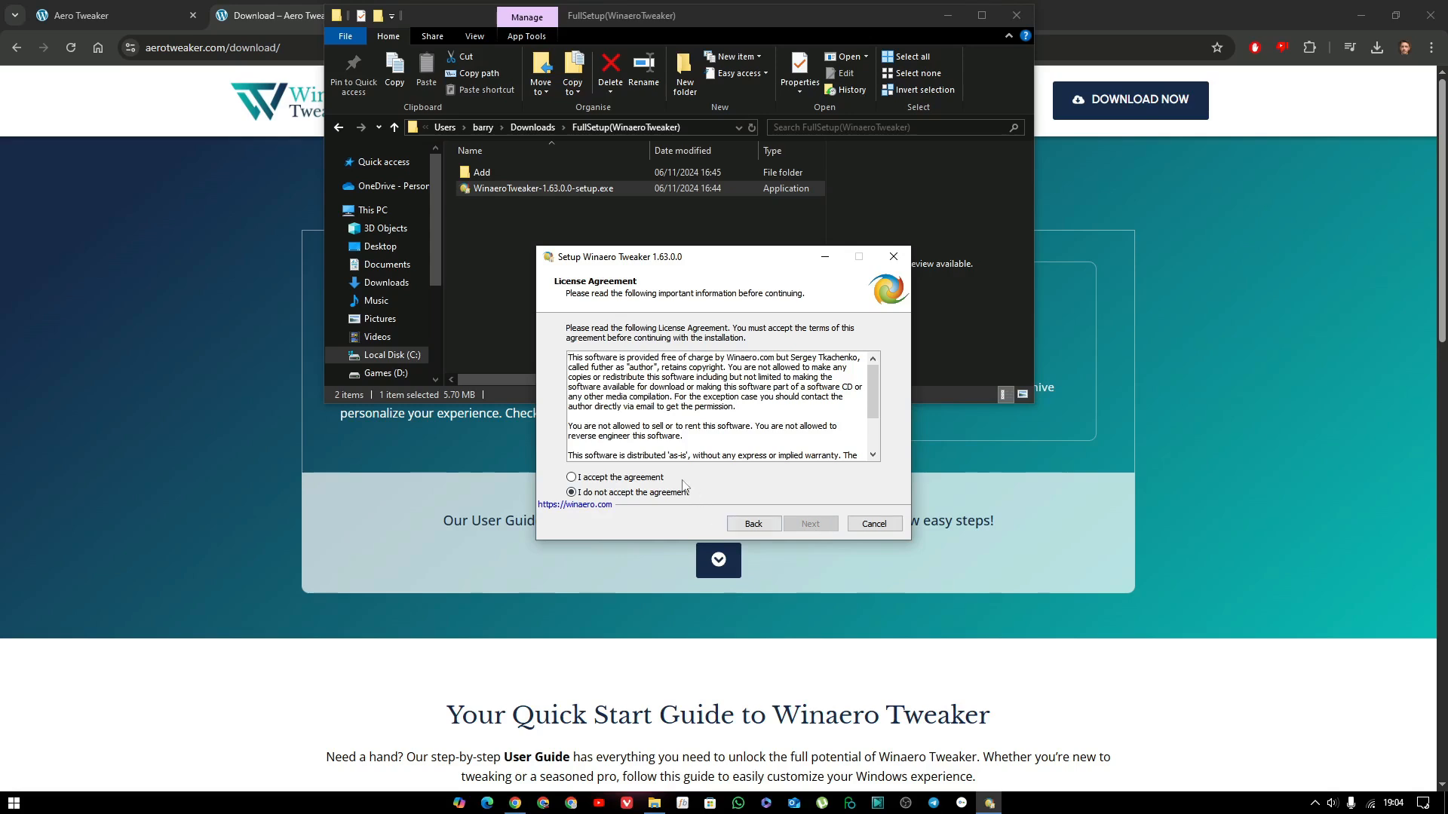
{"action": "left_click", "coordinate": [655, 478]}
{"action": "left_click", "coordinate": [811, 525]}
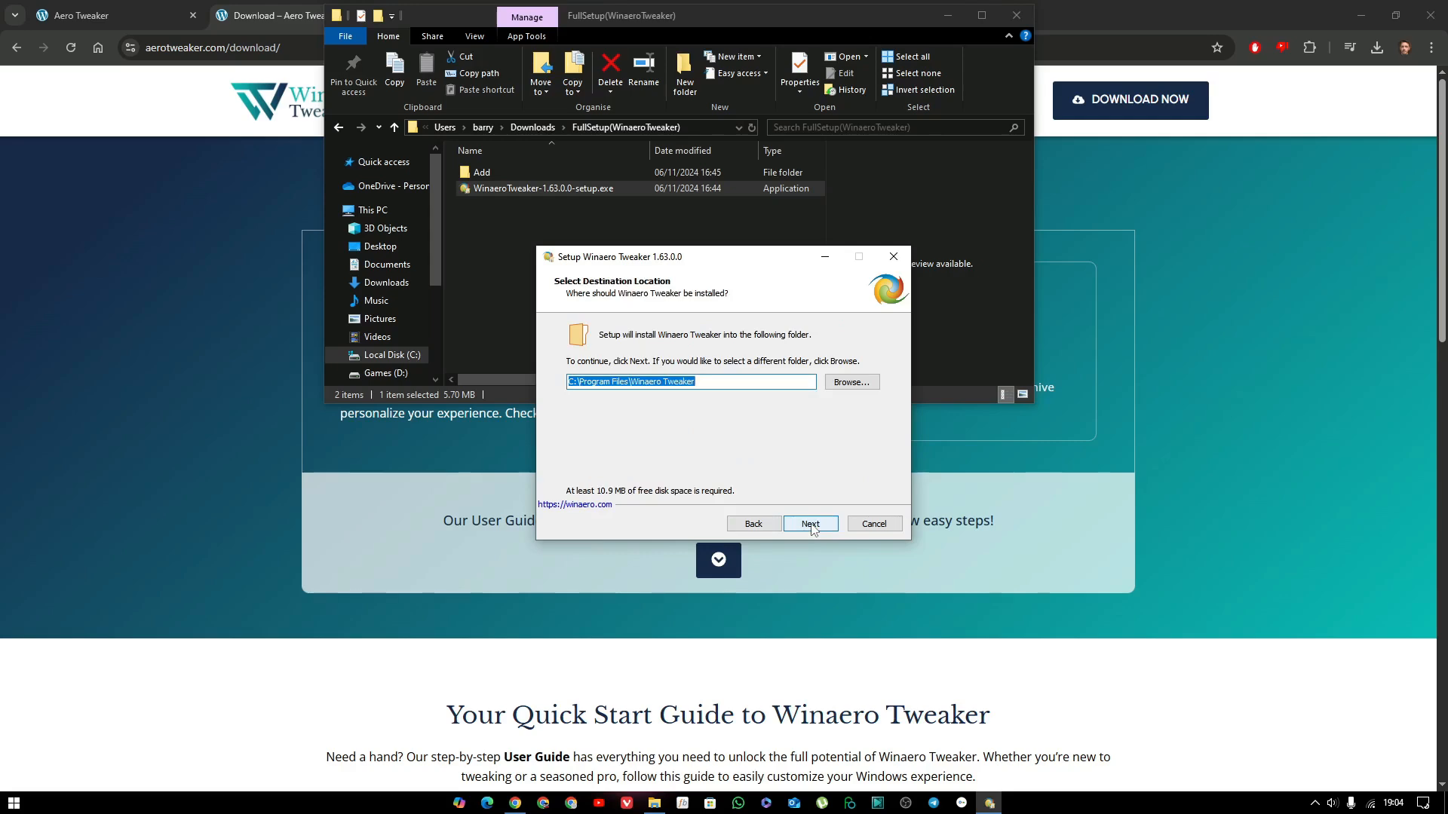
Install Winaero Tweaker in the default destination and Start menu folders, with Start menu shortcuts but no desktop icon.
{"action": "left_click", "coordinate": [812, 525]}
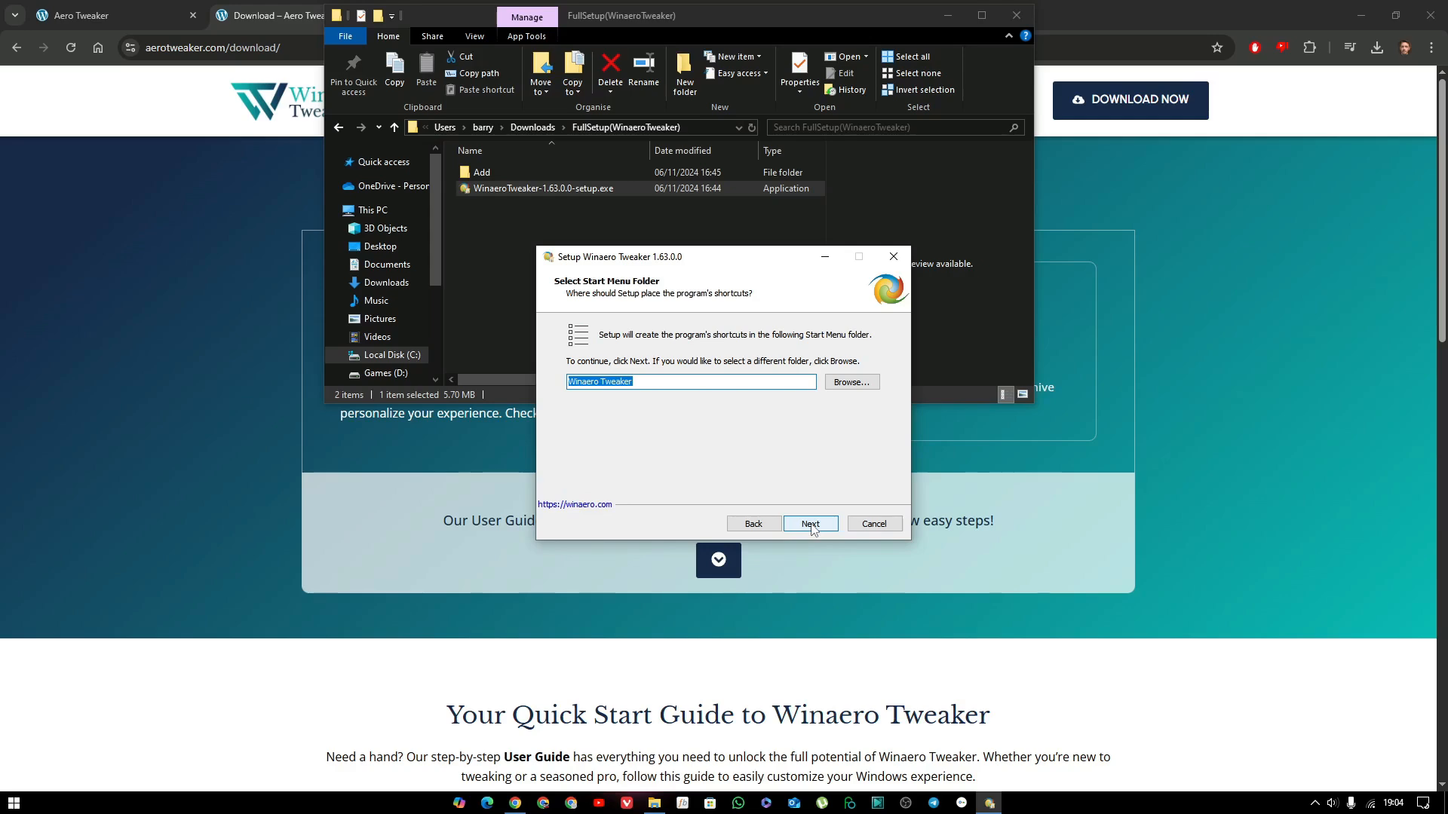
{"action": "left_click", "coordinate": [811, 525]}
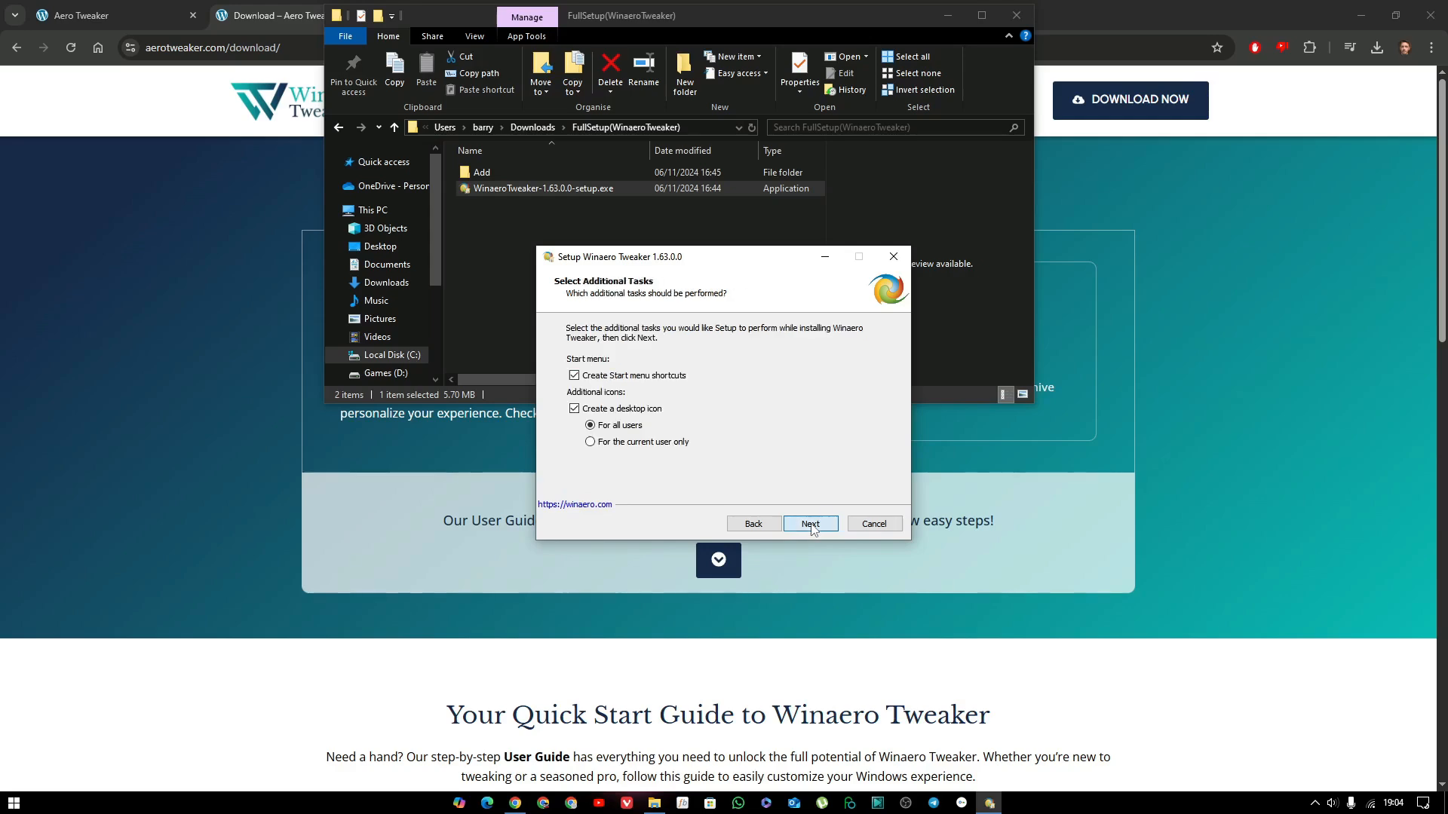
{"action": "left_click", "coordinate": [576, 416]}
{"action": "left_click", "coordinate": [817, 531]}
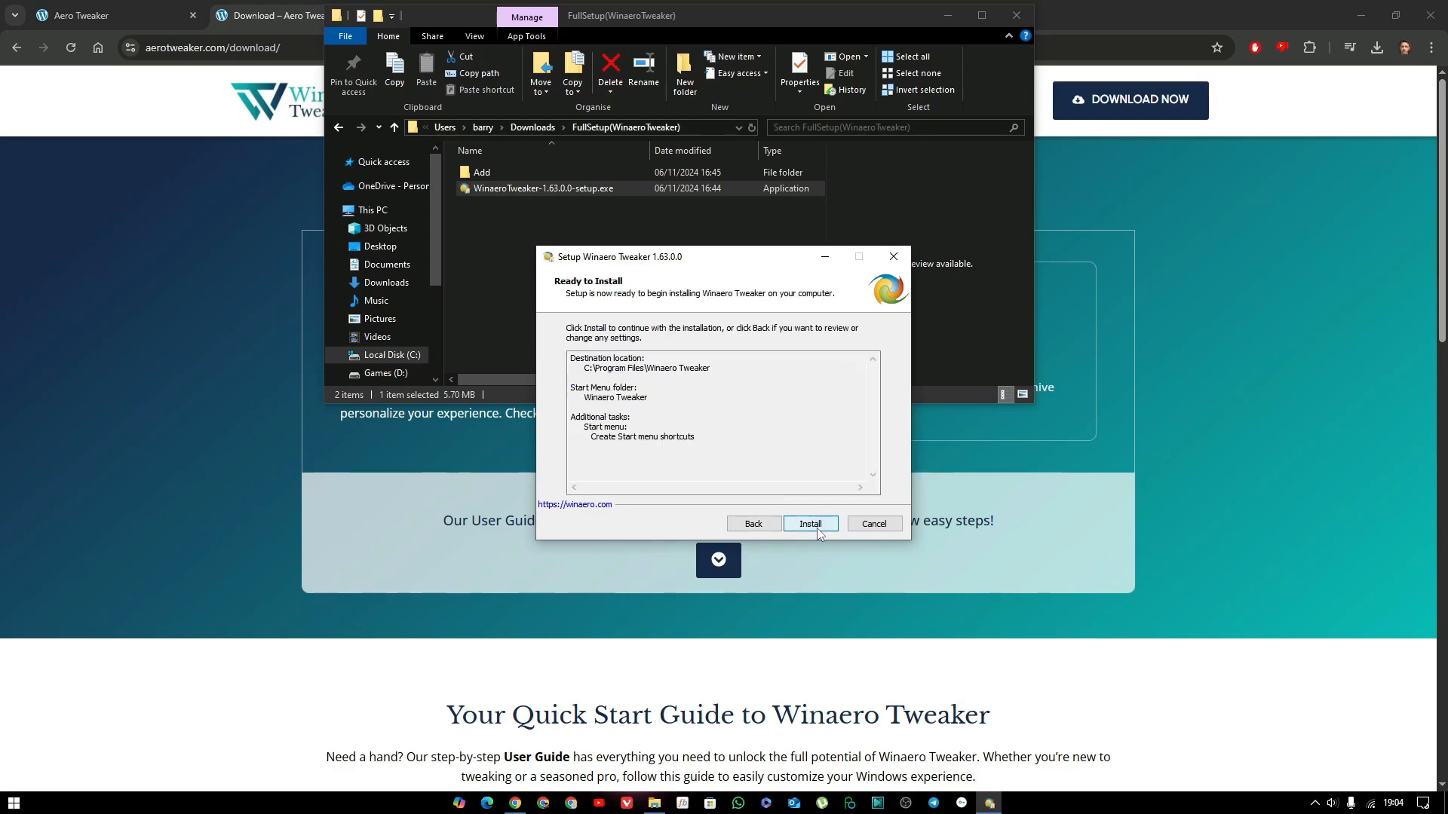
{"action": "left_click", "coordinate": [820, 534]}
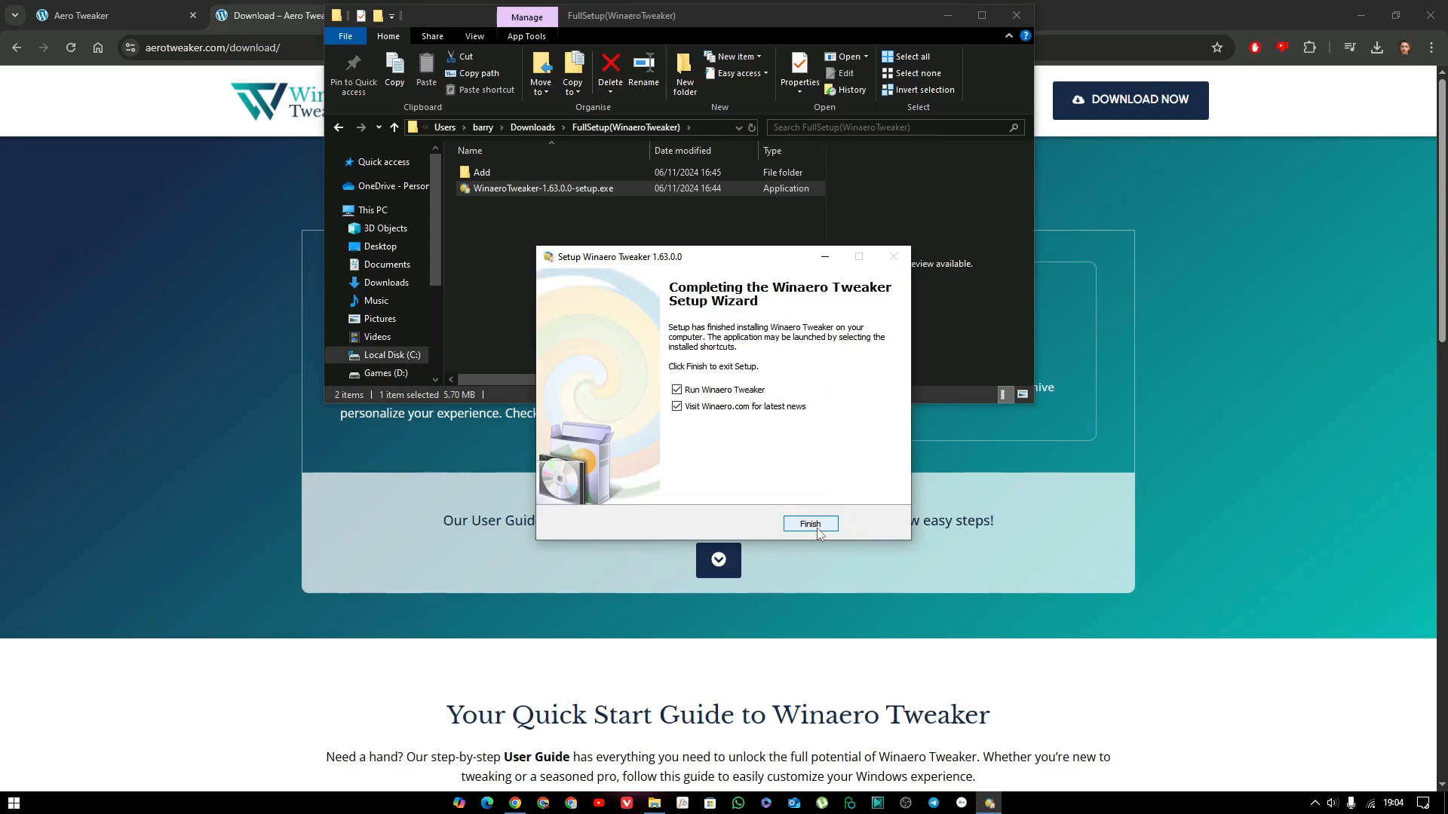
Finish setup with Run Winaero Tweaker enabled and the Winaero.com visit disabled, then agree to the app's license and maximize its window.
{"action": "left_click", "coordinate": [678, 412]}
{"action": "left_click", "coordinate": [806, 525]}
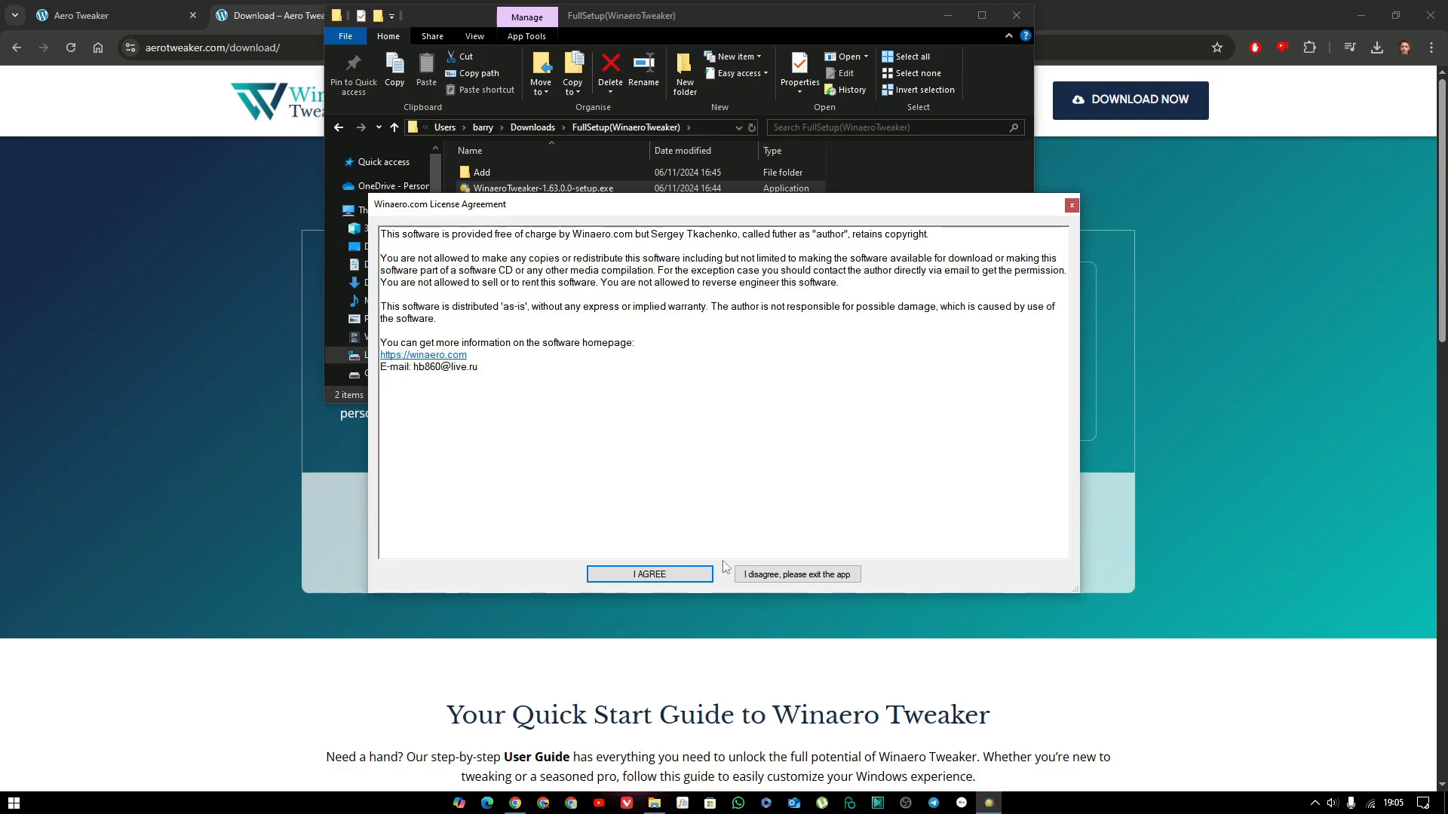
{"action": "left_click", "coordinate": [678, 572]}
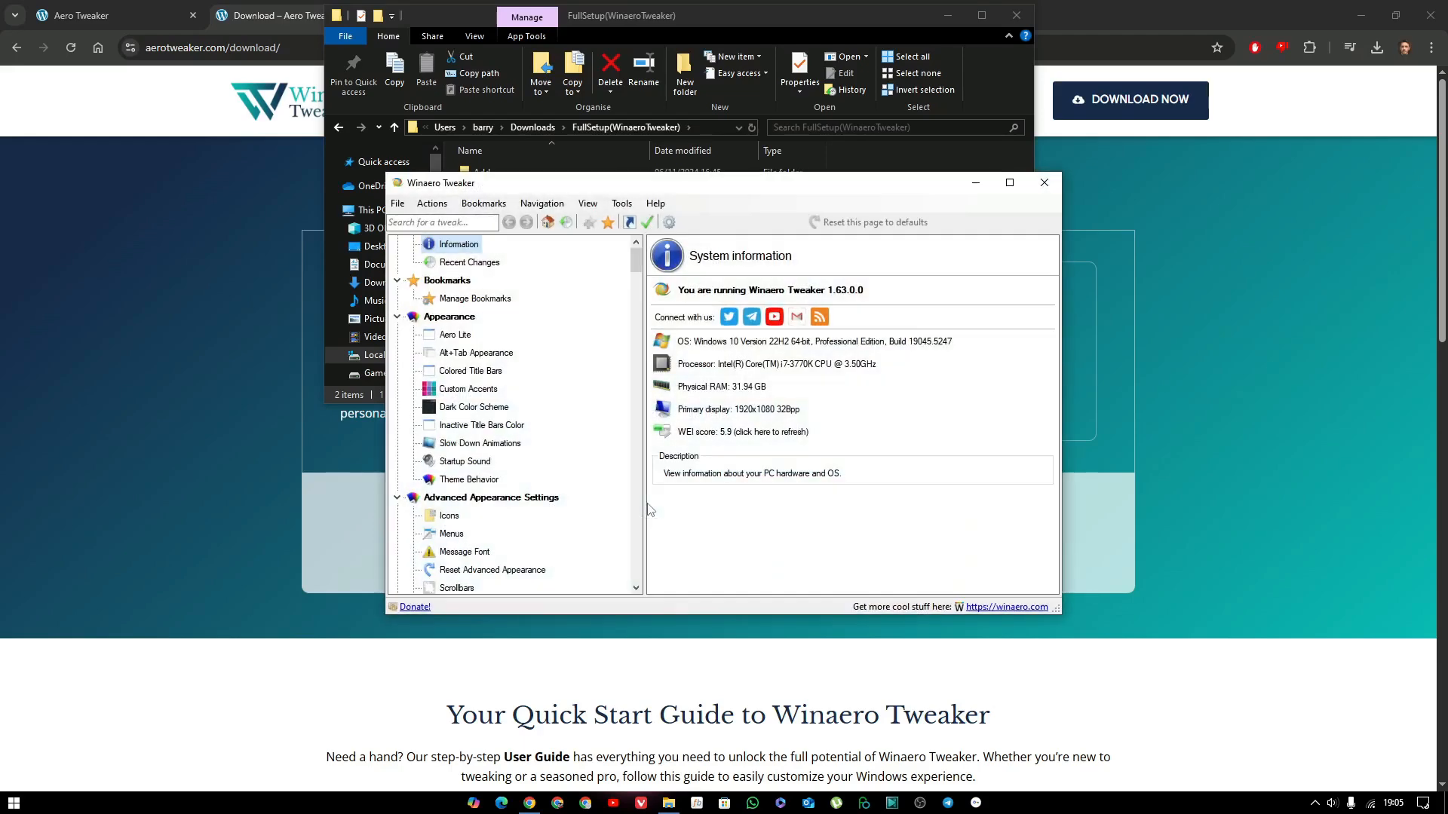
{"action": "left_click", "coordinate": [1009, 184]}
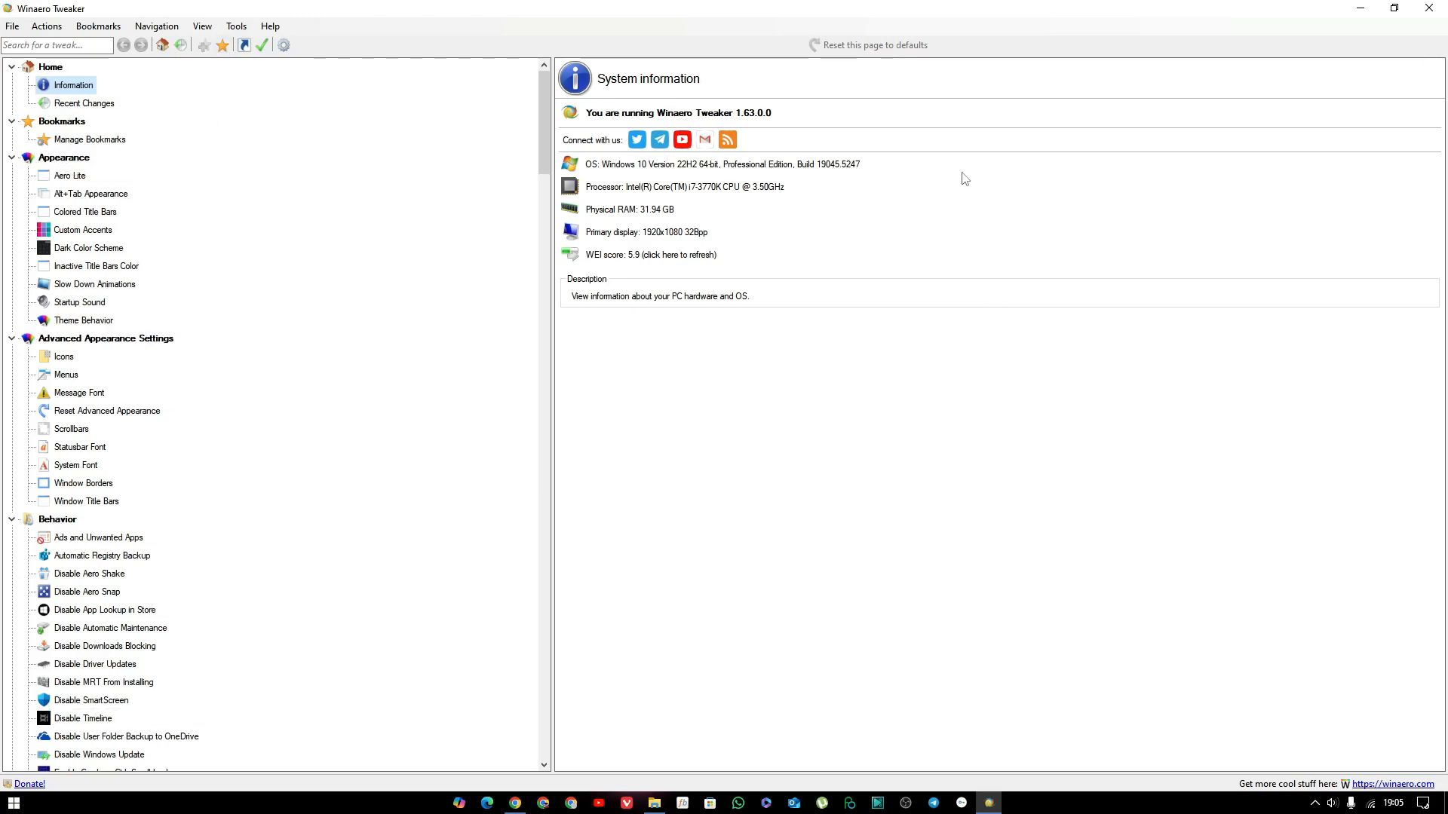
Check the Recent Changes page and look through all tweak categories, from Home down to Get Classic Apps.
{"action": "left_click", "coordinate": [84, 103]}
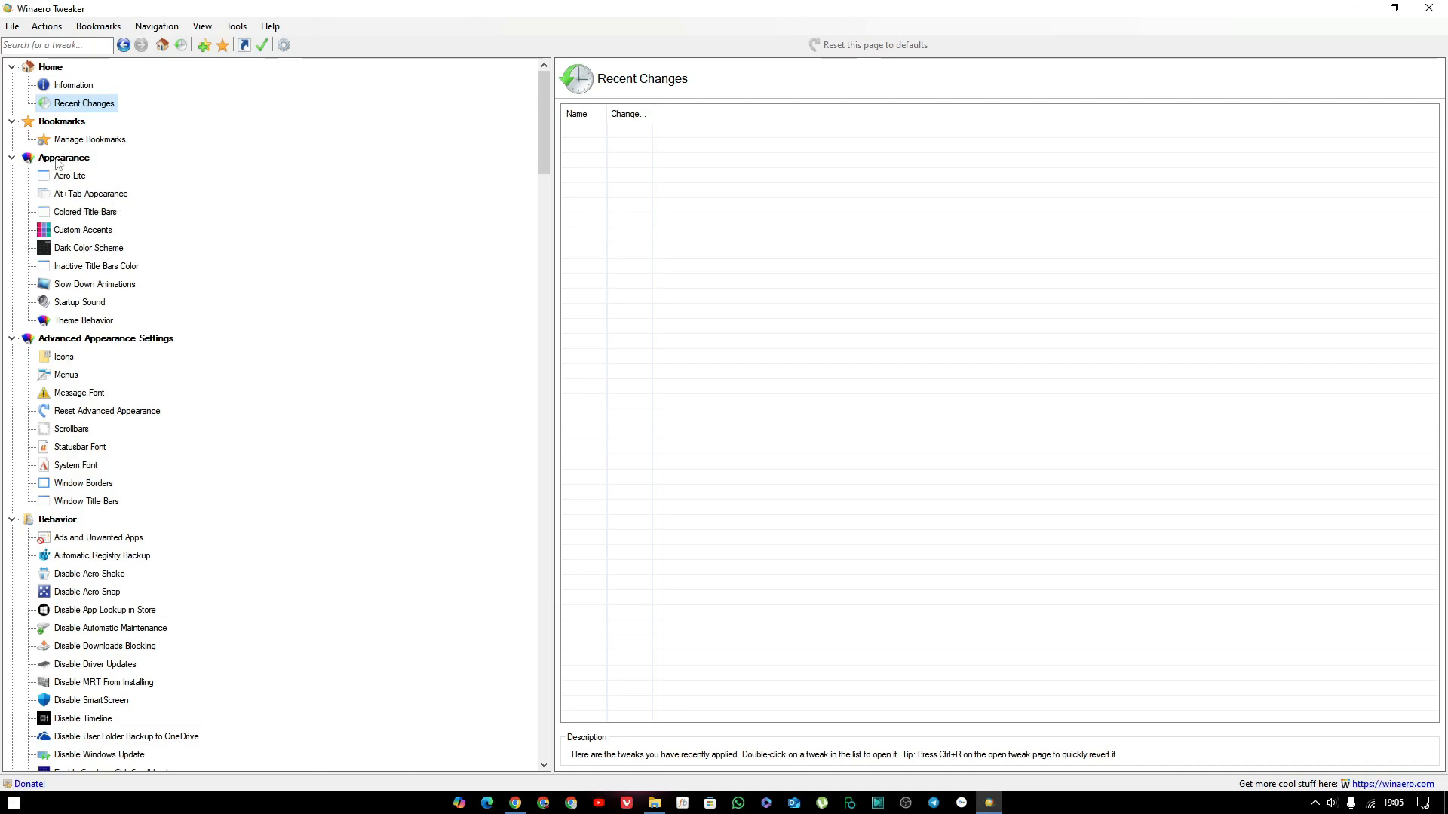
{"action": "scroll", "coordinate": [226, 426], "scroll_direction": "down", "scroll_amount": 1}
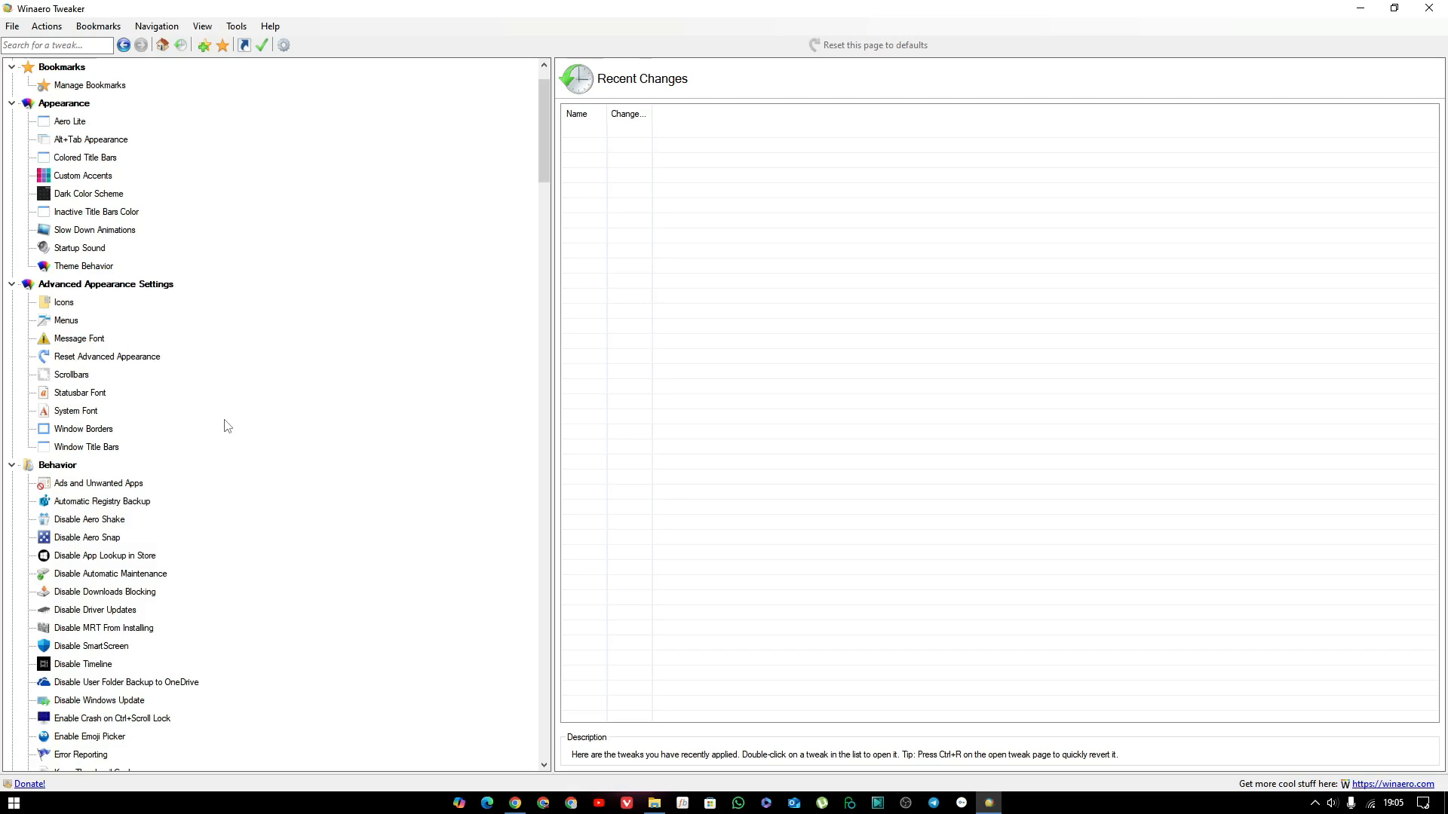
{"action": "scroll", "coordinate": [227, 426], "scroll_direction": "down", "scroll_amount": 7}
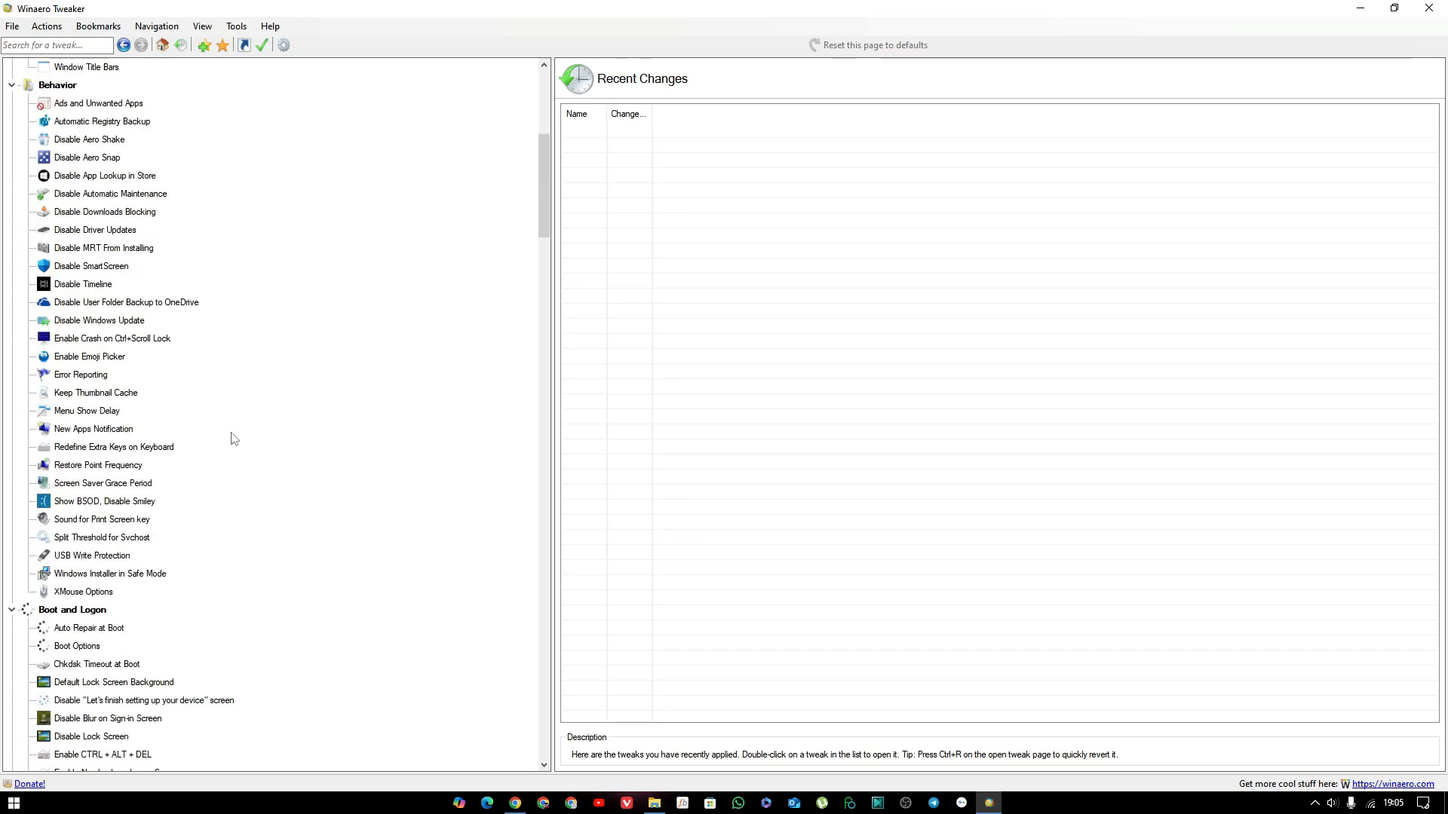
{"action": "scroll", "coordinate": [234, 439], "scroll_direction": "down", "scroll_amount": 2}
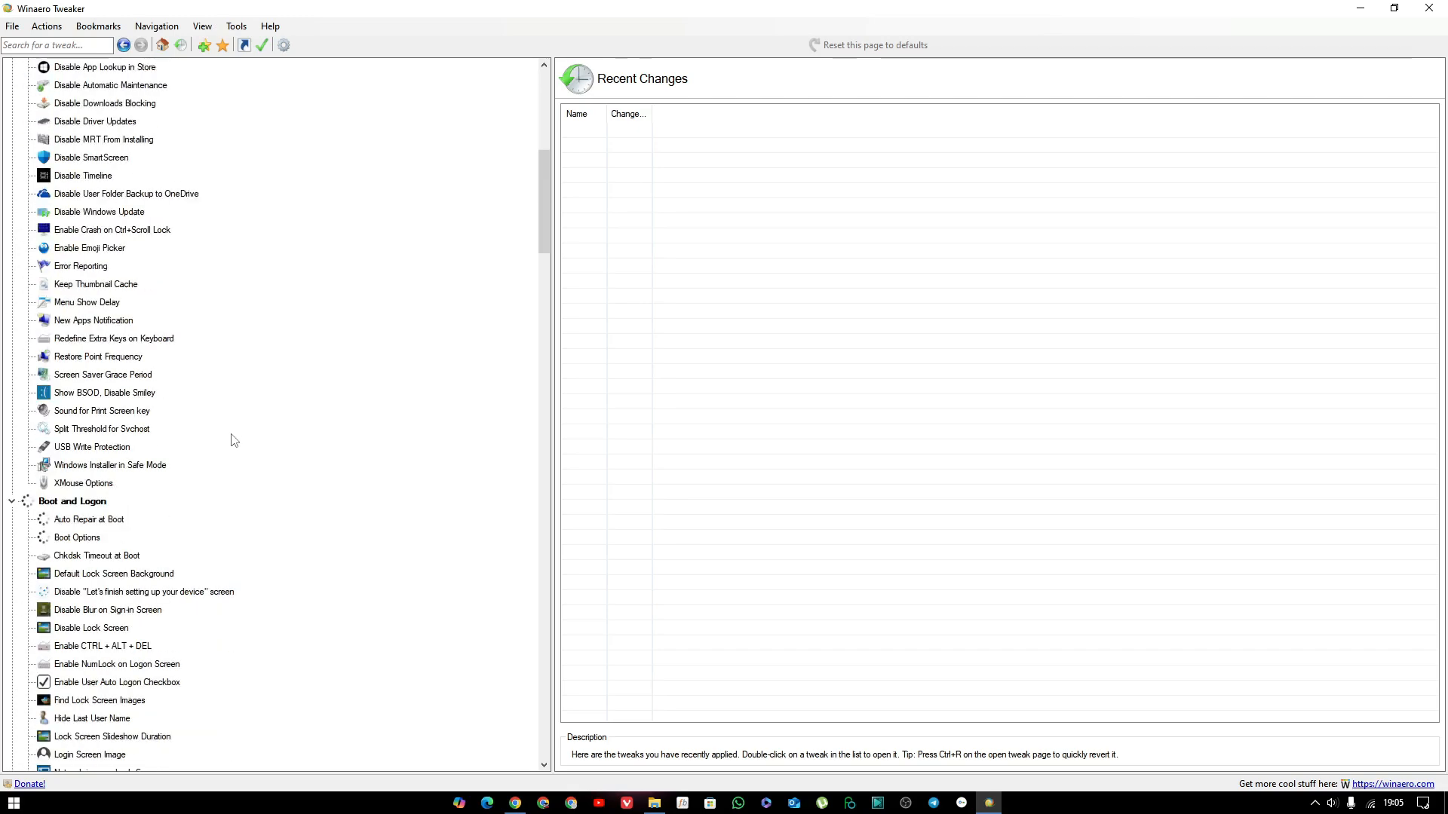
{"action": "scroll", "coordinate": [233, 441], "scroll_direction": "down", "scroll_amount": 5}
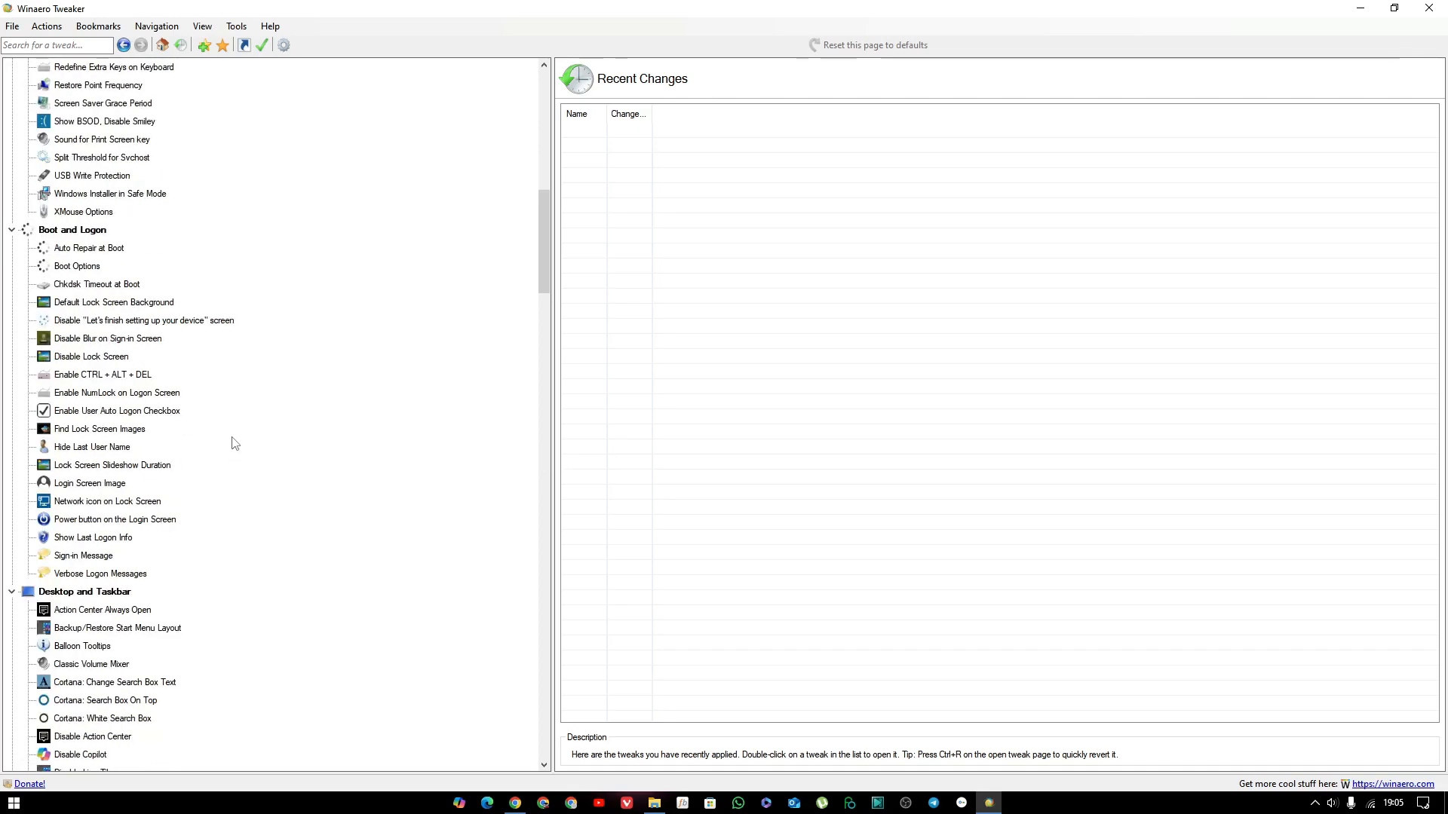
{"action": "scroll", "coordinate": [233, 443], "scroll_direction": "down", "scroll_amount": 8}
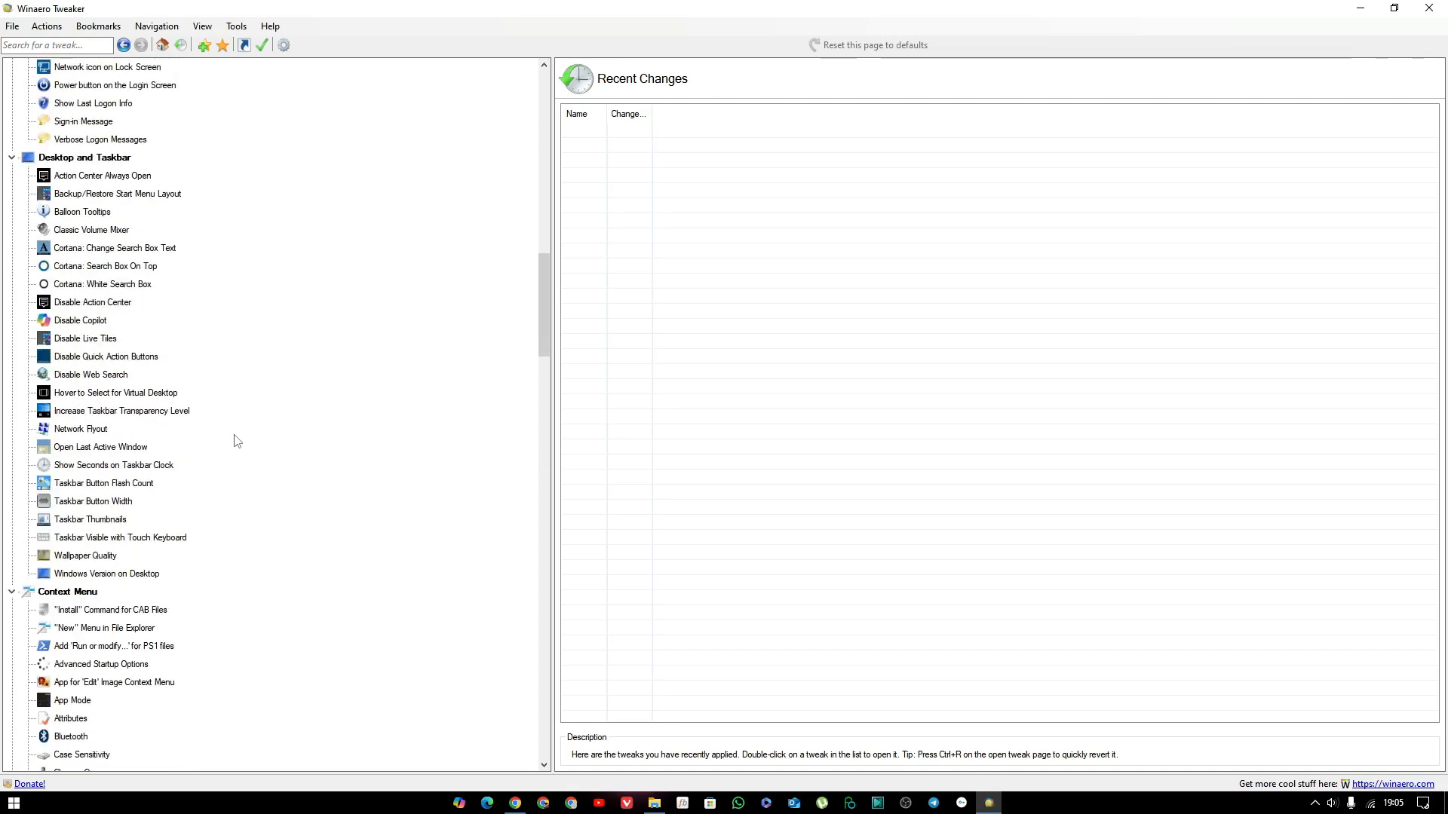
{"action": "scroll", "coordinate": [237, 441], "scroll_direction": "down", "scroll_amount": 8}
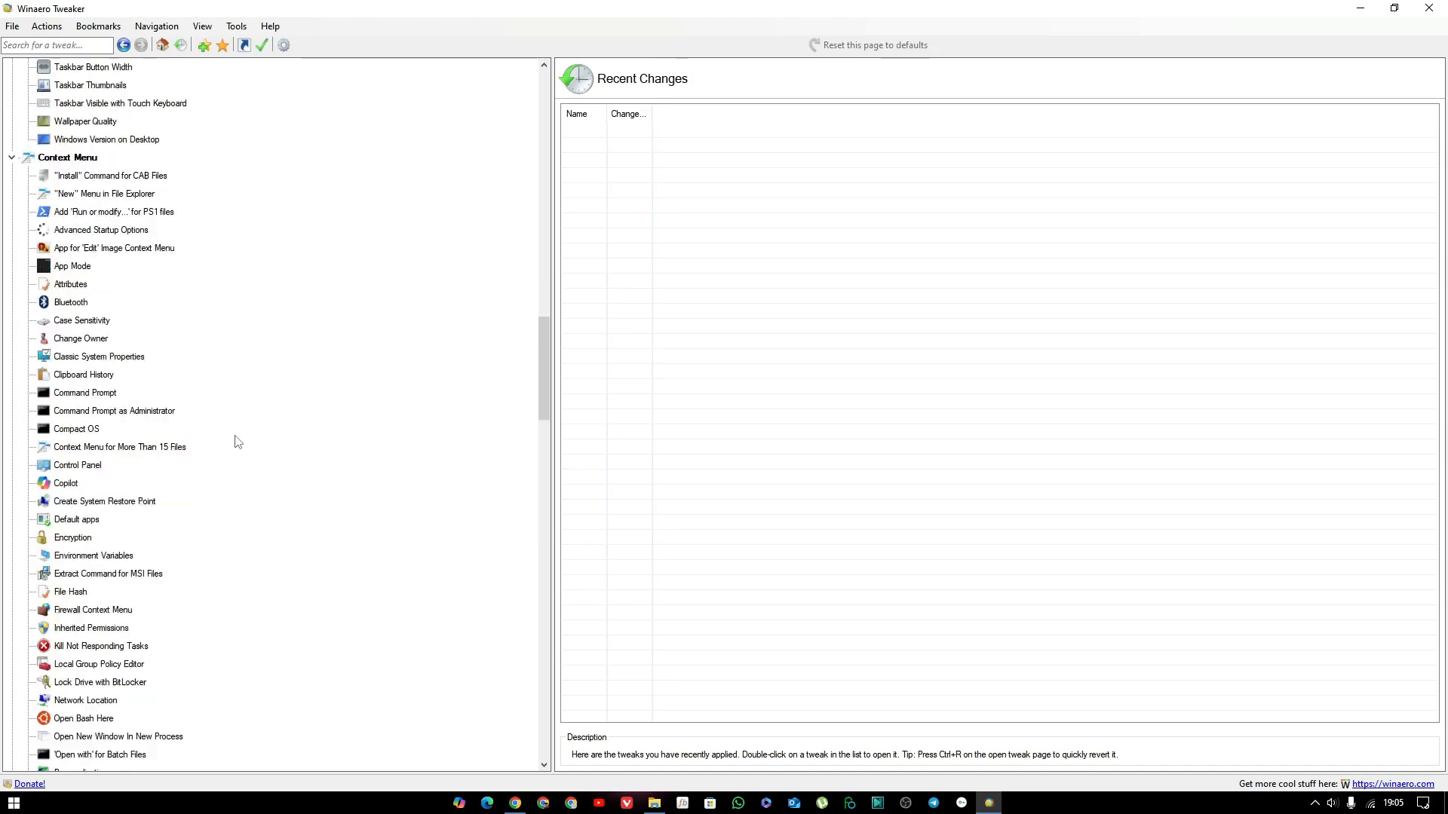
{"action": "scroll", "coordinate": [238, 441], "scroll_direction": "down", "scroll_amount": 12}
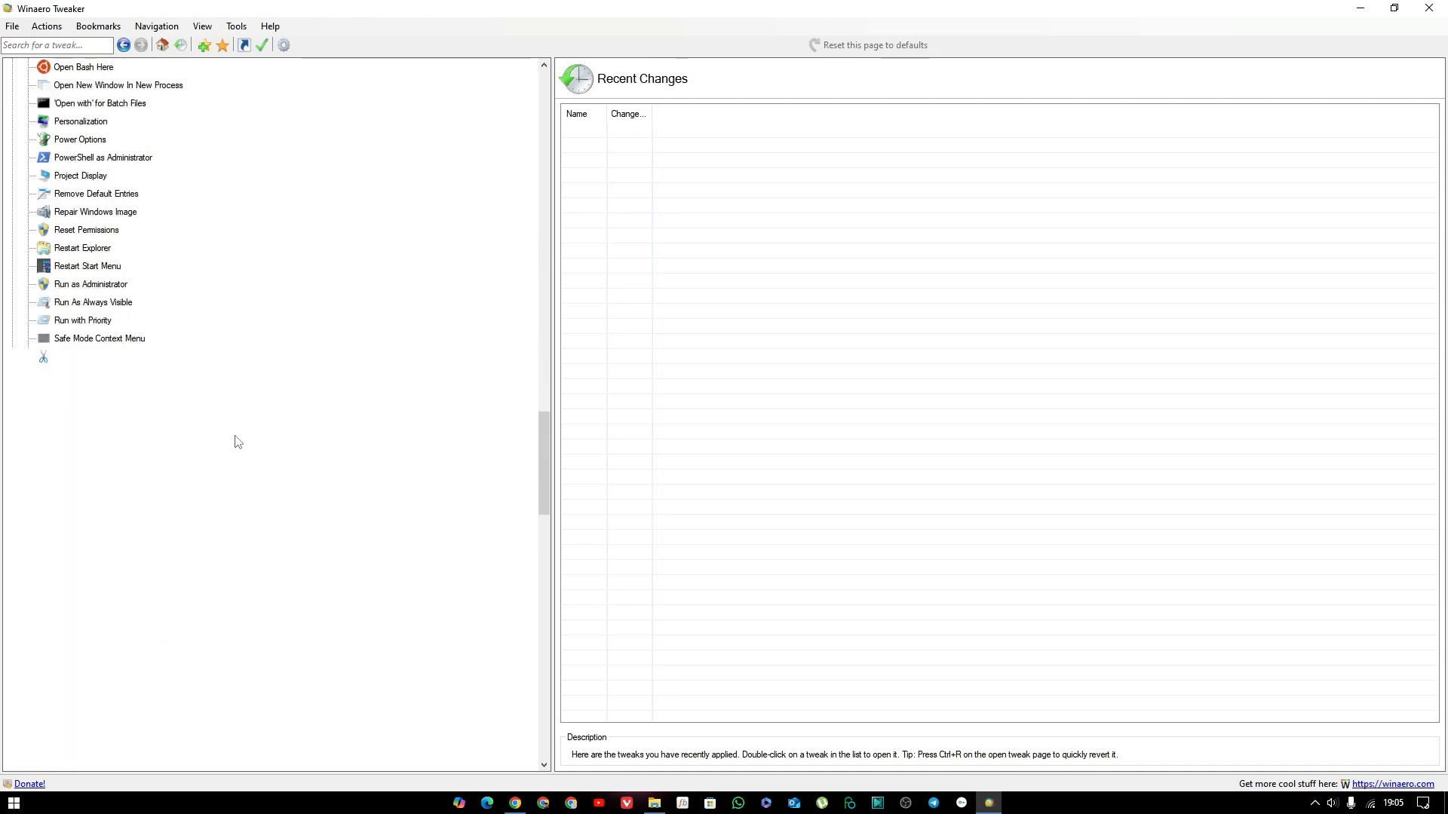
{"action": "scroll", "coordinate": [237, 441], "scroll_direction": "down", "scroll_amount": 2}
{"action": "scroll", "coordinate": [240, 442], "scroll_direction": "down", "scroll_amount": 1}
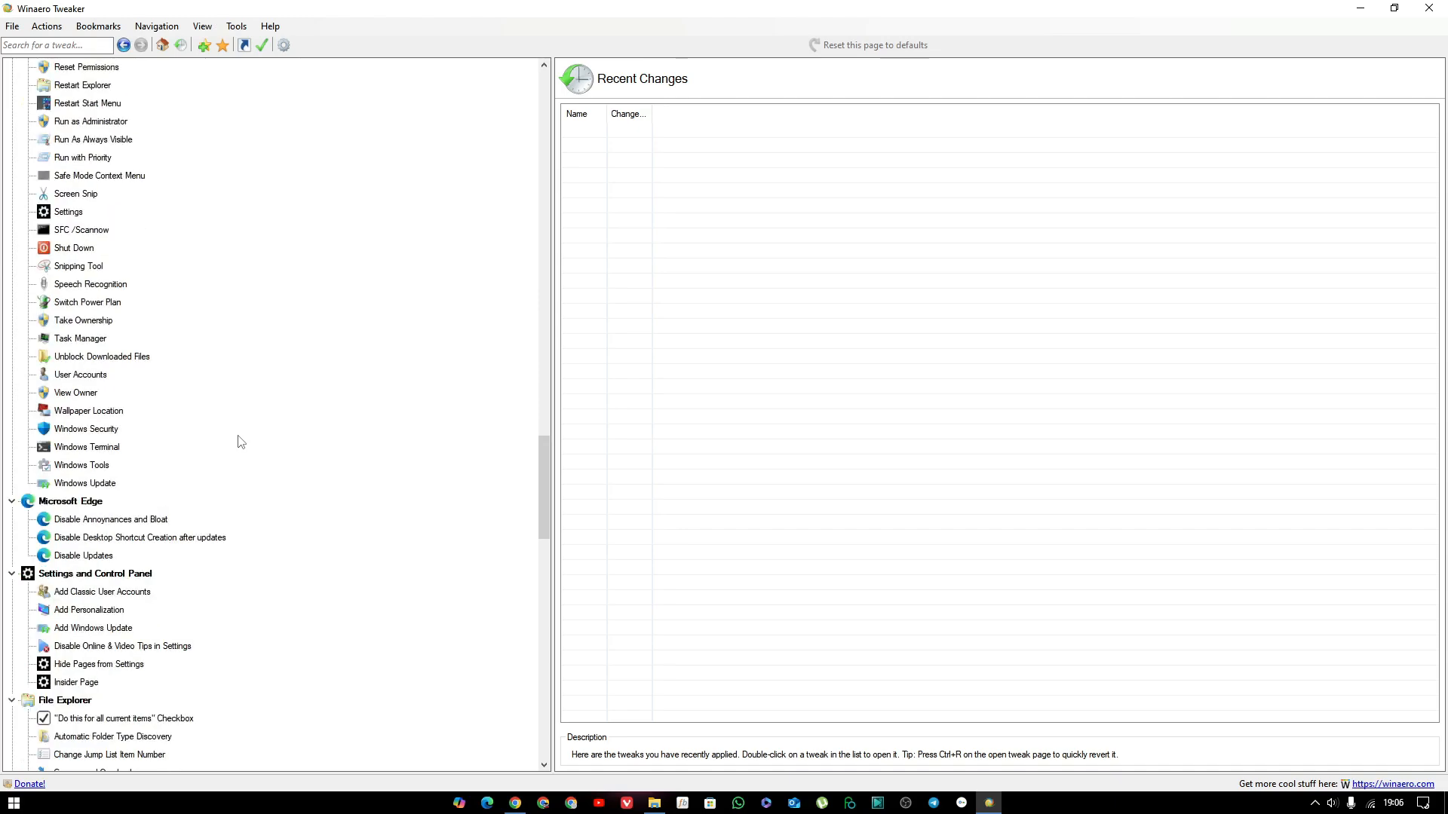
{"action": "scroll", "coordinate": [240, 441], "scroll_direction": "down", "scroll_amount": 2}
{"action": "scroll", "coordinate": [241, 442], "scroll_direction": "down", "scroll_amount": 6}
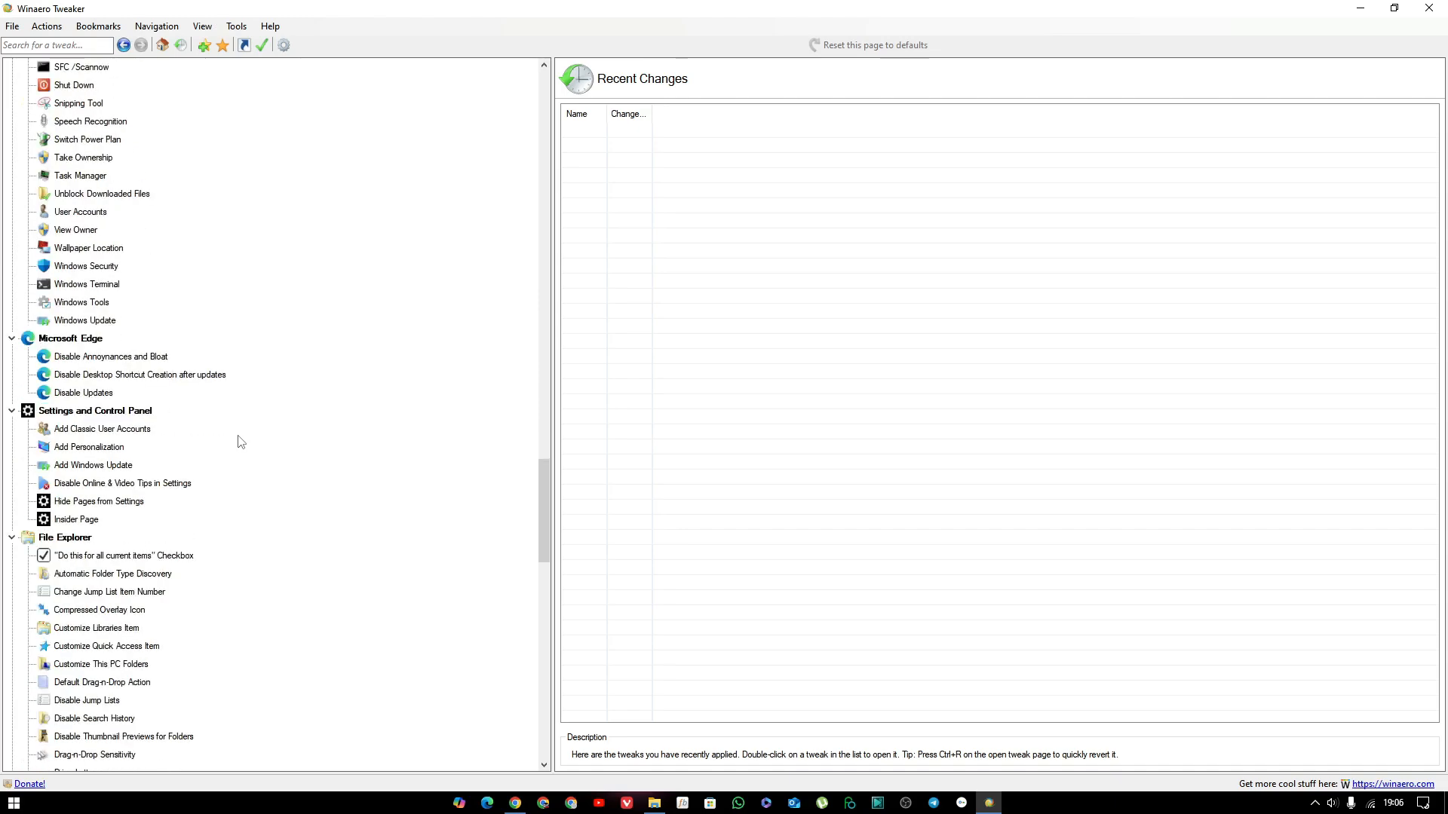
{"action": "scroll", "coordinate": [241, 441], "scroll_direction": "down", "scroll_amount": 5}
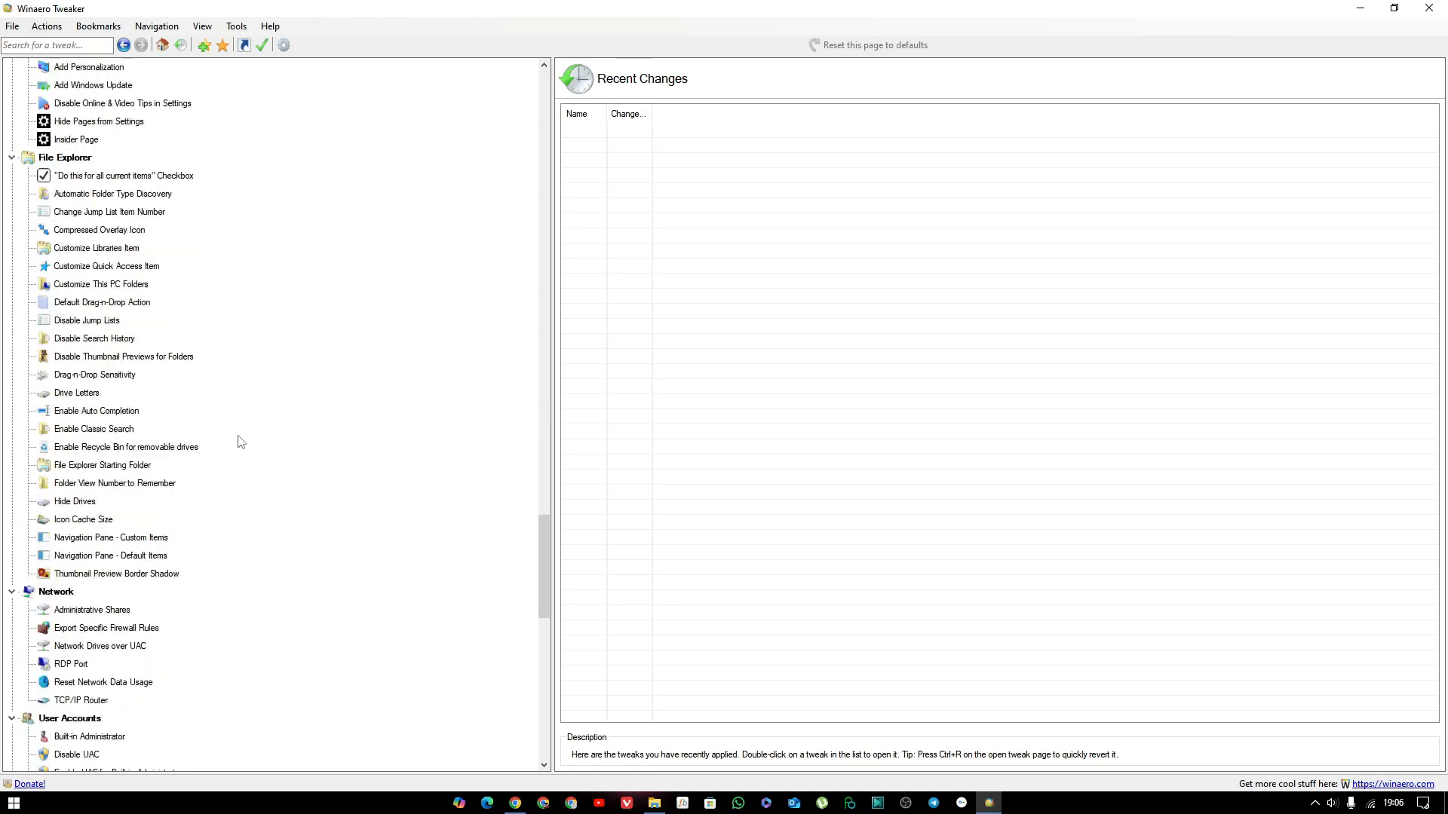
{"action": "scroll", "coordinate": [240, 441], "scroll_direction": "down", "scroll_amount": 1}
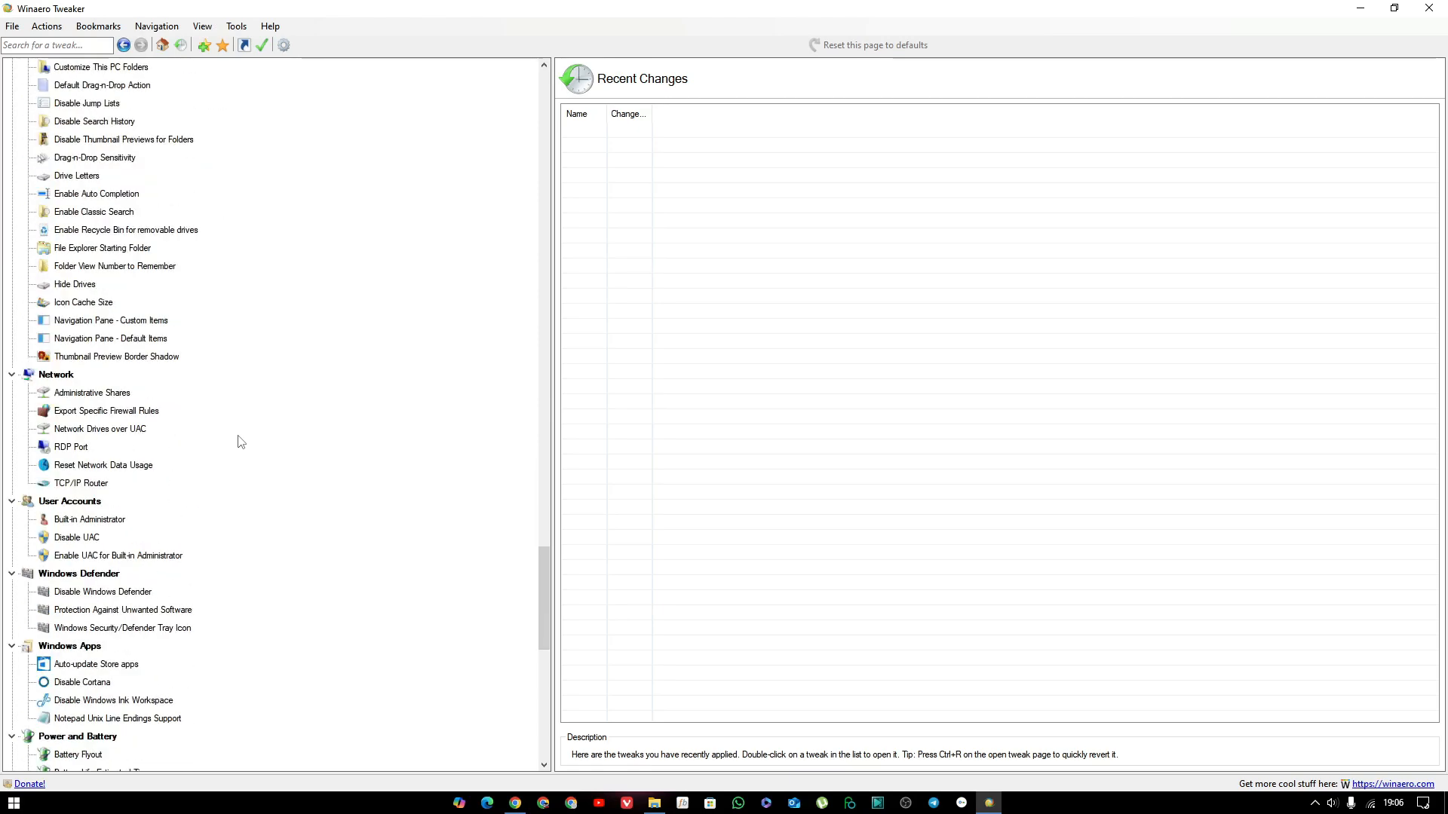
{"action": "scroll", "coordinate": [240, 442], "scroll_direction": "down", "scroll_amount": 2}
{"action": "scroll", "coordinate": [242, 441], "scroll_direction": "down", "scroll_amount": 1}
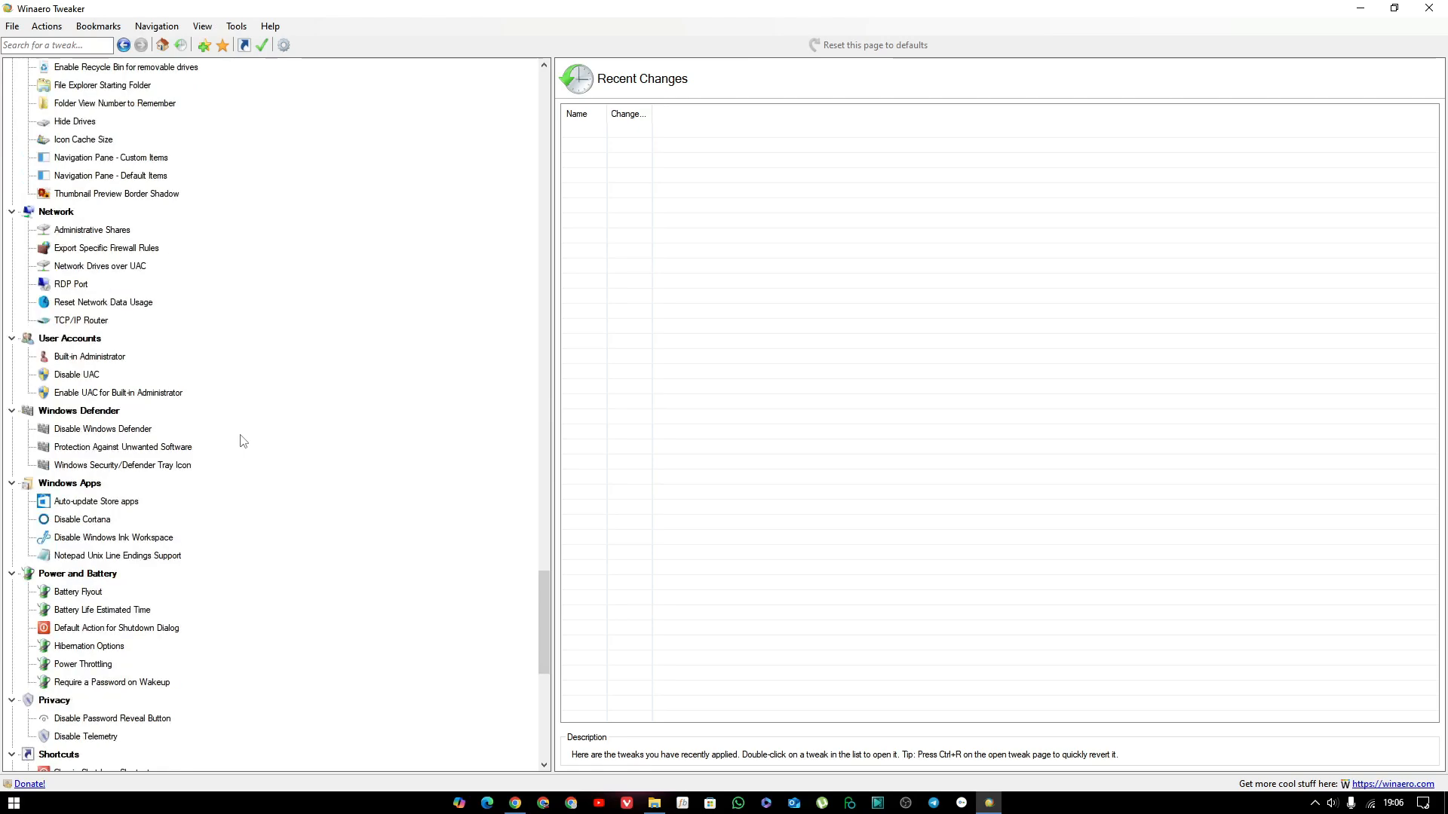
{"action": "scroll", "coordinate": [242, 442], "scroll_direction": "down", "scroll_amount": 1}
{"action": "scroll", "coordinate": [243, 442], "scroll_direction": "down", "scroll_amount": 2}
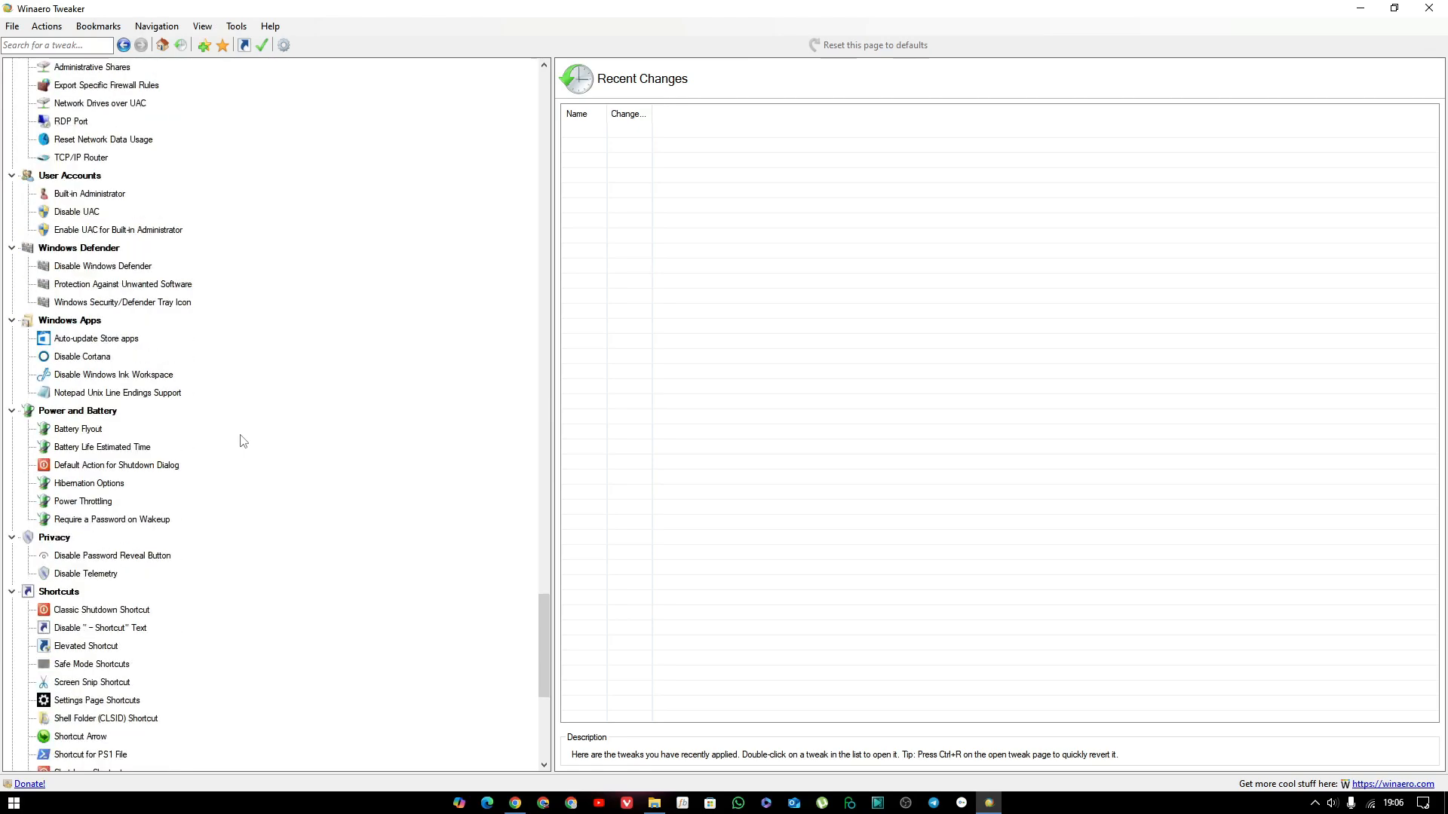
{"action": "scroll", "coordinate": [243, 442], "scroll_direction": "down", "scroll_amount": 2}
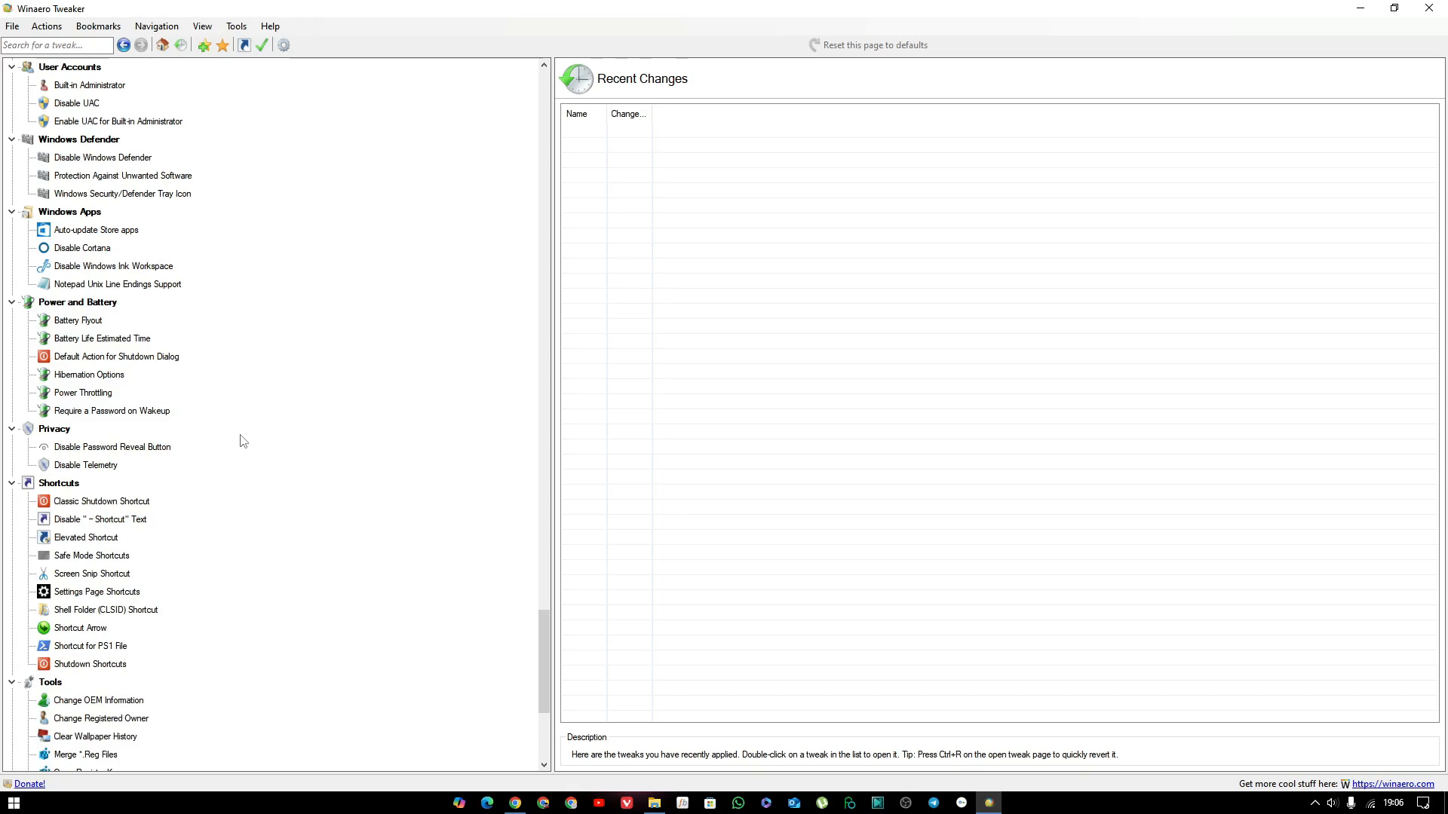
{"action": "scroll", "coordinate": [242, 442], "scroll_direction": "down", "scroll_amount": 2}
{"action": "scroll", "coordinate": [243, 442], "scroll_direction": "down", "scroll_amount": 1}
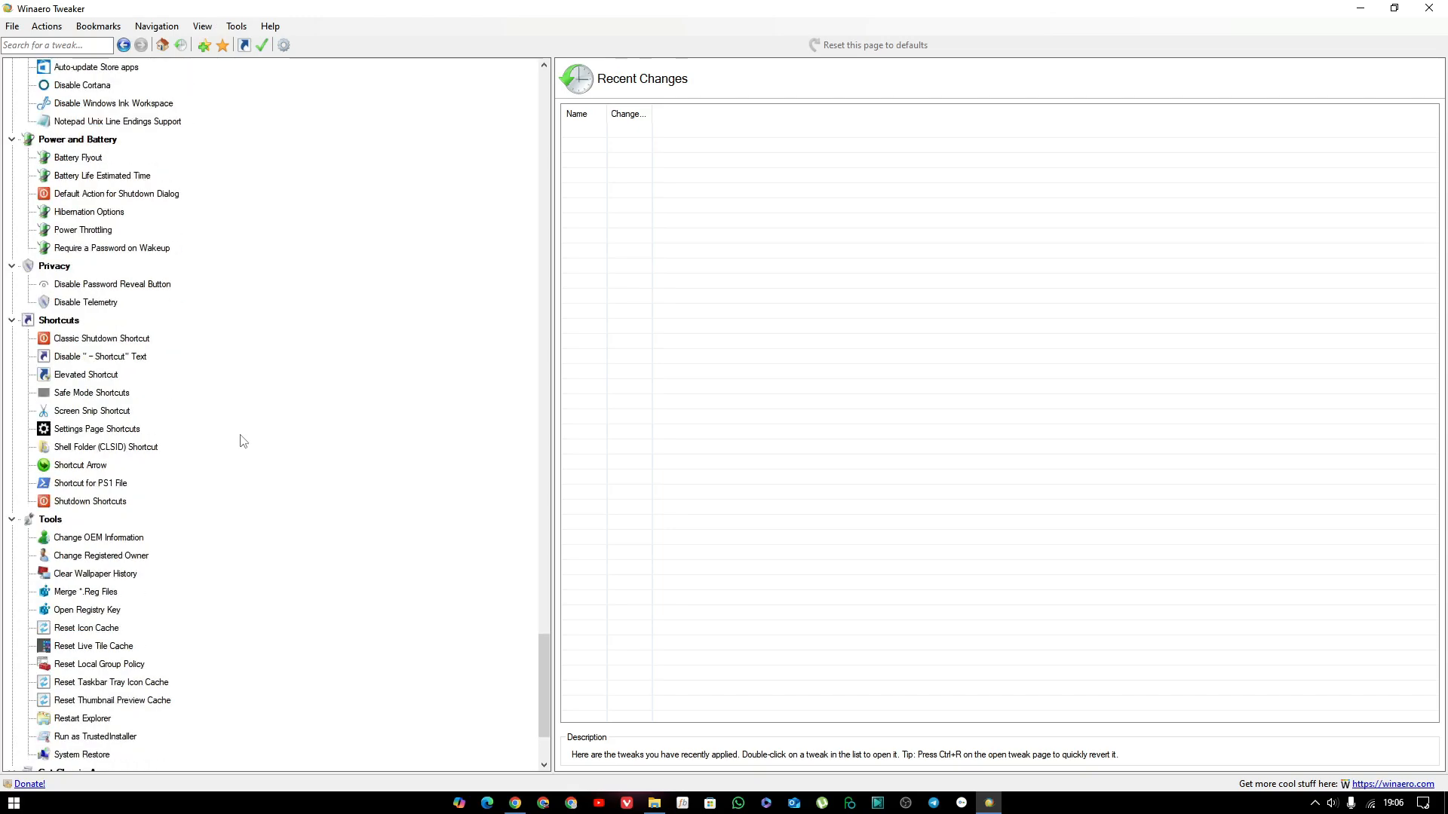
{"action": "scroll", "coordinate": [243, 442], "scroll_direction": "down", "scroll_amount": 2}
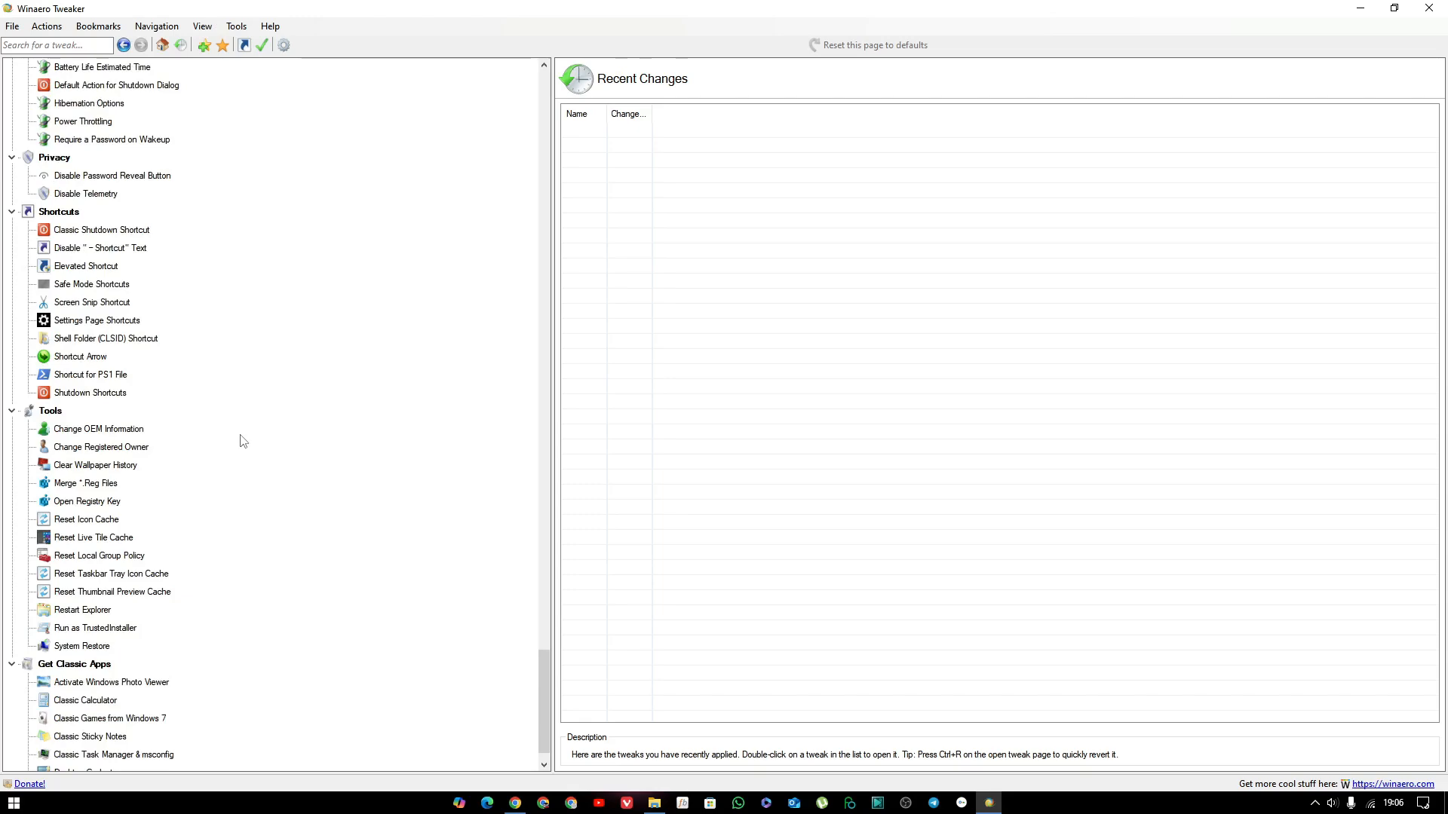
{"action": "scroll", "coordinate": [243, 442], "scroll_direction": "down", "scroll_amount": 1}
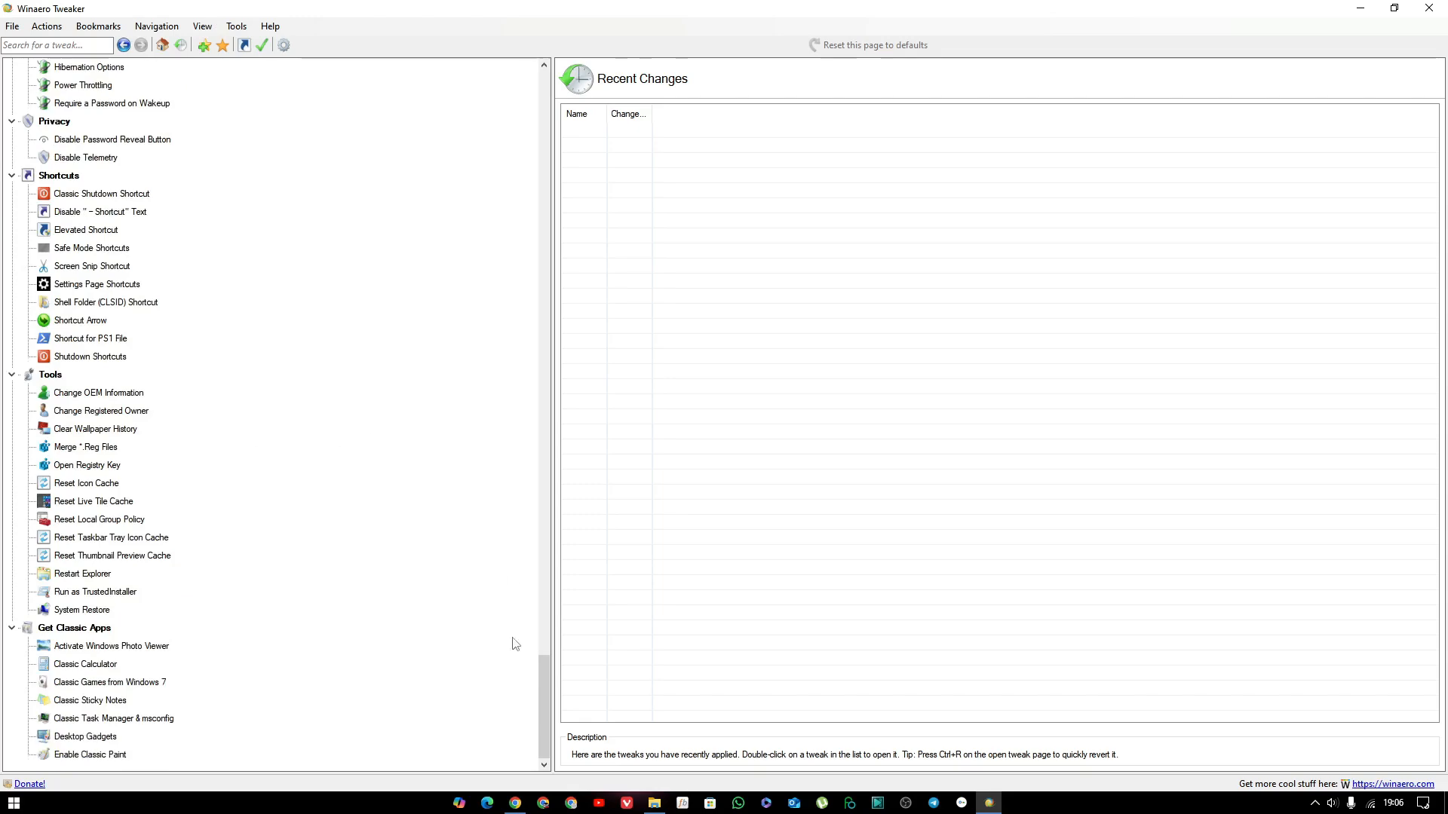
{"action": "left_click_drag", "start_coordinate": [541, 711], "coordinate": [541, 76]}
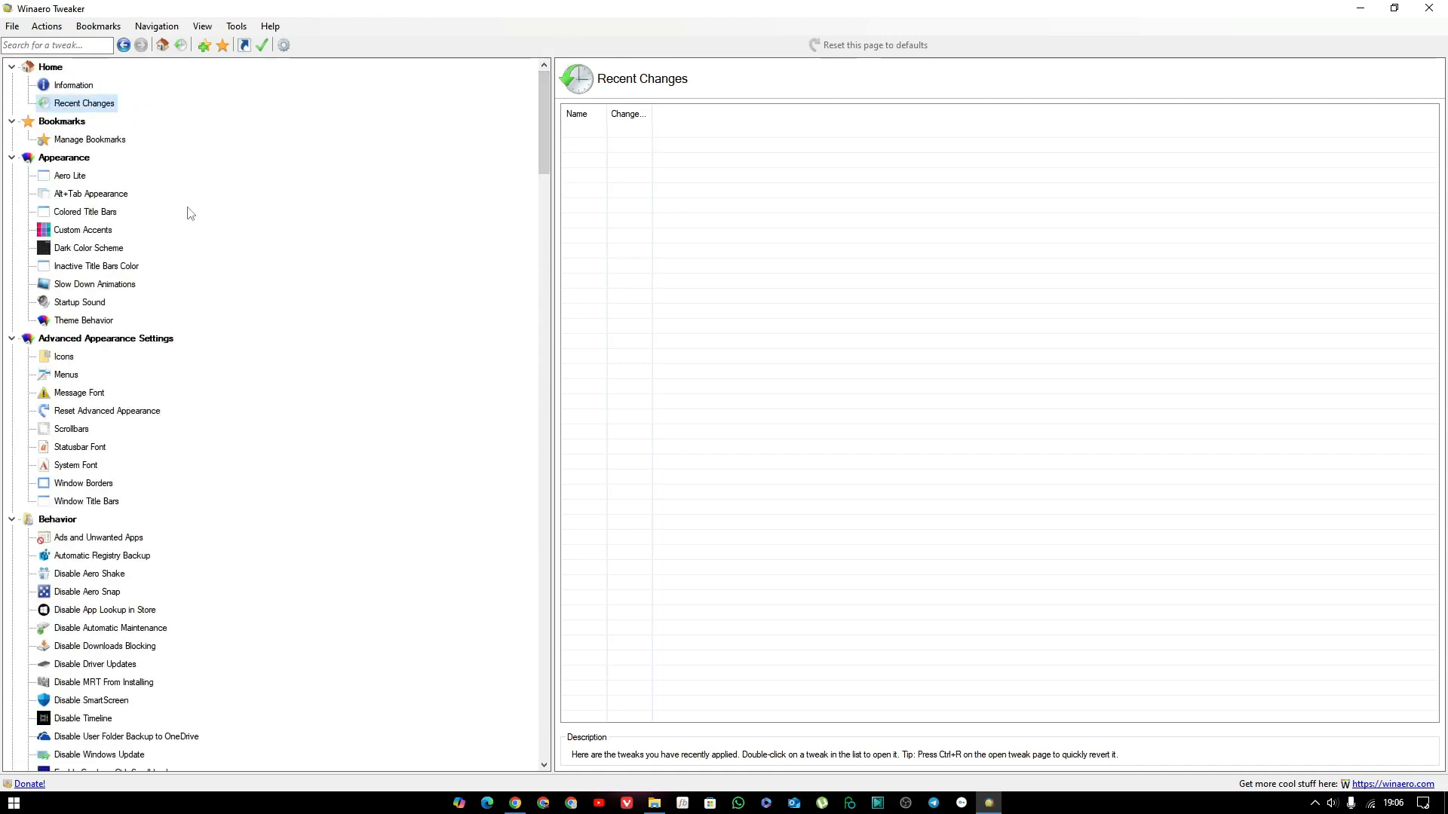
Examine the Appearance category and its Aero Lite and Colored Title Bars tweak pages.
{"action": "left_click", "coordinate": [73, 160]}
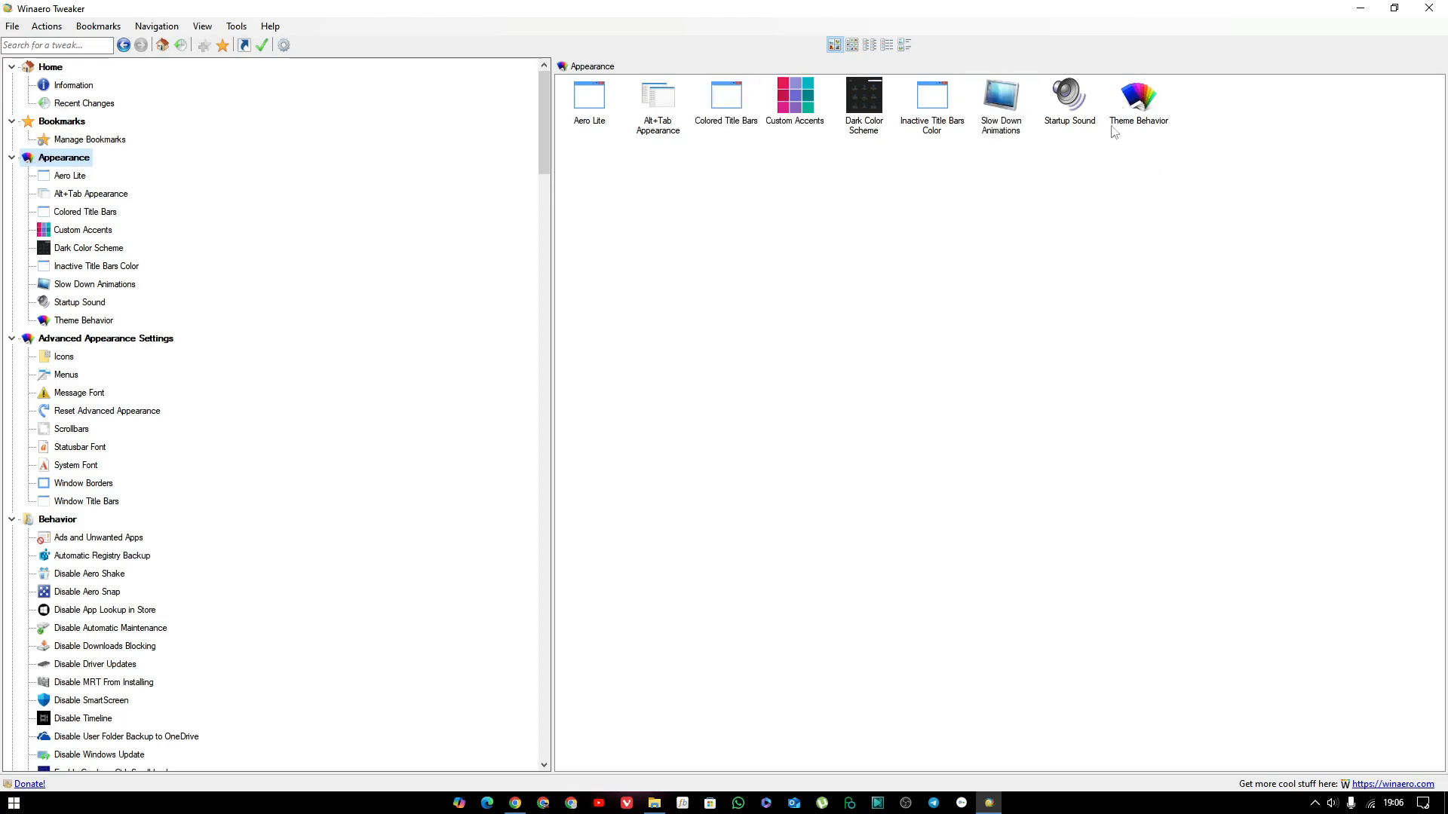
{"action": "left_click", "coordinate": [73, 179]}
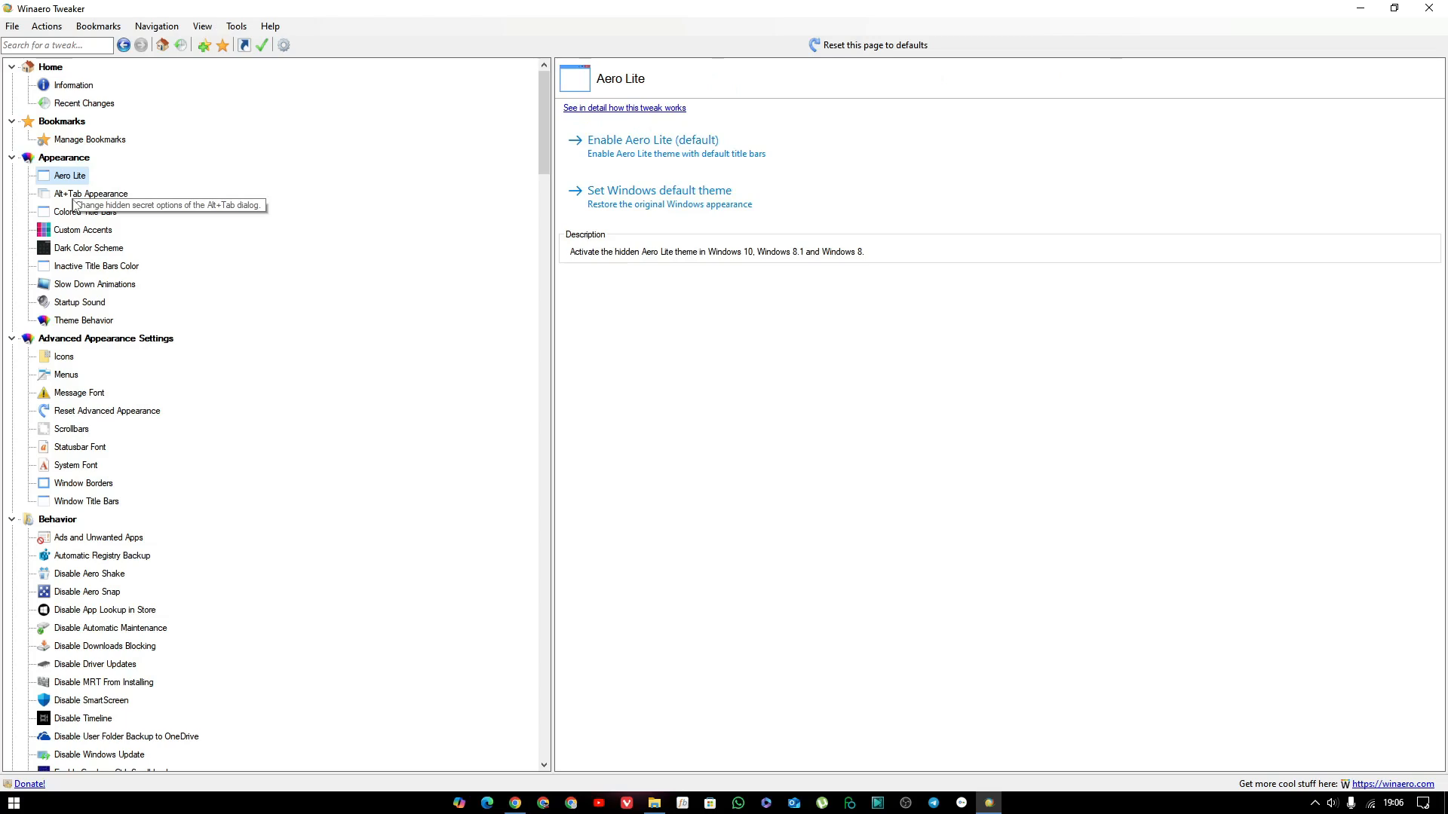
{"action": "left_click", "coordinate": [78, 210]}
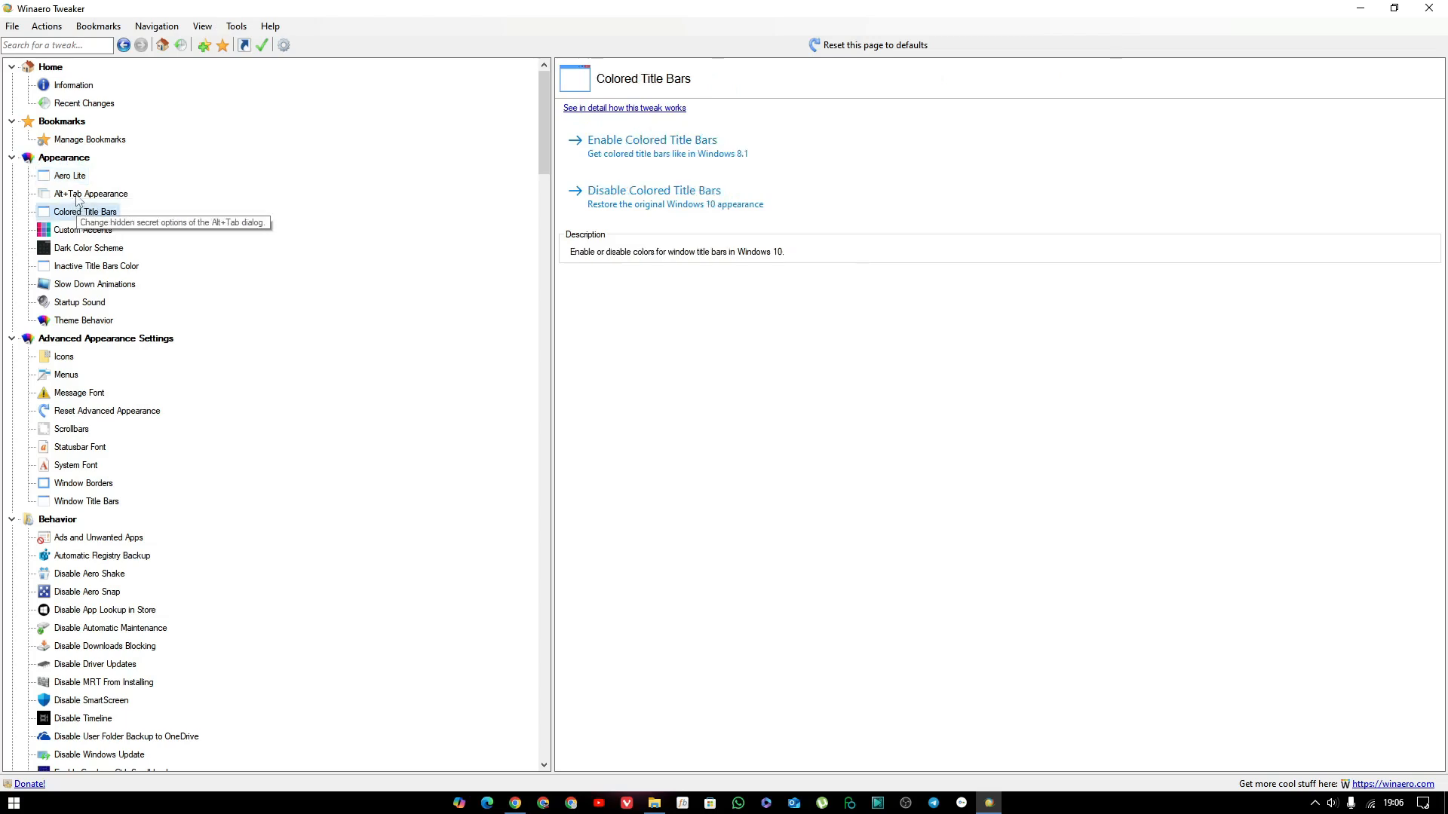
Open the Alt+Tab Appearance tweak and preview the window switcher with its current settings.
{"action": "left_click", "coordinate": [78, 195]}
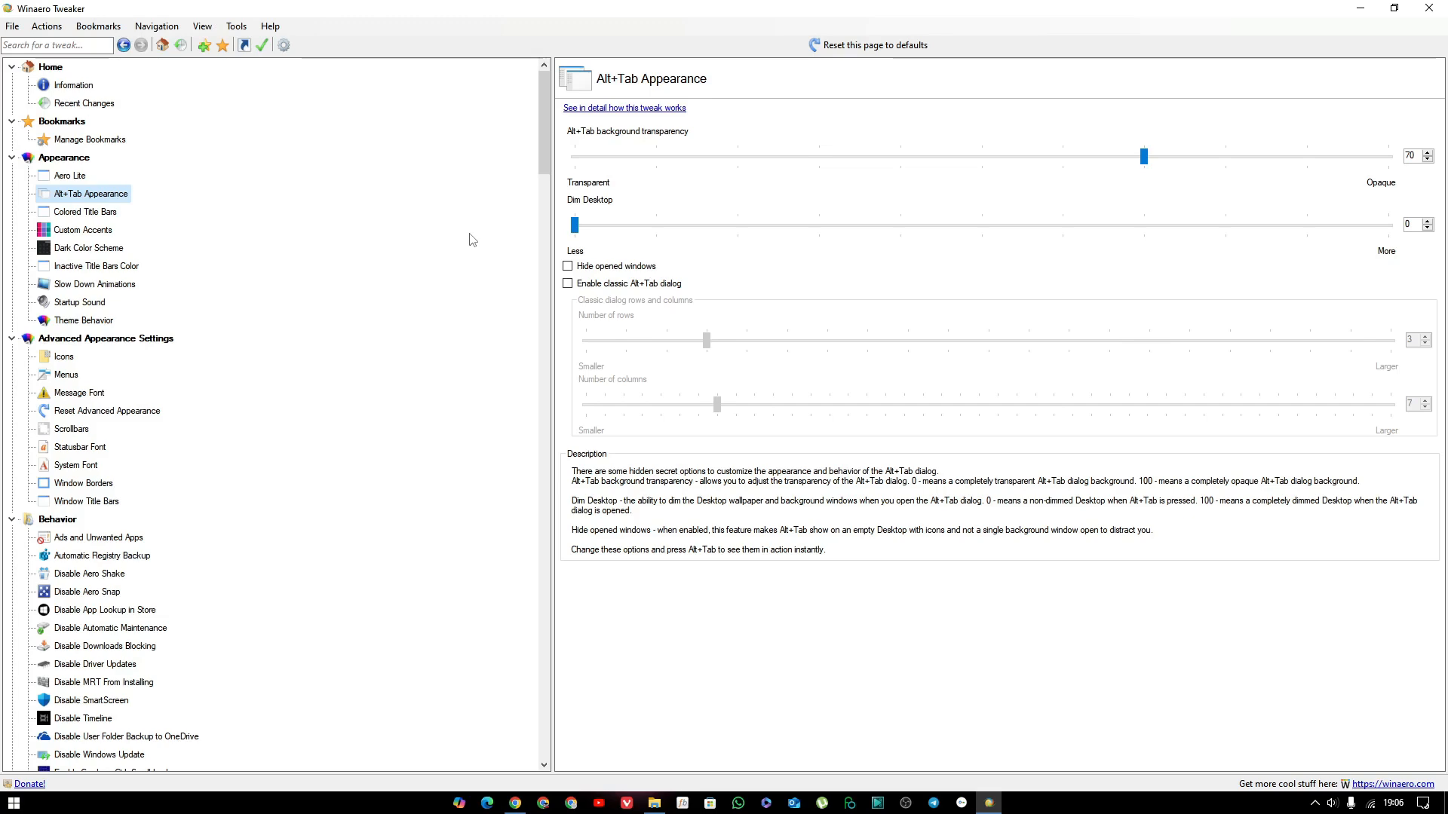
{"action": "key", "text": "alt+Tab"}
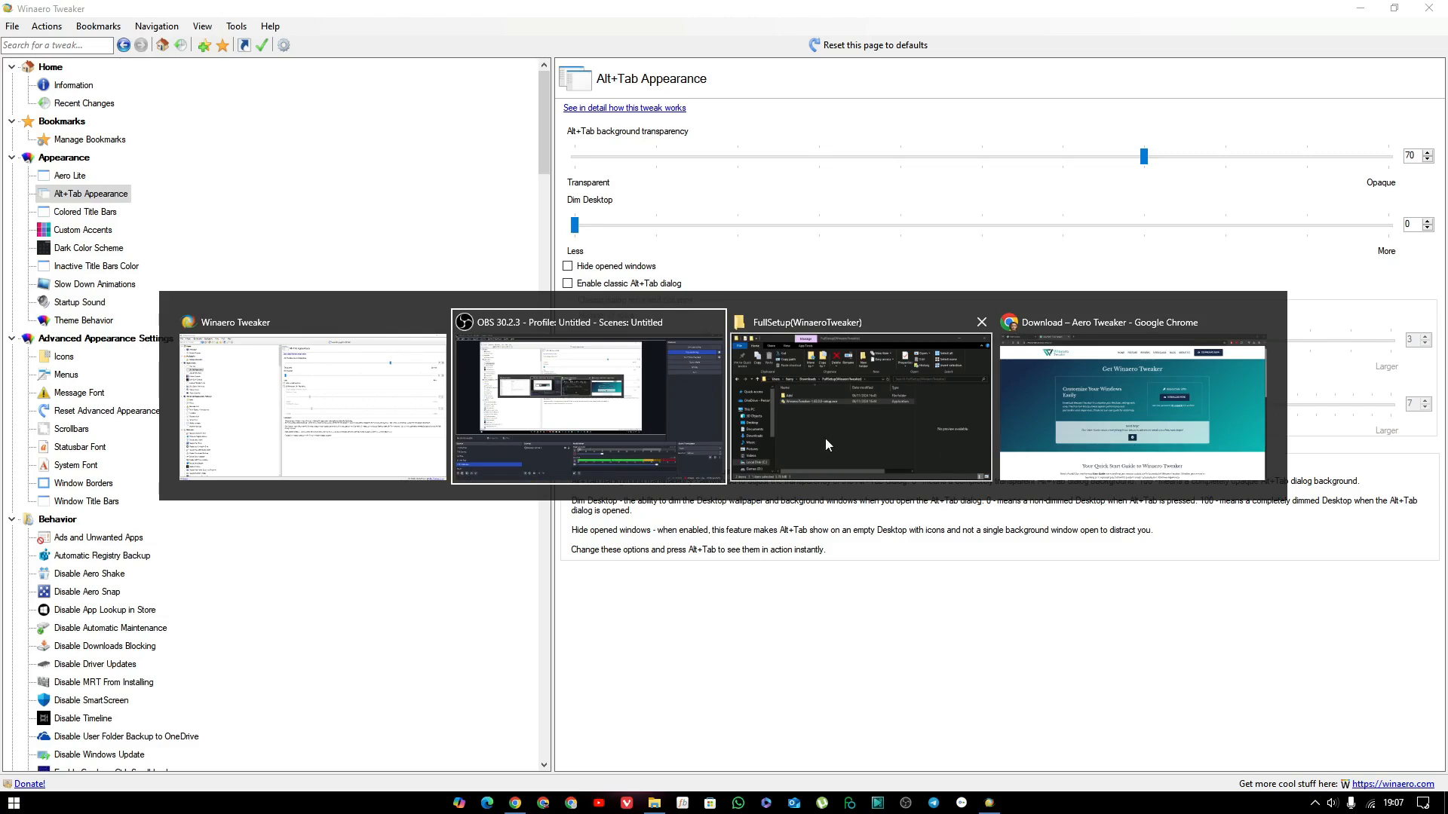
{"action": "key", "text": "Escape"}
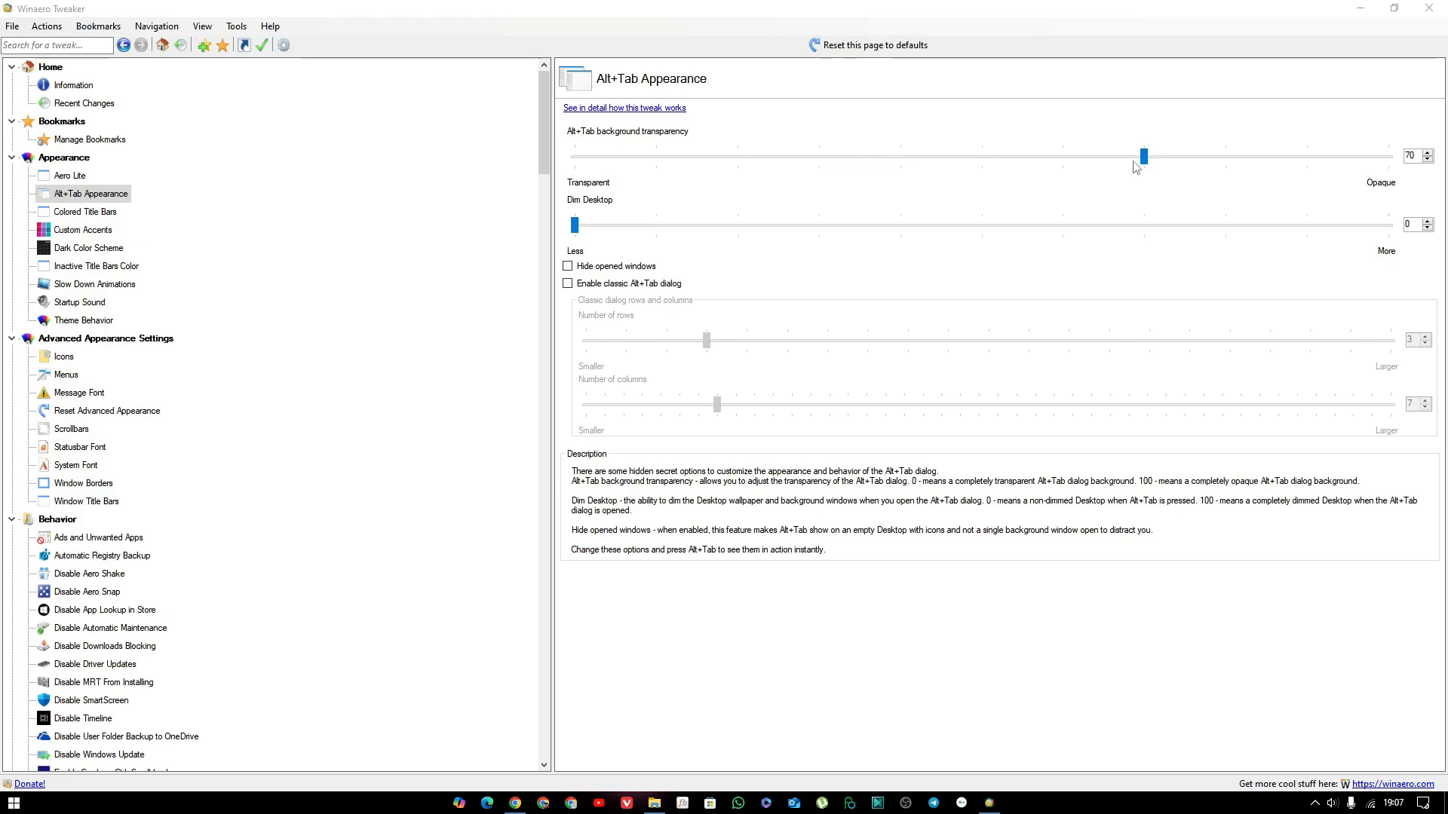
Try Alt+Tab background transparency 0 with Dim Desktop at 30 and at 100, previewing the window switcher for each.
{"action": "left_click_drag", "start_coordinate": [1143, 159], "coordinate": [564, 175]}
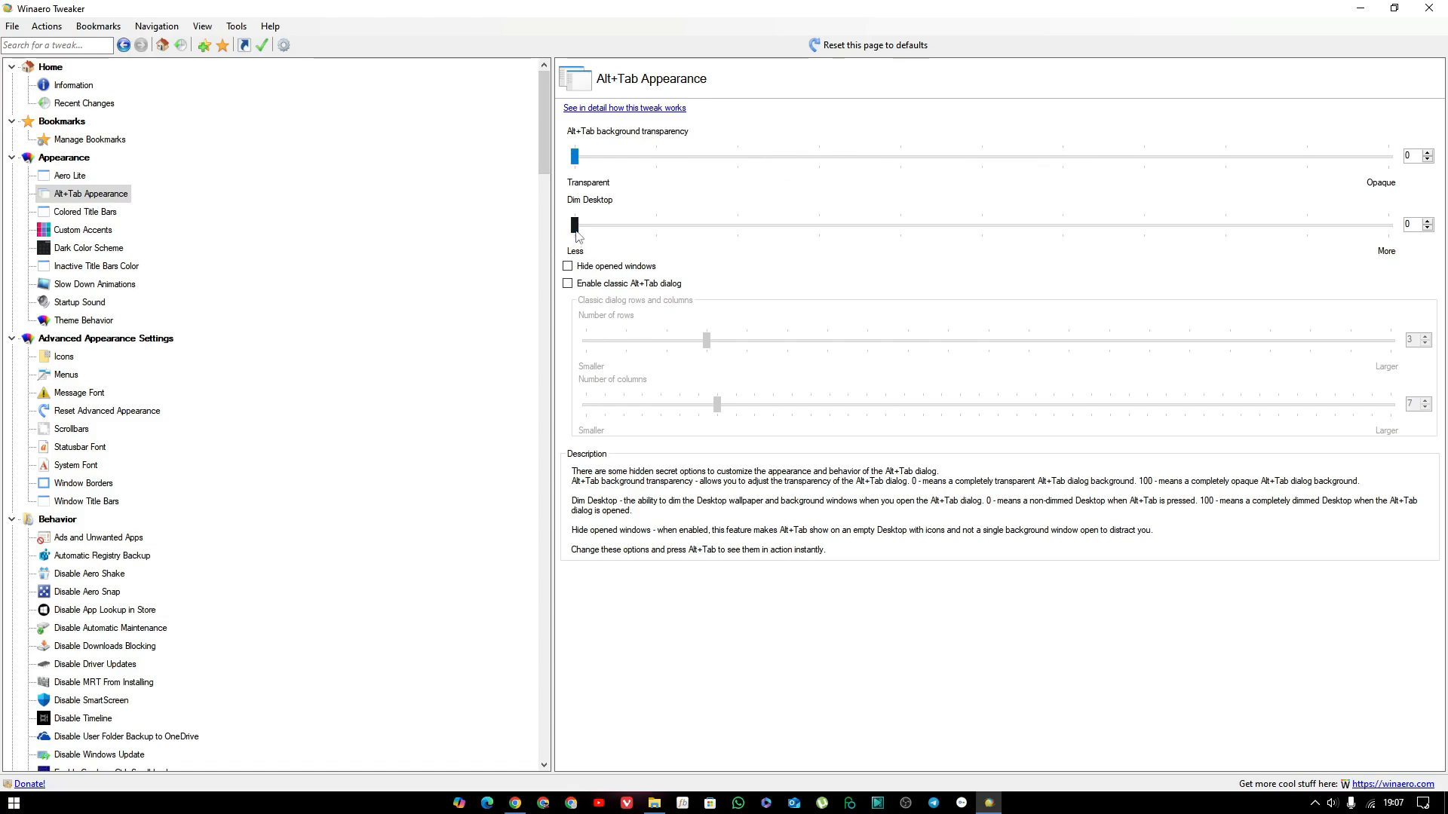
{"action": "left_click_drag", "start_coordinate": [574, 227], "coordinate": [820, 269]}
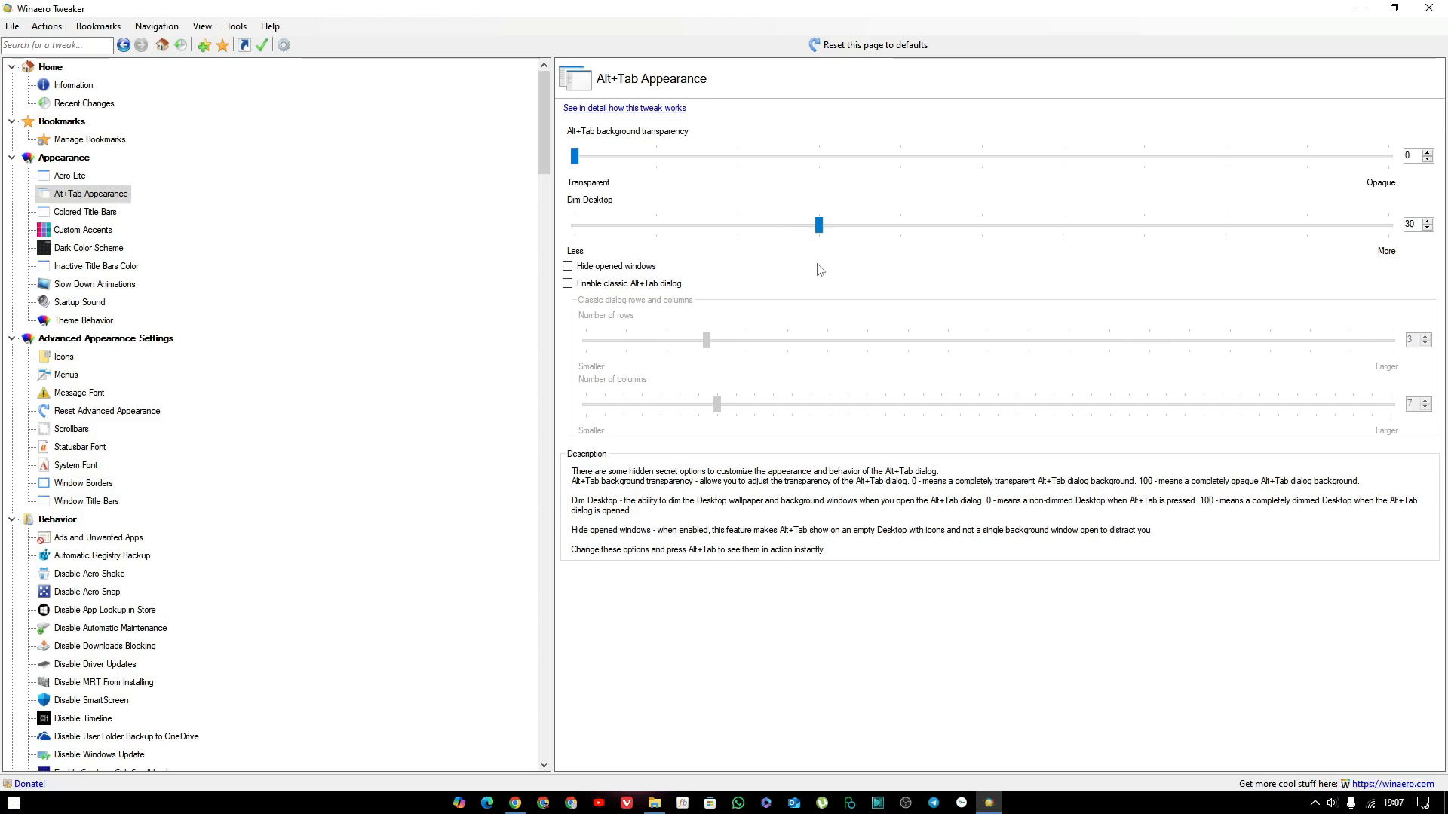
{"action": "key", "text": "alt+Tab"}
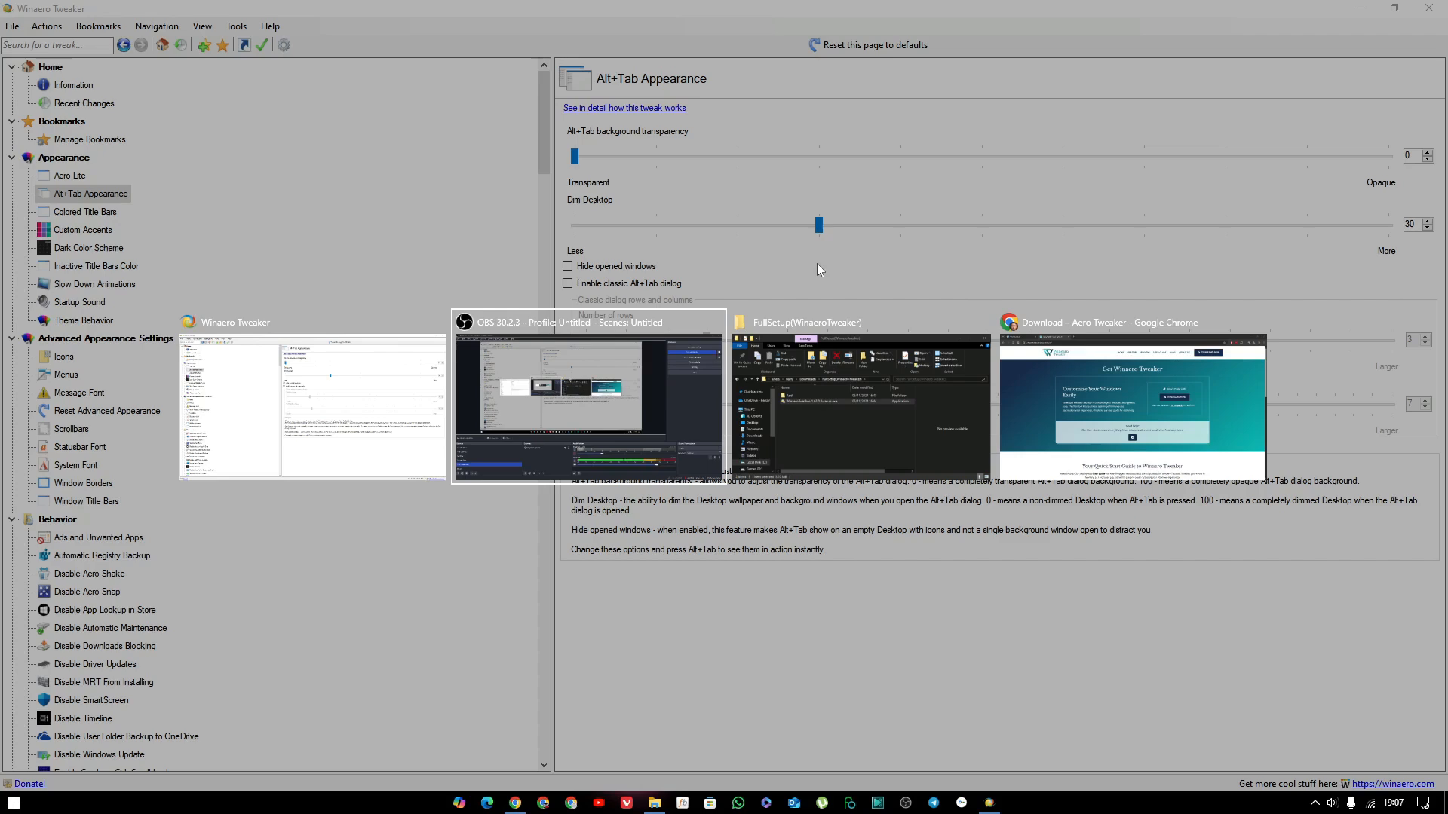
{"action": "key", "text": "Escape"}
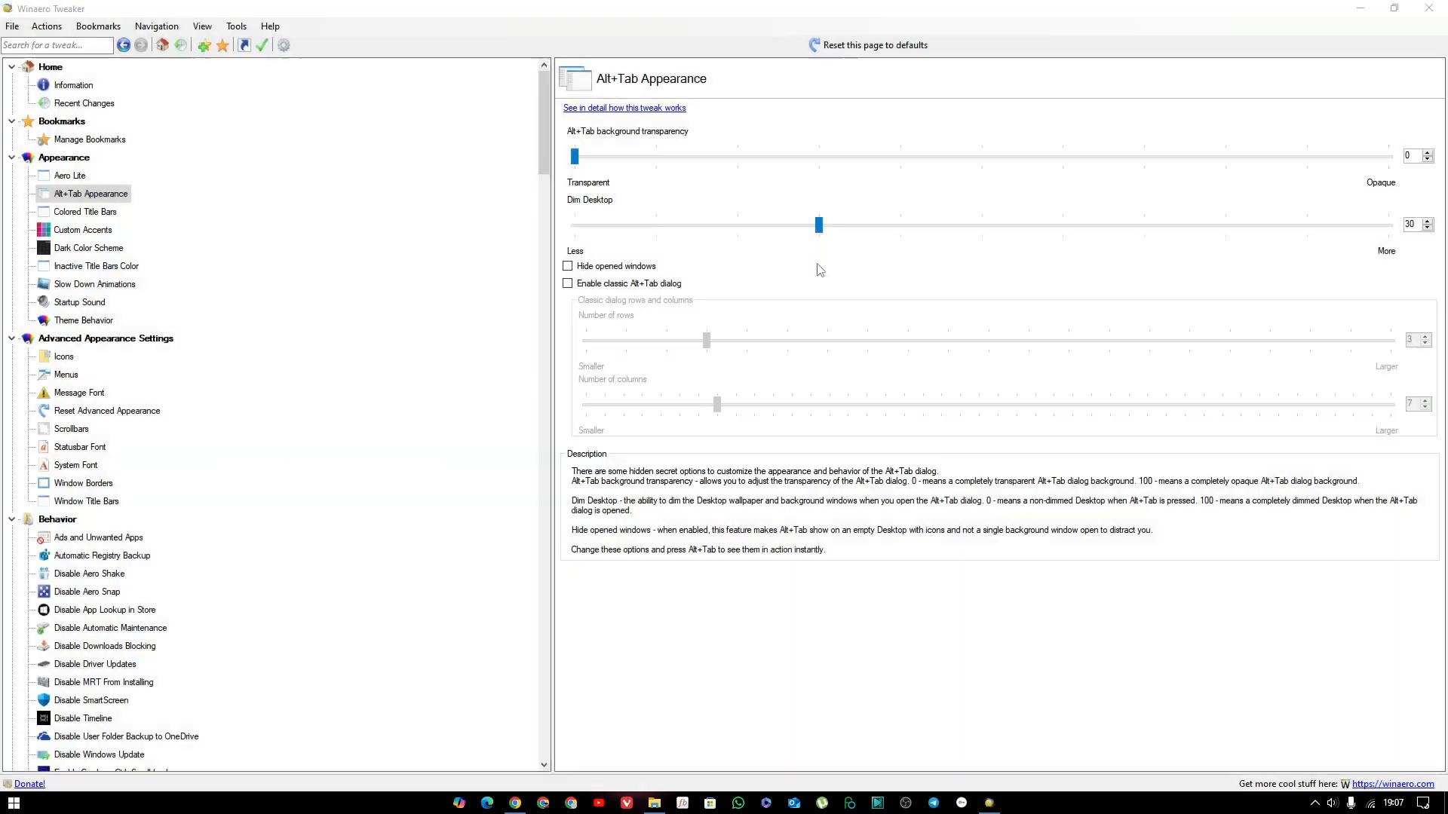
{"action": "left_click_drag", "start_coordinate": [819, 232], "coordinate": [1402, 258]}
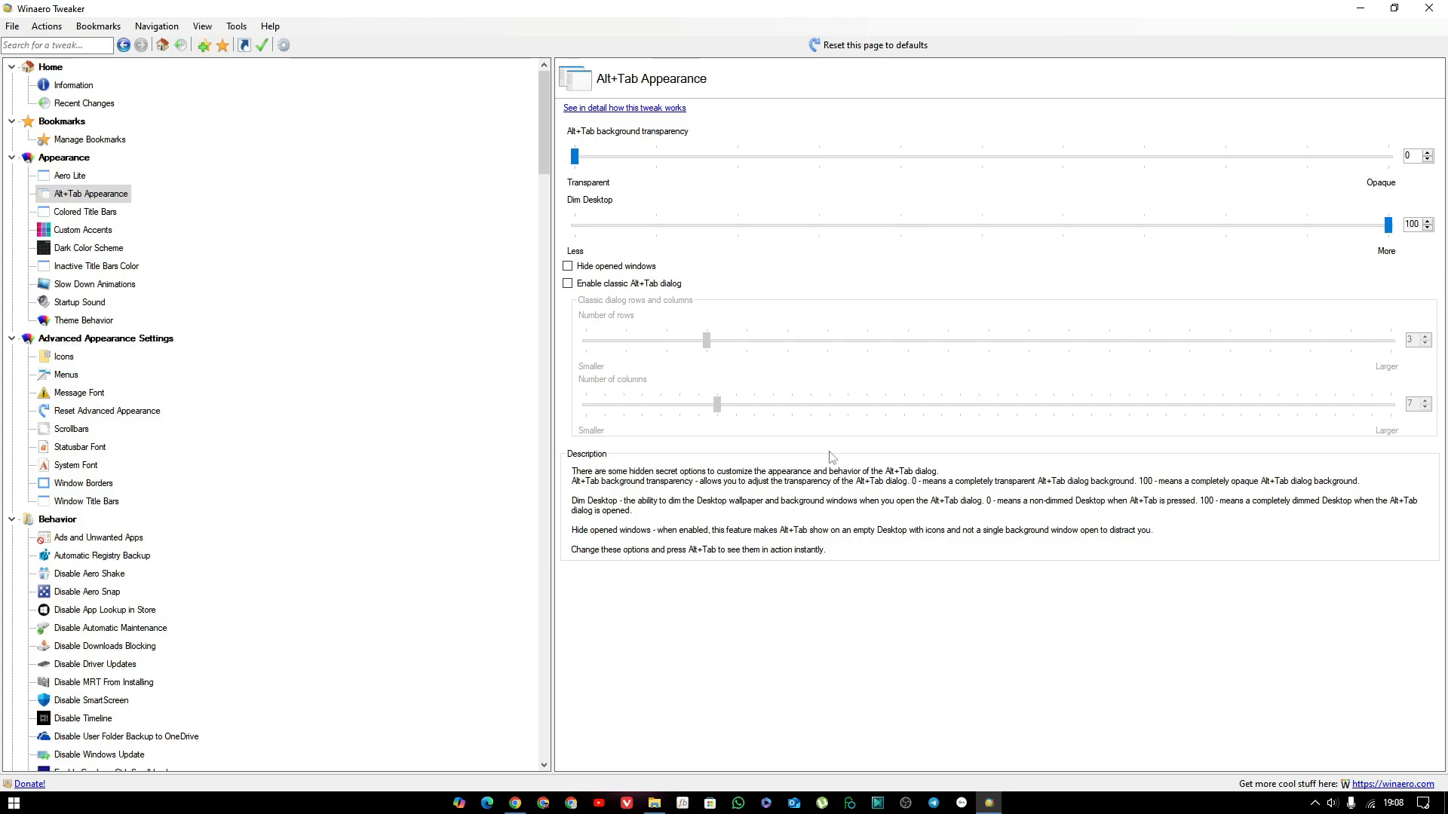
{"action": "key", "text": "alt+Tab"}
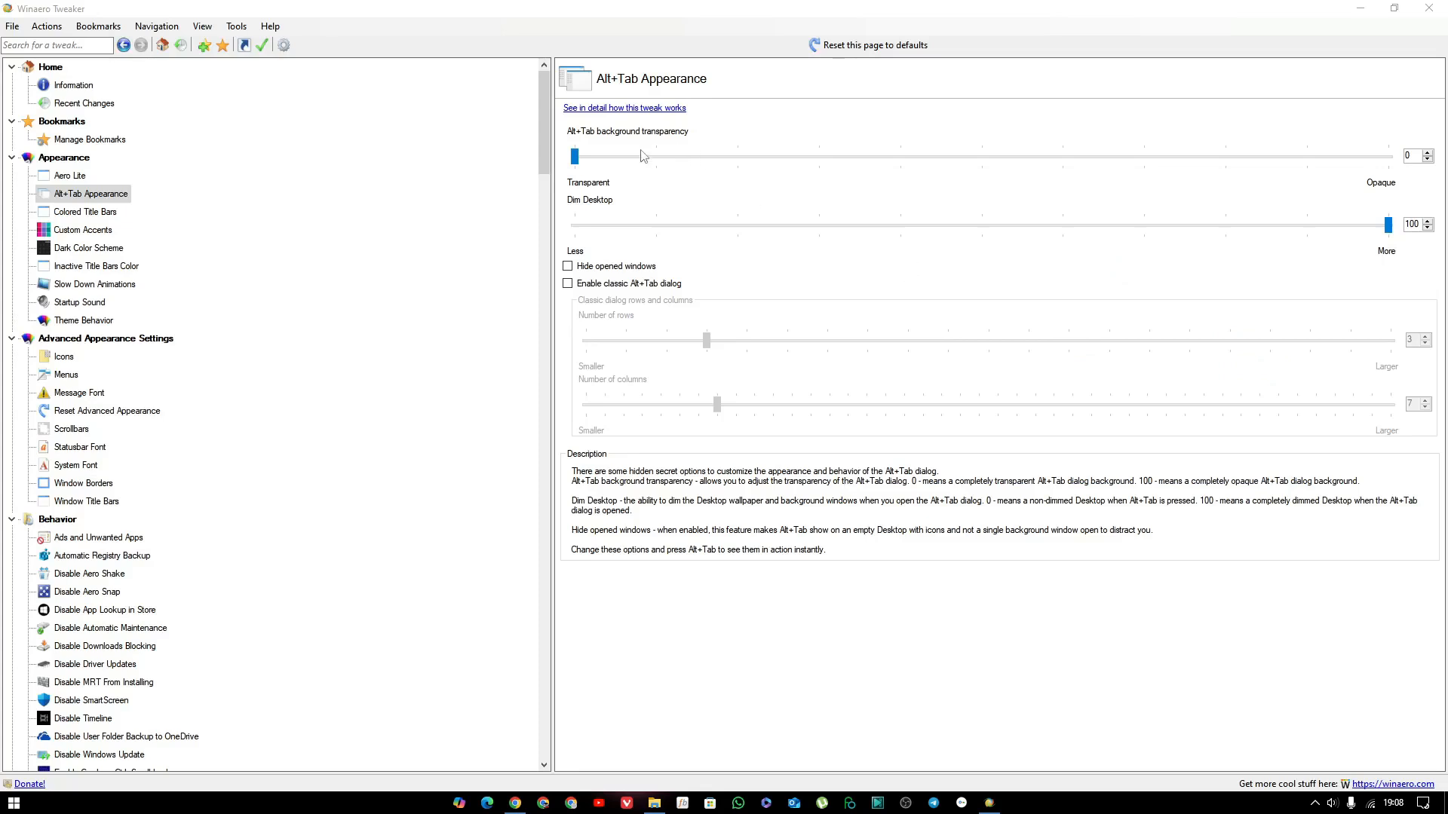
Set Alt+Tab background transparency to 100 and Dim Desktop to 0, and preview the window switcher.
{"action": "left_click_drag", "start_coordinate": [575, 156], "coordinate": [1391, 184]}
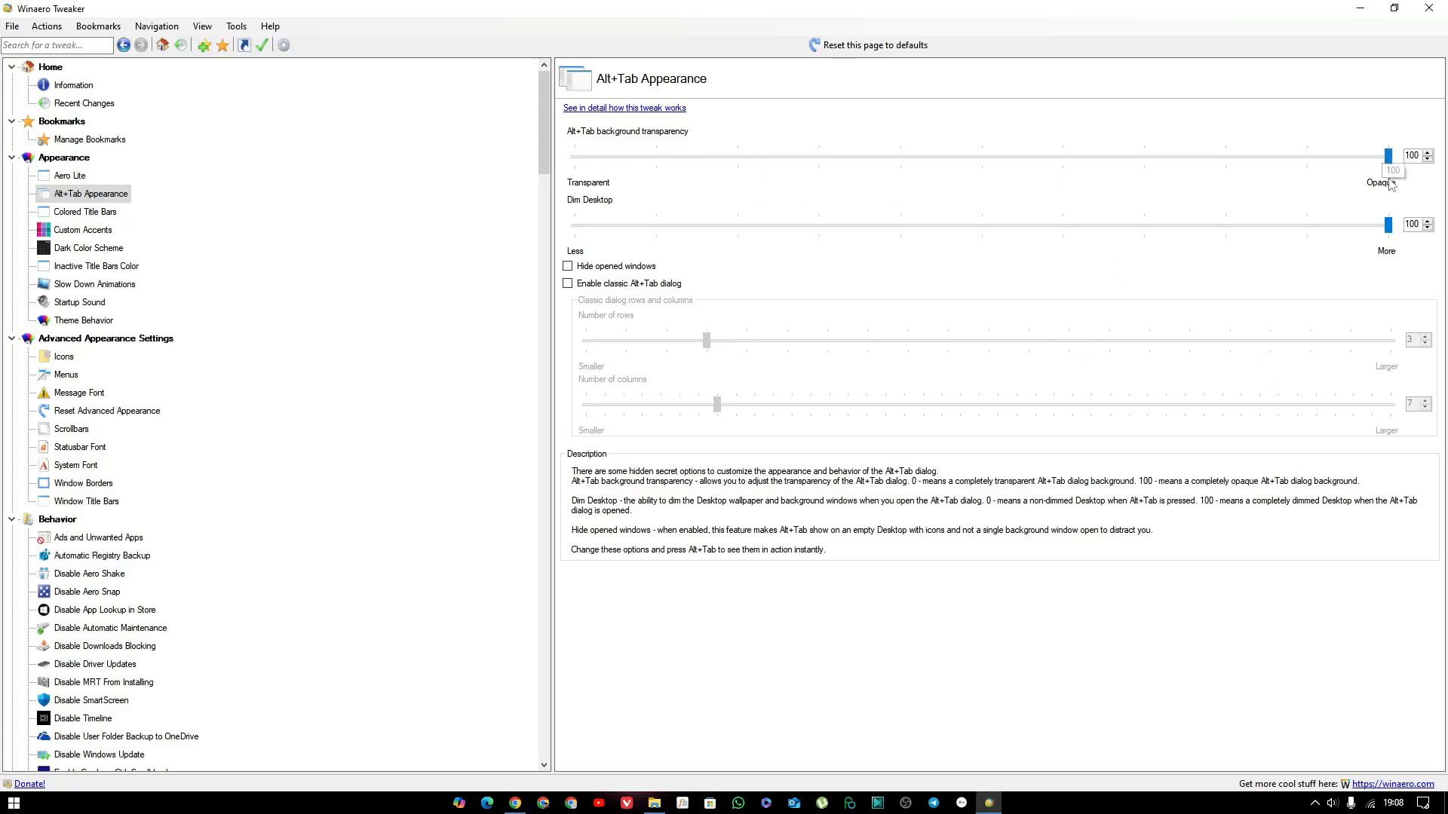
{"action": "key", "text": "alt+Tab"}
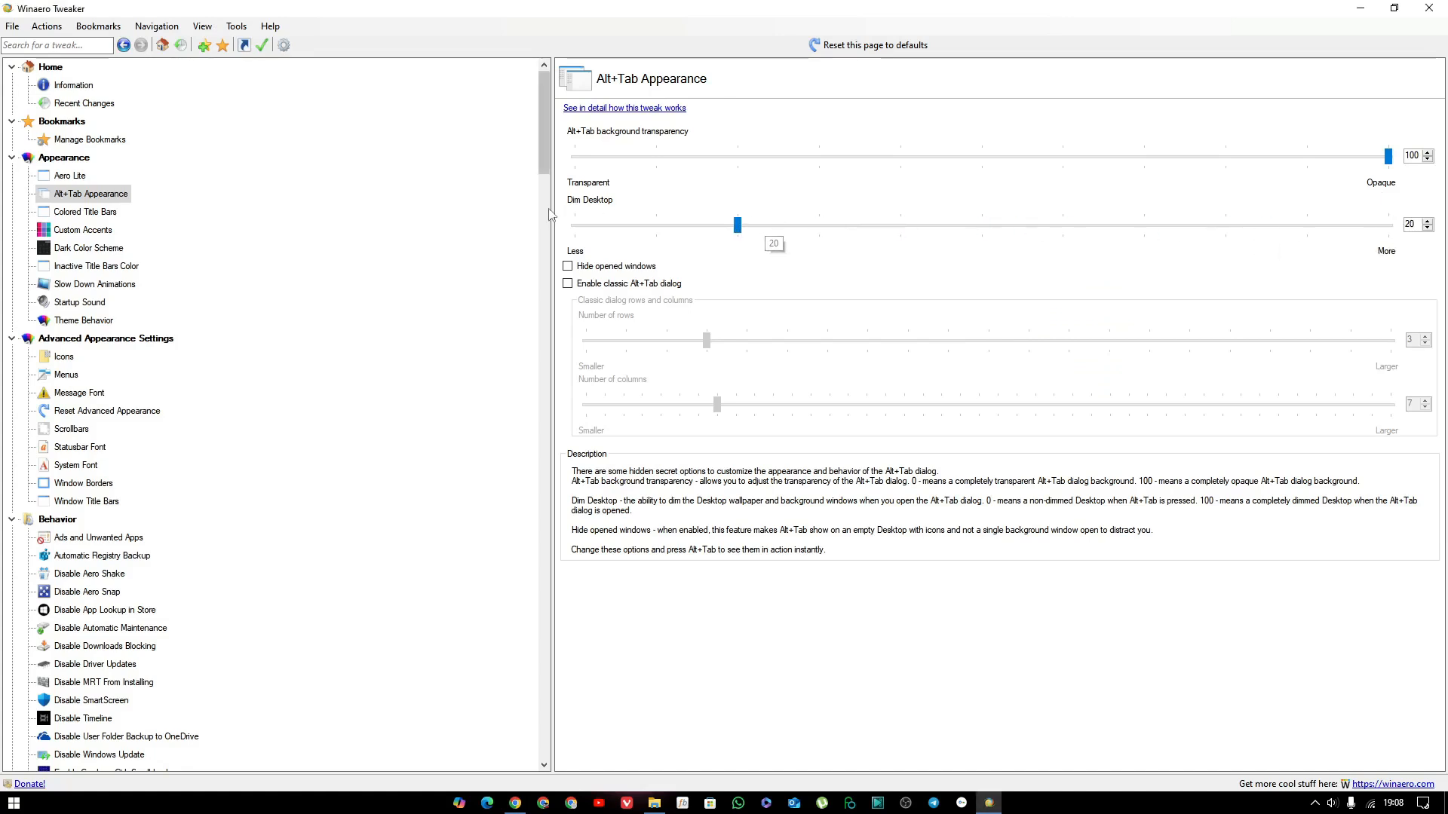
{"action": "left_click_drag", "start_coordinate": [737, 225], "coordinate": [571, 245]}
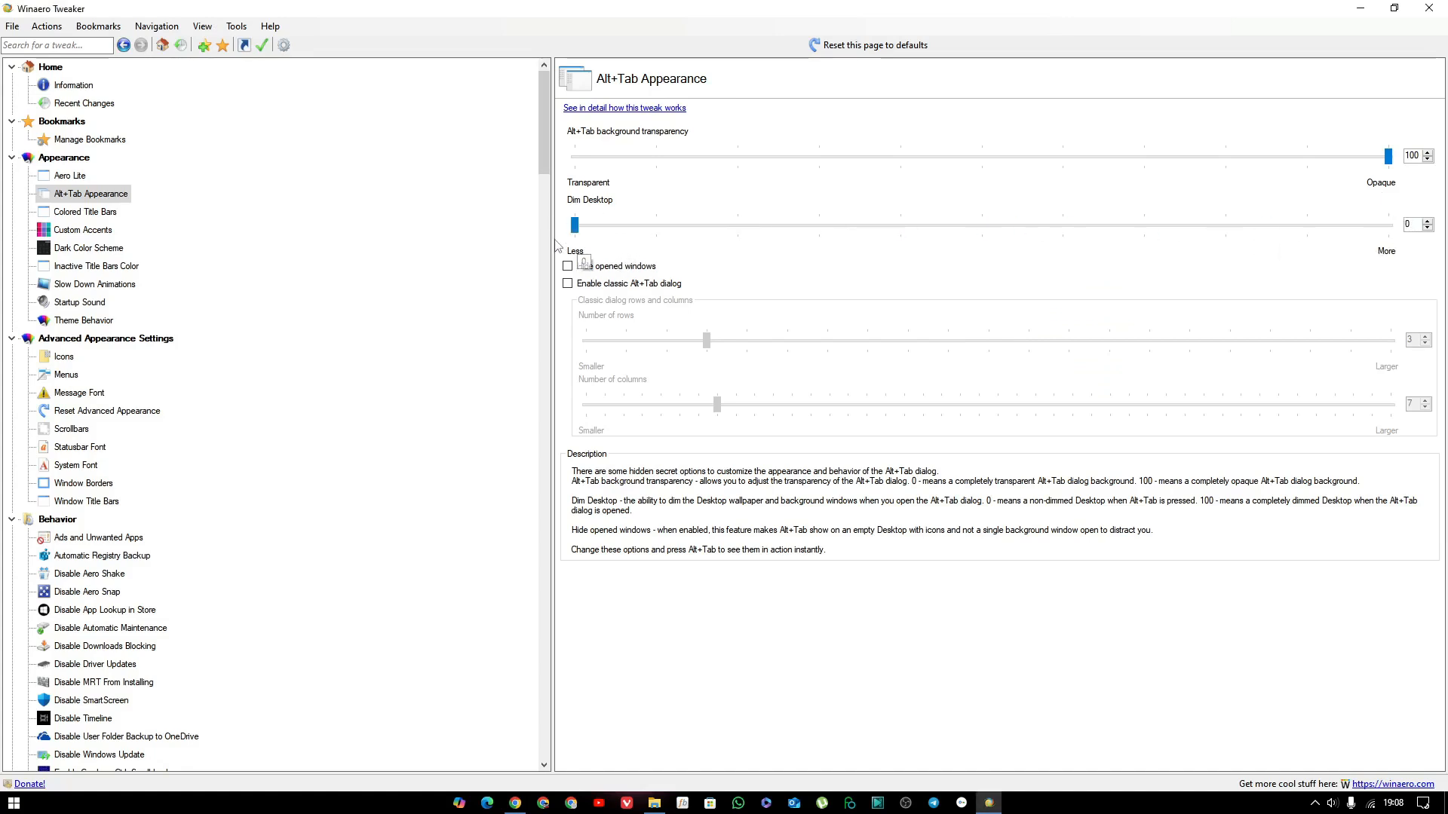
{"action": "key", "text": "alt+Tab"}
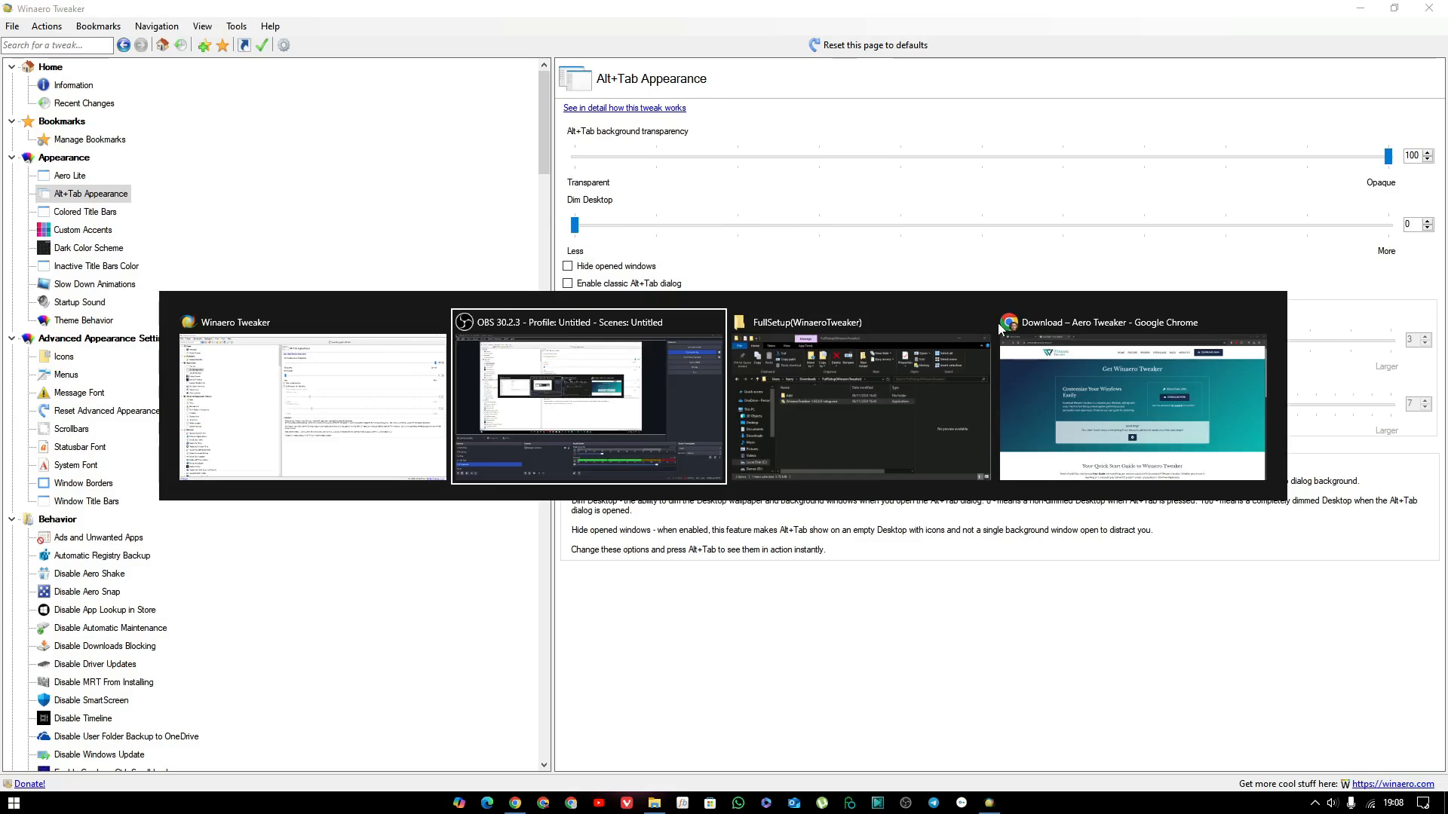
Try enabling the classic Alt+Tab dialog and preview the window switcher.
{"action": "key", "text": "Escape"}
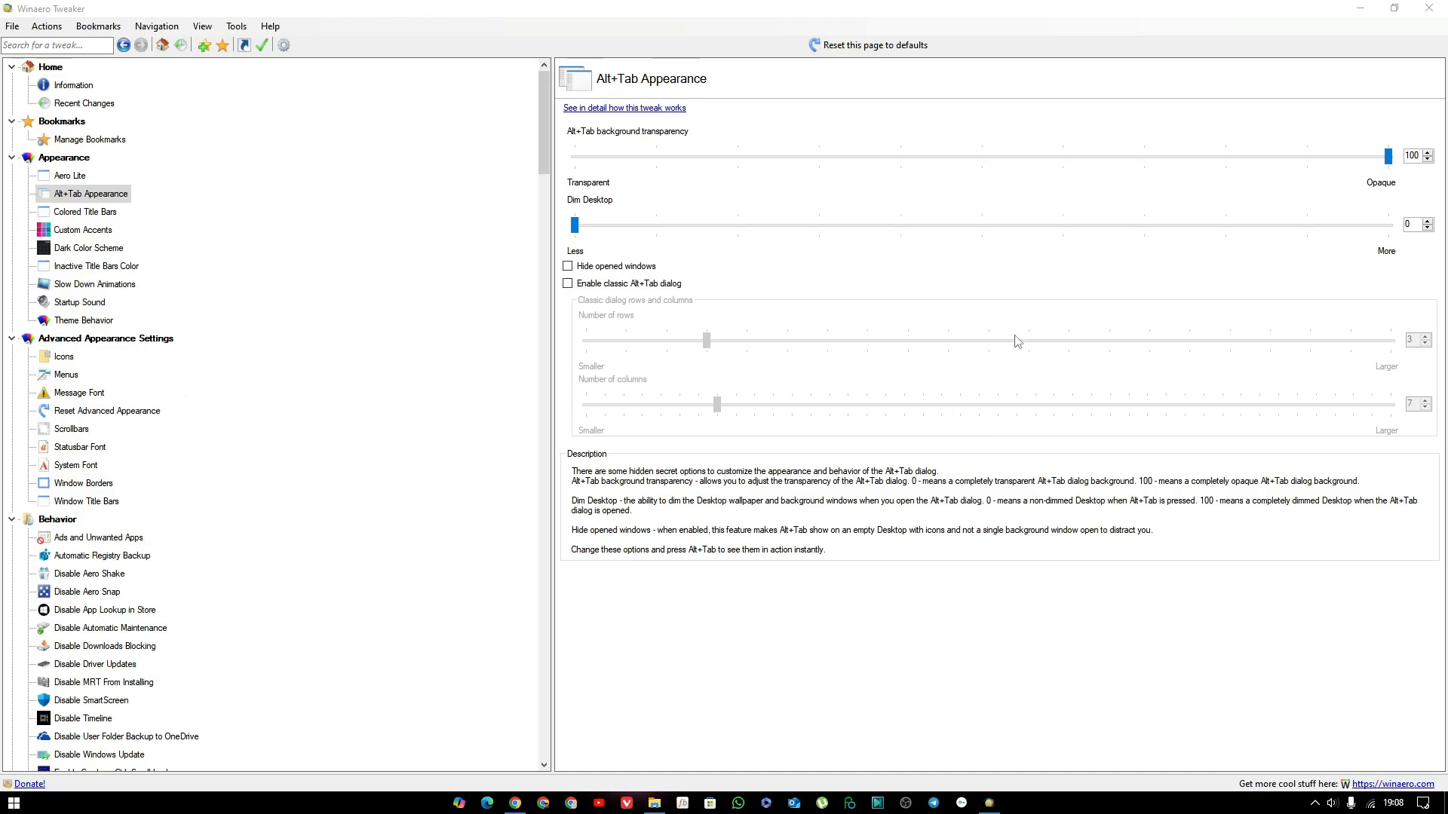
{"action": "left_click", "coordinate": [567, 284]}
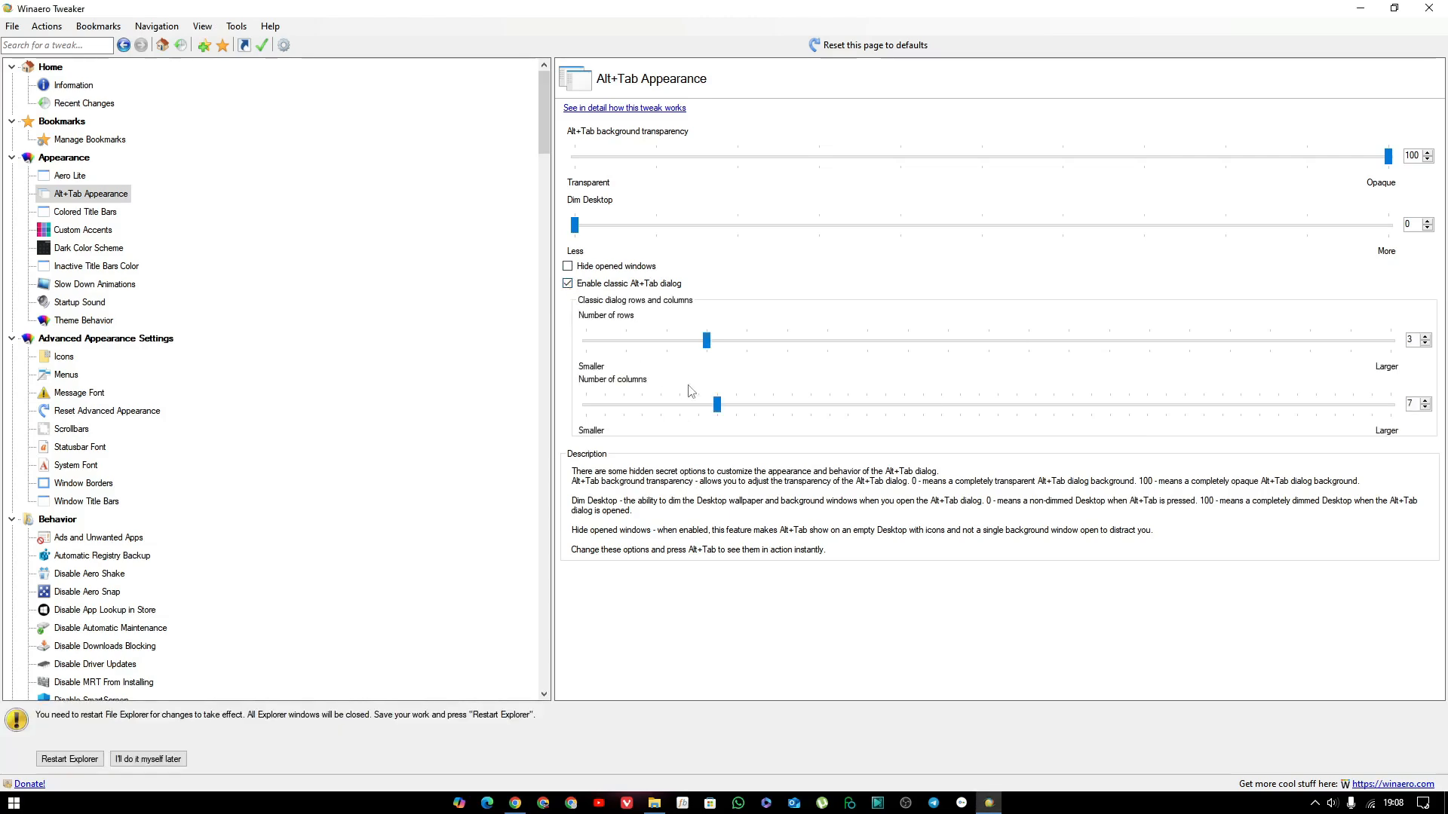
{"action": "key", "text": "alt+Tab"}
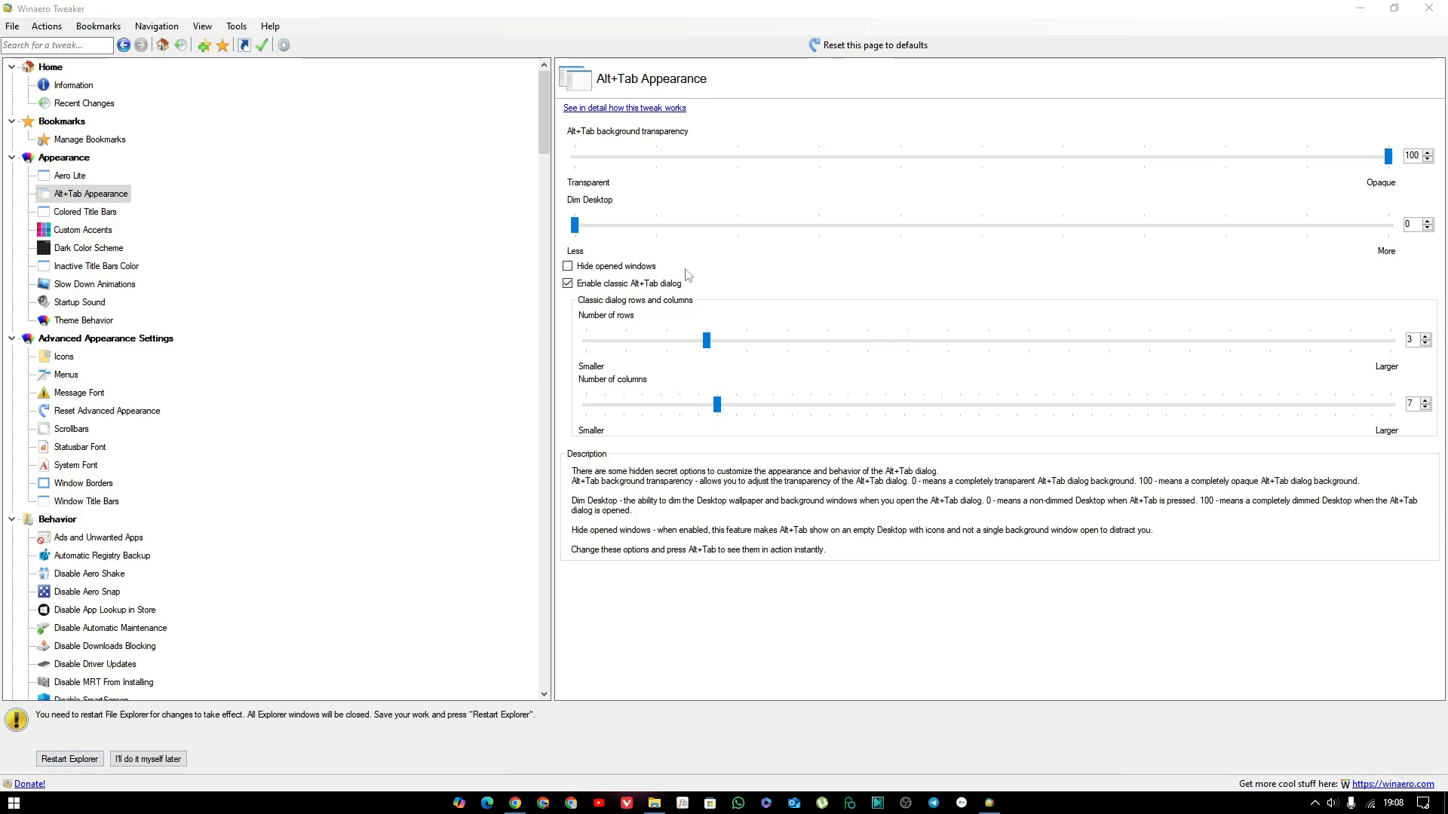
Set the Alt+Tab background transparency to 80 and preview the window switcher.
{"action": "left_click_drag", "start_coordinate": [1383, 159], "coordinate": [1230, 169]}
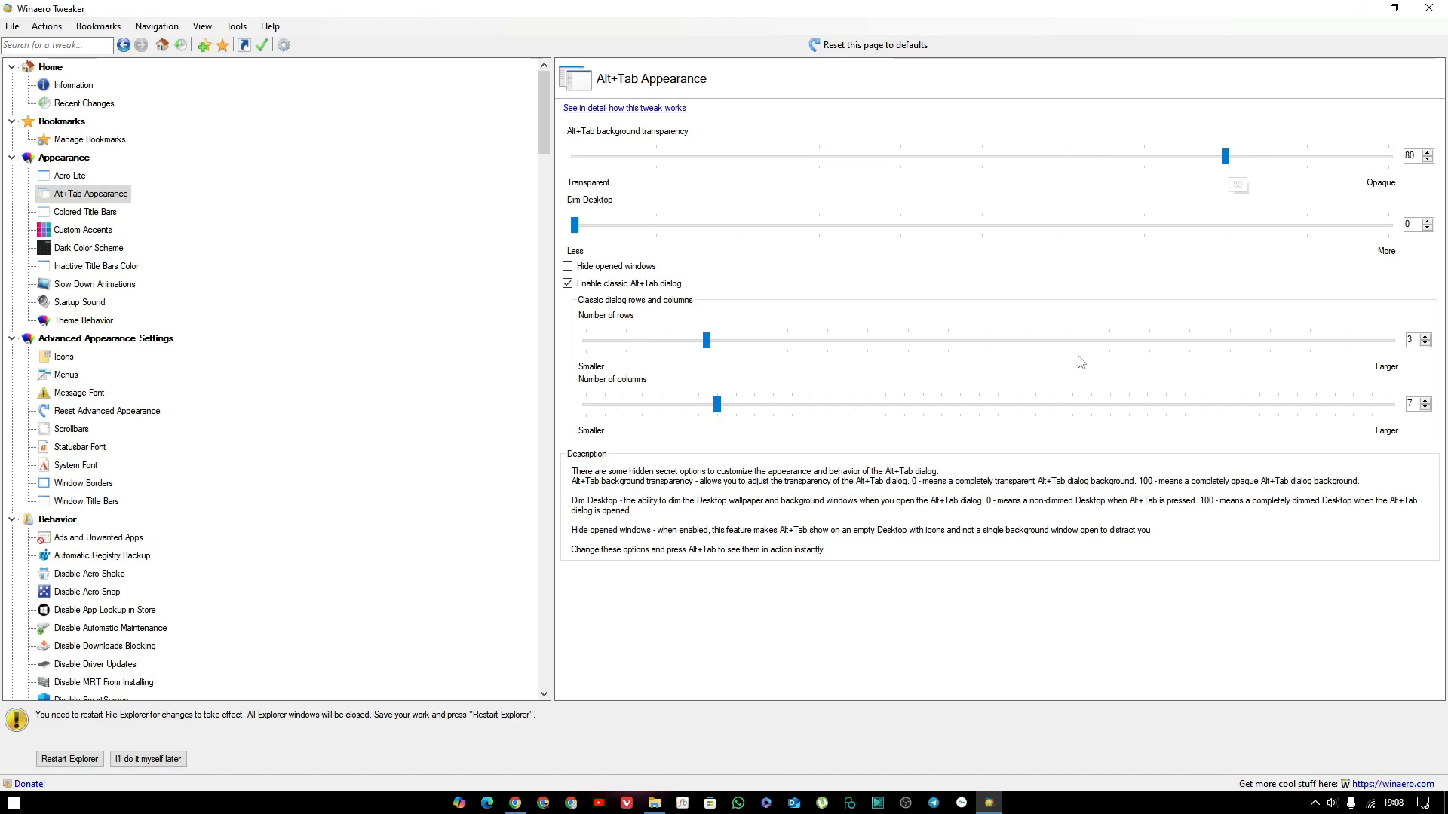
{"action": "key", "text": "alt+Tab"}
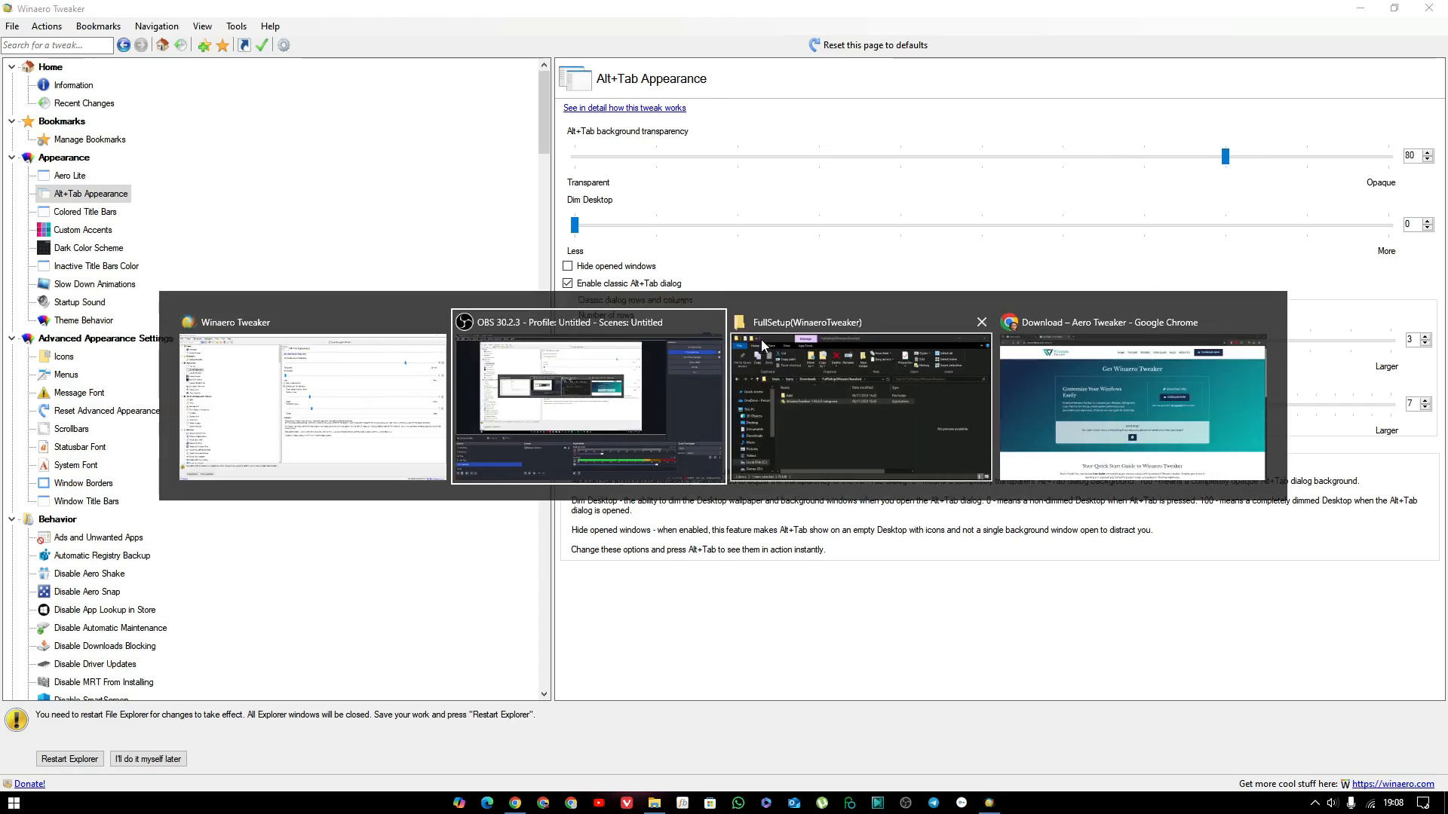
{"action": "key", "text": "Escape"}
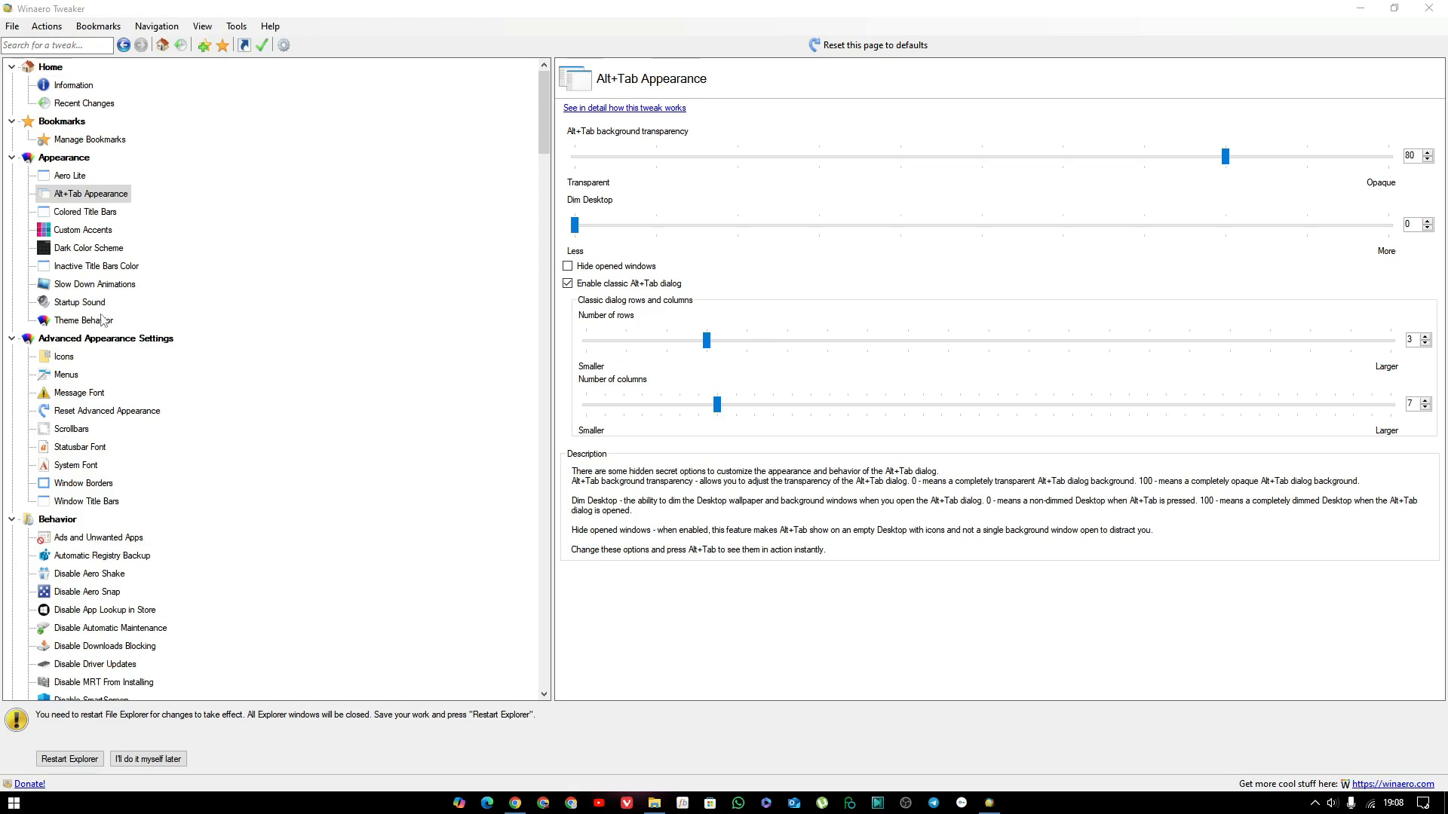
Turn the classic Alt+Tab dialog off again and postpone the File Explorer restart.
{"action": "left_click", "coordinate": [95, 214]}
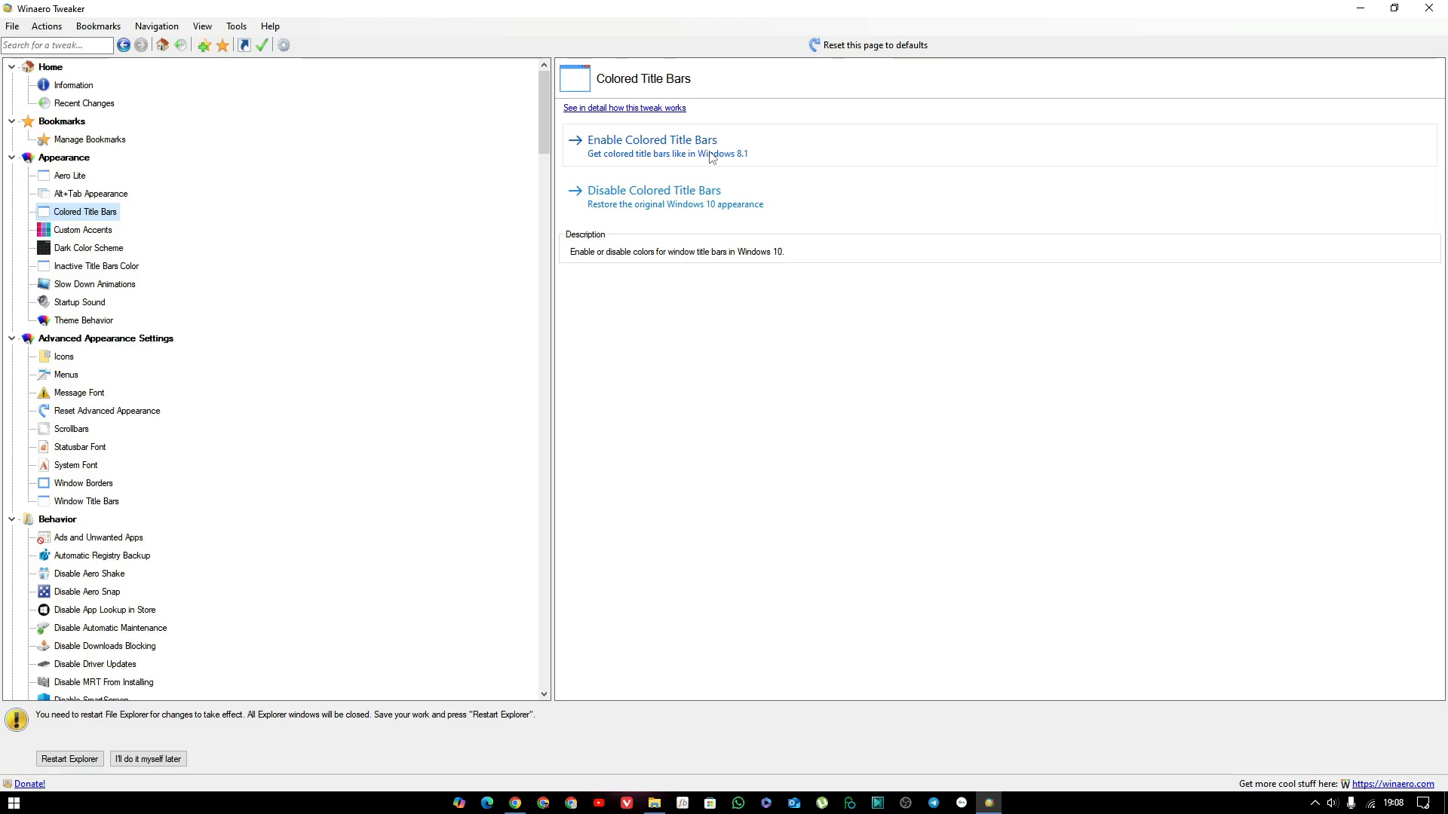
{"action": "left_click", "coordinate": [166, 763]}
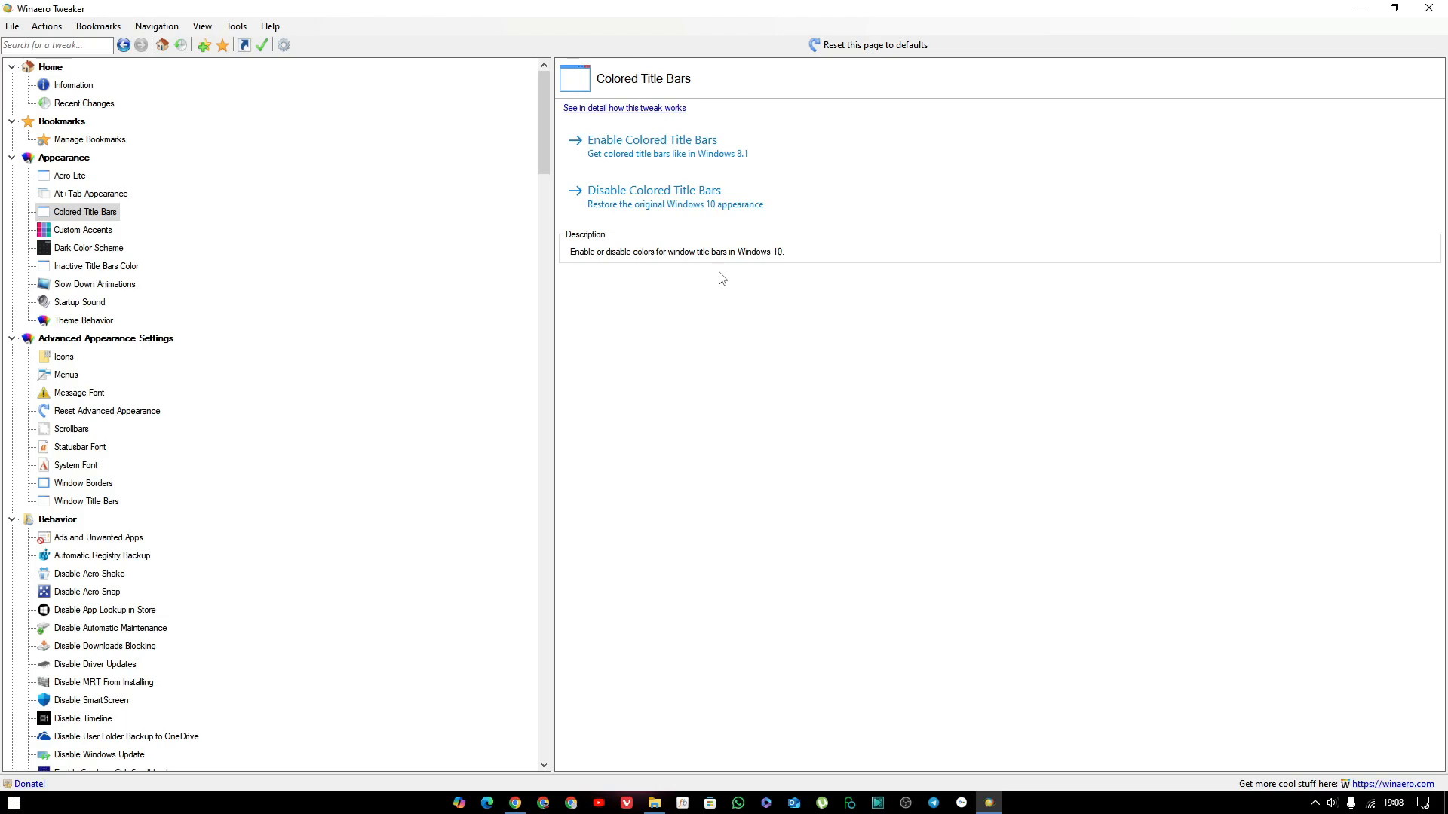
{"action": "left_click", "coordinate": [63, 198]}
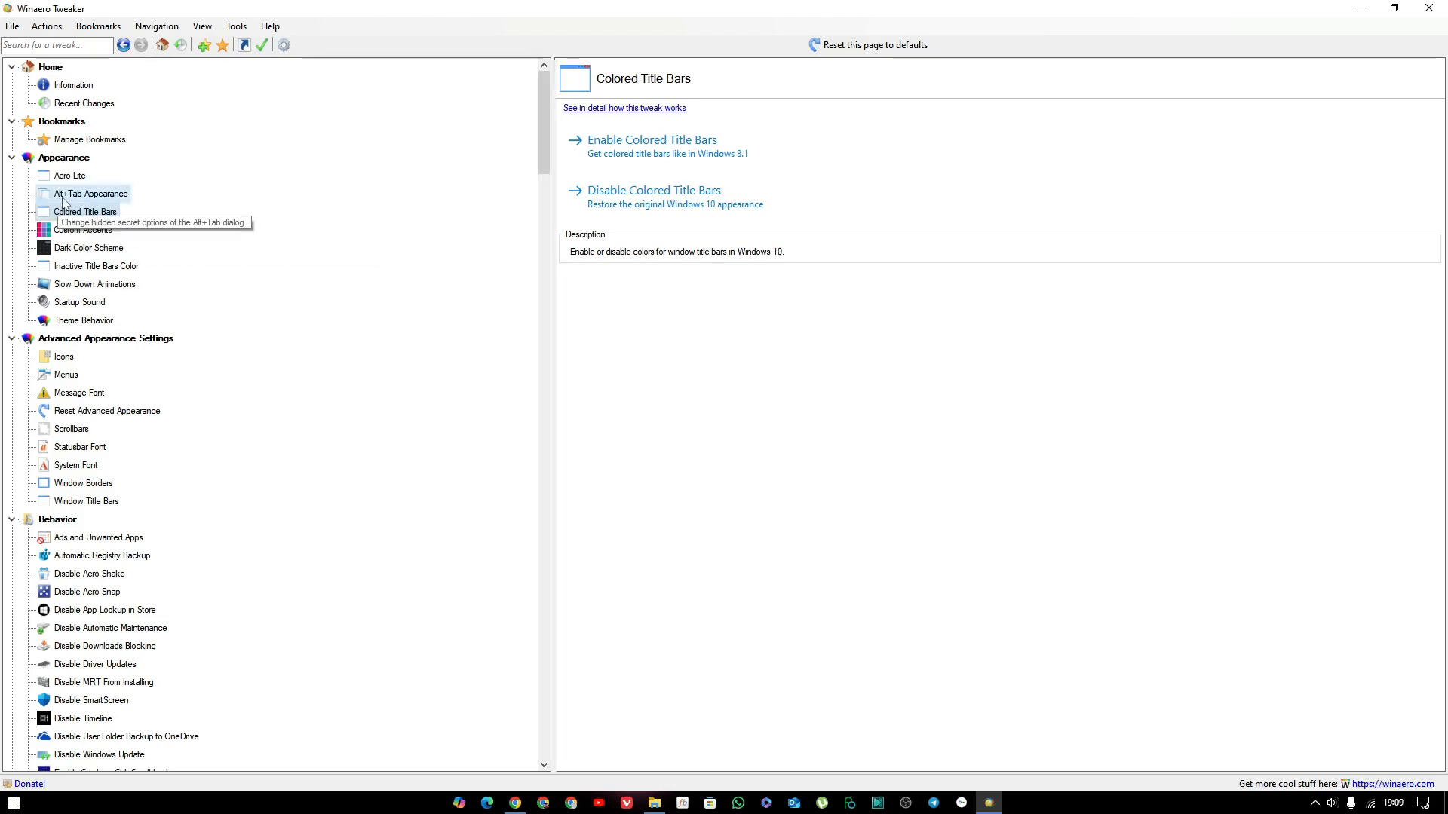
{"action": "left_click", "coordinate": [567, 284]}
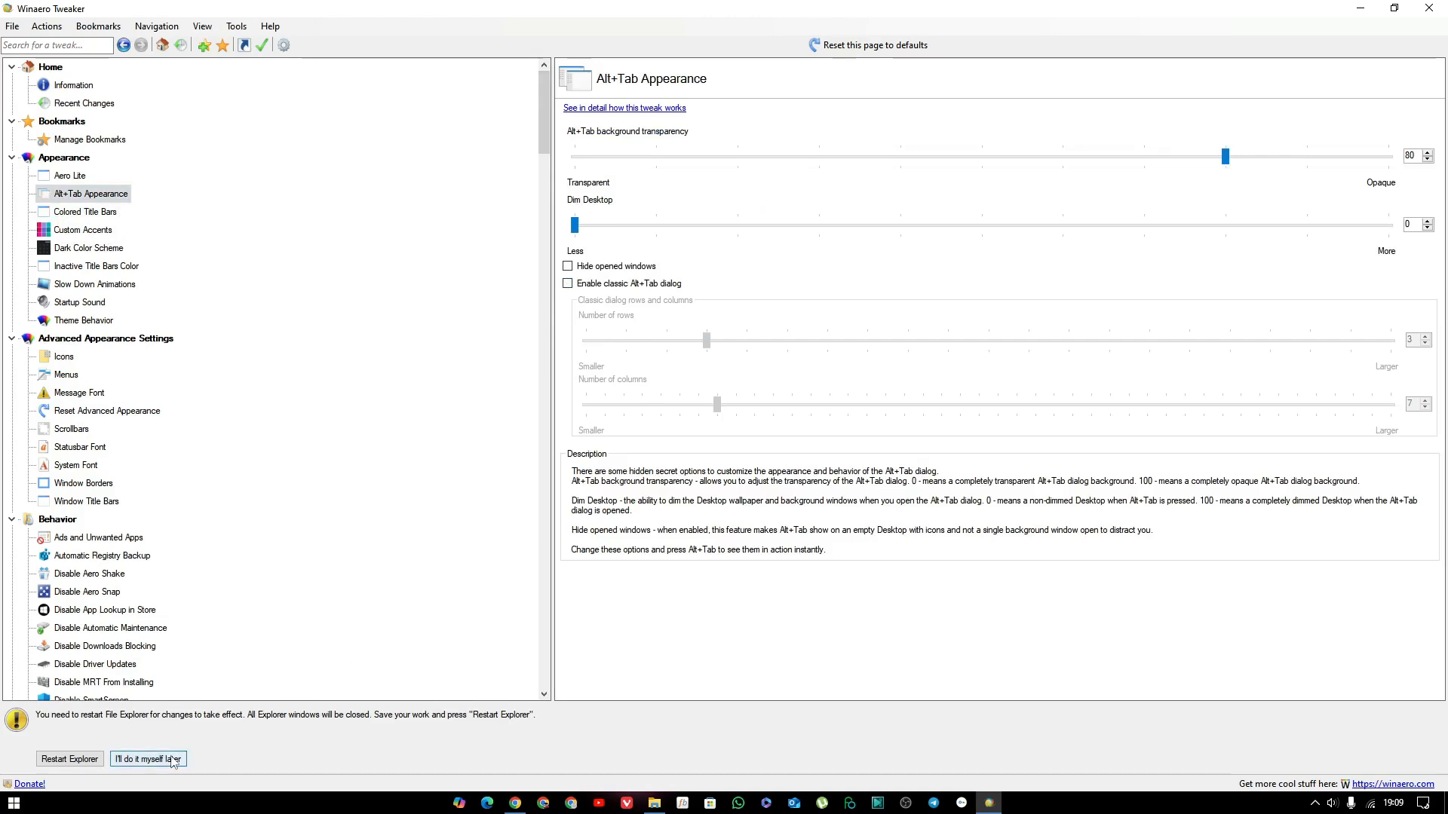
{"action": "left_click", "coordinate": [172, 760]}
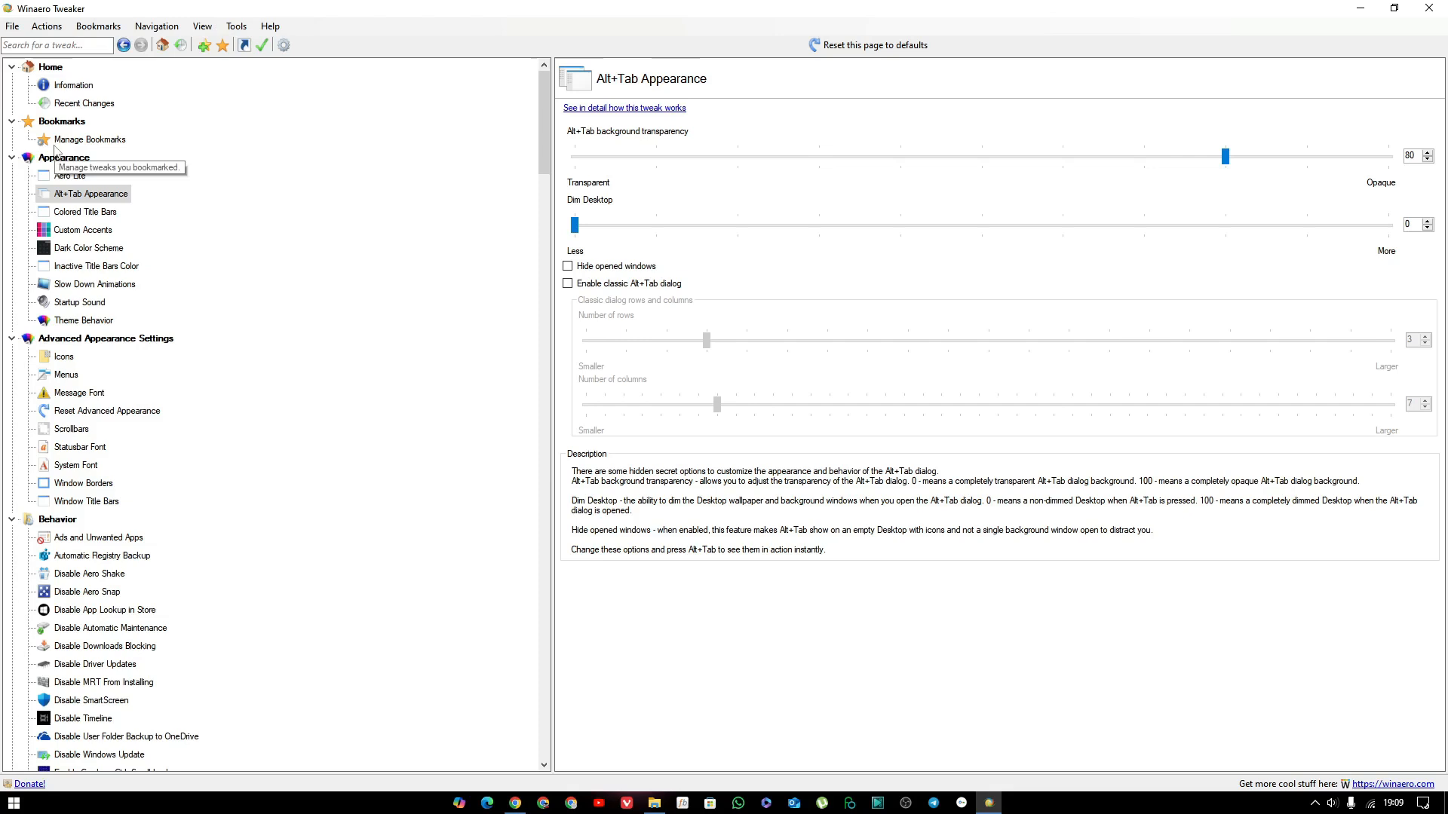
Examine the Colored Title Bars and Slow Down Animations tweaks, reading the online article on how slowed animations work and leaving the browser.
{"action": "left_click", "coordinate": [75, 213]}
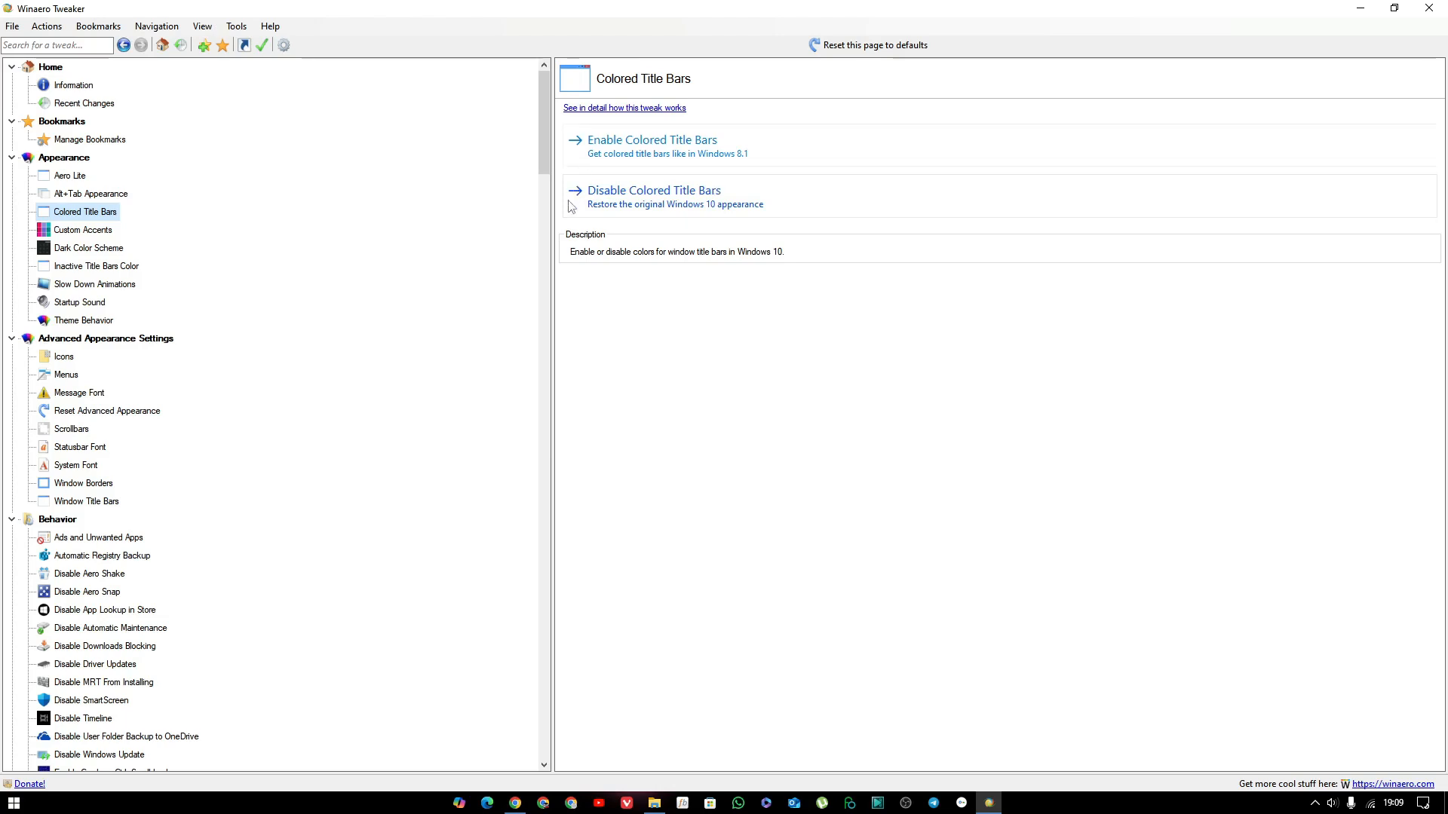
{"action": "left_click", "coordinate": [117, 285]}
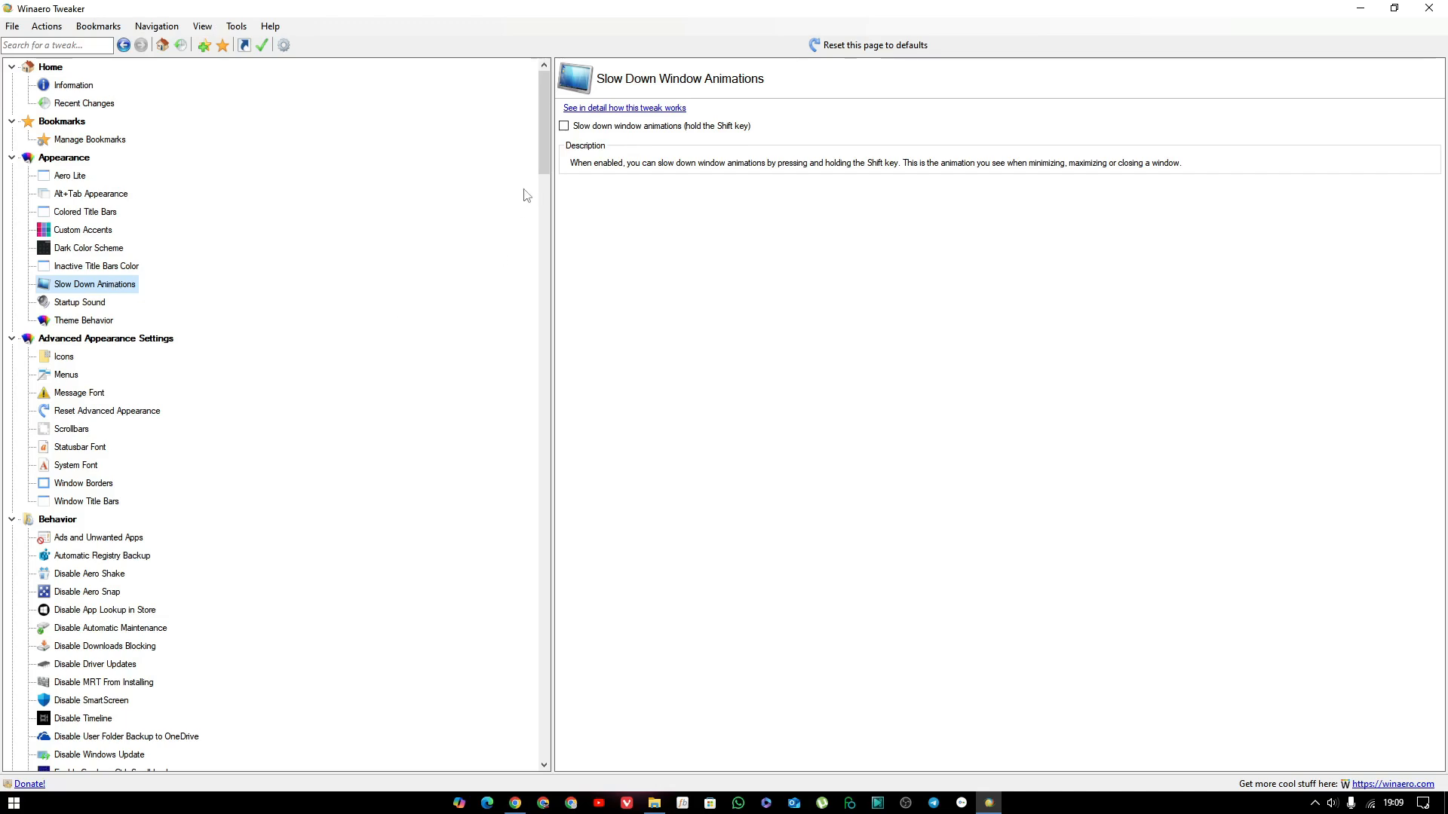
{"action": "left_click", "coordinate": [617, 111]}
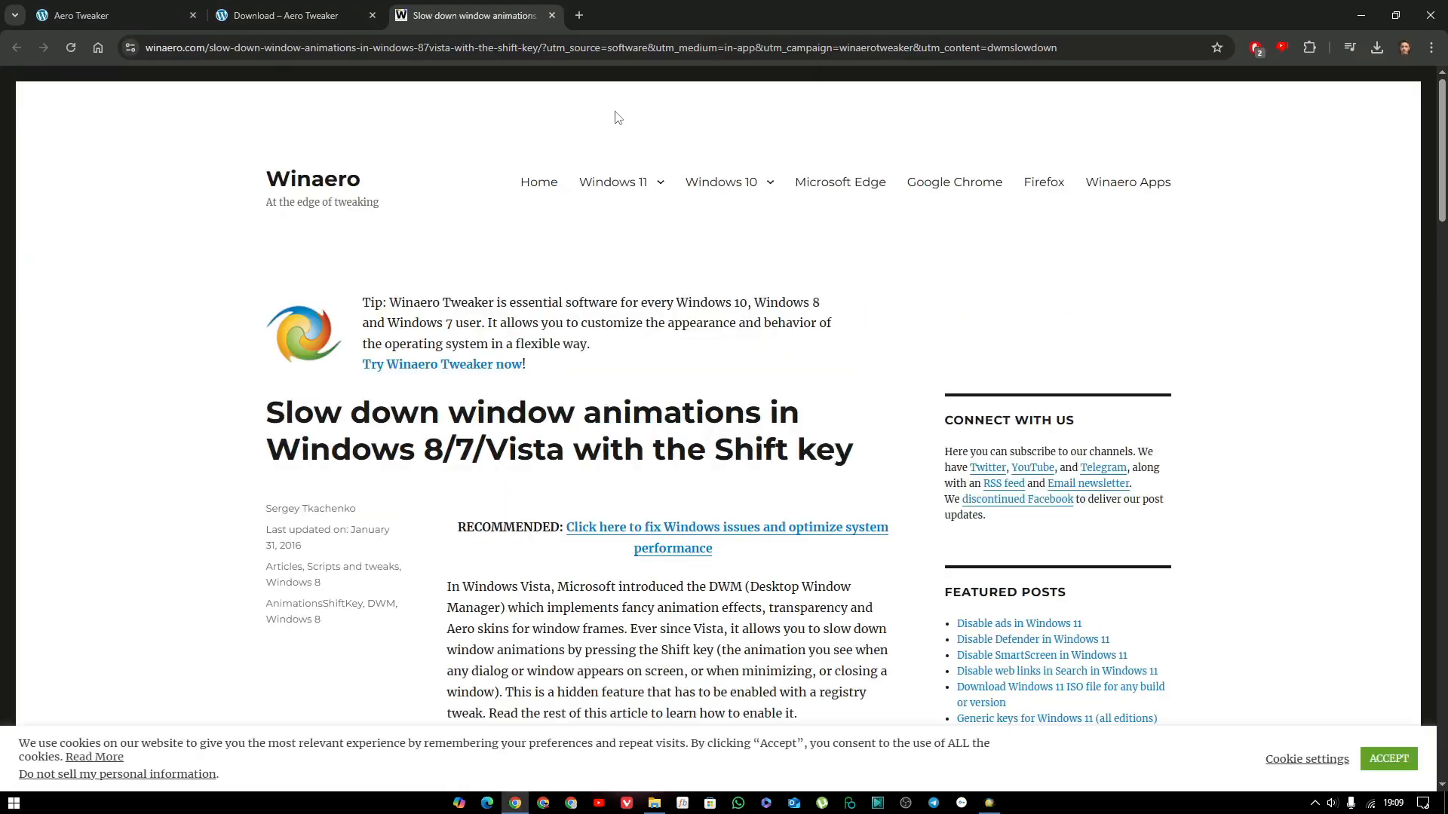
{"action": "scroll", "coordinate": [702, 457], "scroll_direction": "down", "scroll_amount": 1}
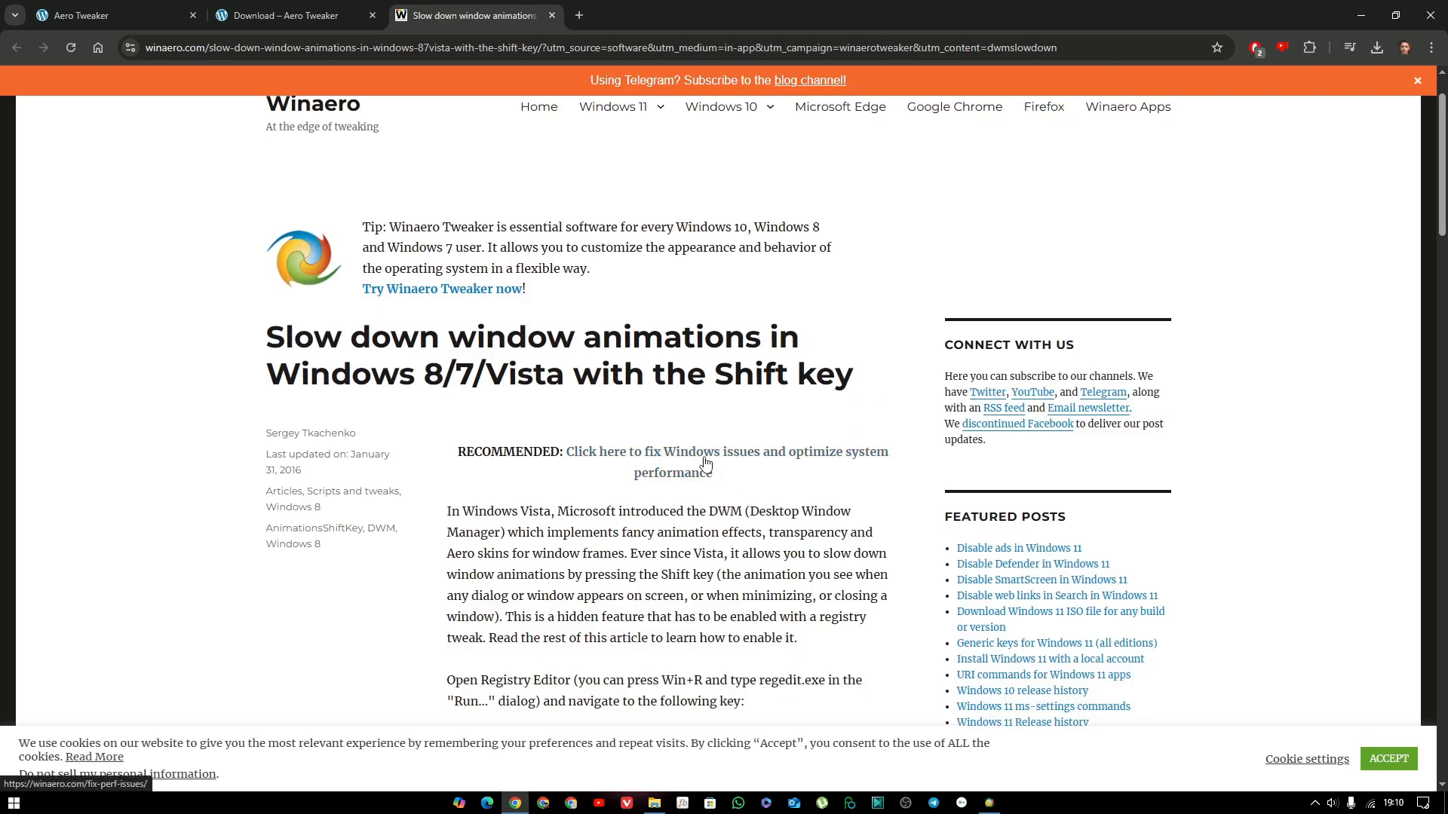
{"action": "scroll", "coordinate": [705, 463], "scroll_direction": "down", "scroll_amount": 15}
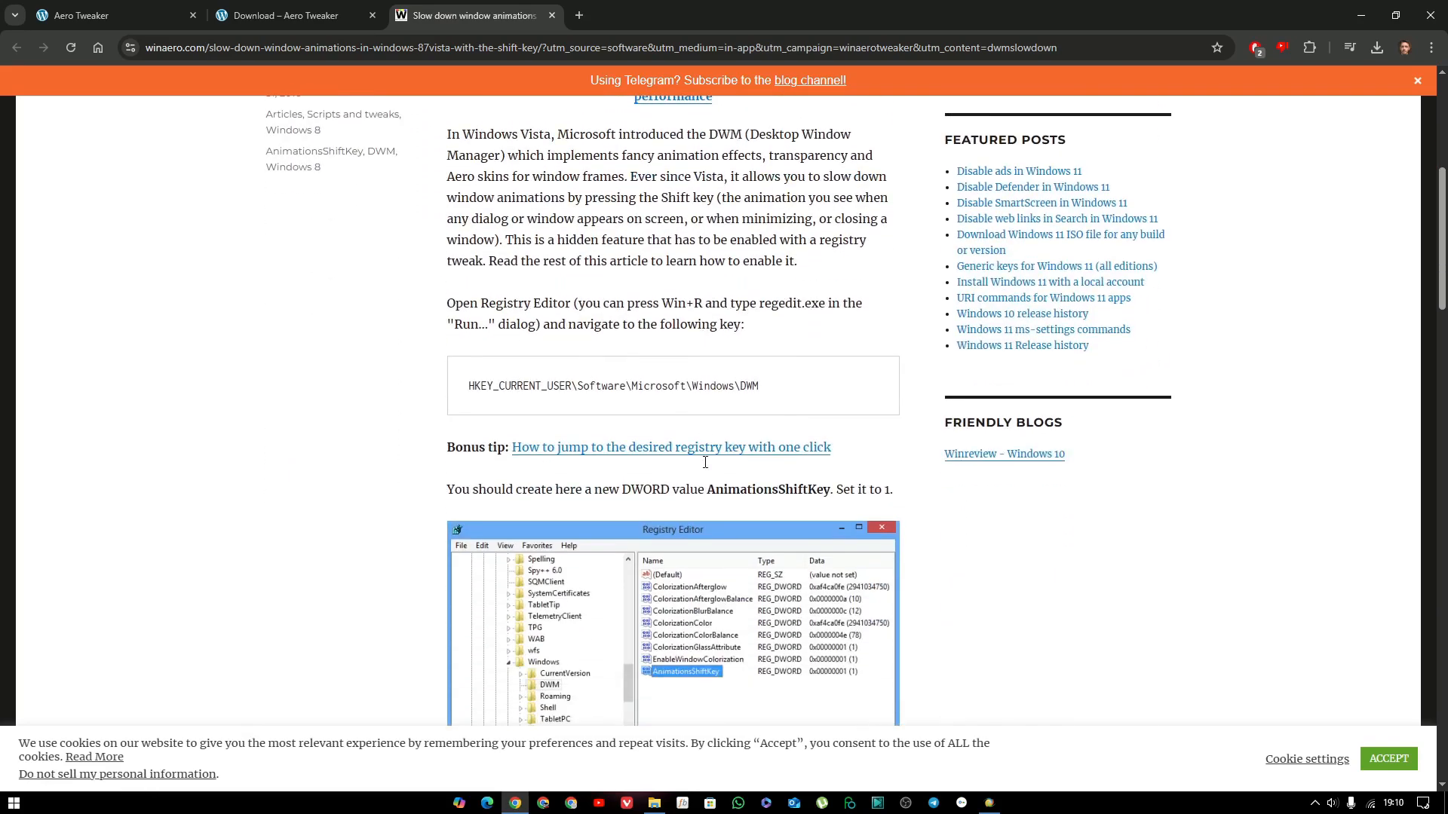
{"action": "scroll", "coordinate": [704, 473], "scroll_direction": "down", "scroll_amount": 3}
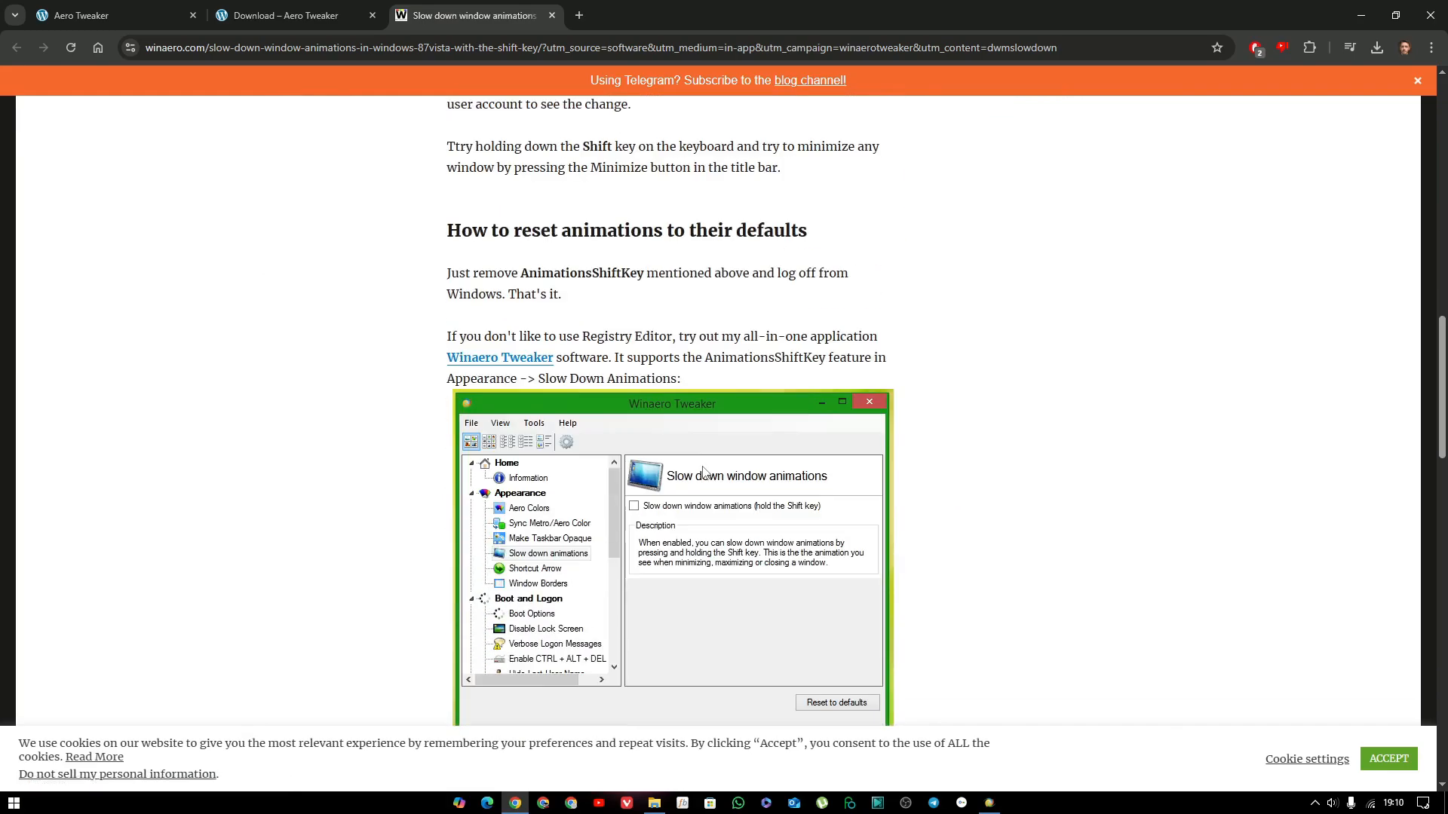
{"action": "scroll", "coordinate": [704, 473], "scroll_direction": "up", "scroll_amount": 3}
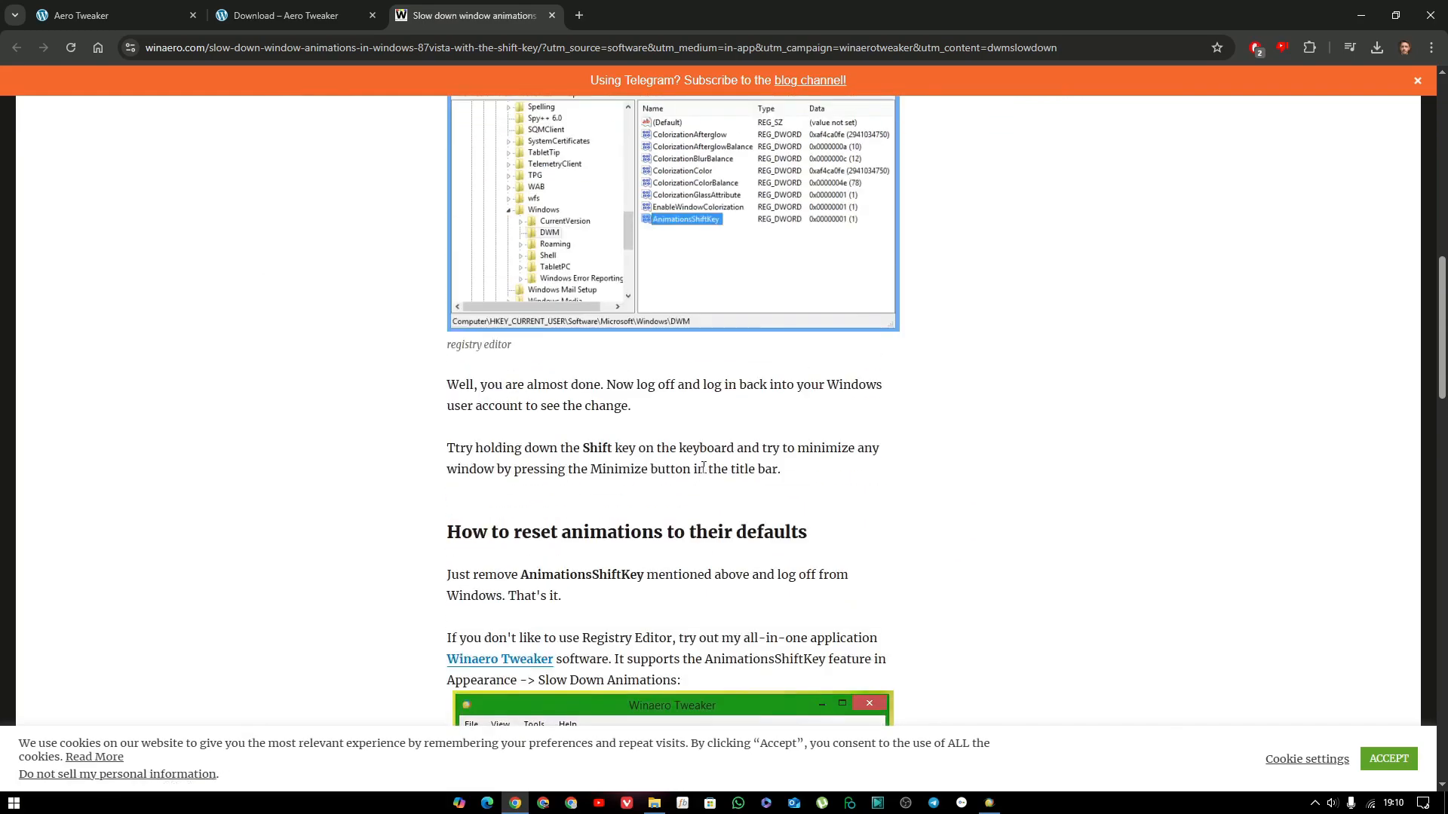
{"action": "scroll", "coordinate": [703, 468], "scroll_direction": "down", "scroll_amount": 3}
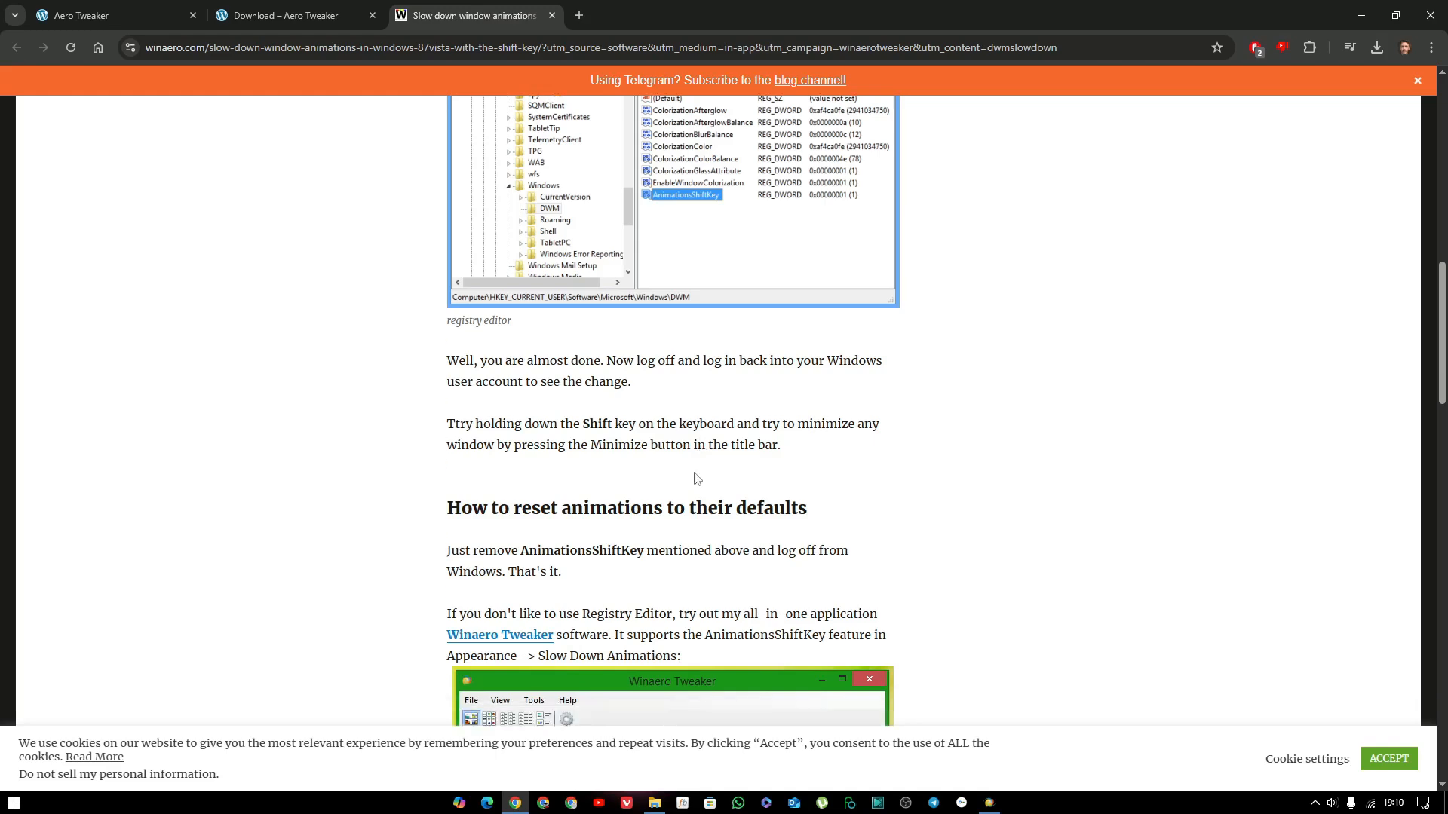
{"action": "left_click", "coordinate": [551, 15]}
{"action": "left_click", "coordinate": [1361, 15]}
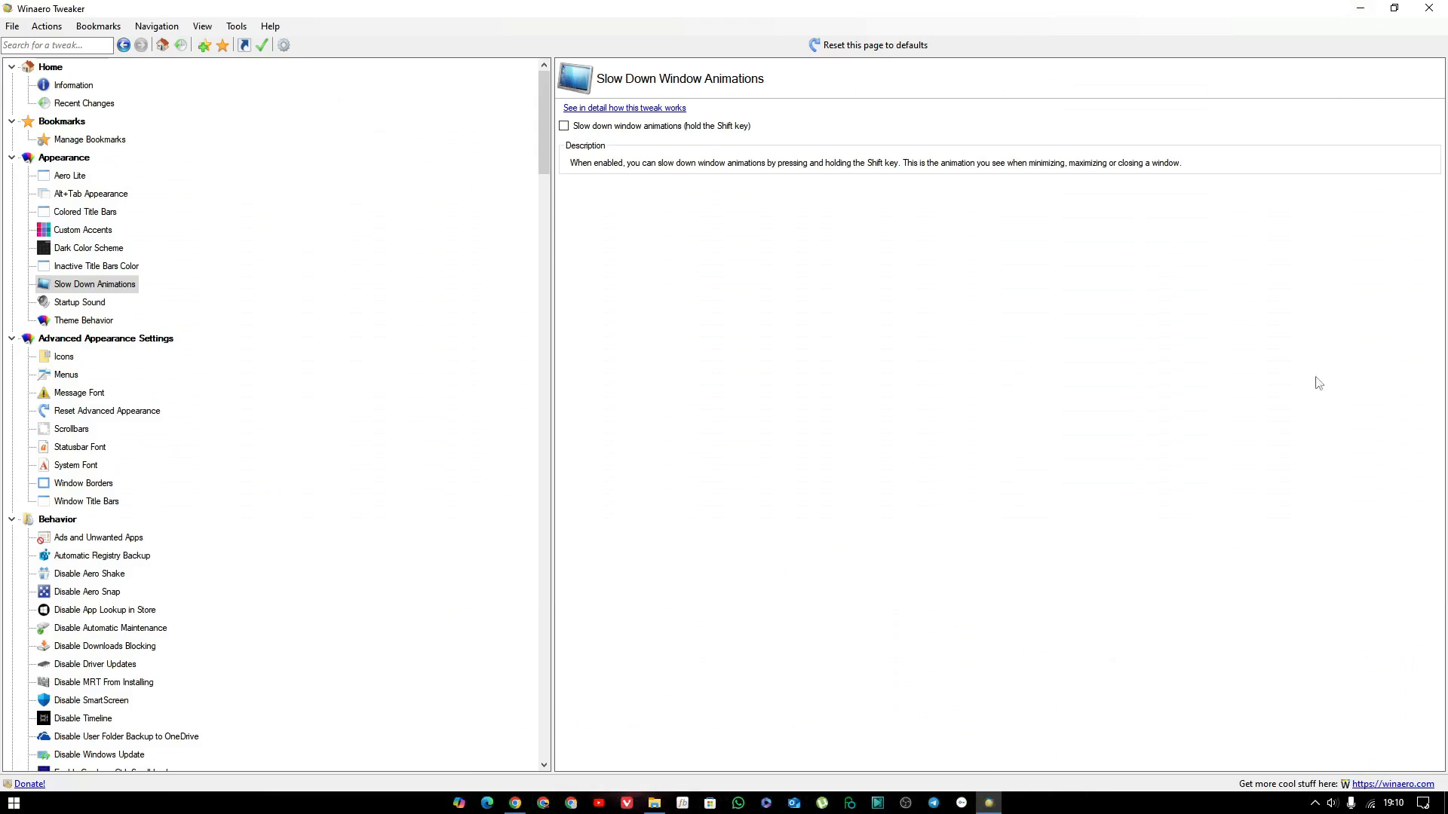
Examine the Startup Sound and Theme Behavior tweak pages and the Advanced Appearance Settings category overview.
{"action": "left_click", "coordinate": [81, 304]}
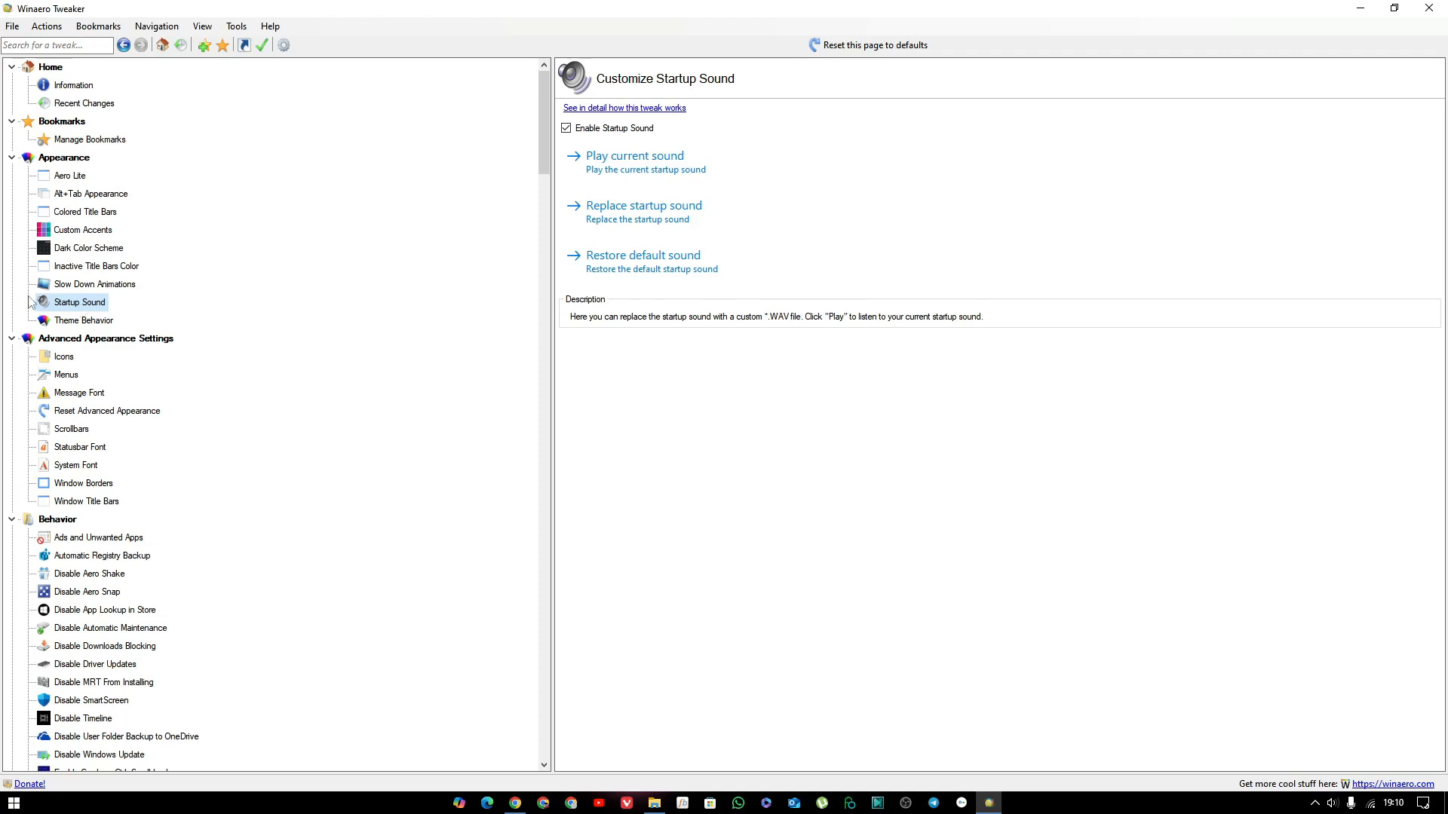
{"action": "left_click", "coordinate": [83, 320]}
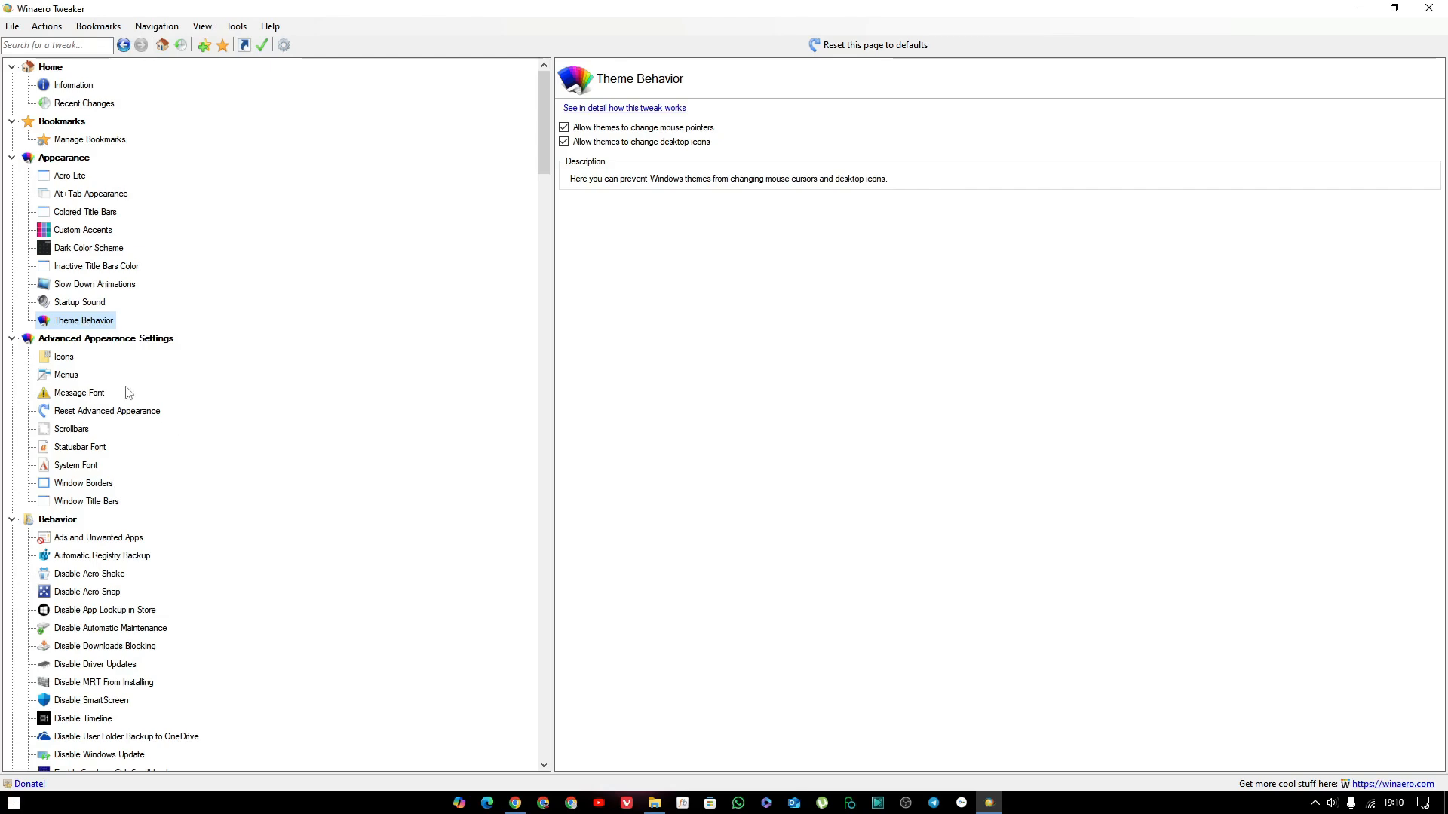
{"action": "left_click", "coordinate": [80, 339]}
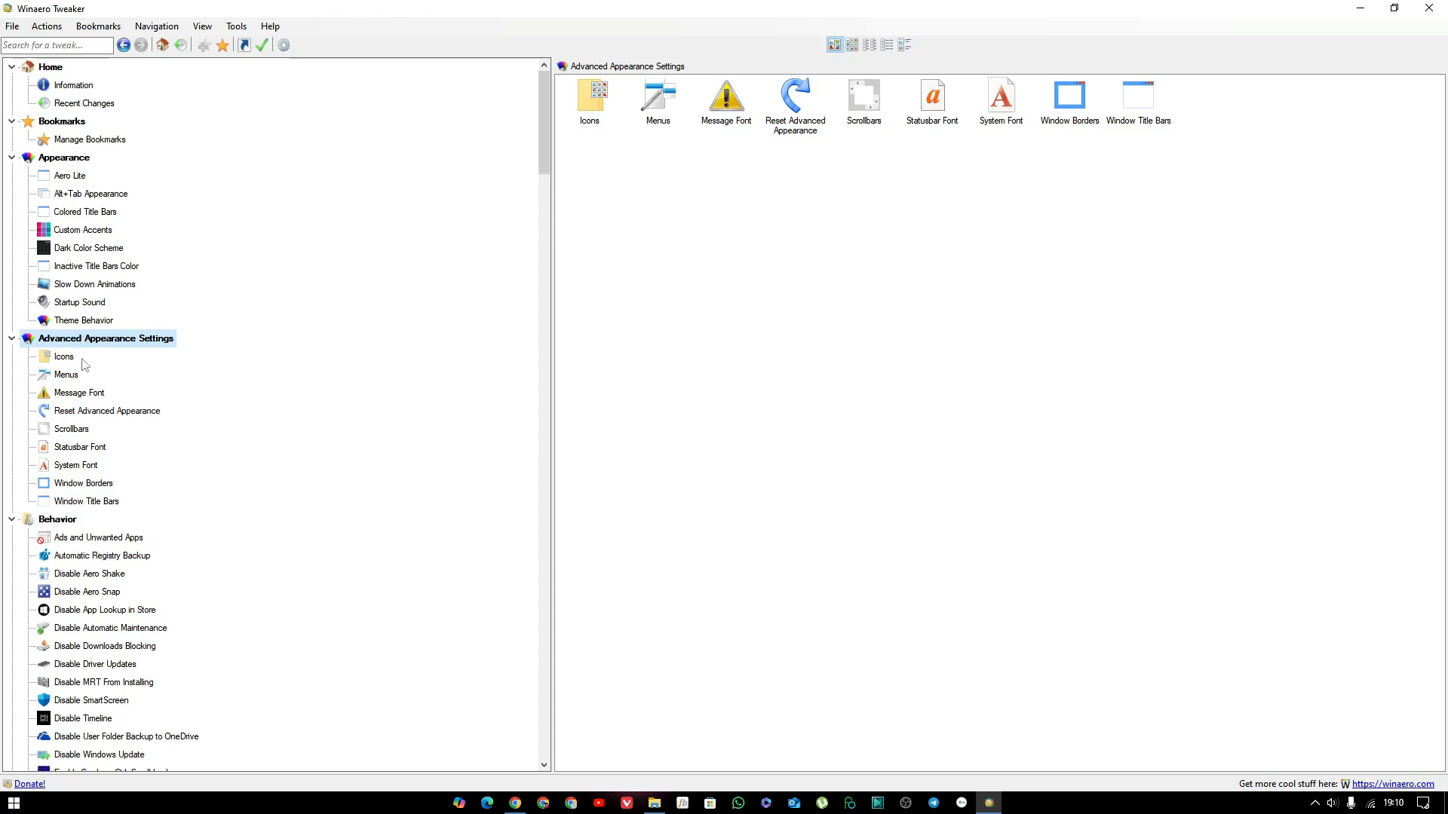
Examine the Advanced Appearance tweak pages from Icons through Menus, fonts and Scrollbars to Window Borders.
{"action": "left_click", "coordinate": [67, 362]}
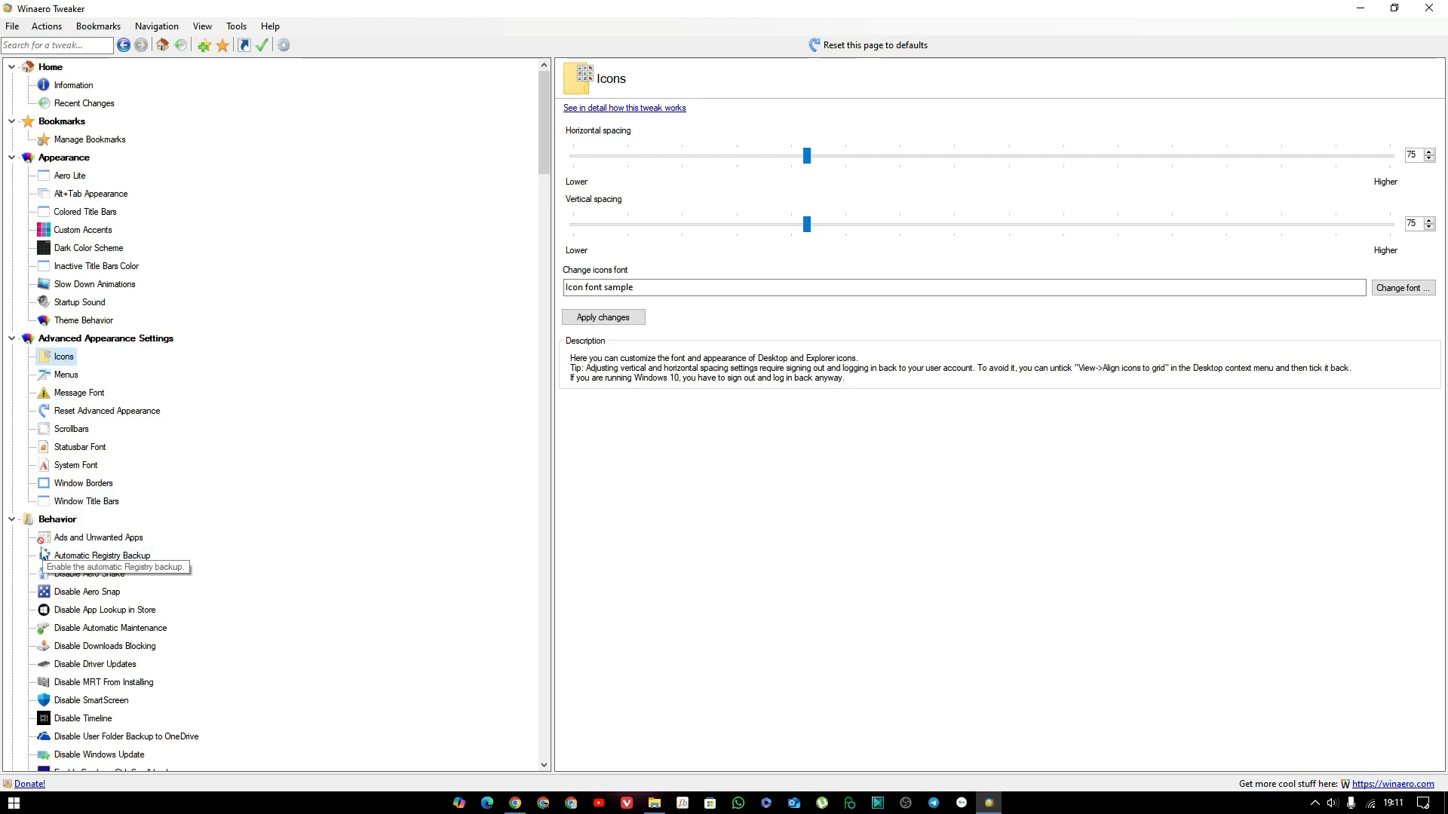
{"action": "left_click", "coordinate": [67, 375]}
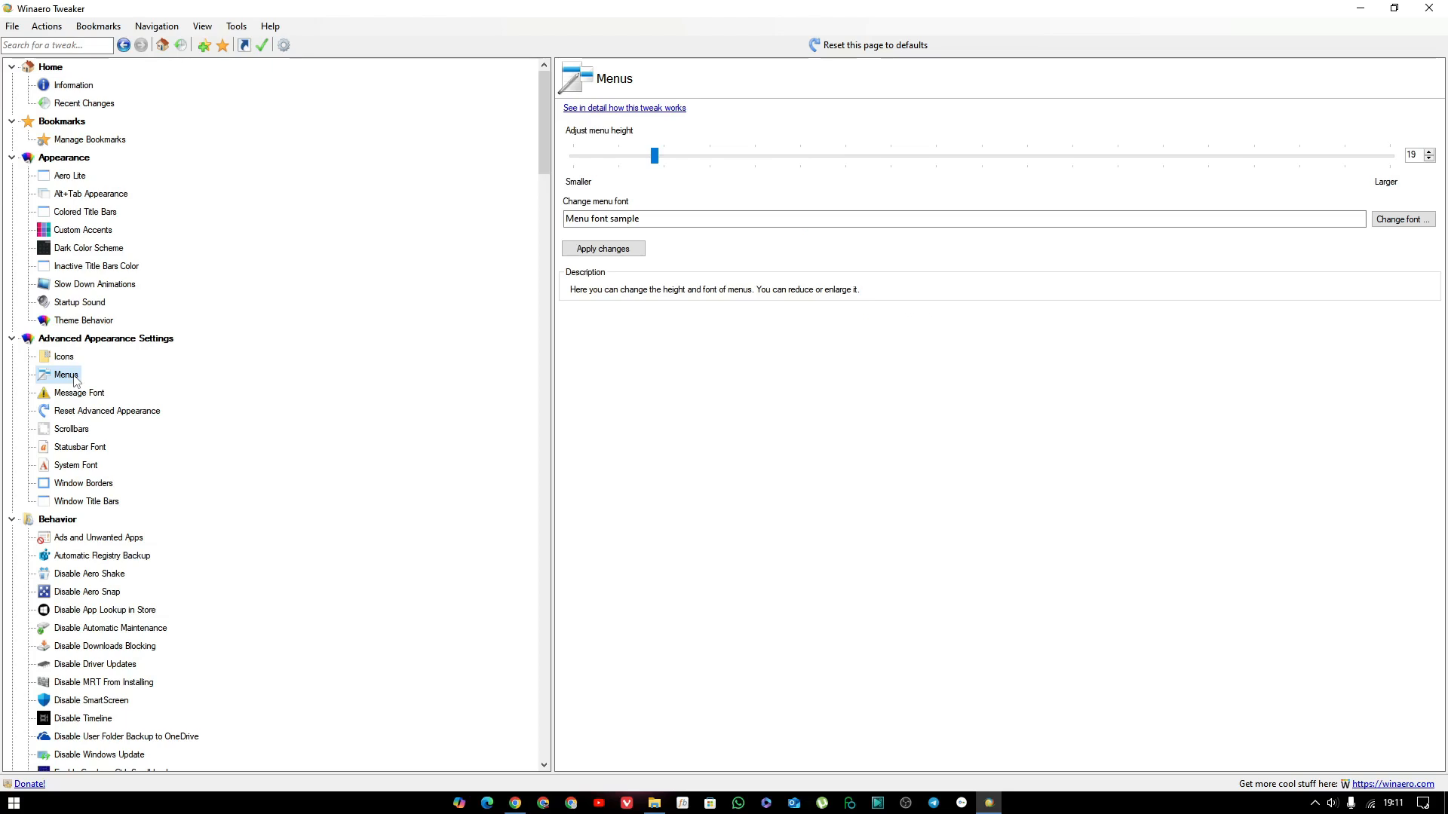
{"action": "left_click", "coordinate": [95, 395]}
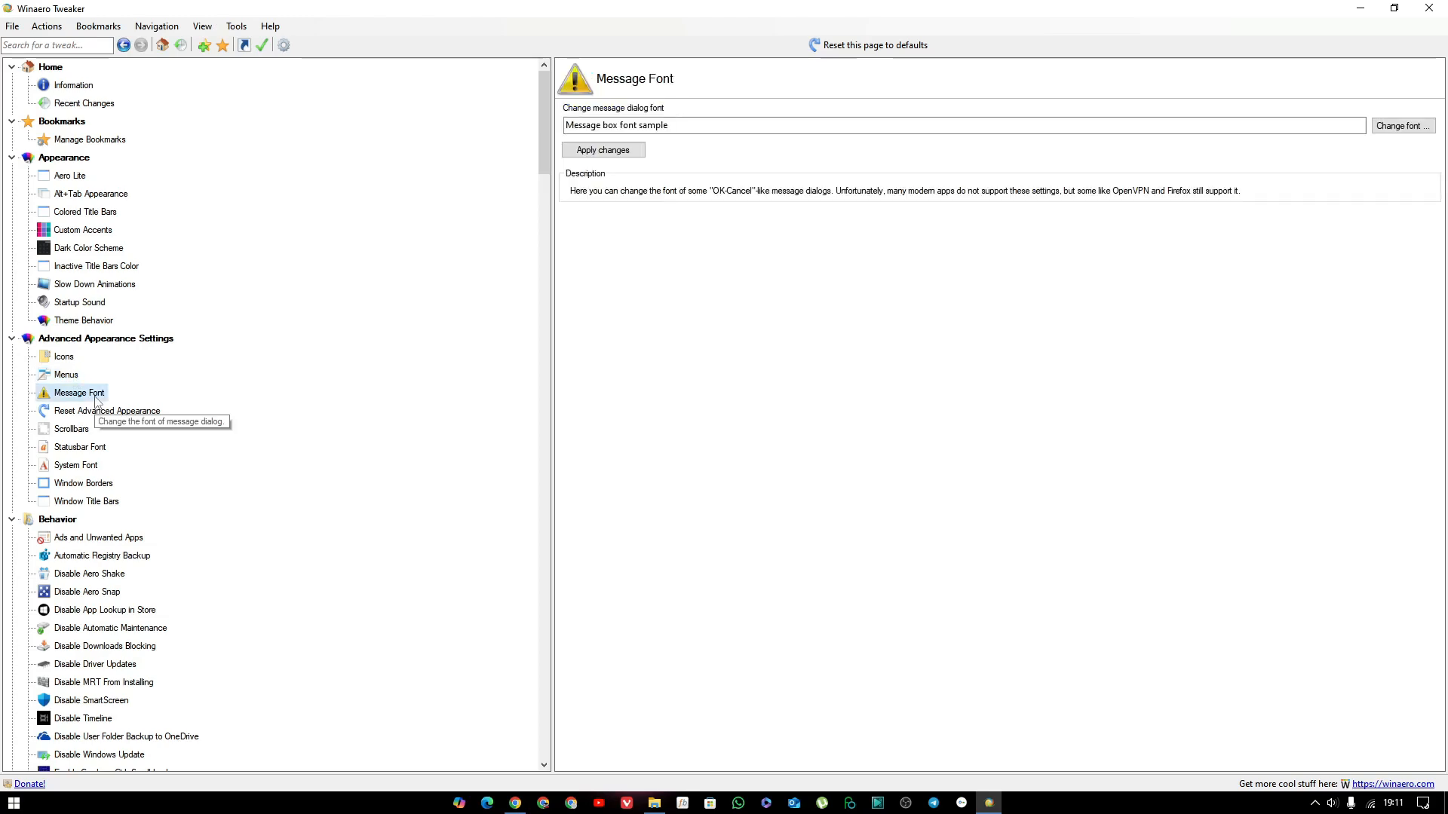
{"action": "left_click", "coordinate": [89, 415]}
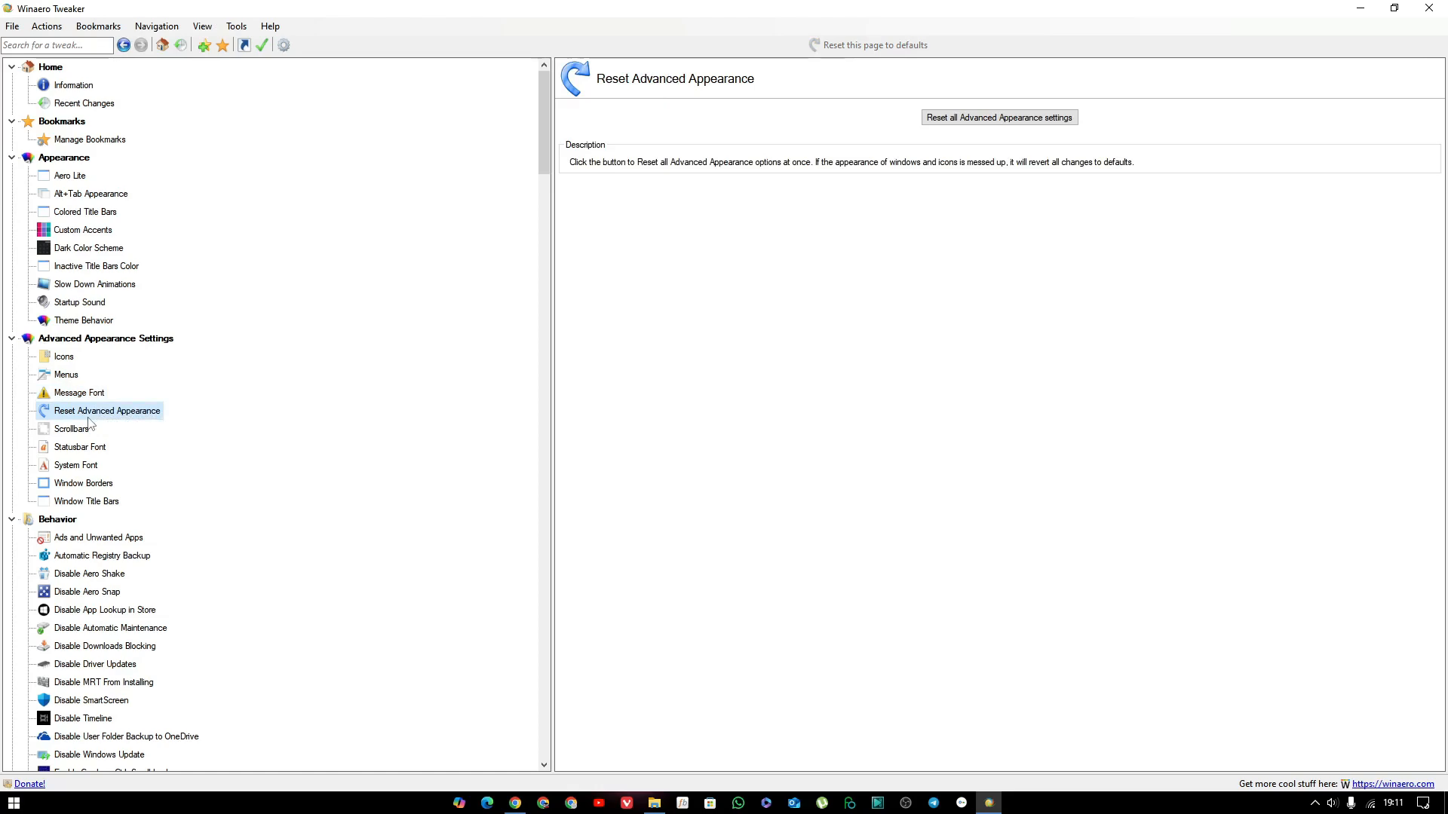
{"action": "left_click", "coordinate": [72, 429]}
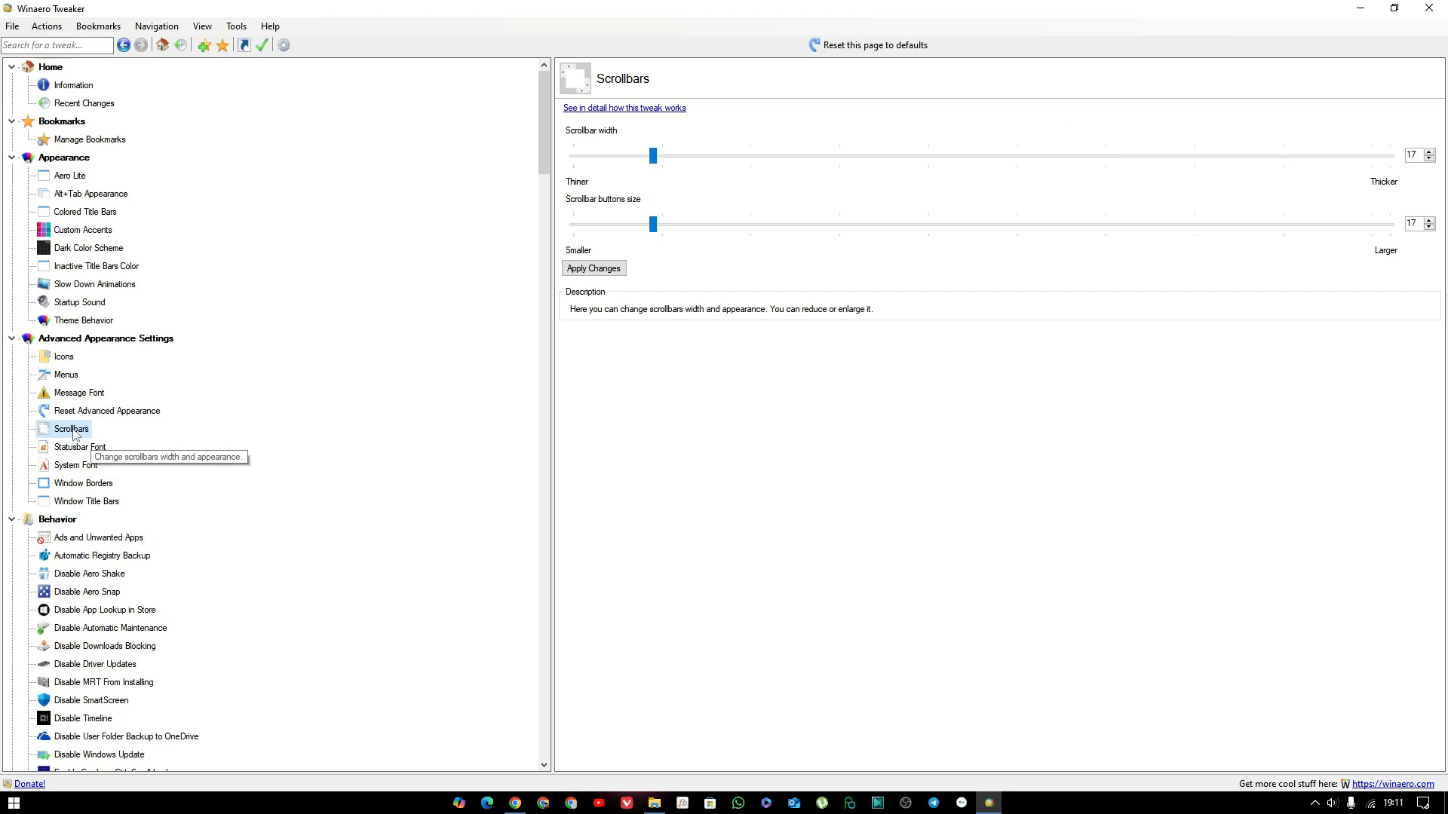
{"action": "left_click", "coordinate": [76, 448]}
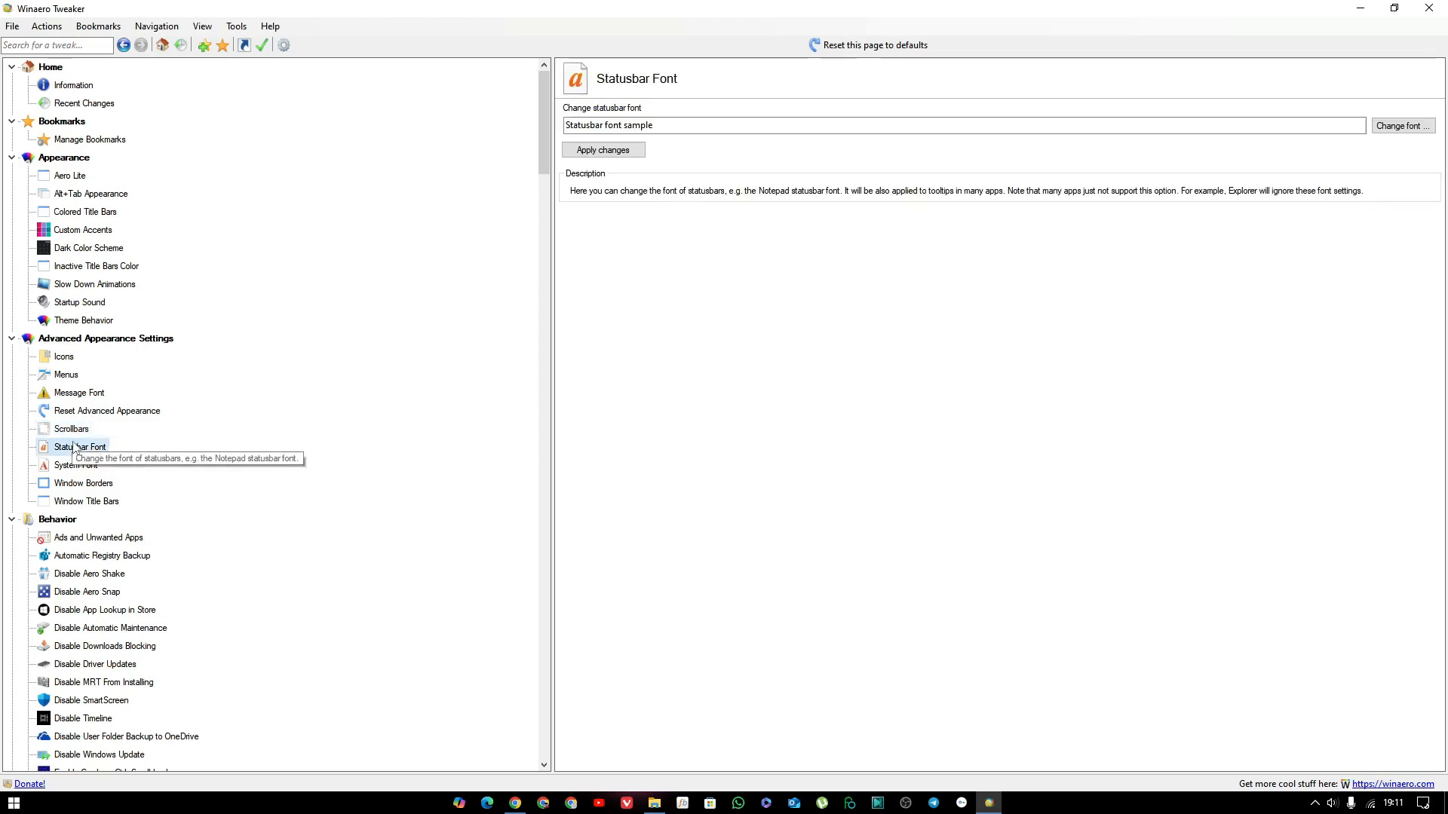
{"action": "left_click", "coordinate": [73, 467]}
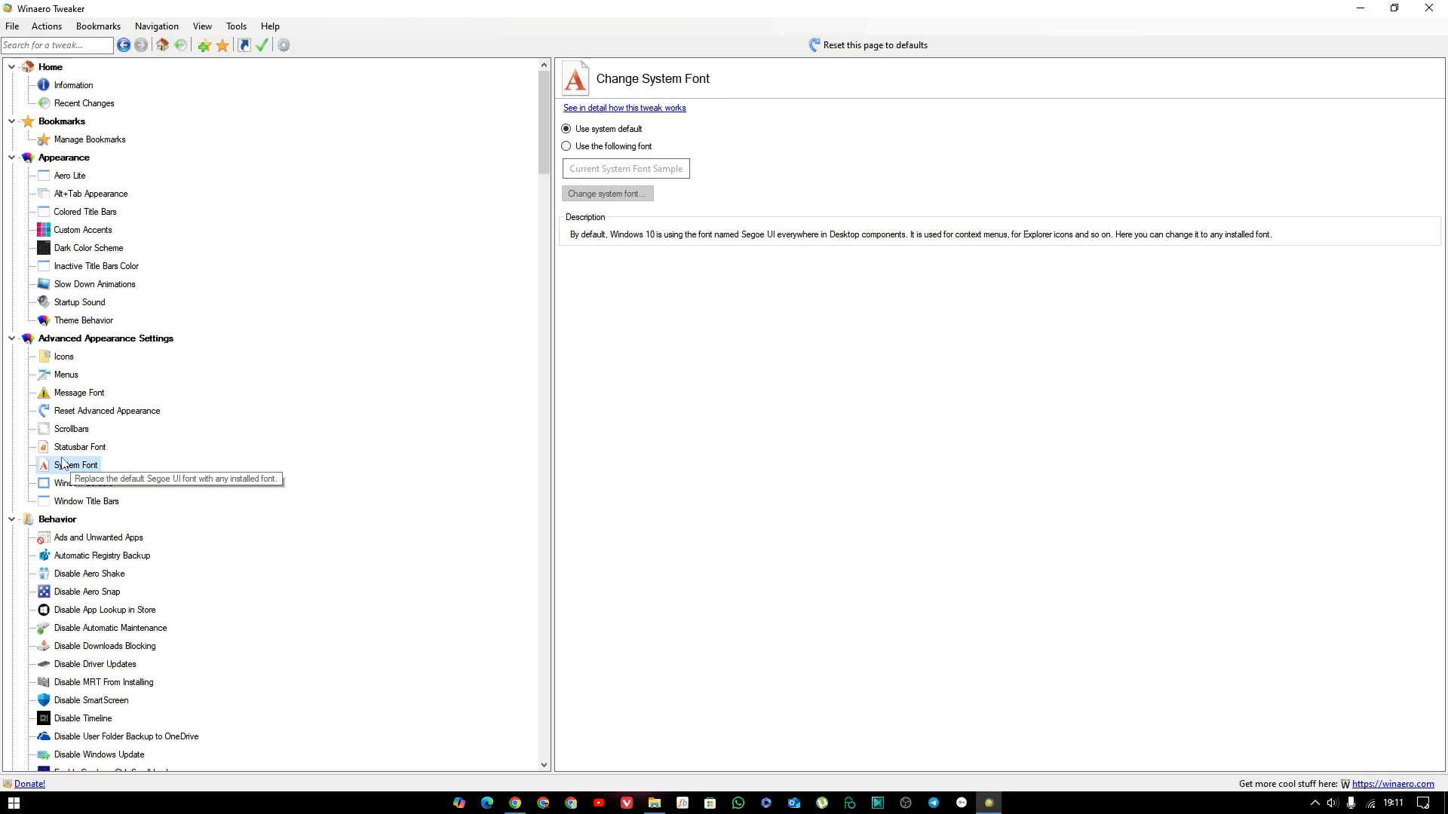
{"action": "left_click", "coordinate": [79, 485]}
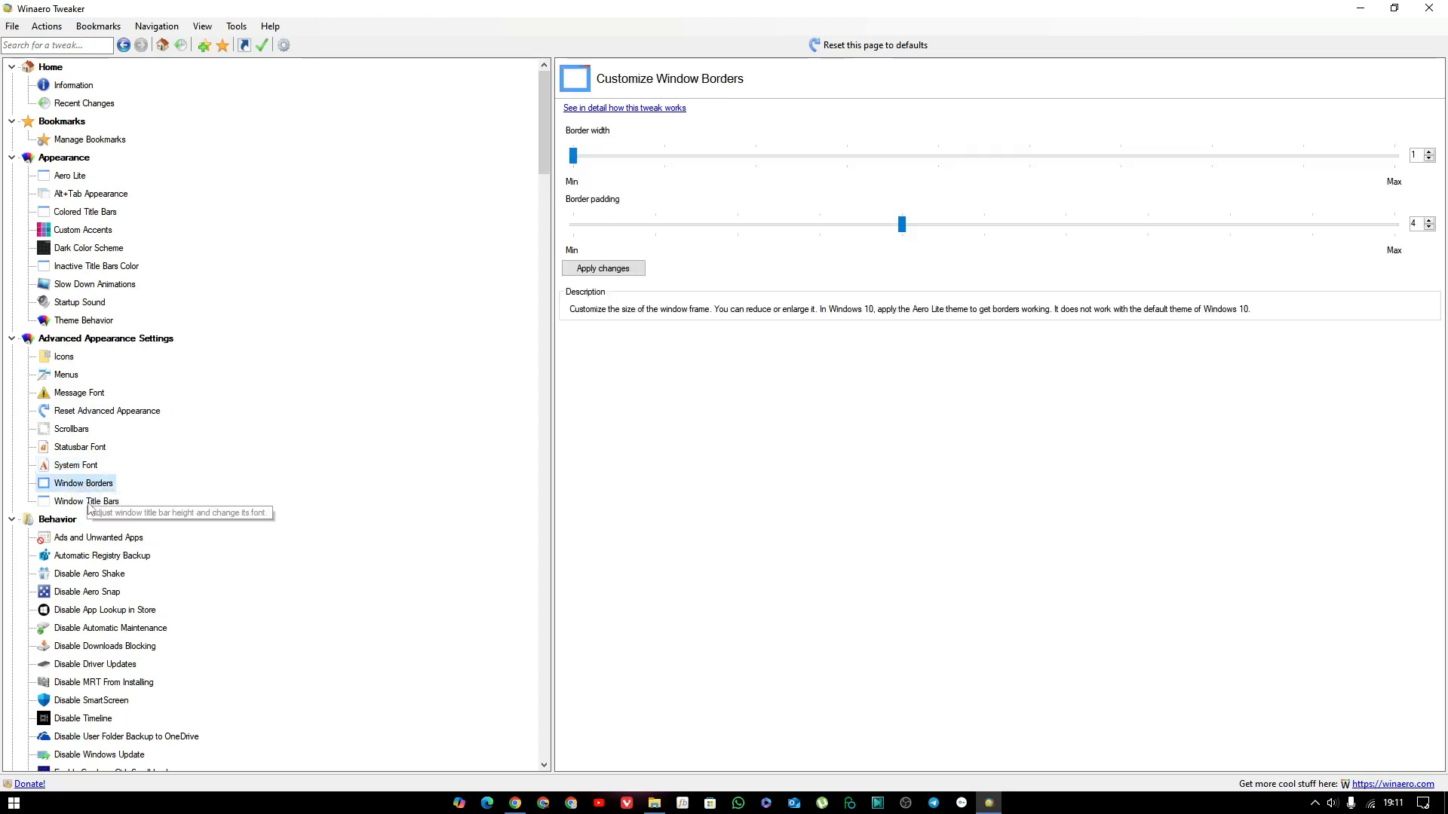
Set the window title bar height to 11, apply the change and postpone signing out of Windows.
{"action": "left_click", "coordinate": [96, 502]}
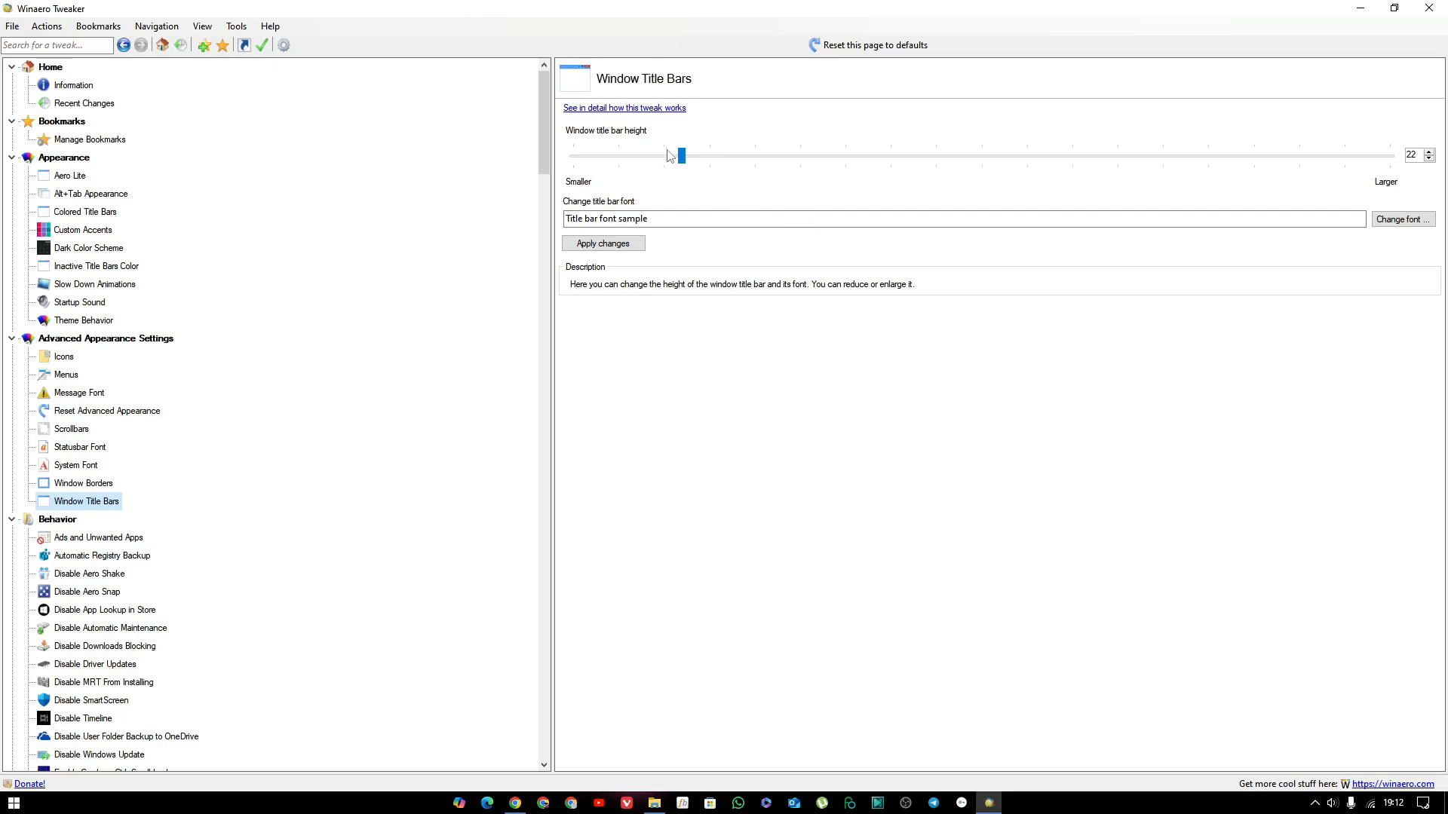
{"action": "left_click_drag", "start_coordinate": [679, 154], "coordinate": [582, 155]}
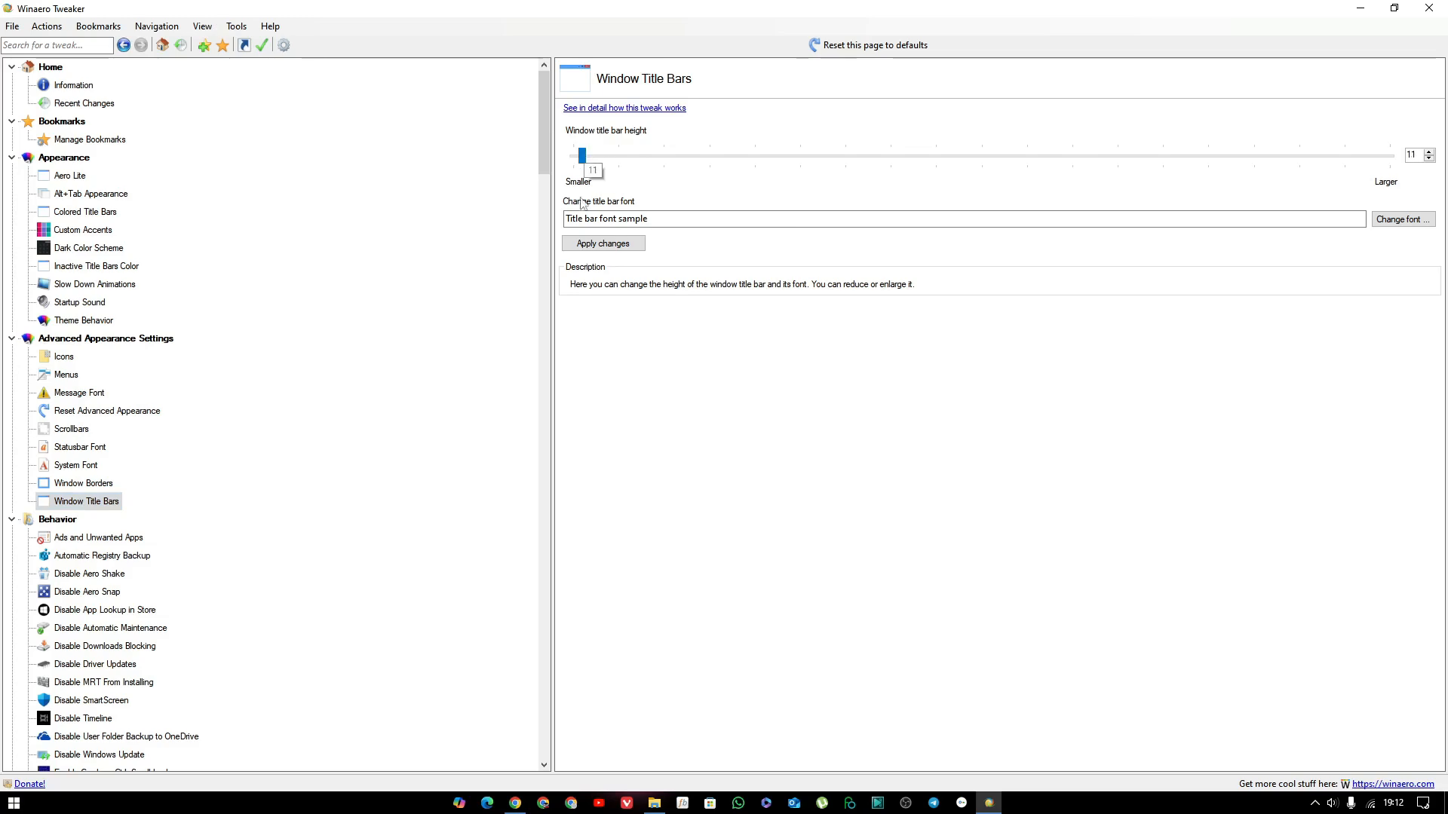
{"action": "left_click", "coordinate": [594, 245]}
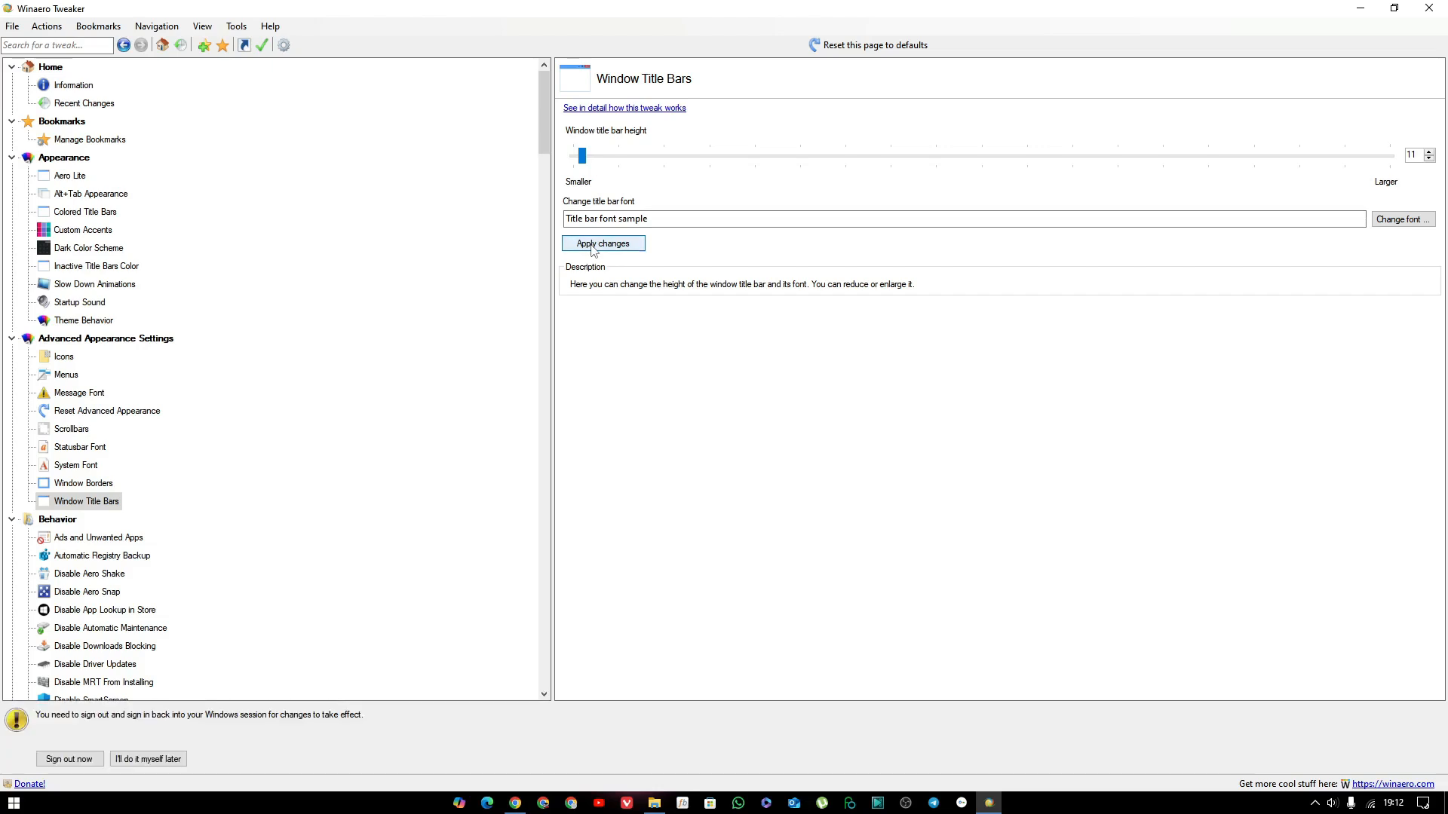
{"action": "left_click", "coordinate": [167, 764]}
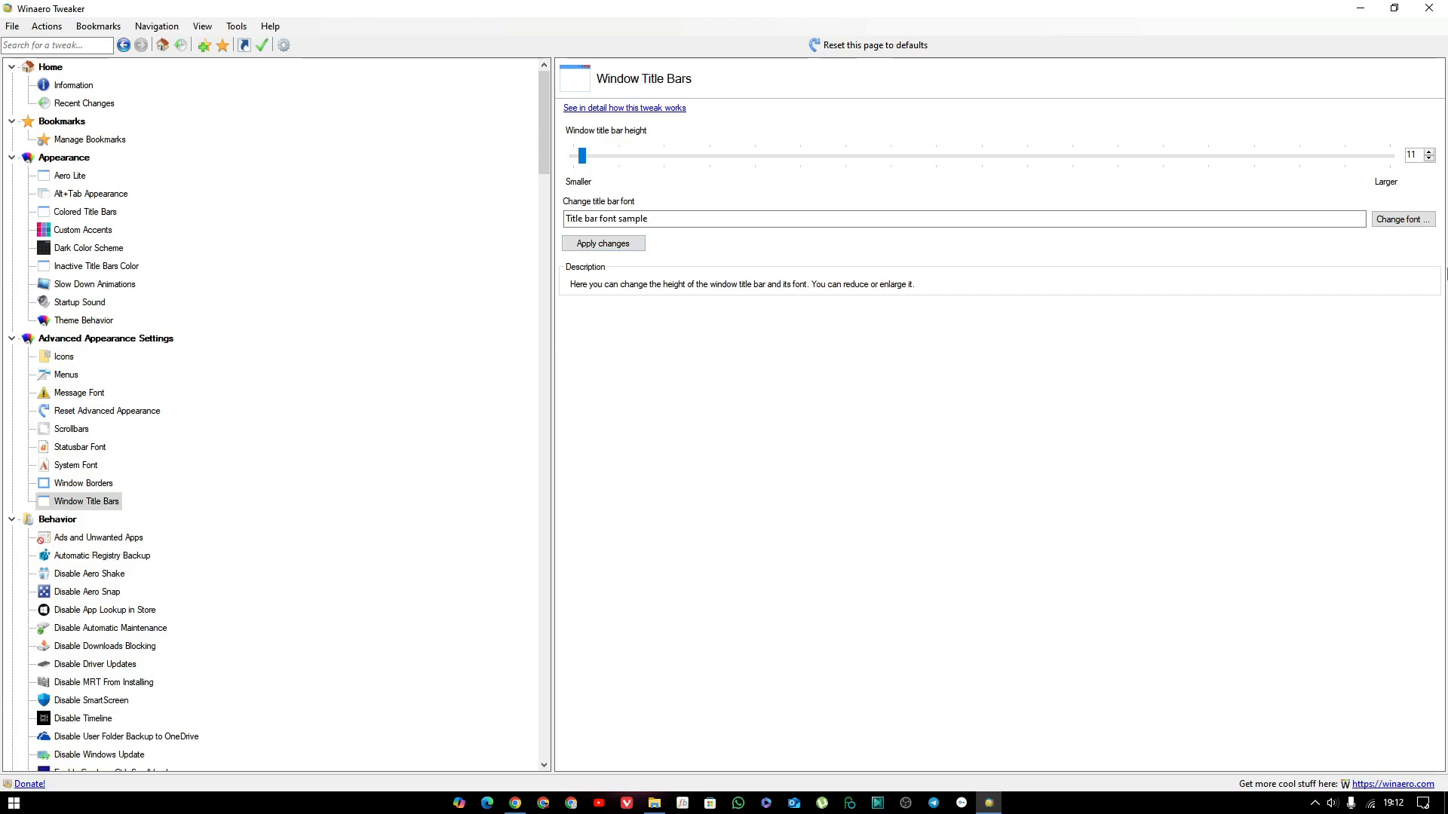
Set the window title bar height to 22.
{"action": "left_click", "coordinate": [1428, 152]}
{"action": "left_click", "coordinate": [1429, 152]}
{"action": "left_click", "coordinate": [1430, 153]}
{"action": "left_click", "coordinate": [1429, 157]}
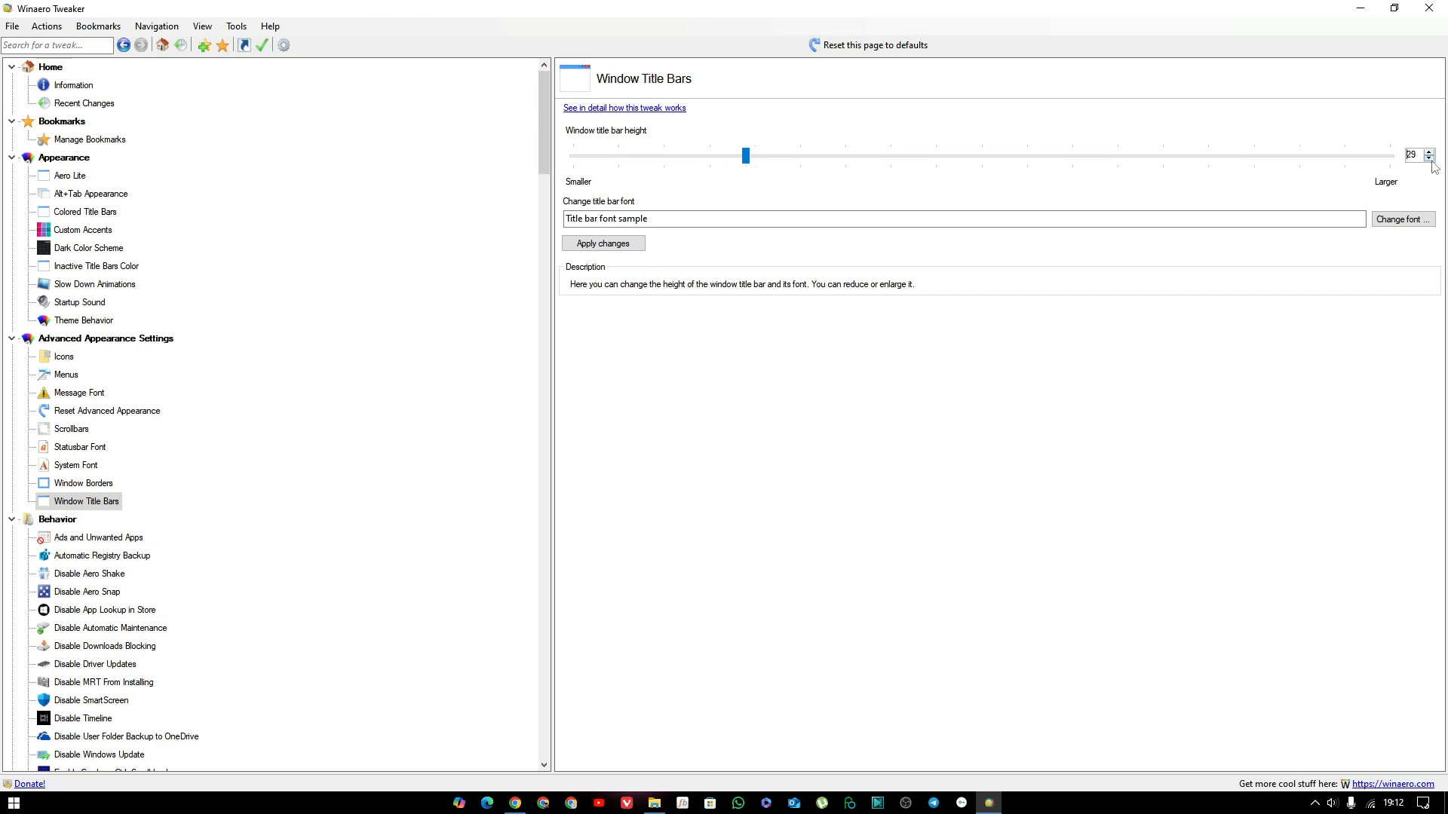
{"action": "left_click", "coordinate": [1429, 158]}
{"action": "left_click", "coordinate": [1429, 158]}
{"action": "left_click", "coordinate": [1429, 157]}
{"action": "left_click", "coordinate": [1429, 157]}
{"action": "left_click", "coordinate": [1429, 159]}
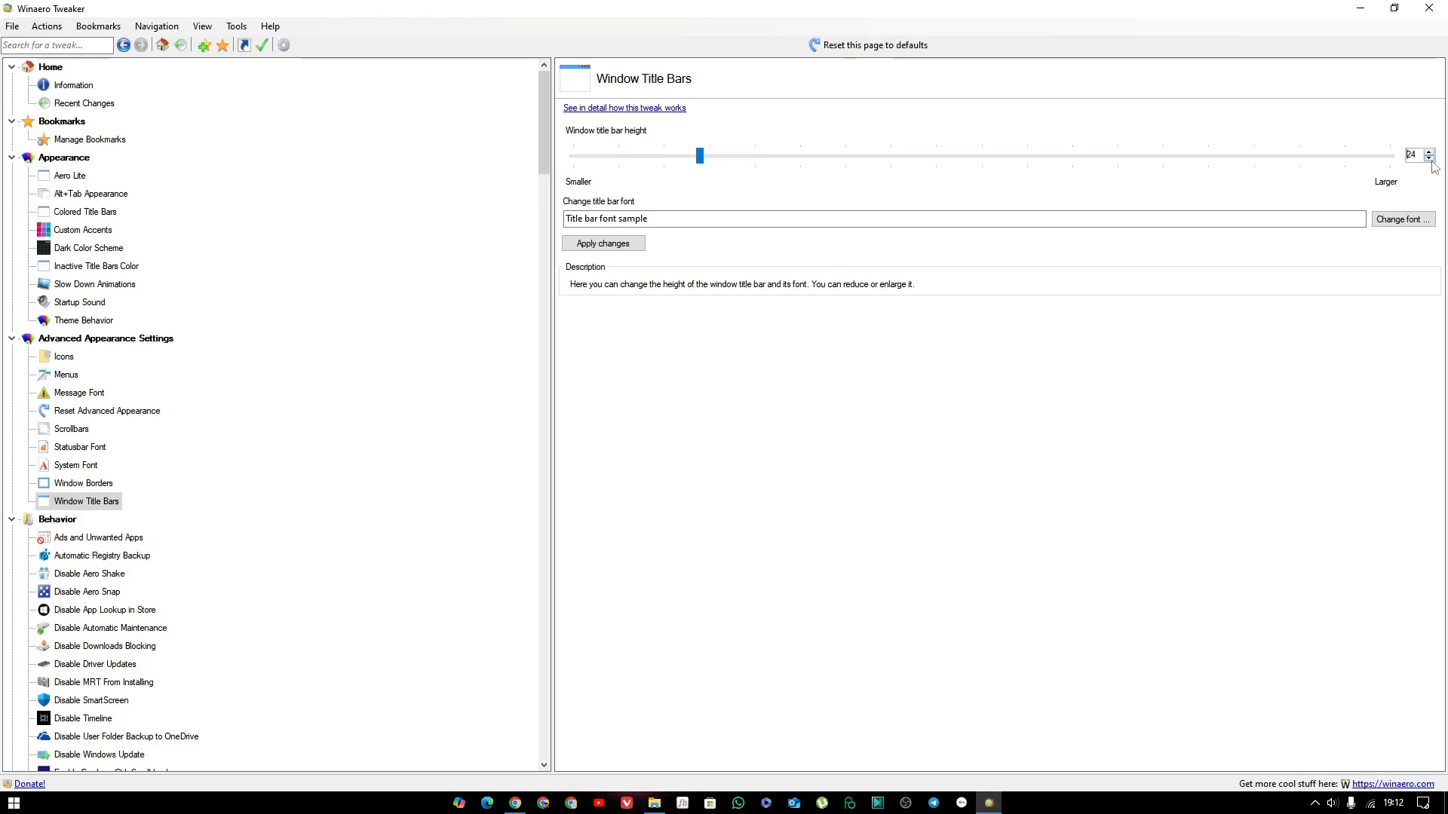
{"action": "left_click", "coordinate": [1430, 159]}
{"action": "left_click", "coordinate": [1429, 159]}
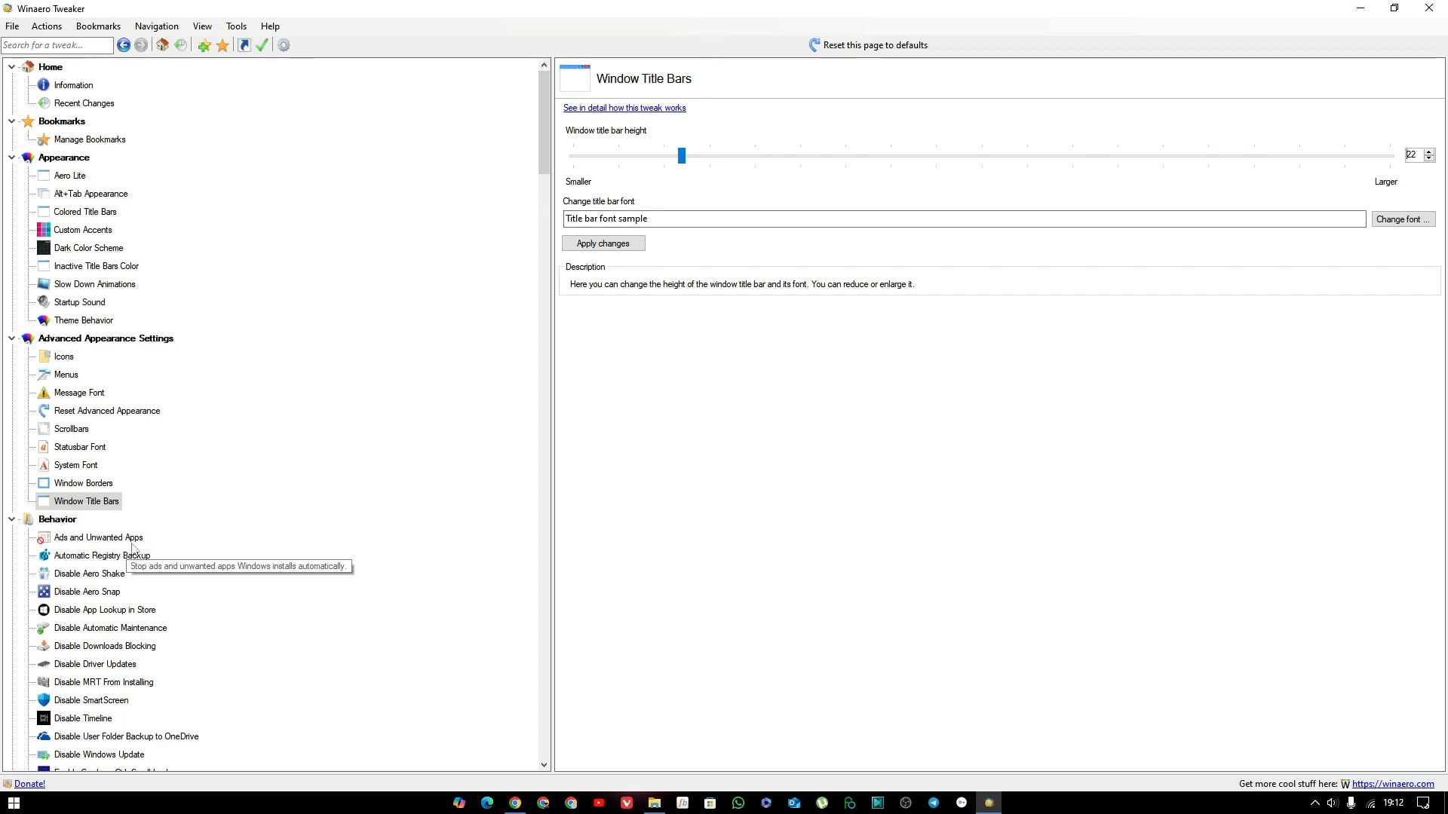
Try disabling all ads in Windows on the Ads and Unwanted Apps page, clear the options again and postpone the reboot.
{"action": "scroll", "coordinate": [132, 546], "scroll_direction": "down", "scroll_amount": 2}
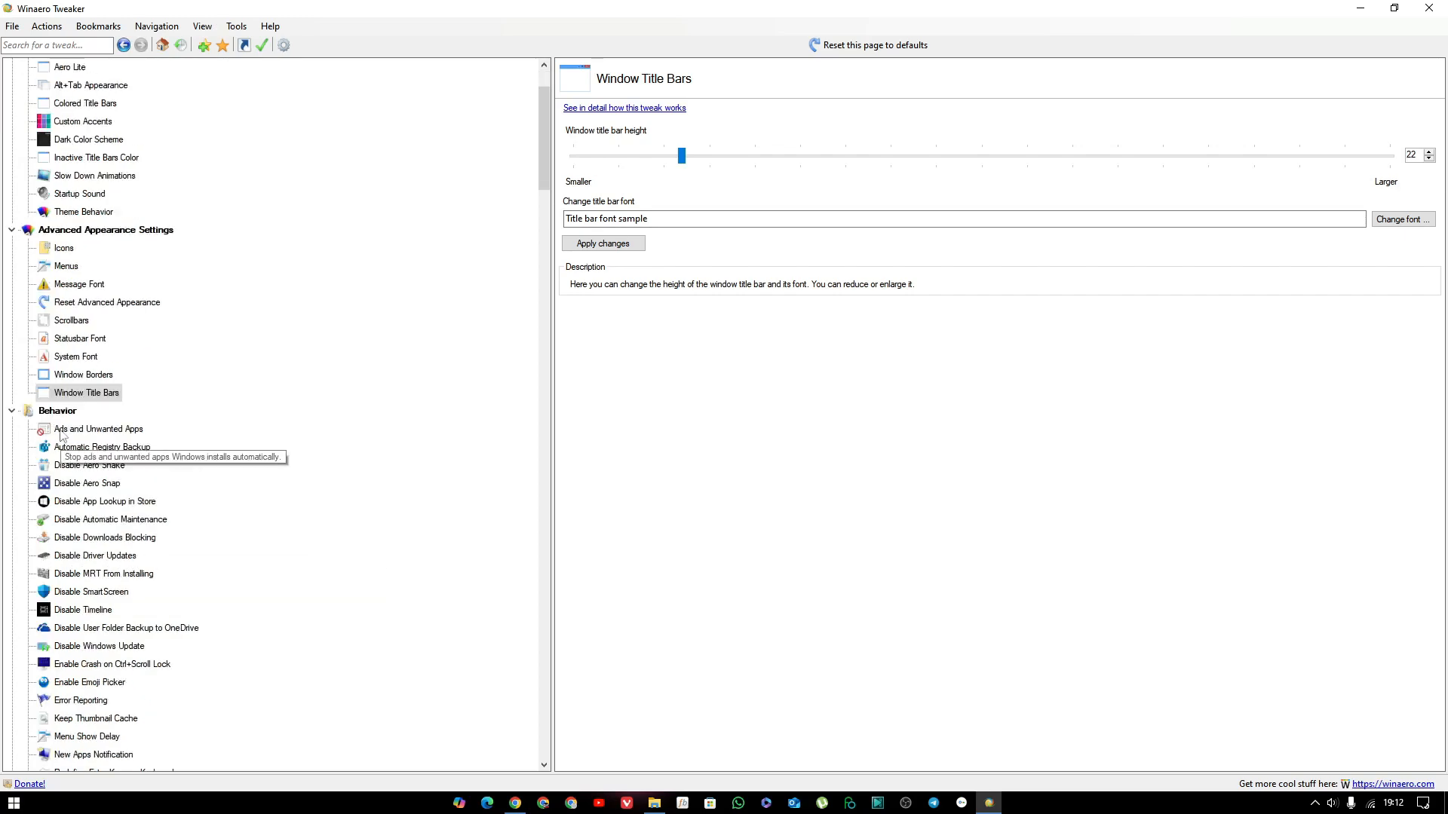
{"action": "left_click", "coordinate": [62, 431]}
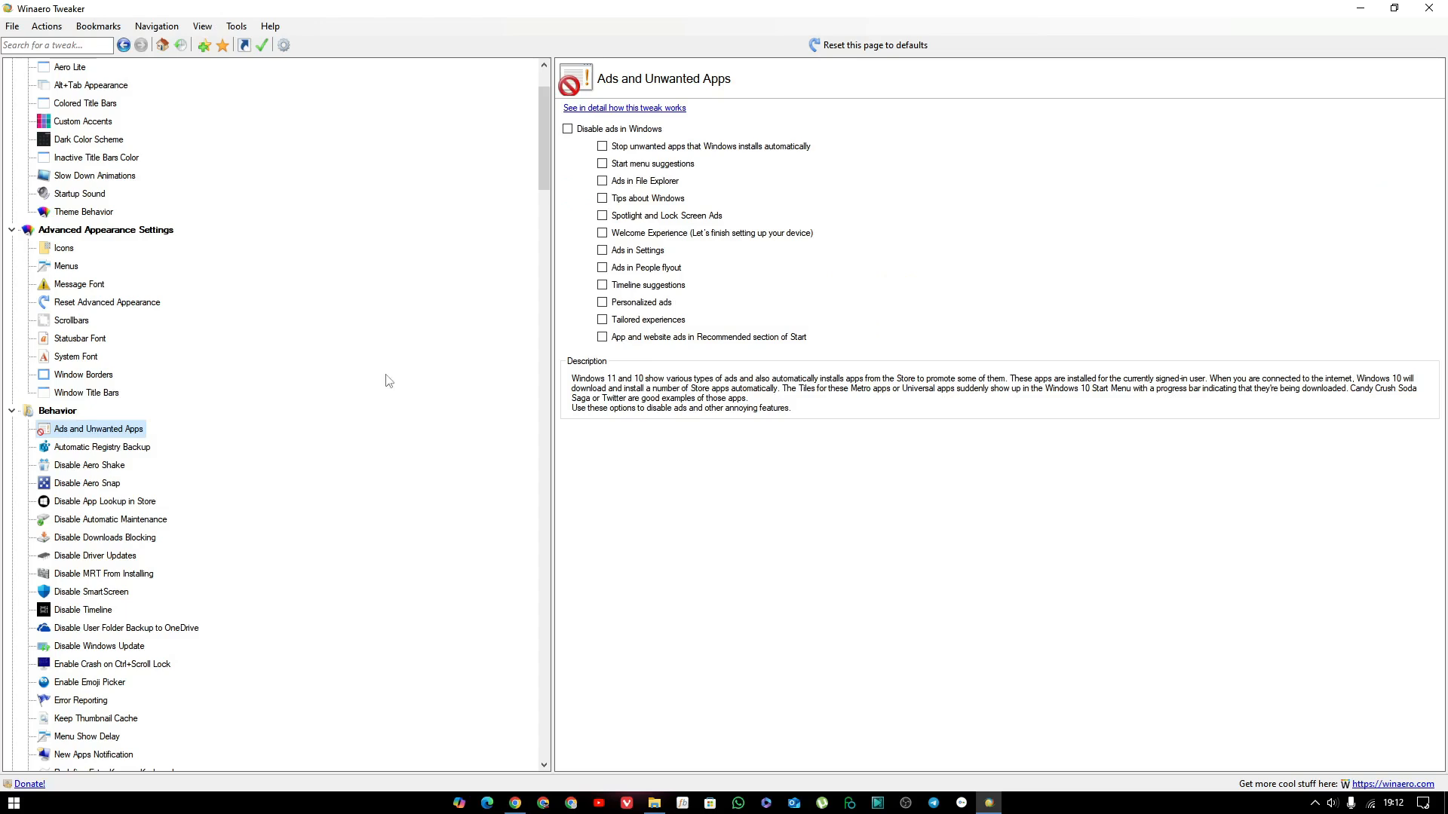
{"action": "left_click", "coordinate": [569, 130]}
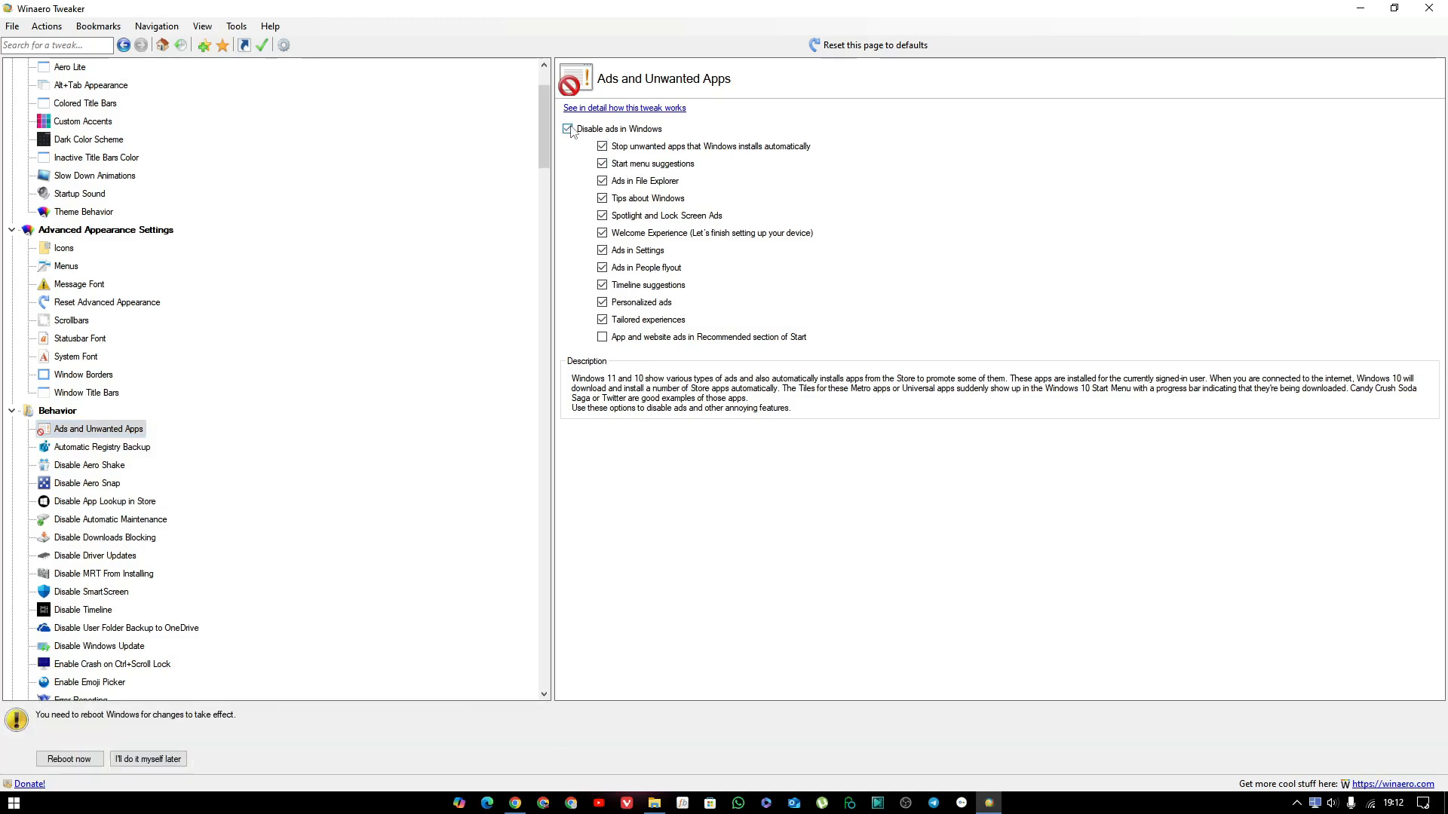
{"action": "left_click", "coordinate": [570, 130]}
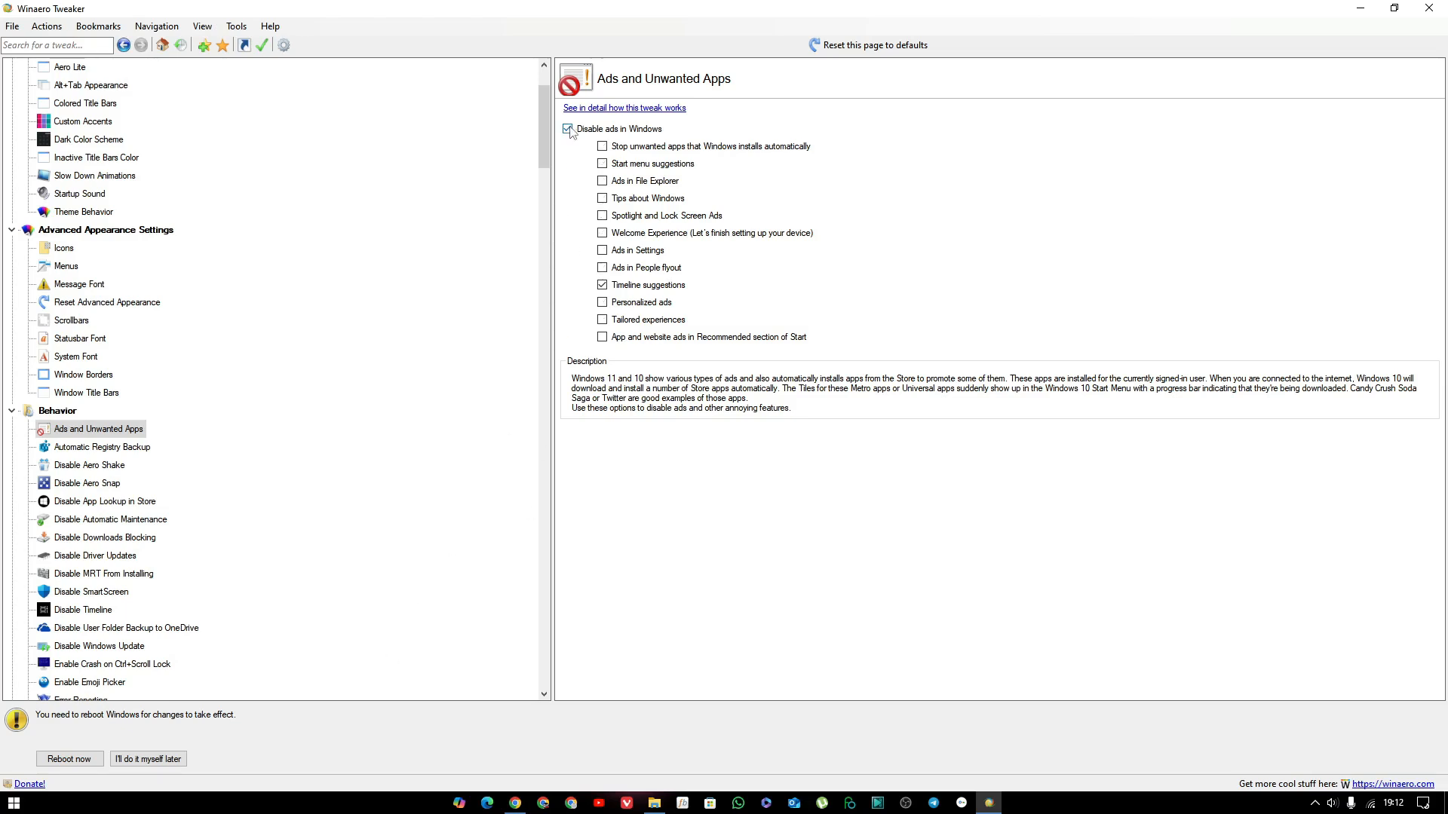
{"action": "left_click", "coordinate": [607, 287]}
{"action": "left_click", "coordinate": [146, 760]}
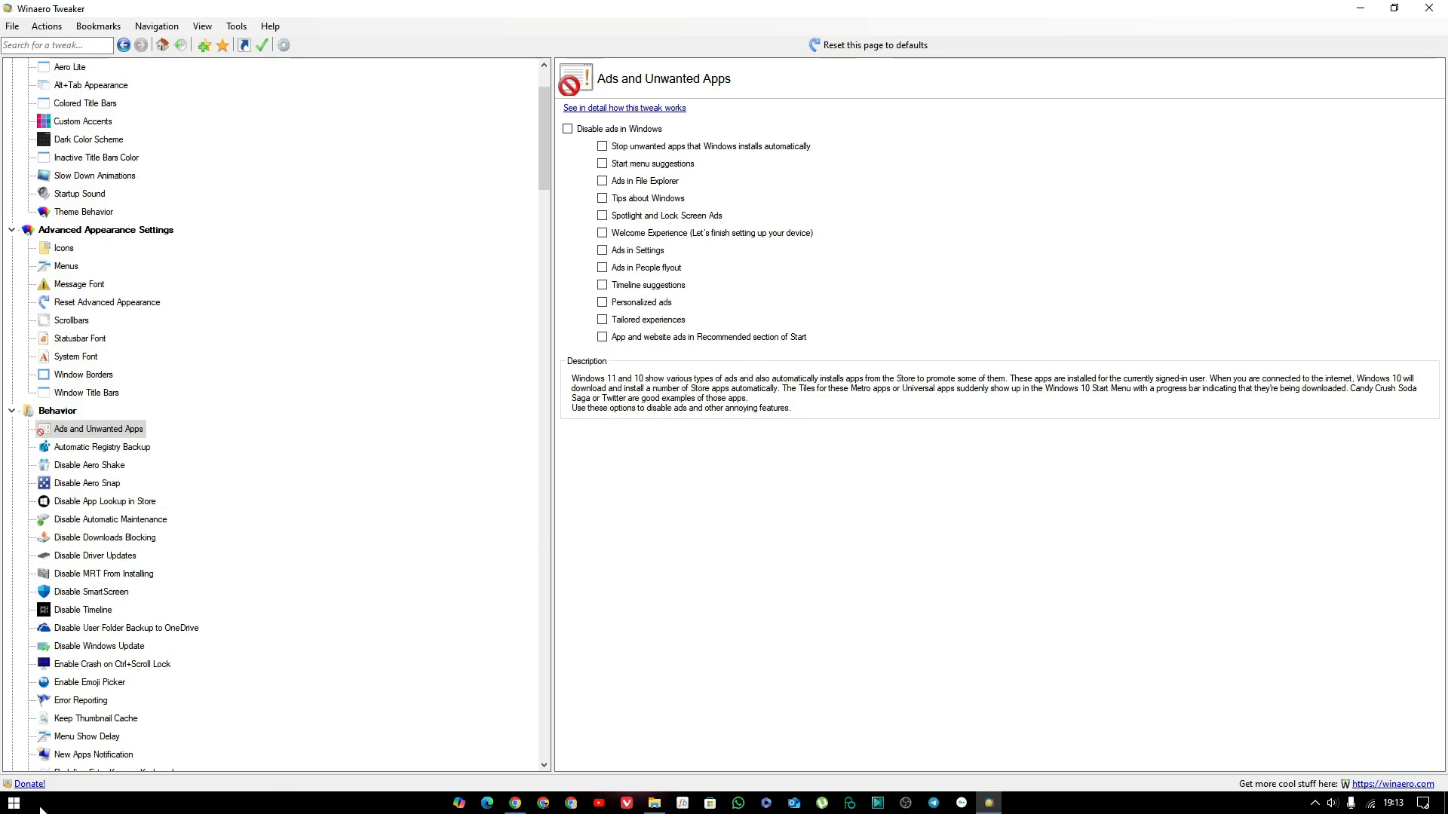
Look through the full list of installed apps in the Windows Start menu for unwanted apps and close it.
{"action": "left_click", "coordinate": [15, 807]}
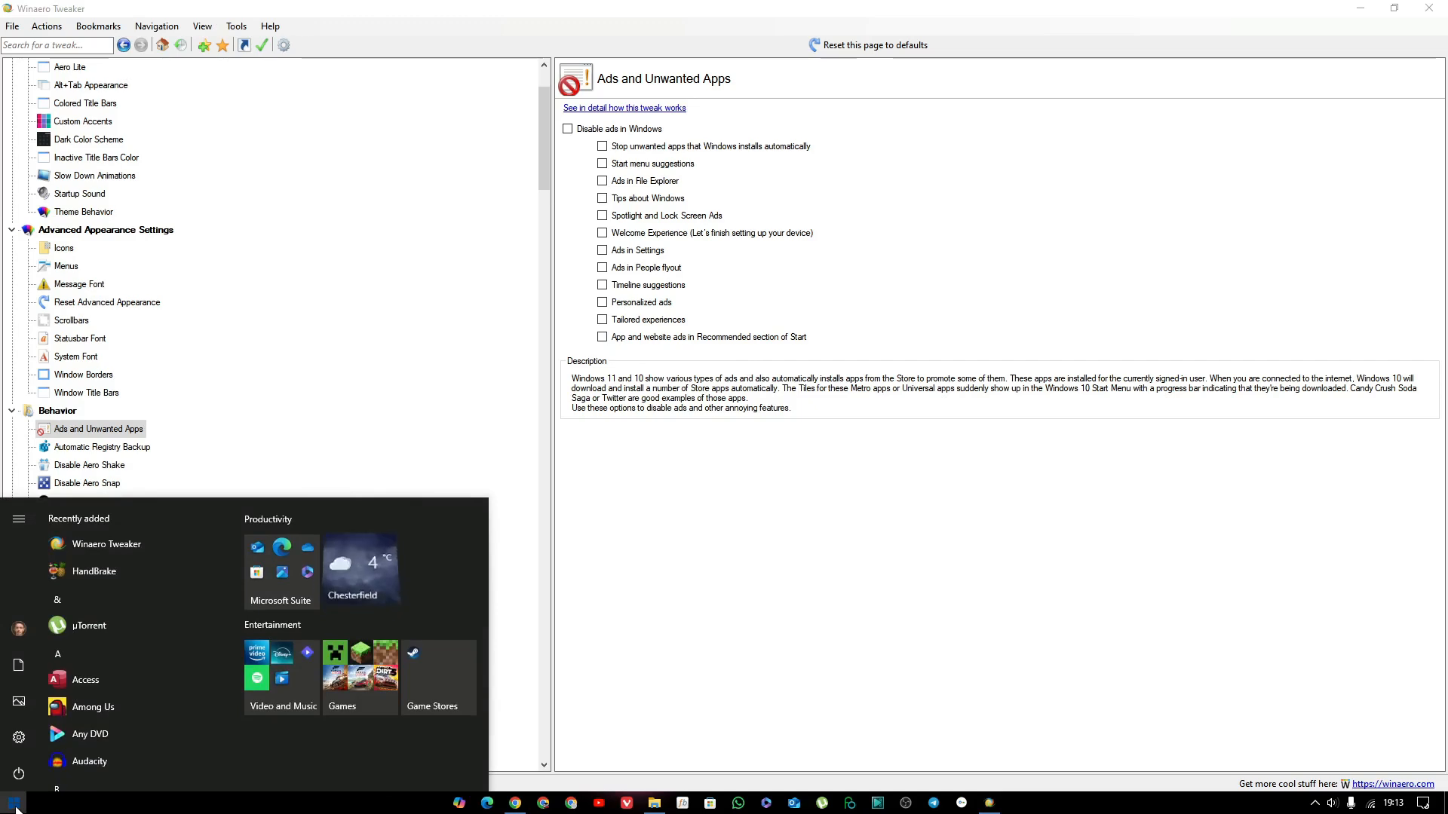
{"action": "scroll", "coordinate": [107, 719], "scroll_direction": "down", "scroll_amount": 8}
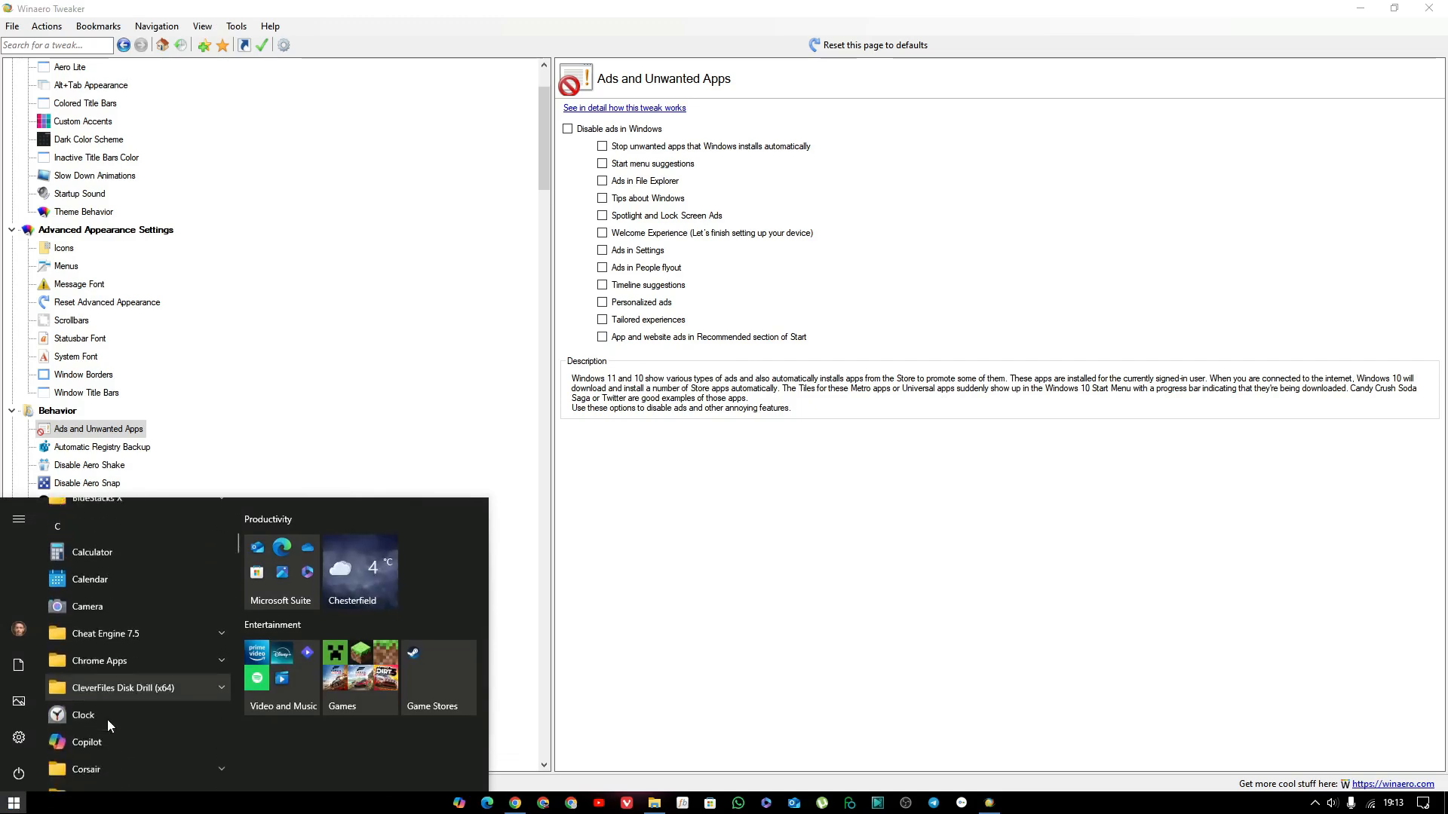
{"action": "scroll", "coordinate": [107, 720], "scroll_direction": "down", "scroll_amount": 10}
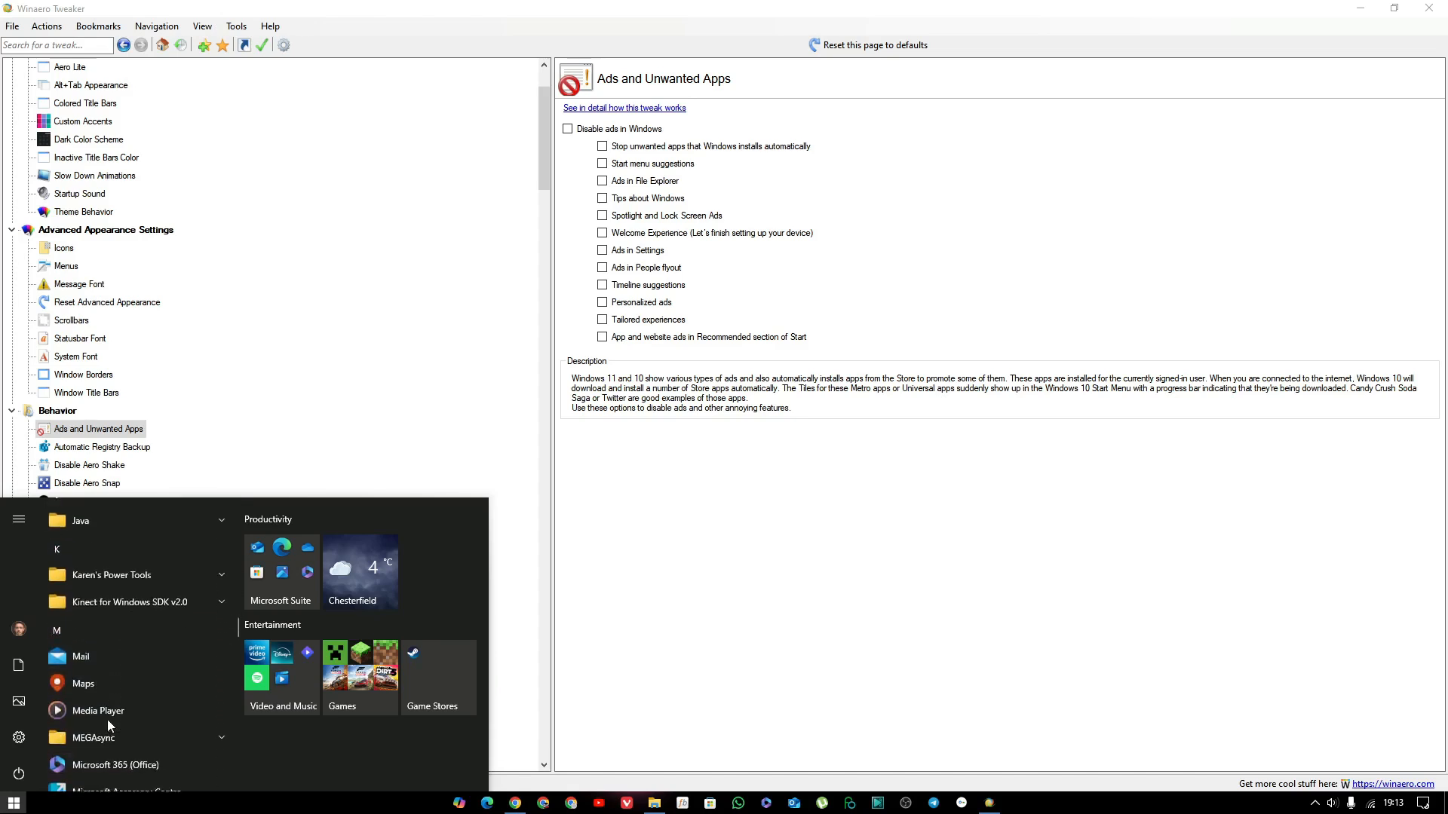
{"action": "scroll", "coordinate": [109, 725], "scroll_direction": "down", "scroll_amount": 10}
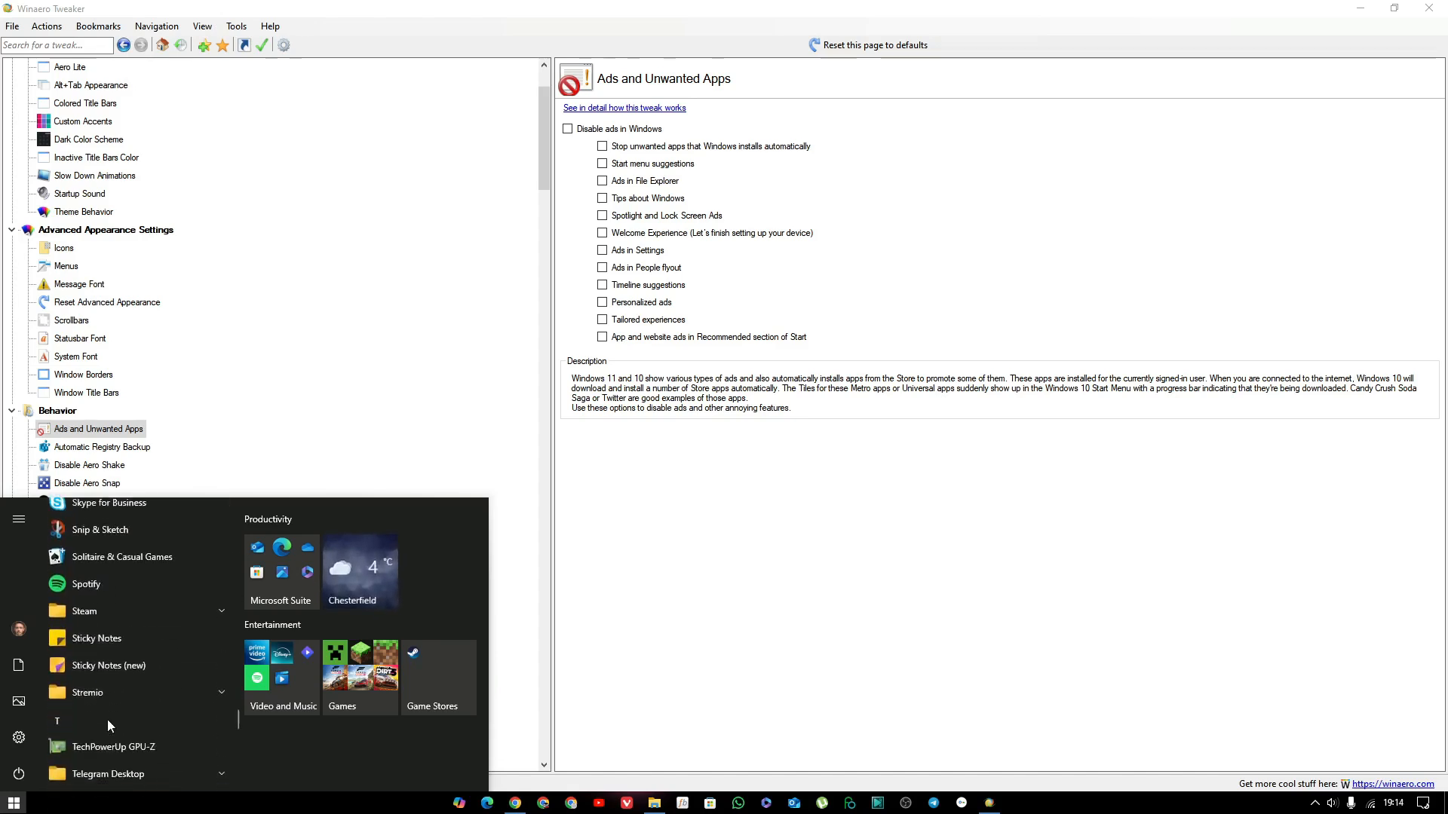
{"action": "scroll", "coordinate": [107, 719], "scroll_direction": "down", "scroll_amount": 5}
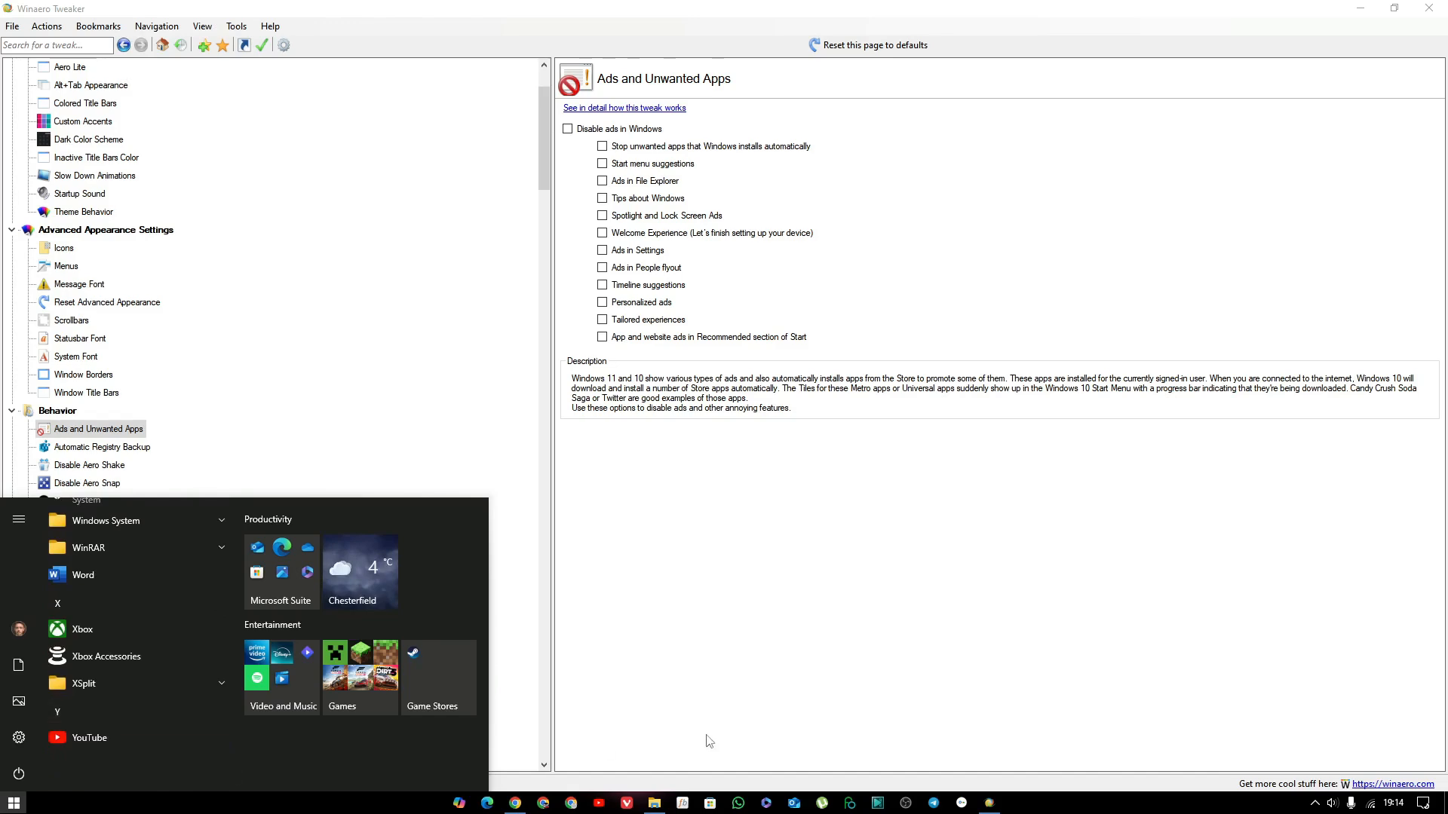
{"action": "left_click", "coordinate": [726, 697]}
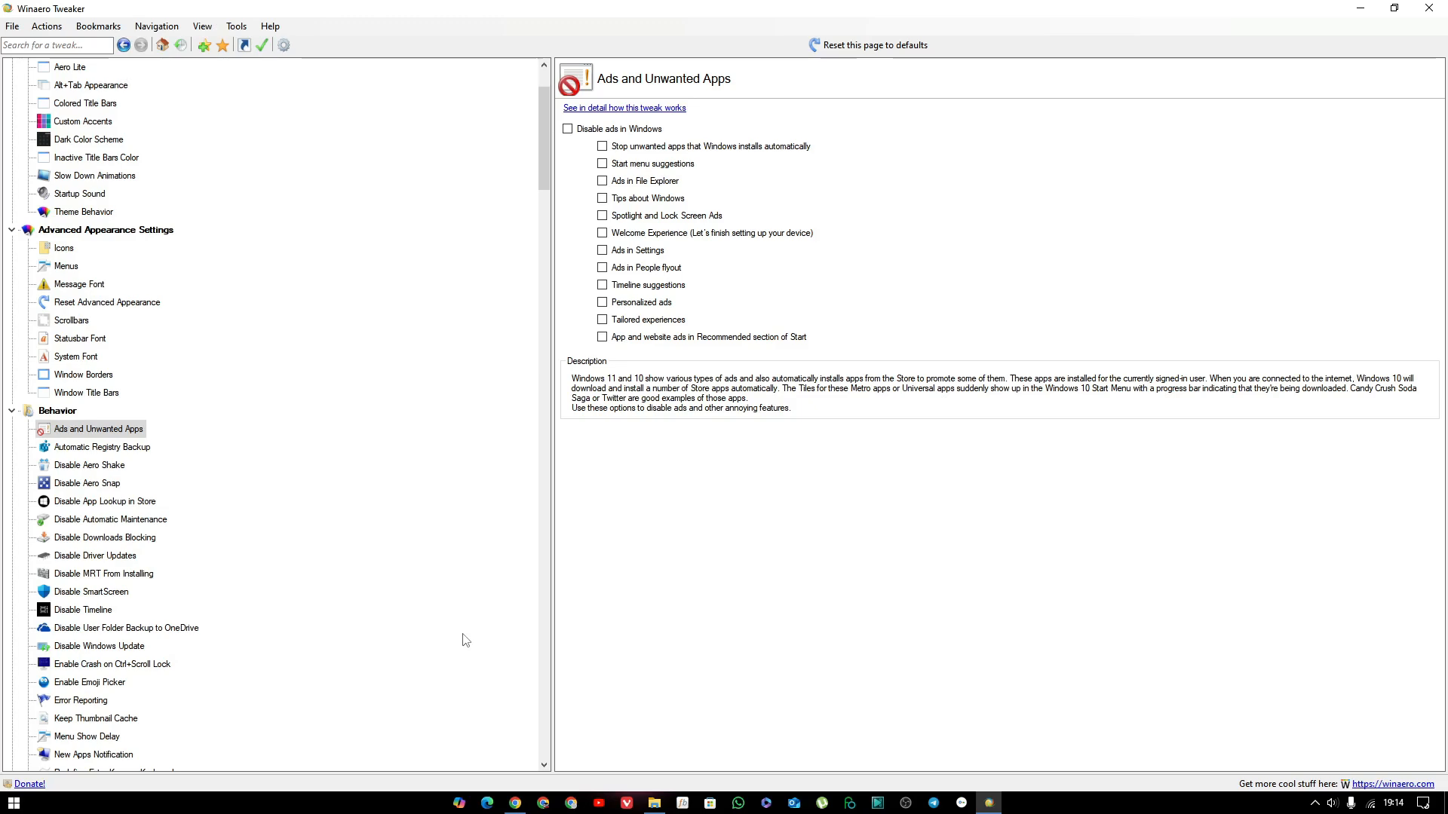
Examine the Automatic Registry Backup and Disable Aero Shake tweaks, briefly bringing up the installer's folder window before returning to the tweak page.
{"action": "left_click", "coordinate": [126, 448]}
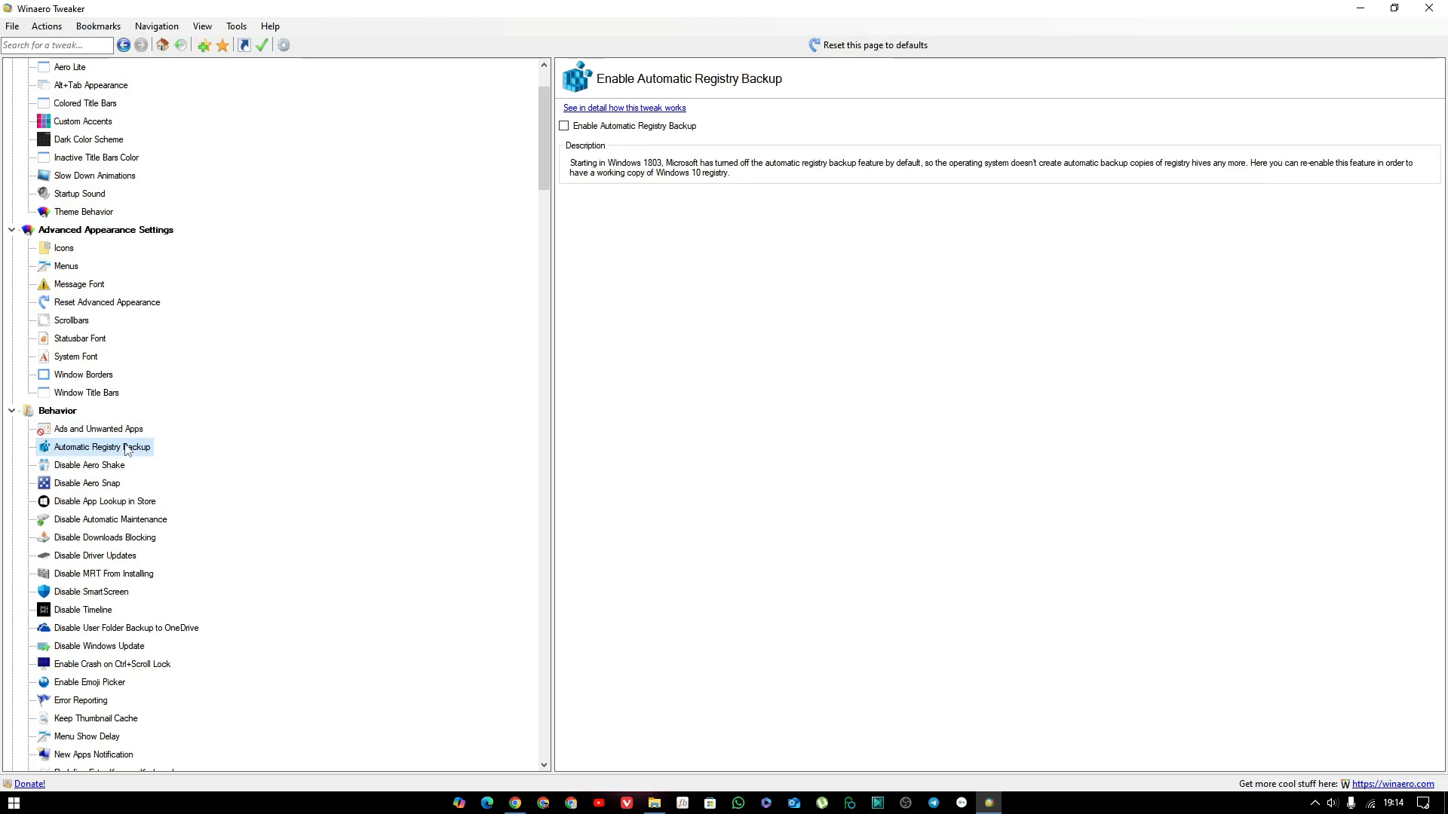
{"action": "left_click", "coordinate": [103, 471]}
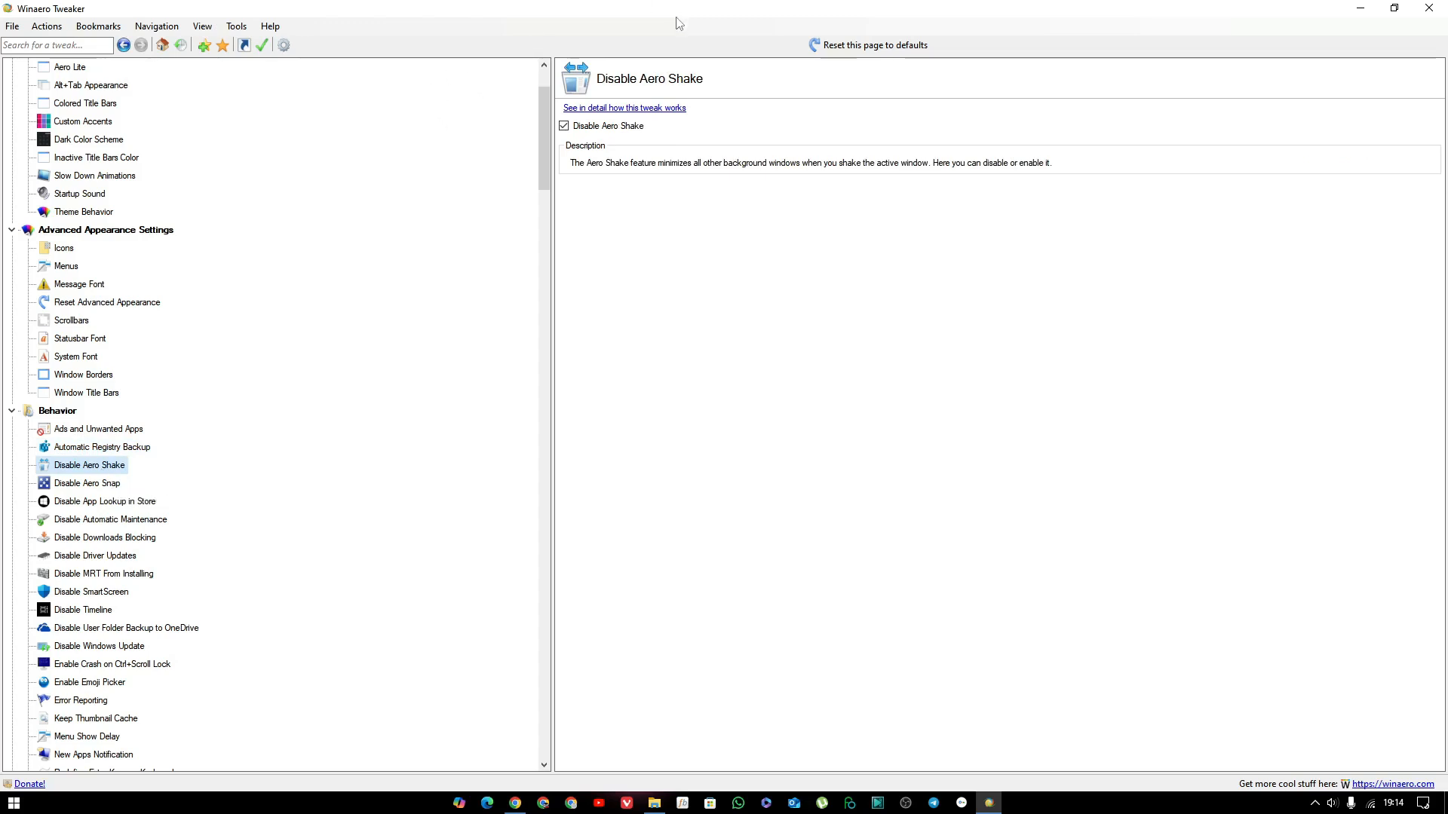
{"action": "left_click_drag", "start_coordinate": [679, 24], "coordinate": [355, 365]}
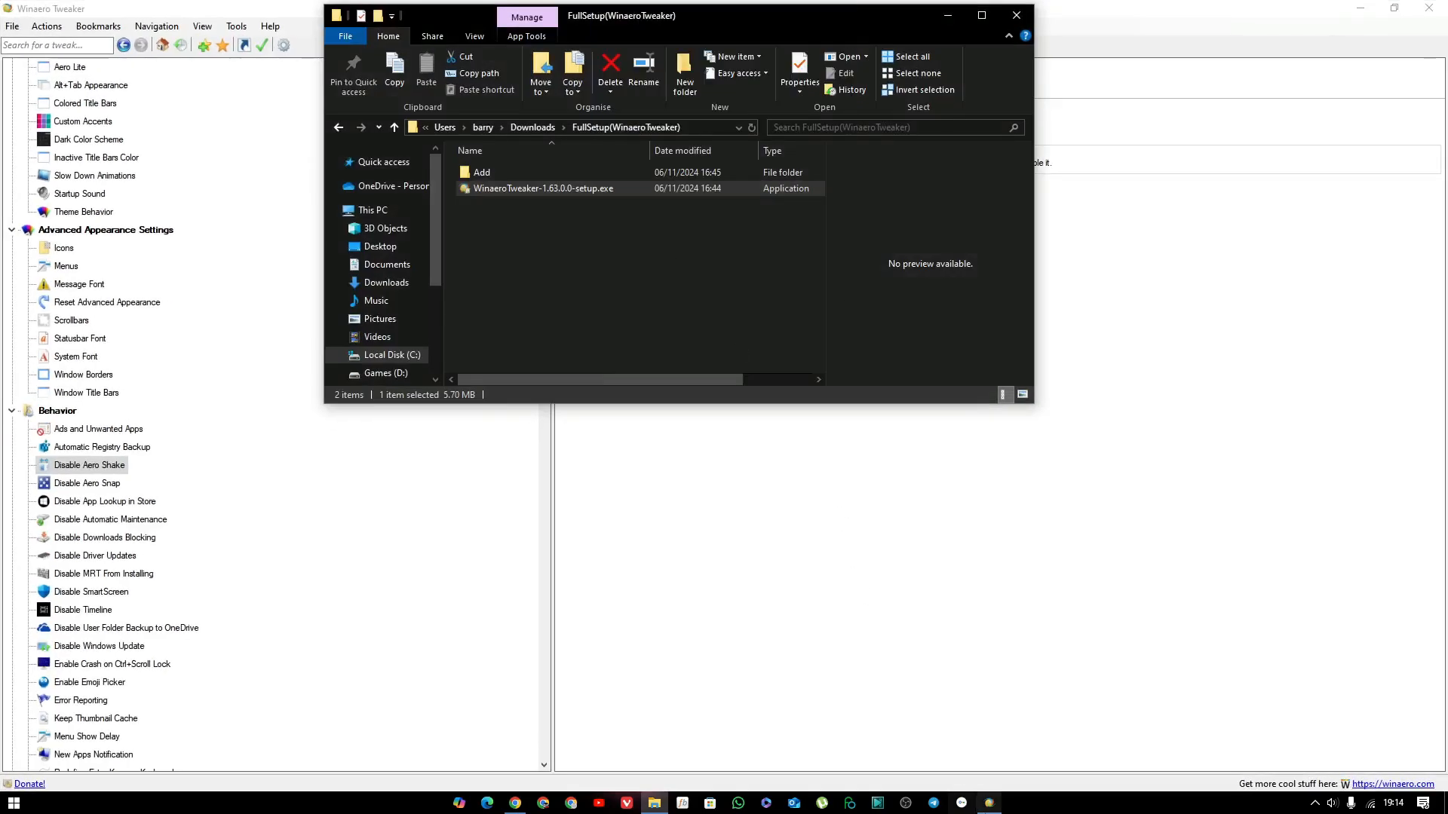
{"action": "mouse_move", "coordinate": [988, 803]}
{"action": "left_click", "coordinate": [961, 691]}
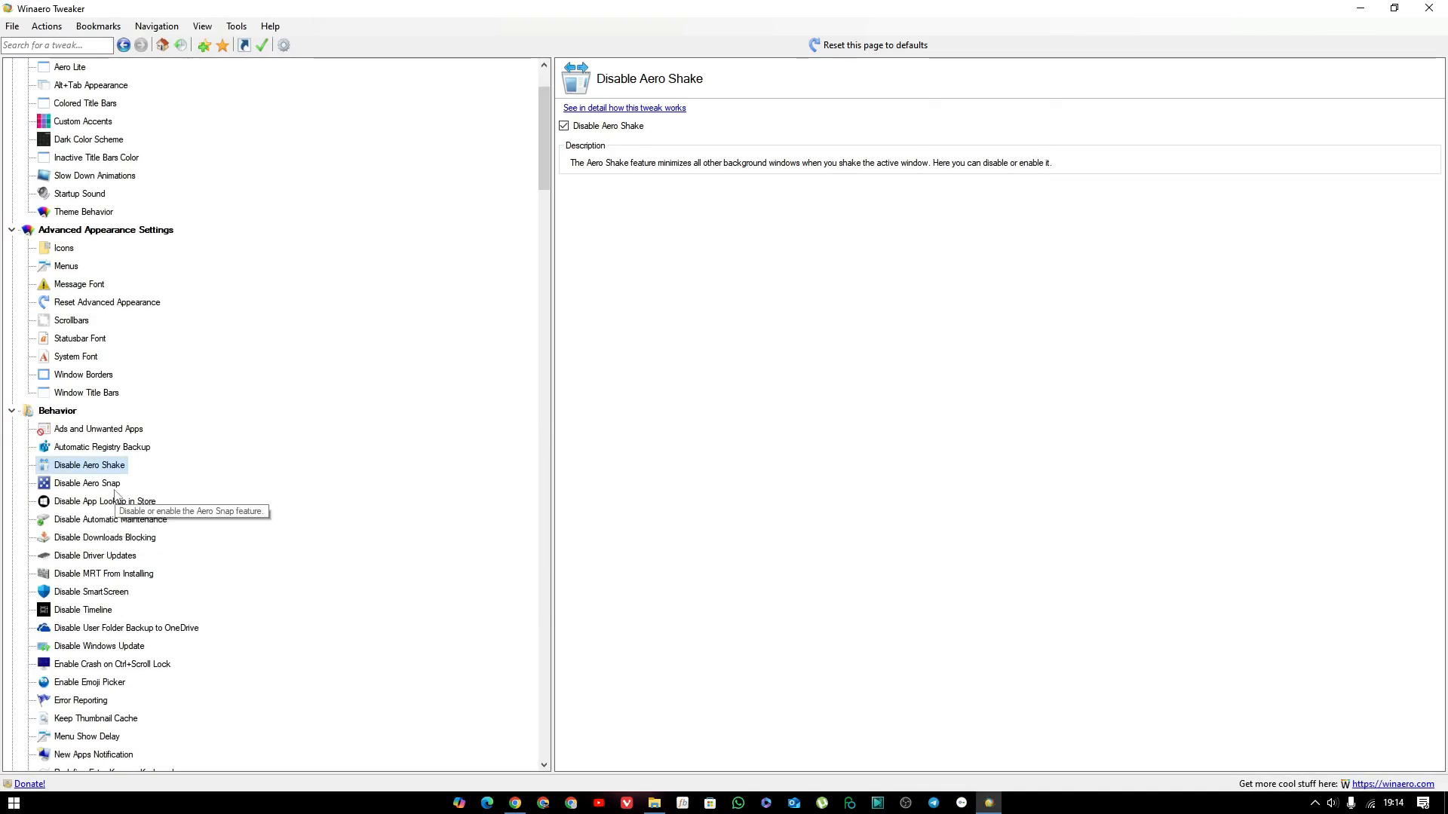
Examine the Behavior tweak pages from Disable Aero Snap through app lookup, maintenance, downloads blocking and driver updates to Disable MRT From Installing.
{"action": "left_click", "coordinate": [114, 489]}
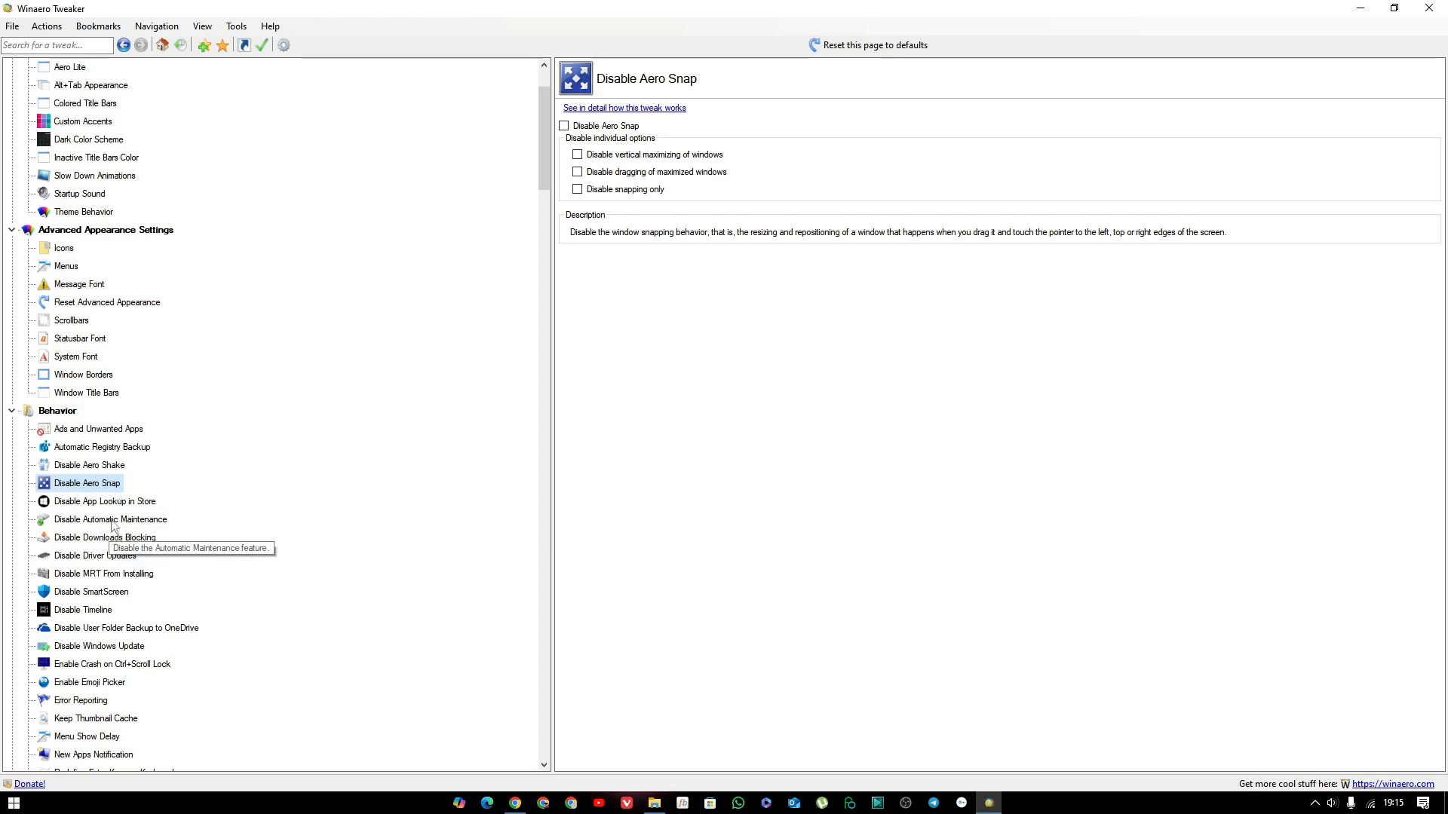
{"action": "left_click", "coordinate": [134, 502]}
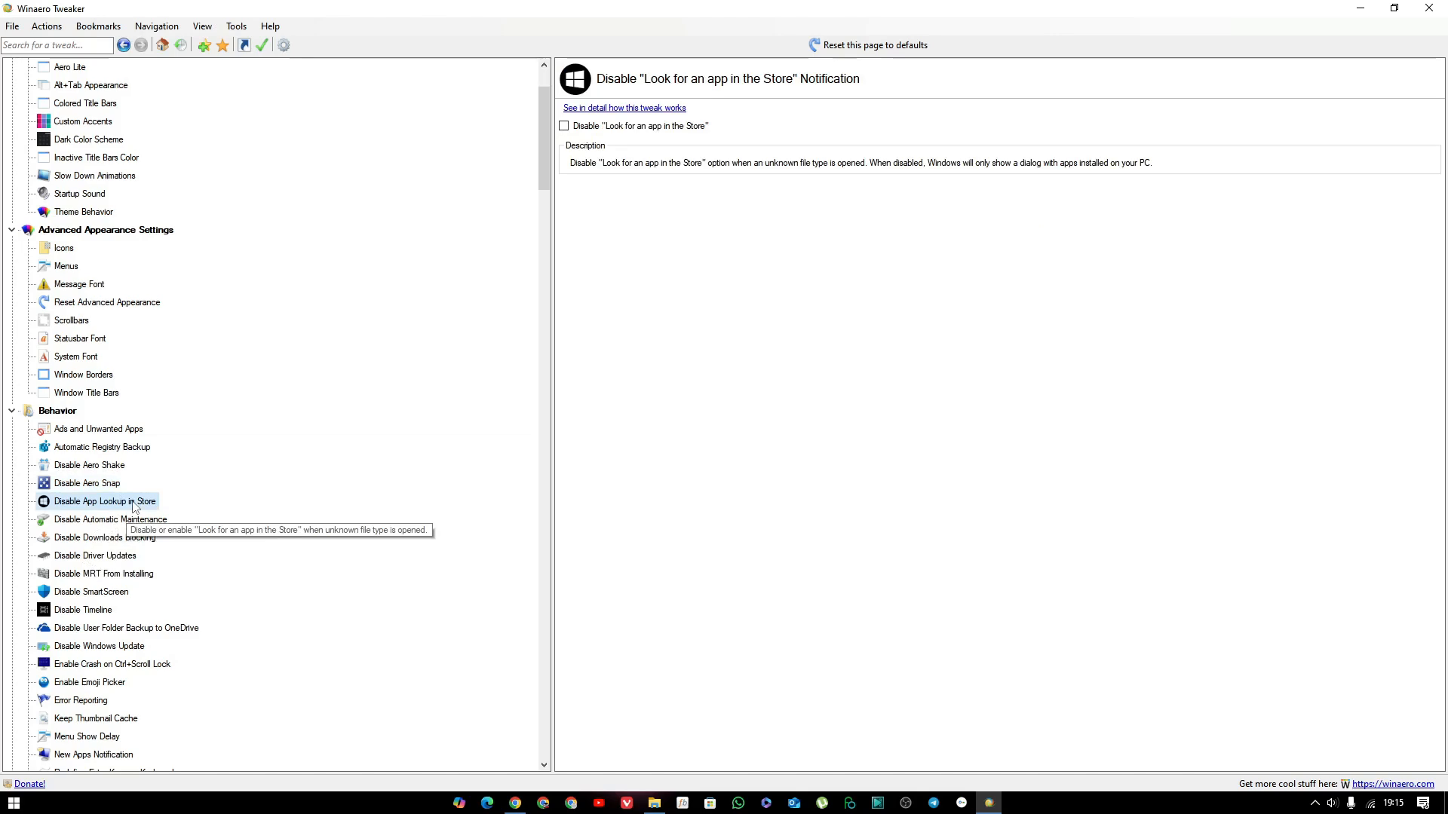
{"action": "left_click", "coordinate": [99, 527]}
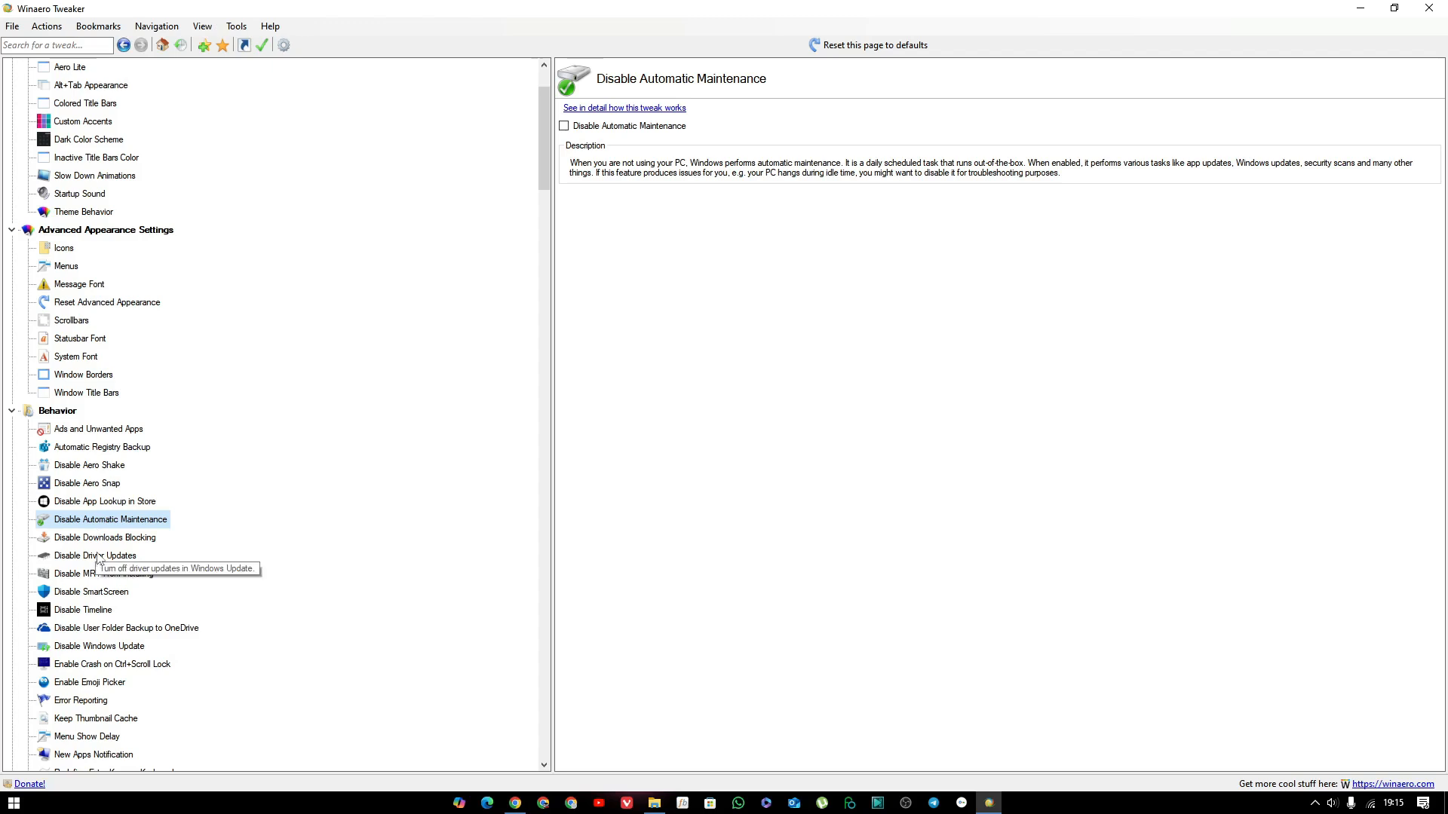
{"action": "left_click", "coordinate": [106, 540]}
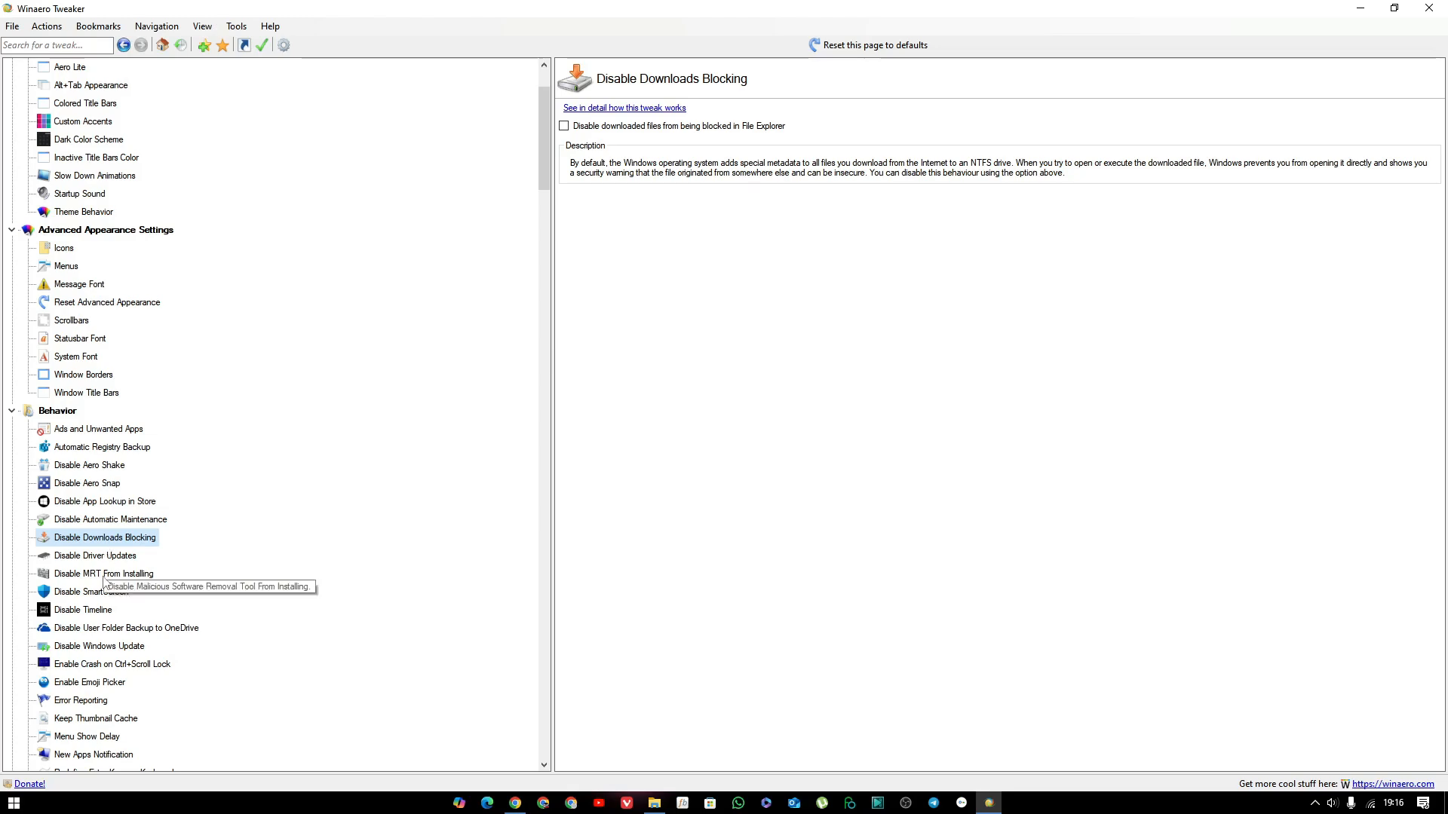
{"action": "left_click", "coordinate": [96, 556]}
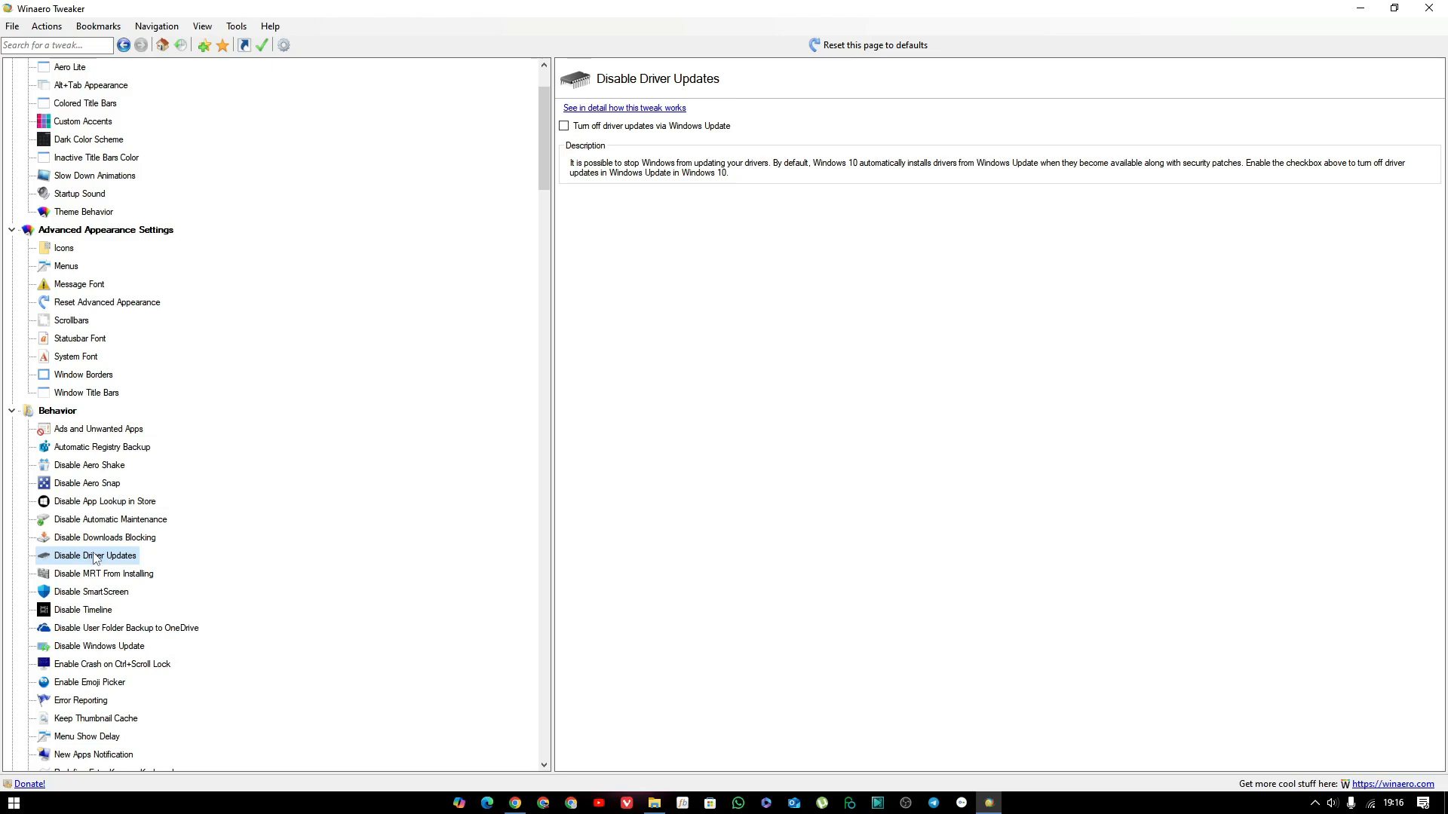
{"action": "left_click", "coordinate": [98, 578]}
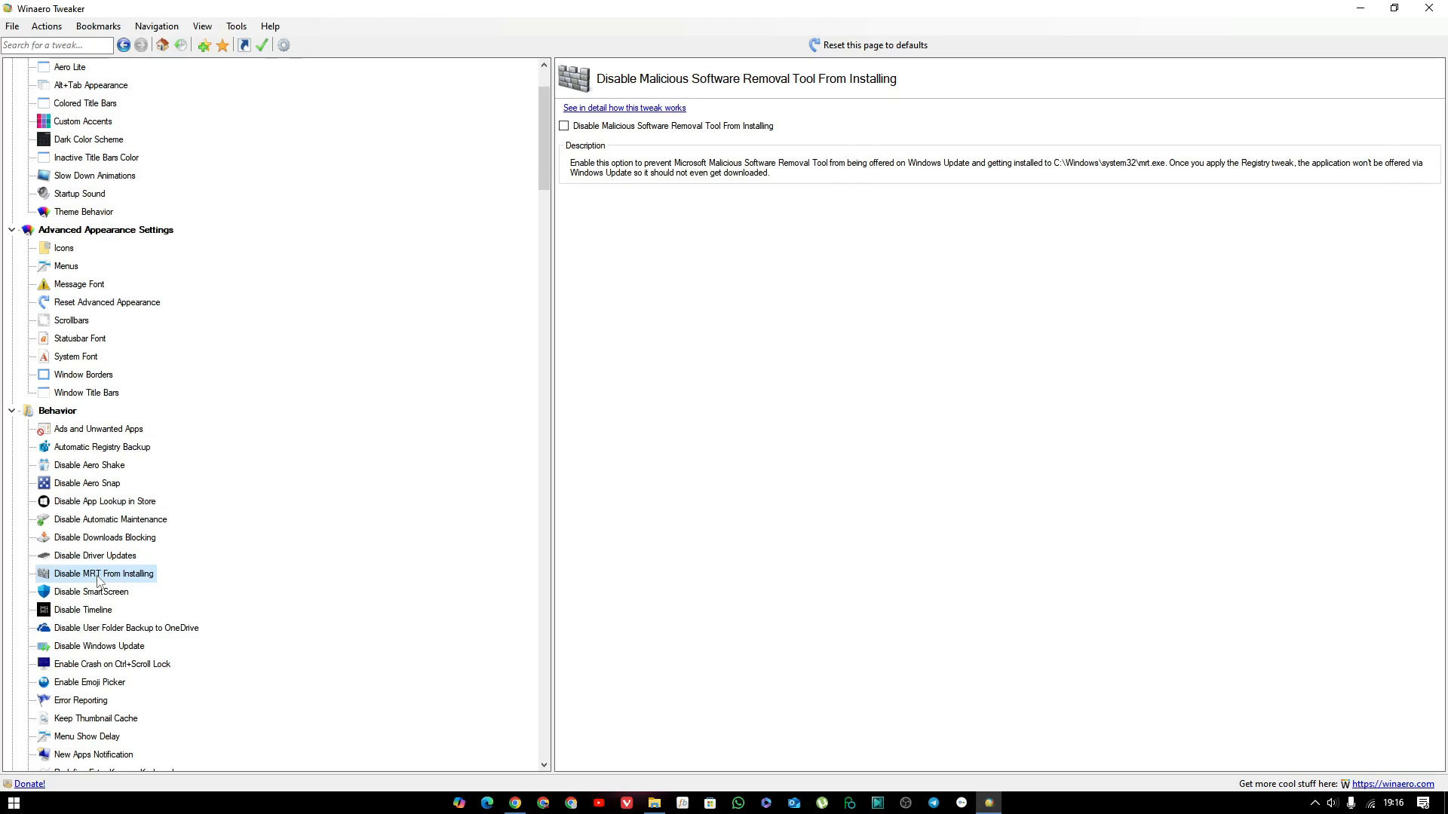
Examine the Behavior tweak pages for SmartScreen, Timeline, OneDrive folder backup, Windows Update and Enable Crash on Ctrl+Scroll Lock.
{"action": "left_click", "coordinate": [112, 594]}
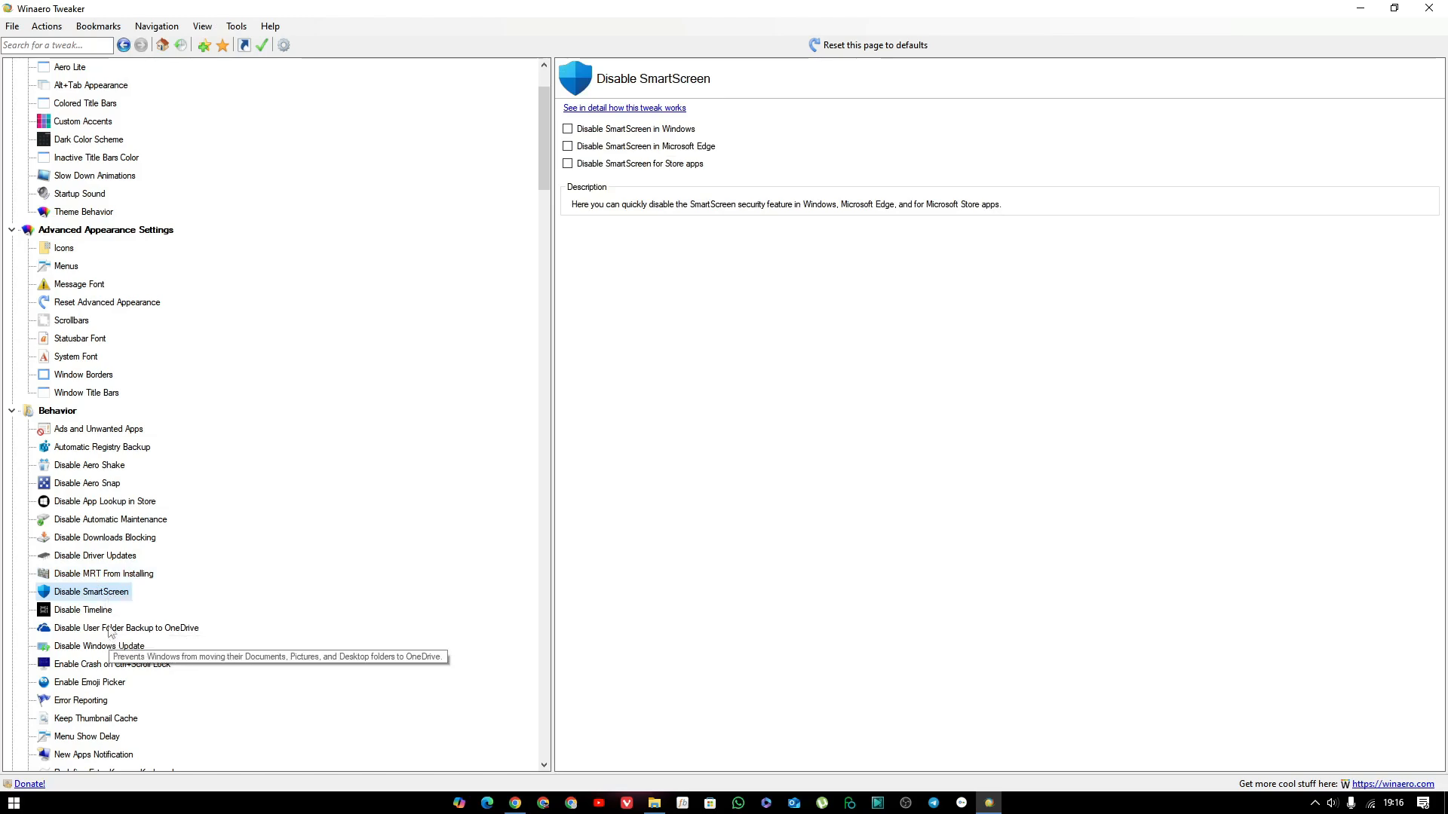
{"action": "left_click", "coordinate": [105, 612]}
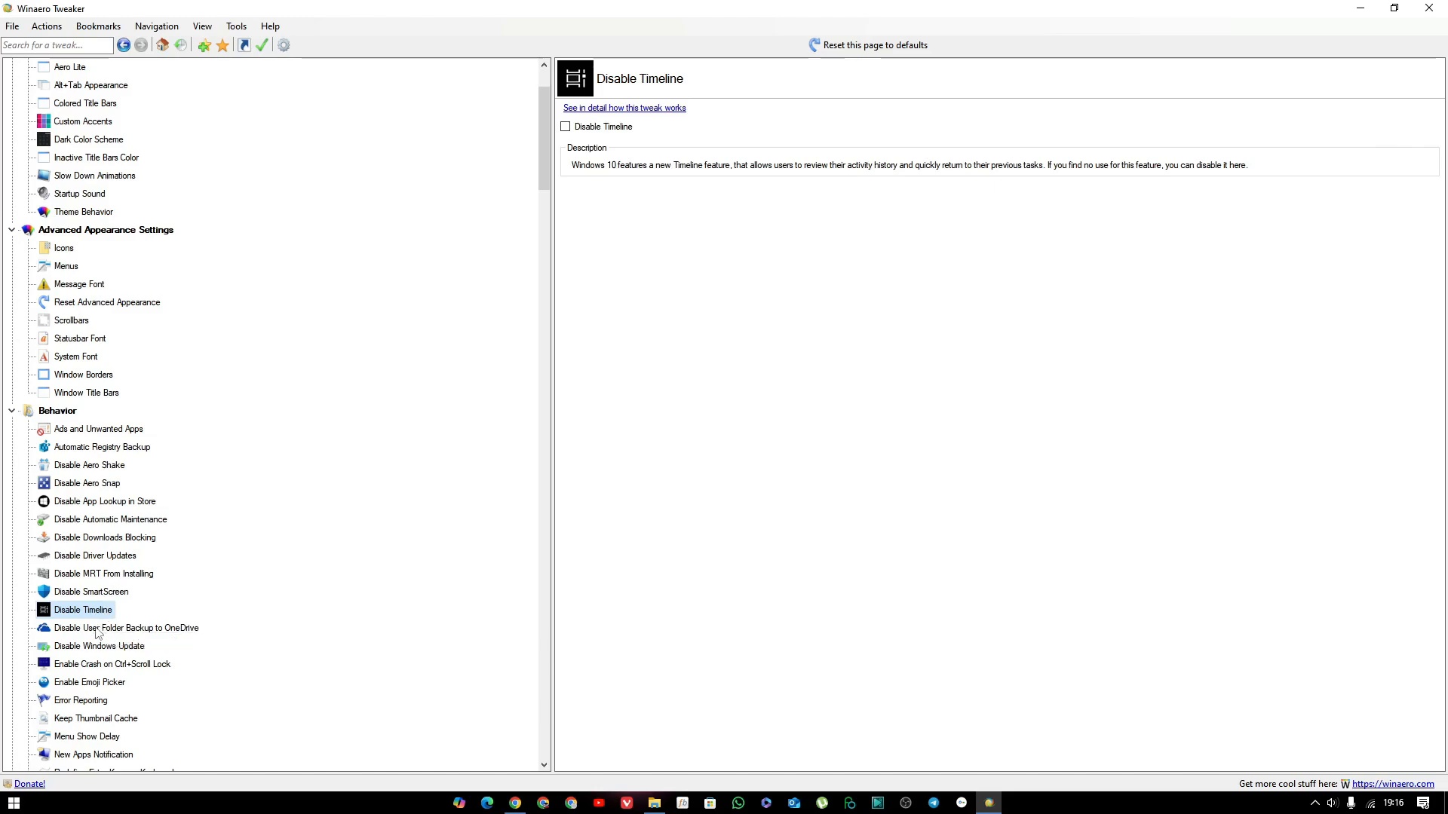
{"action": "left_click", "coordinate": [97, 632]}
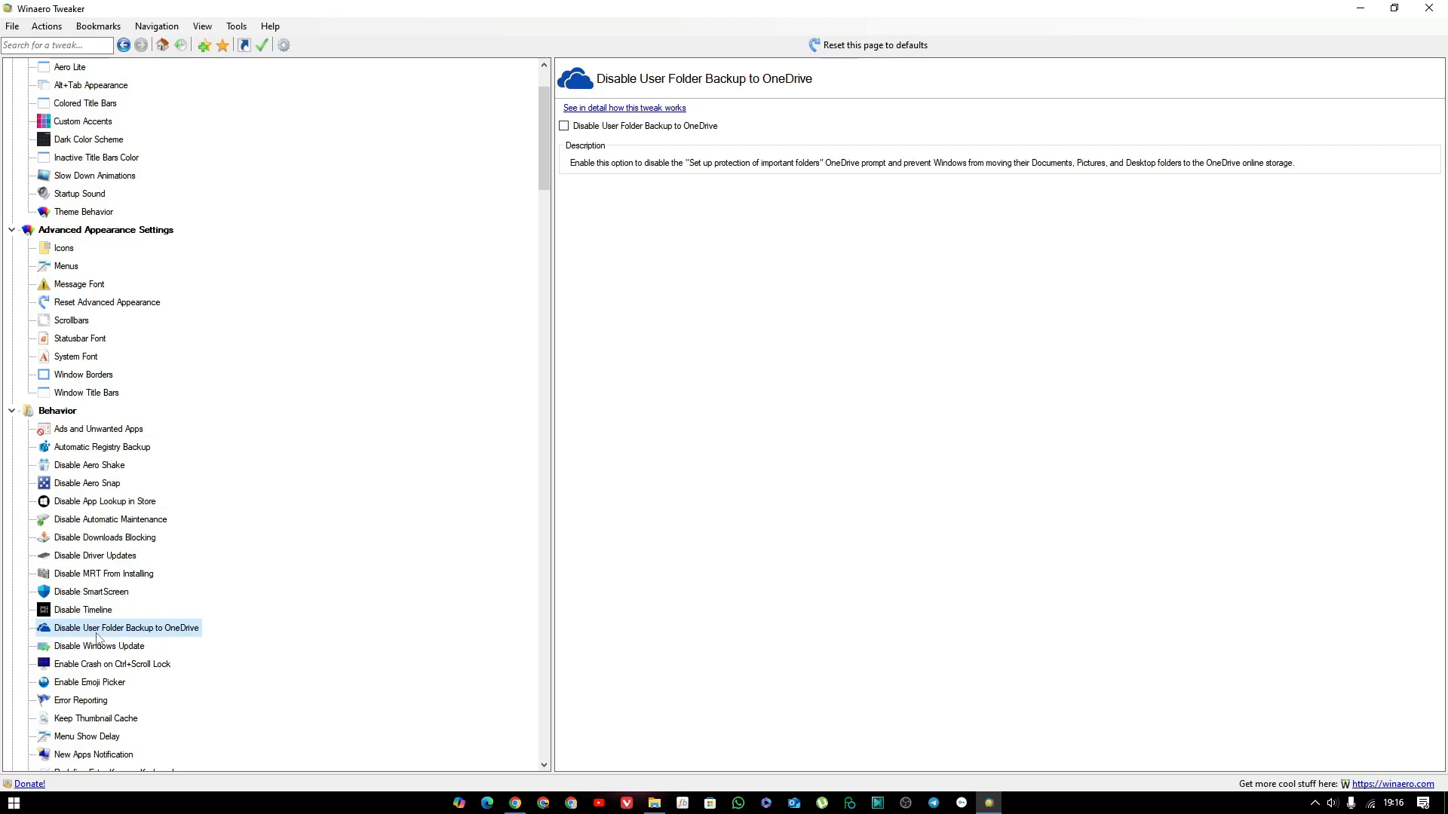
{"action": "left_click", "coordinate": [91, 650]}
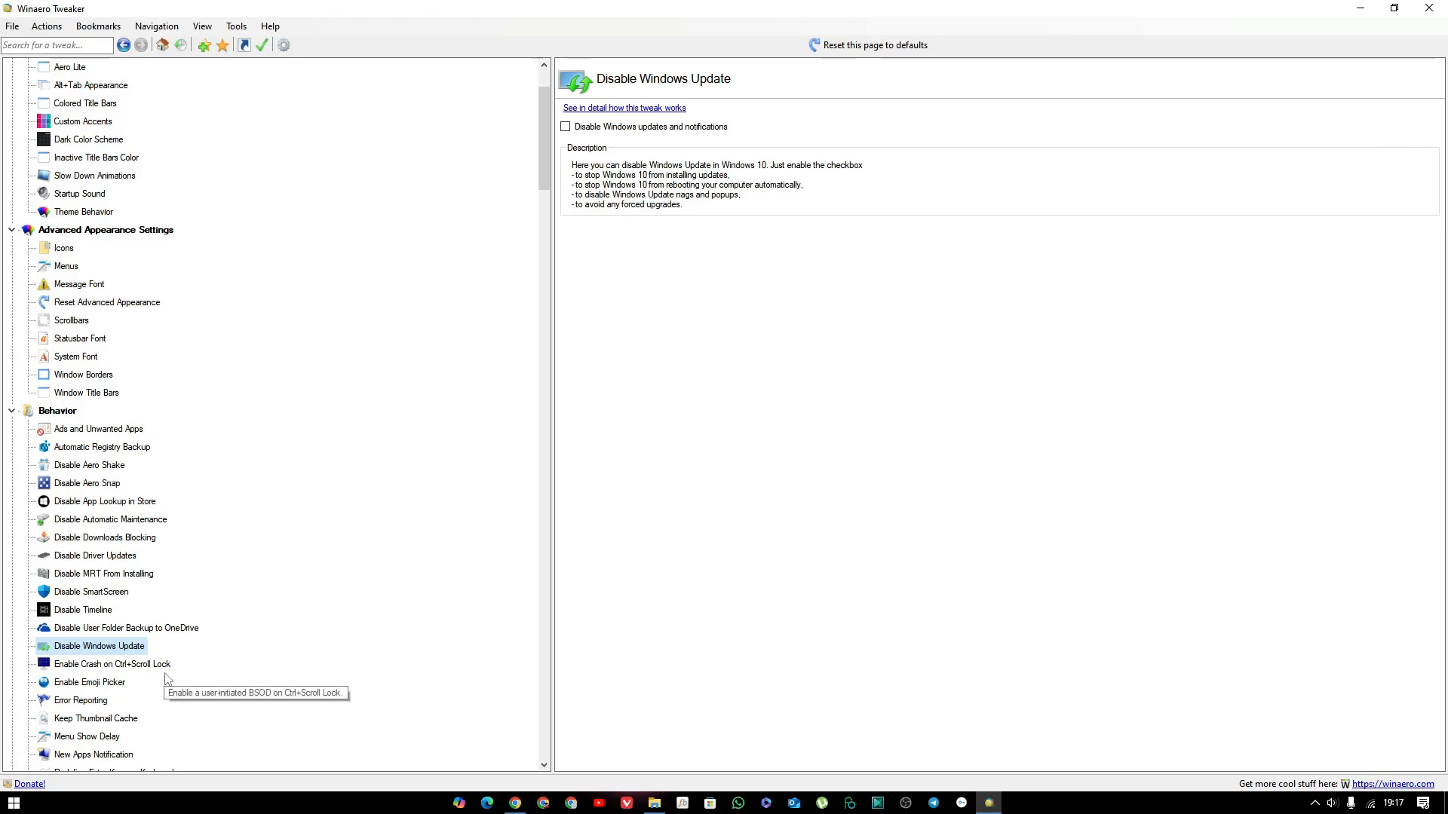
{"action": "left_click", "coordinate": [136, 664]}
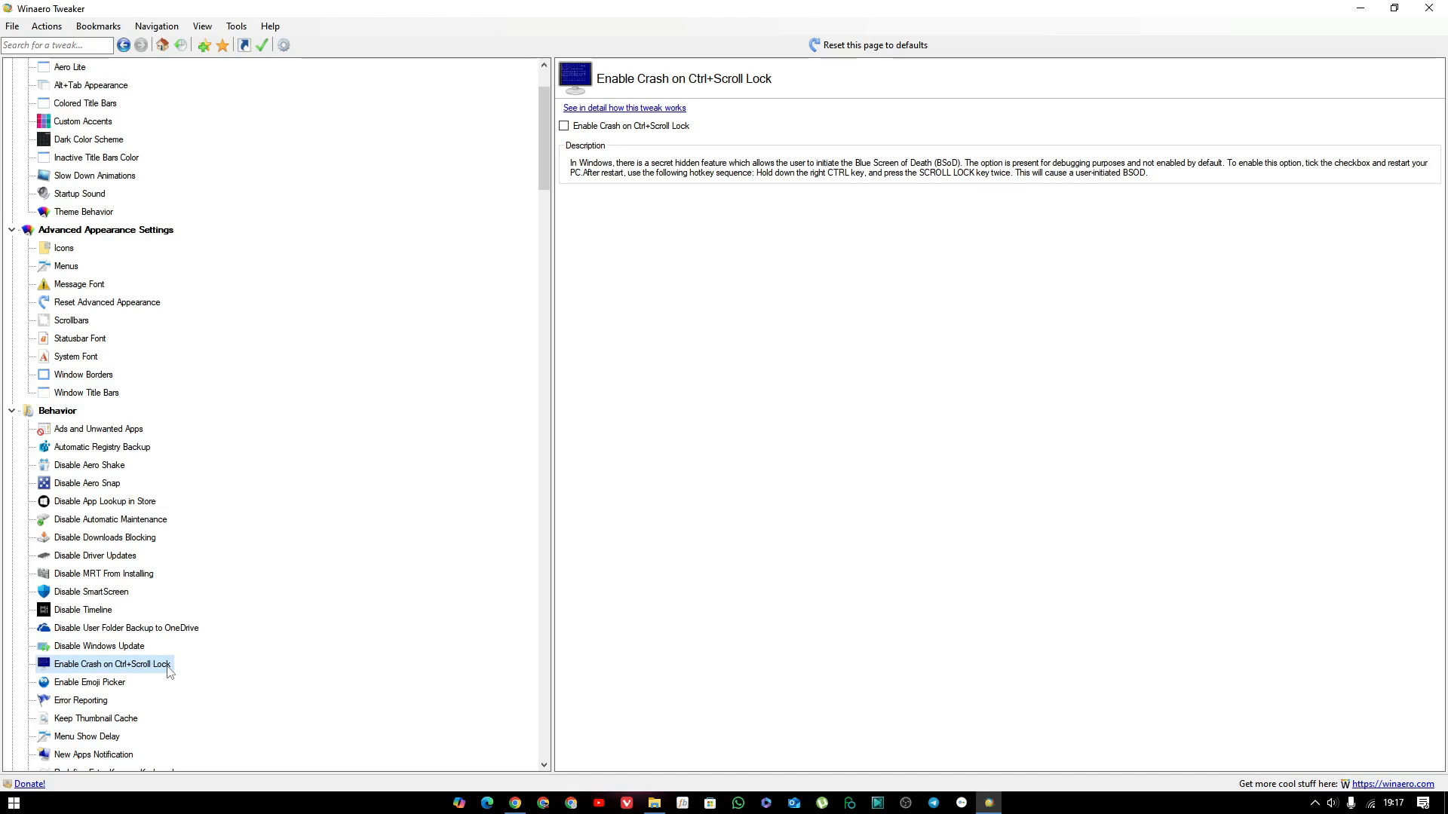
Examine the Behavior tweak pages for Emoji Picker, Error Reporting, Keep Thumbnail Cache, Menu Show Delay and New Apps Notification.
{"action": "left_click", "coordinate": [117, 686]}
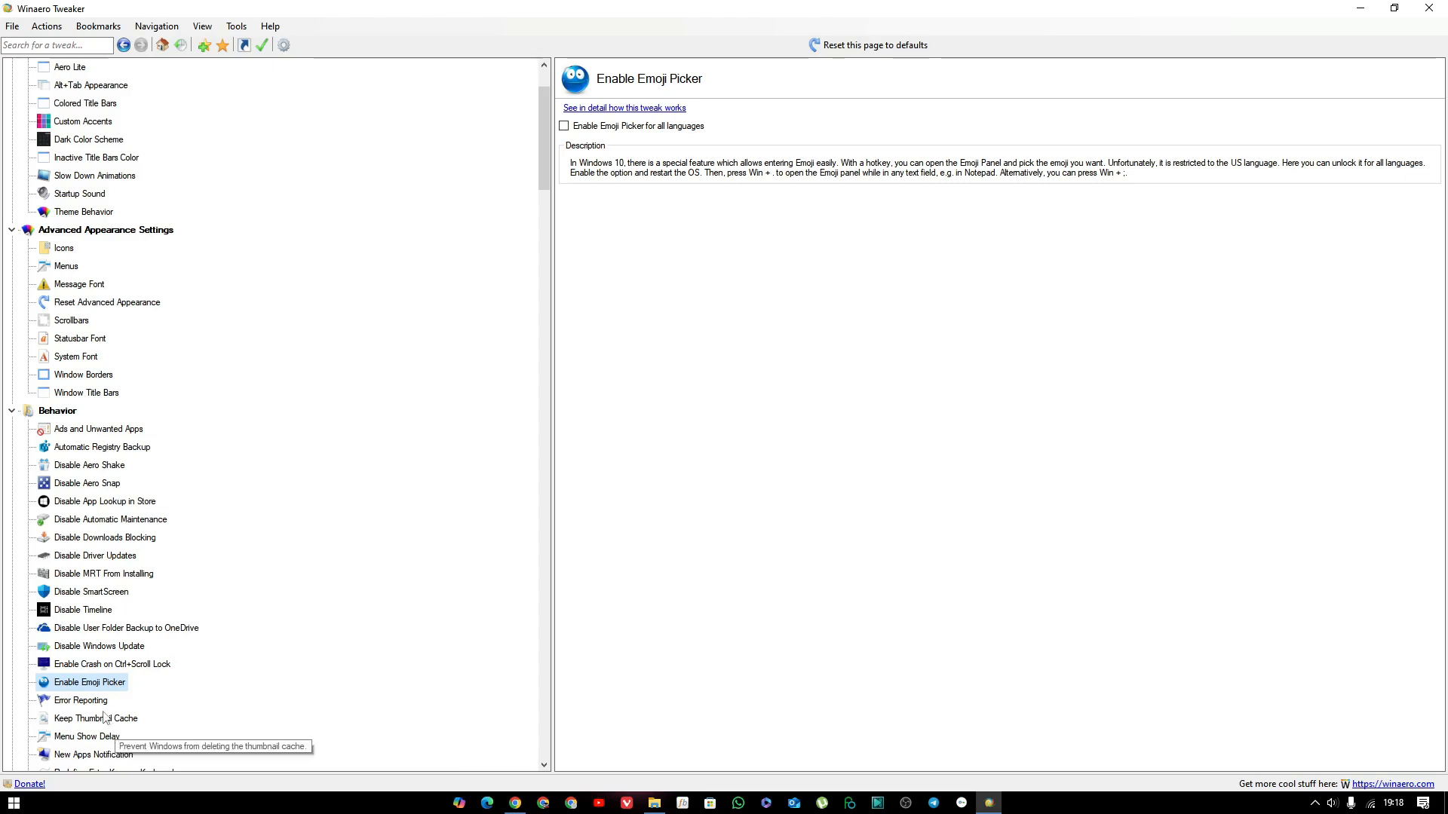
{"action": "left_click", "coordinate": [103, 703]}
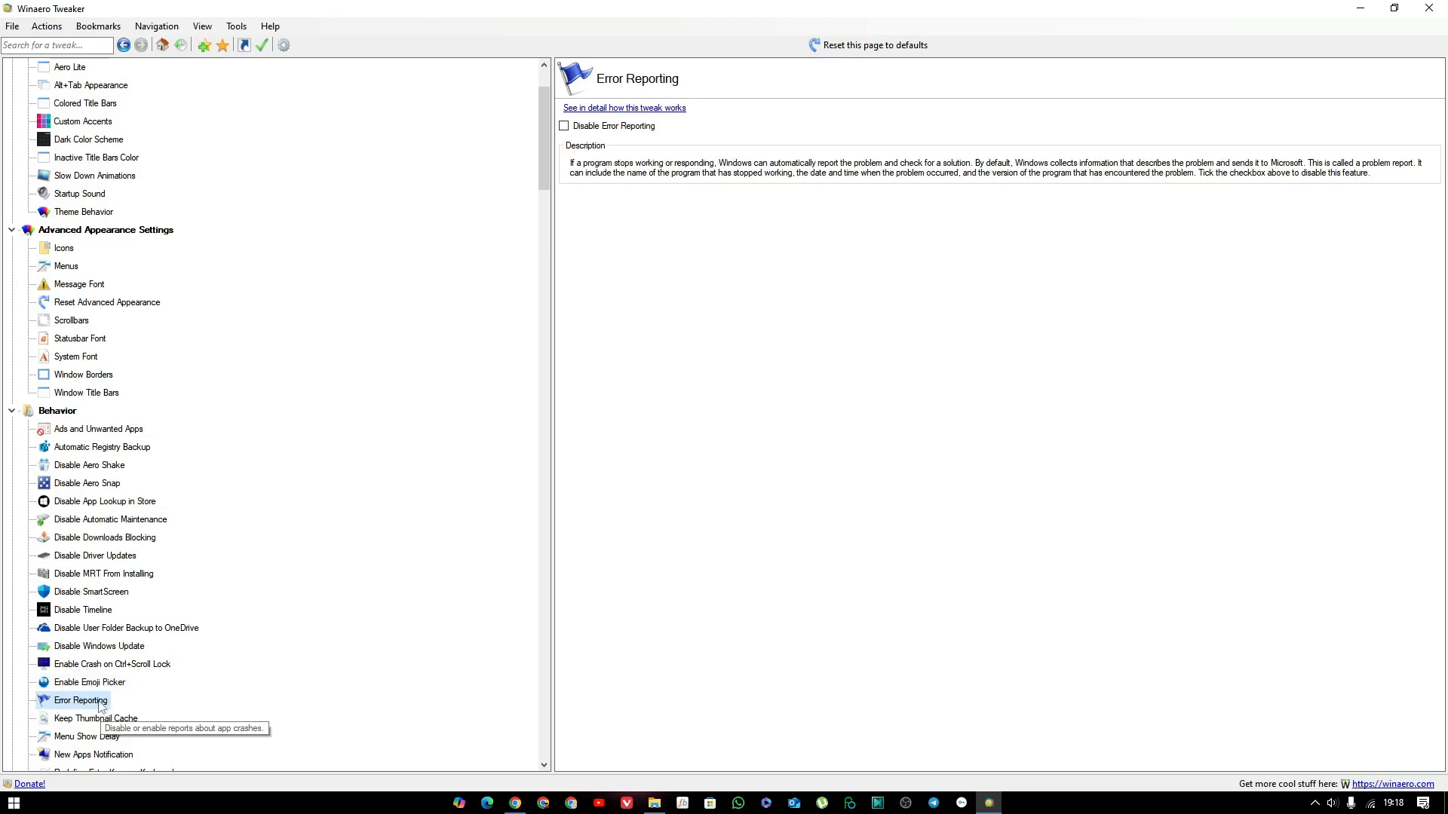
{"action": "left_click", "coordinate": [100, 722]}
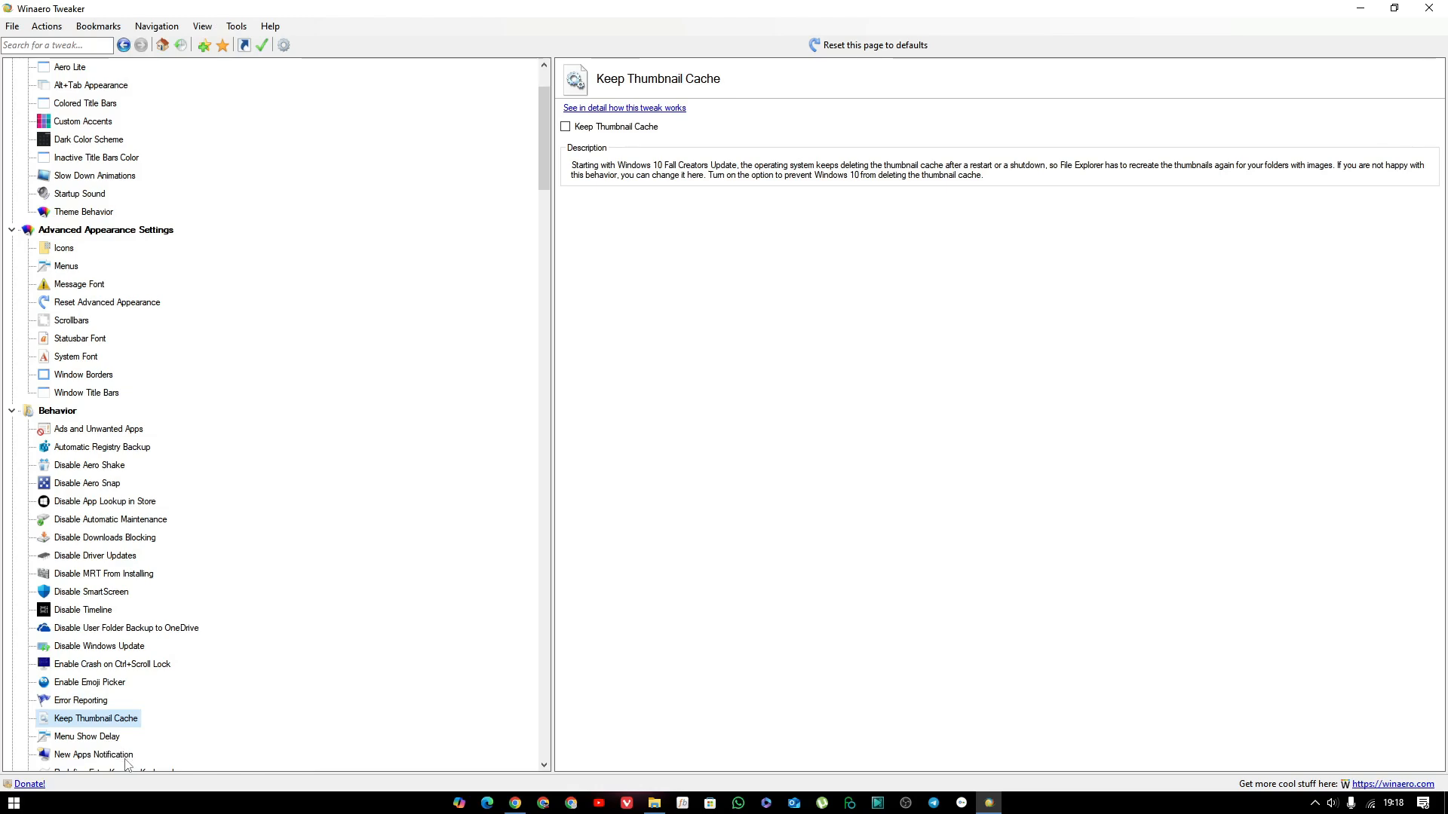
{"action": "scroll", "coordinate": [114, 756], "scroll_direction": "down", "scroll_amount": 1}
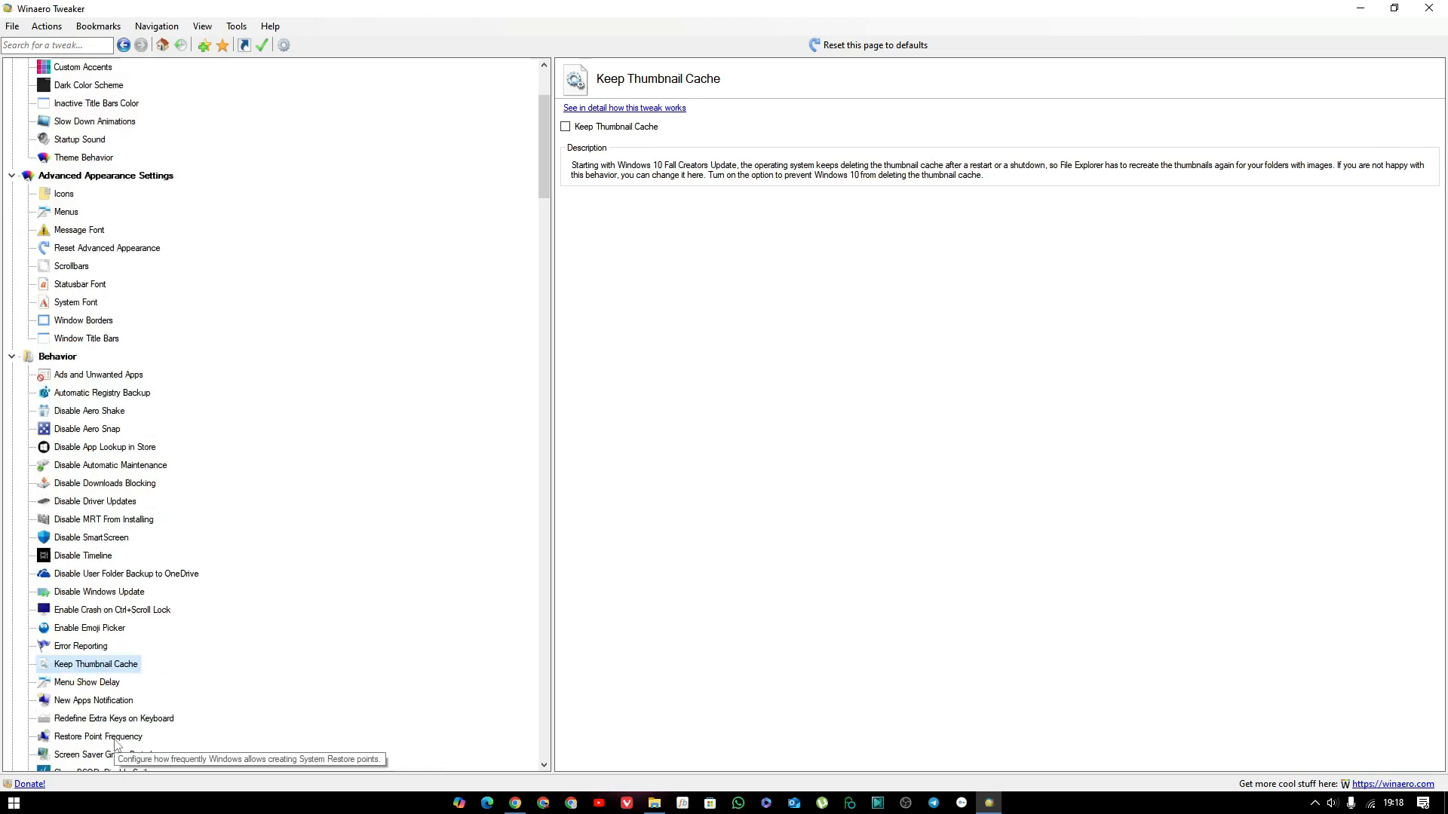
{"action": "left_click", "coordinate": [114, 683]}
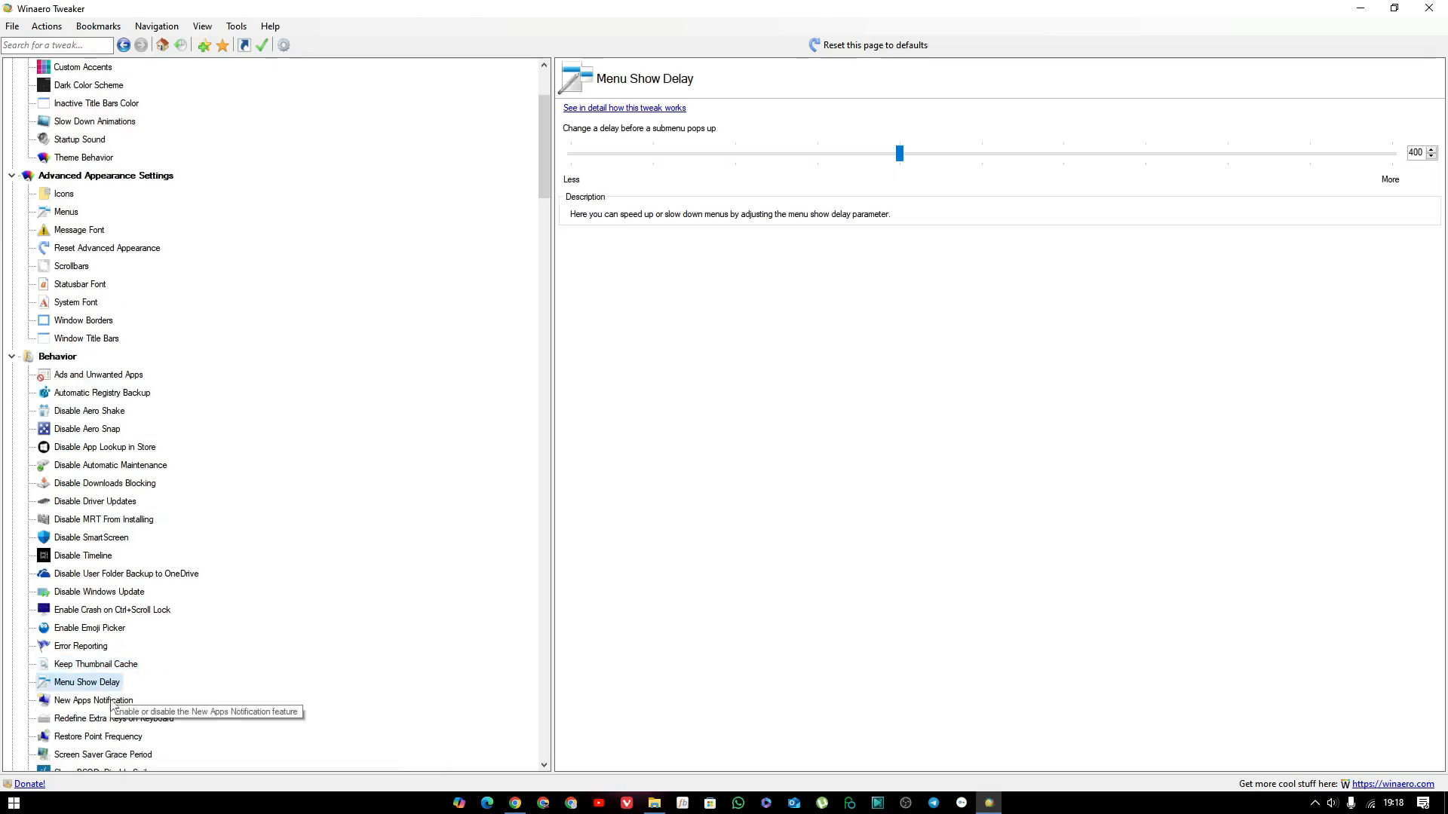
{"action": "left_click", "coordinate": [113, 703]}
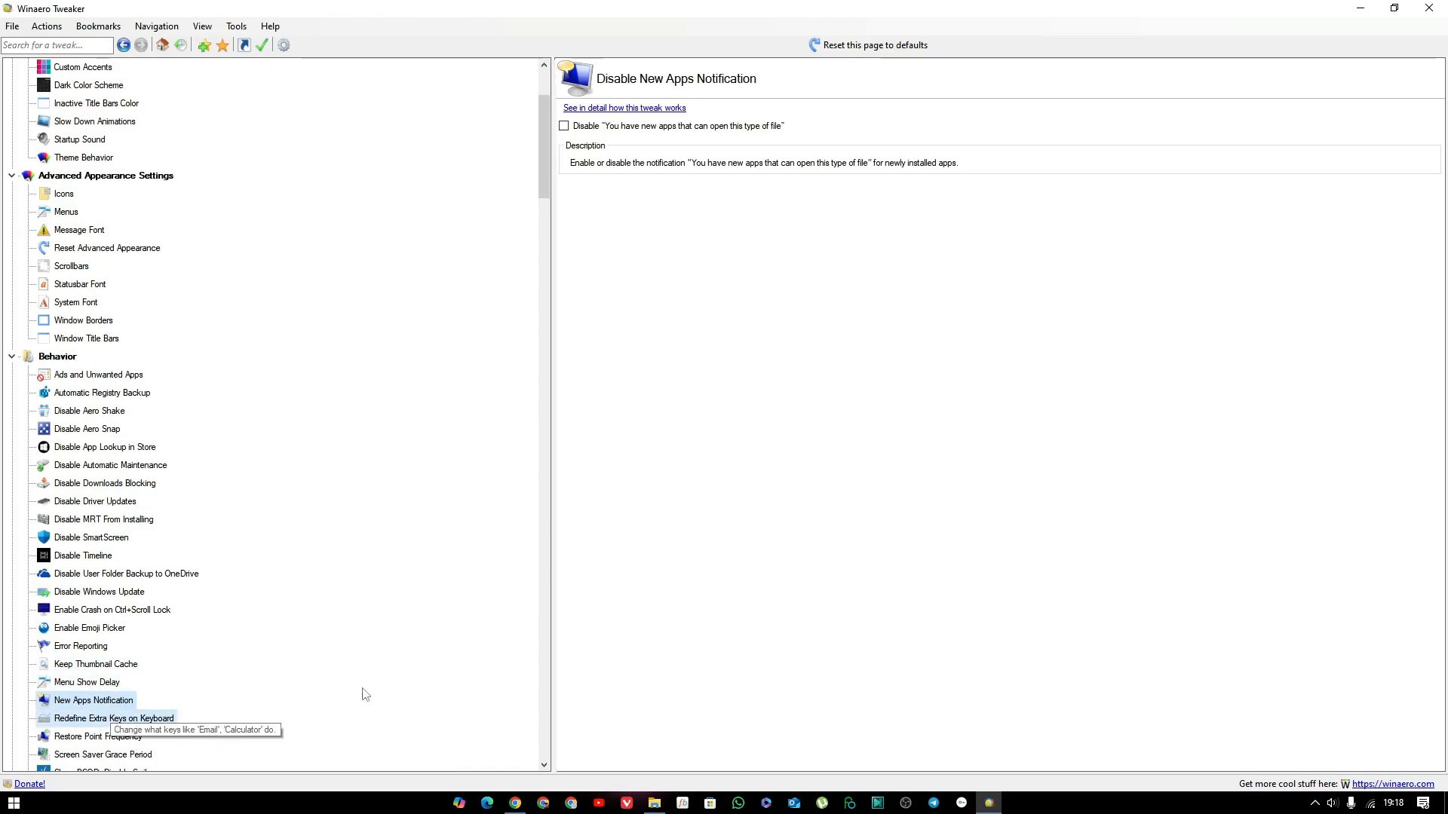
Examine the remaining Behavior tweak pages from Redefine Extra Keys through BSOD, Print Screen sound, Svchost threshold, USB protection and Safe Mode installer to XMouse Options.
{"action": "scroll", "coordinate": [293, 733], "scroll_direction": "down", "scroll_amount": 4}
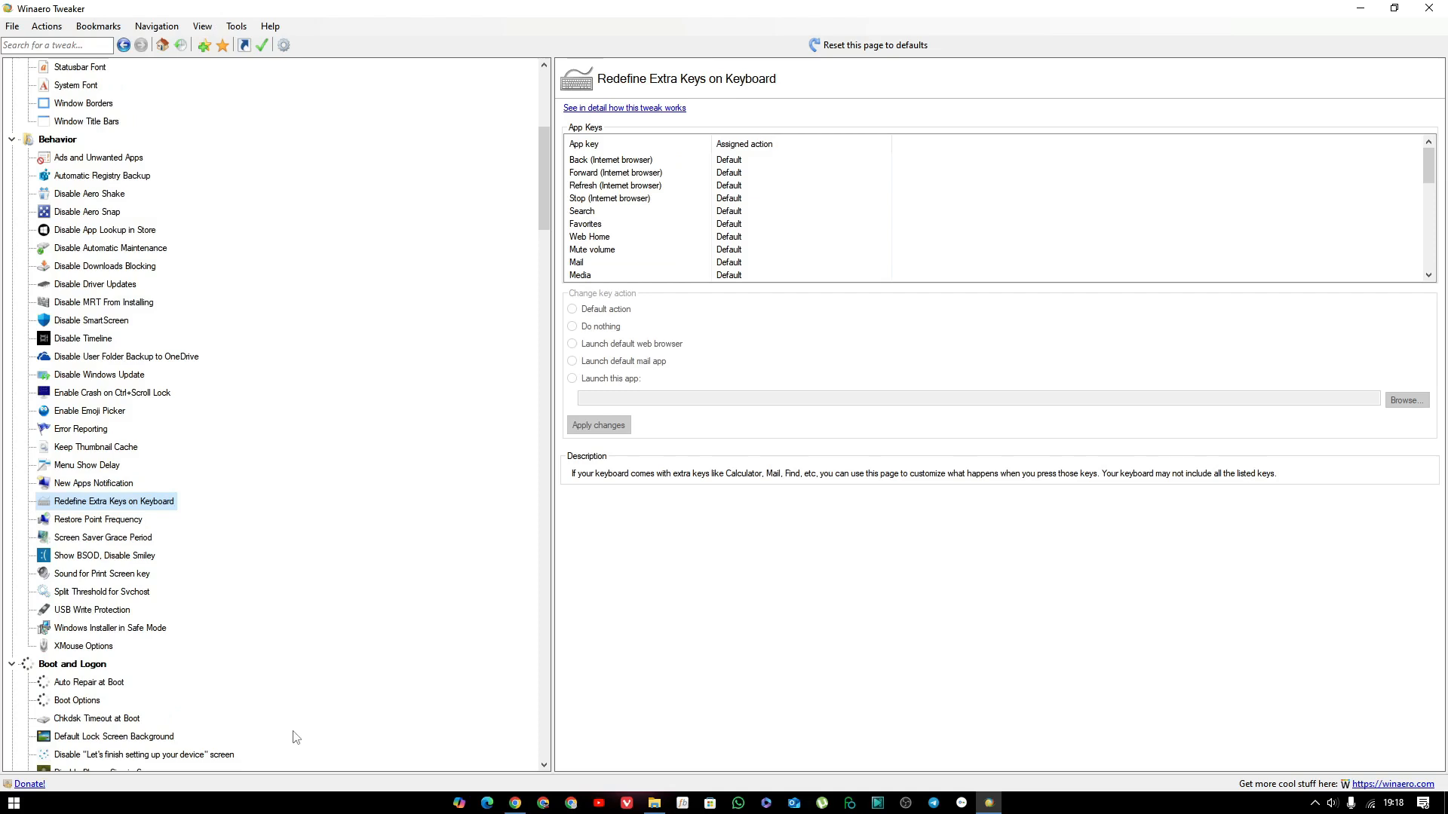
{"action": "left_click", "coordinate": [141, 563]}
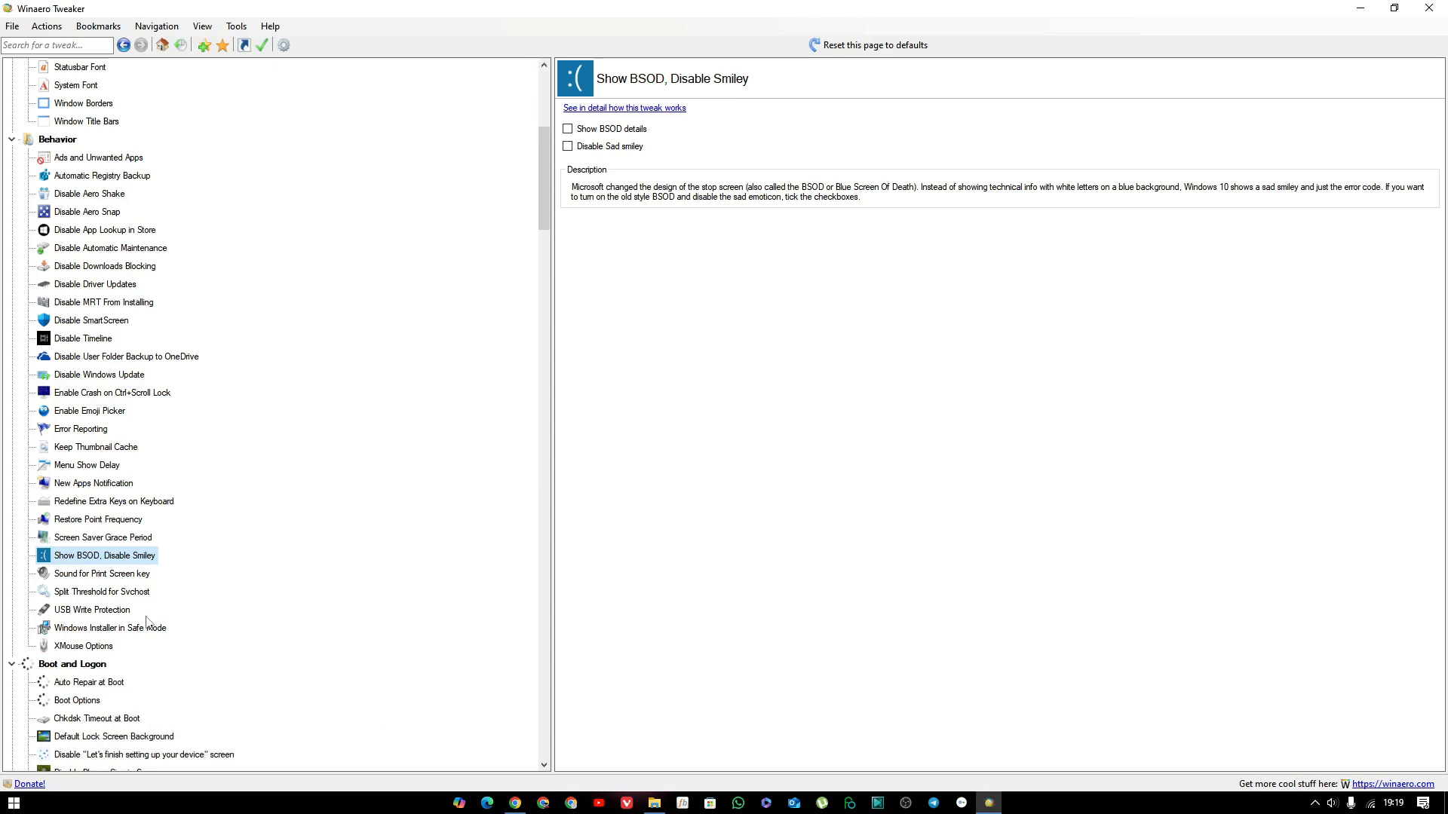
{"action": "left_click", "coordinate": [143, 579]}
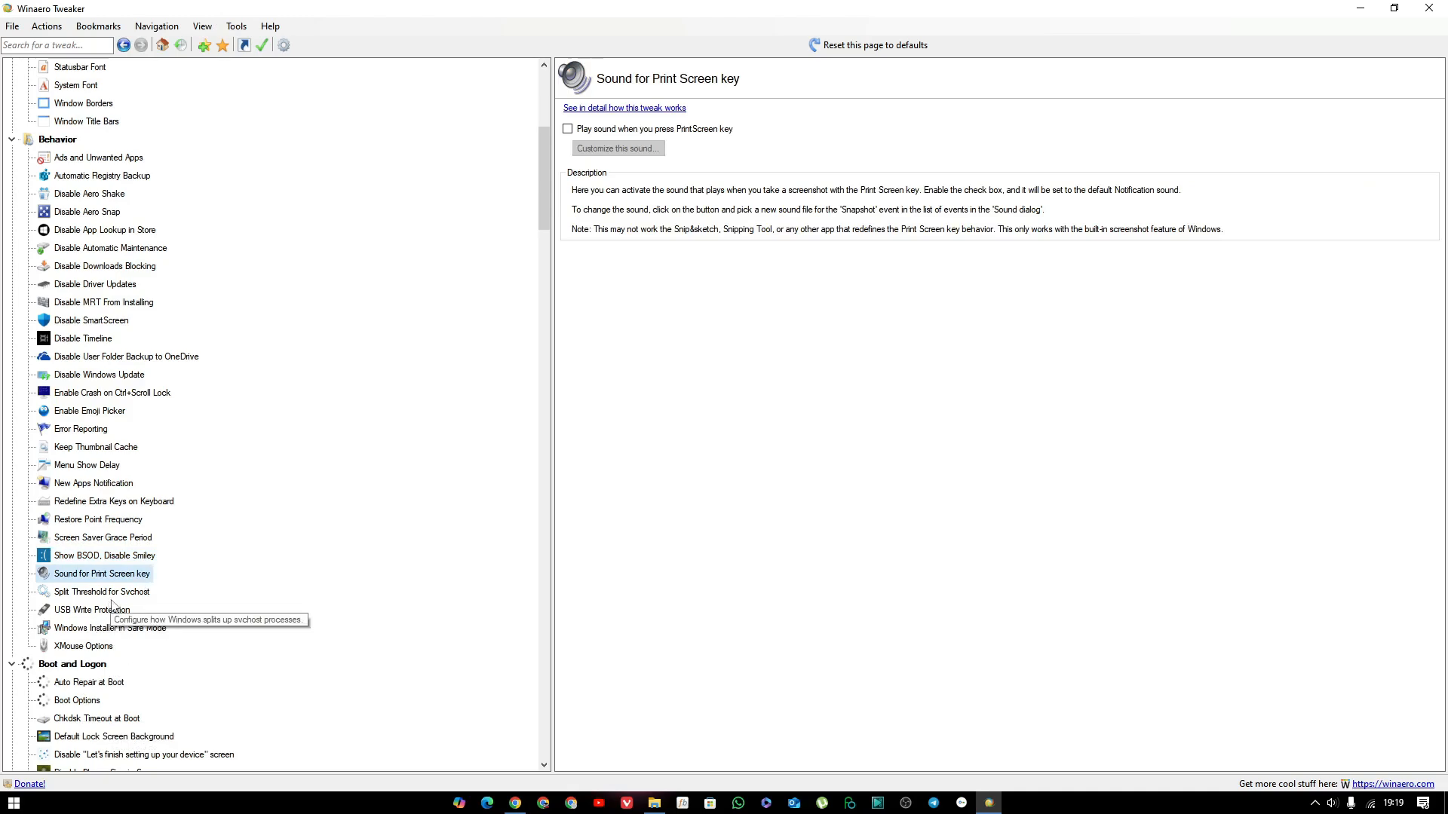
{"action": "left_click", "coordinate": [117, 596]}
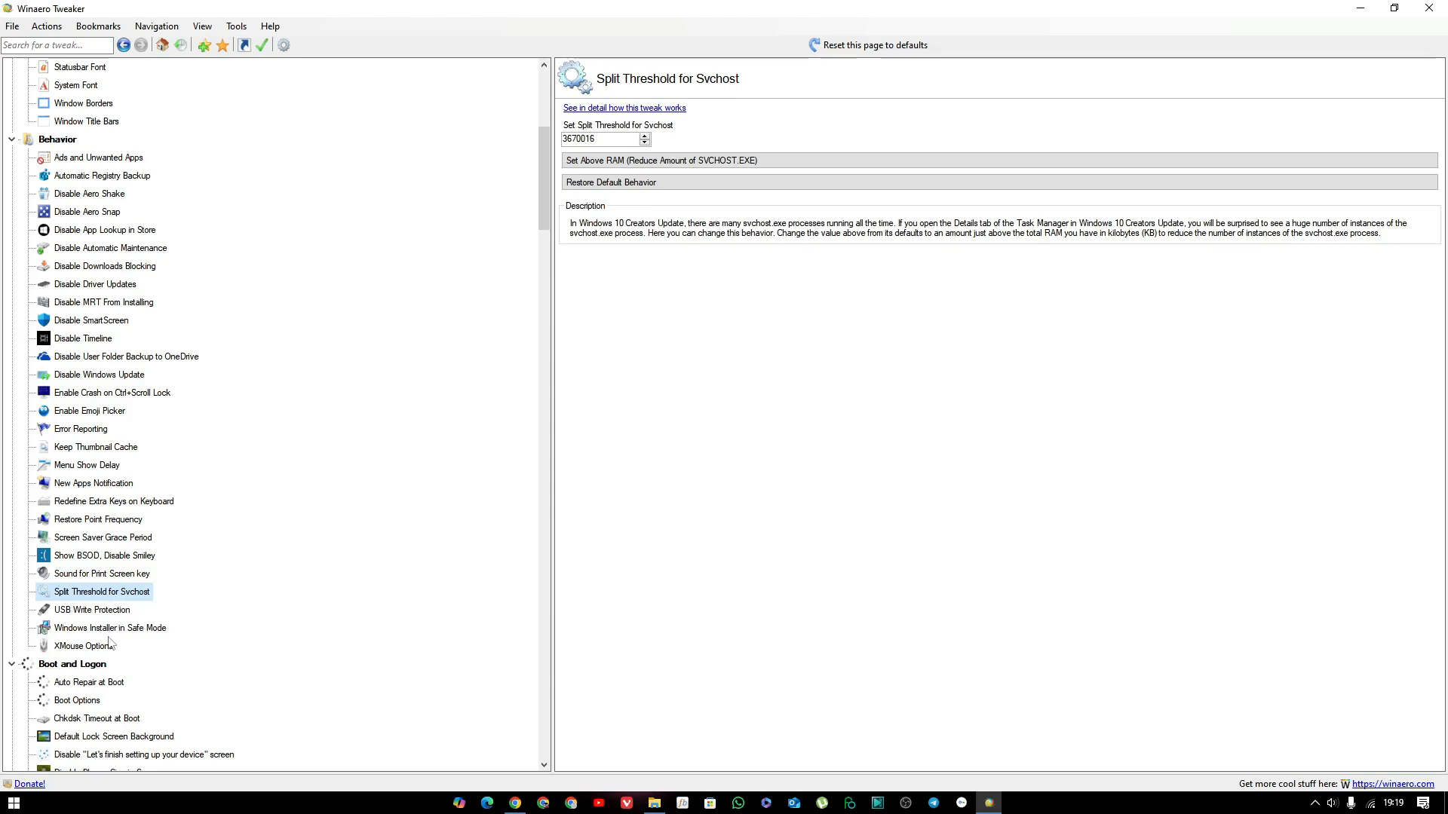
{"action": "key", "text": "Down"}
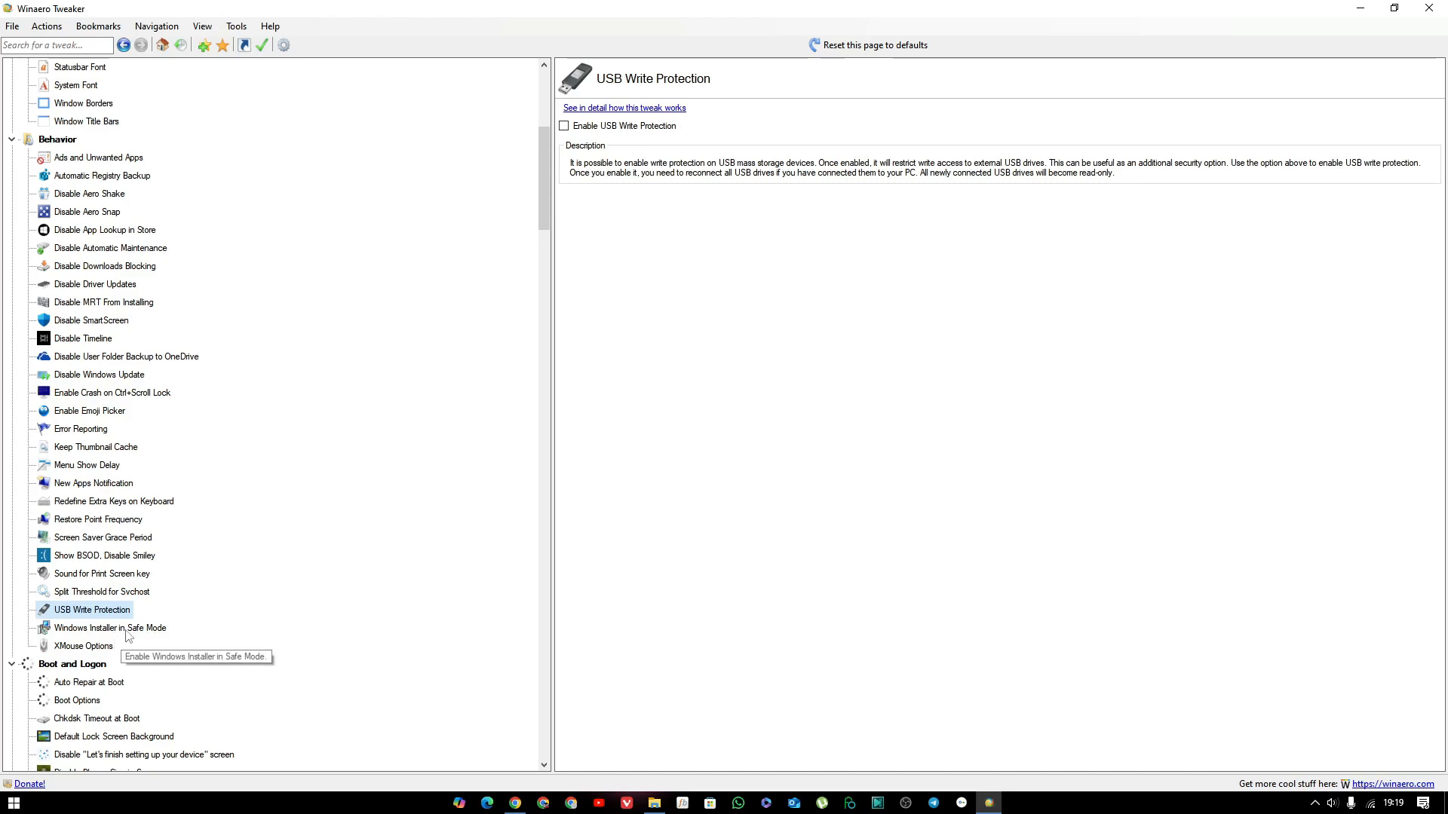
{"action": "left_click", "coordinate": [130, 631]}
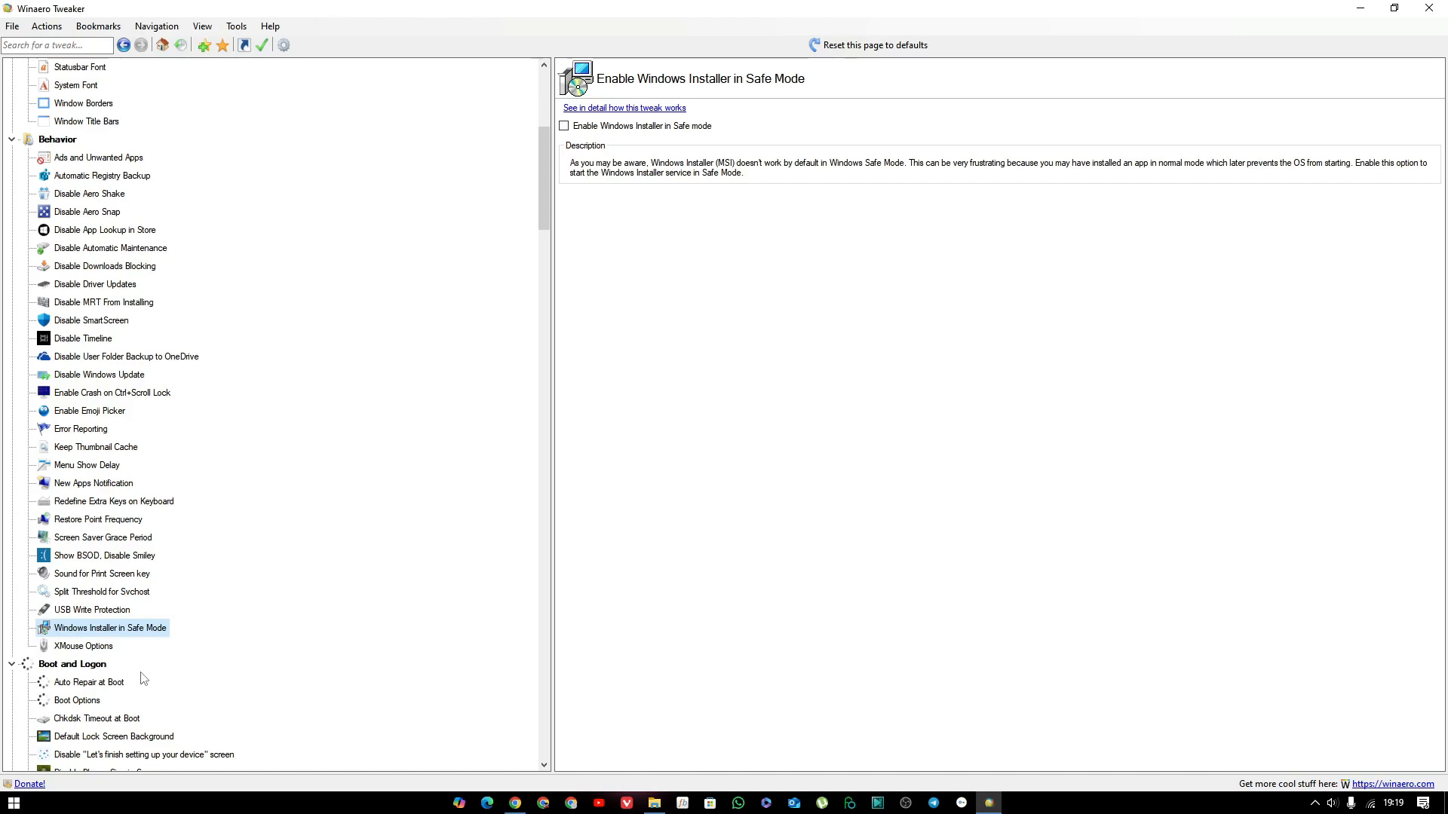
{"action": "left_click", "coordinate": [97, 650]}
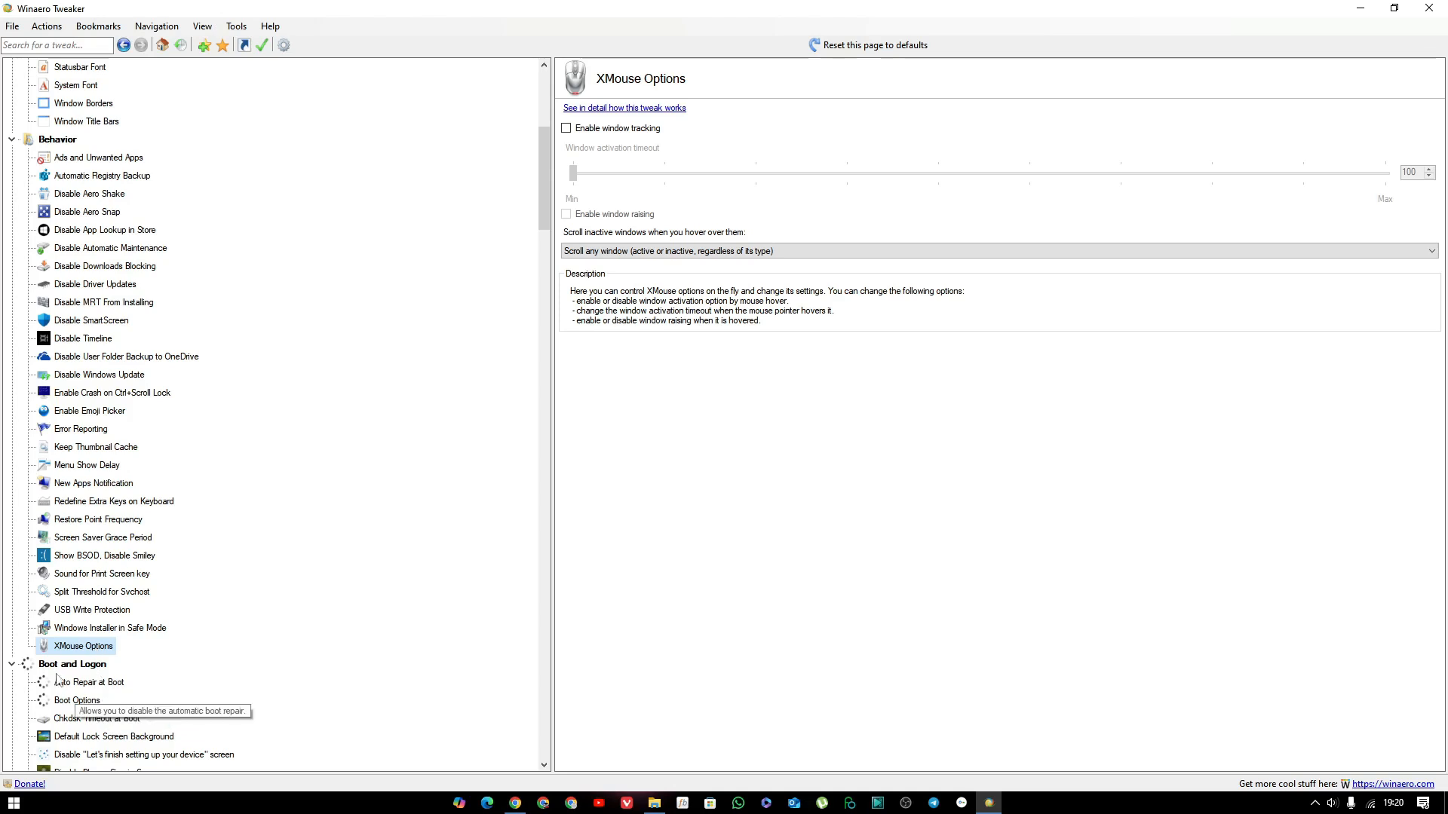
Examine the Boot and Logon tweak pages for Auto Repair at Boot, Boot Options, Chkdsk Timeout and Default Lock Screen Background.
{"action": "scroll", "coordinate": [58, 679], "scroll_direction": "down", "scroll_amount": 1}
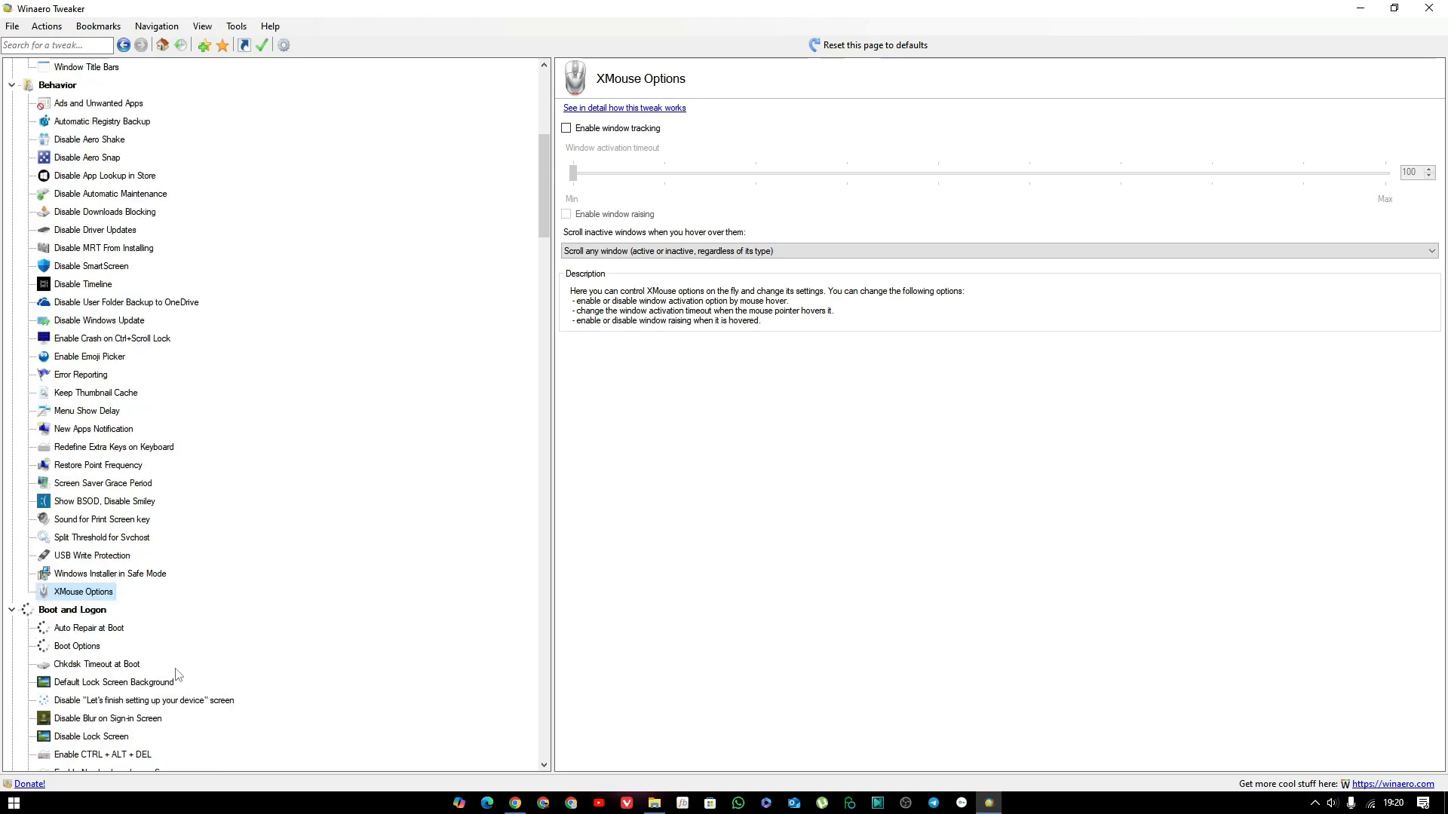
{"action": "left_click", "coordinate": [89, 629]}
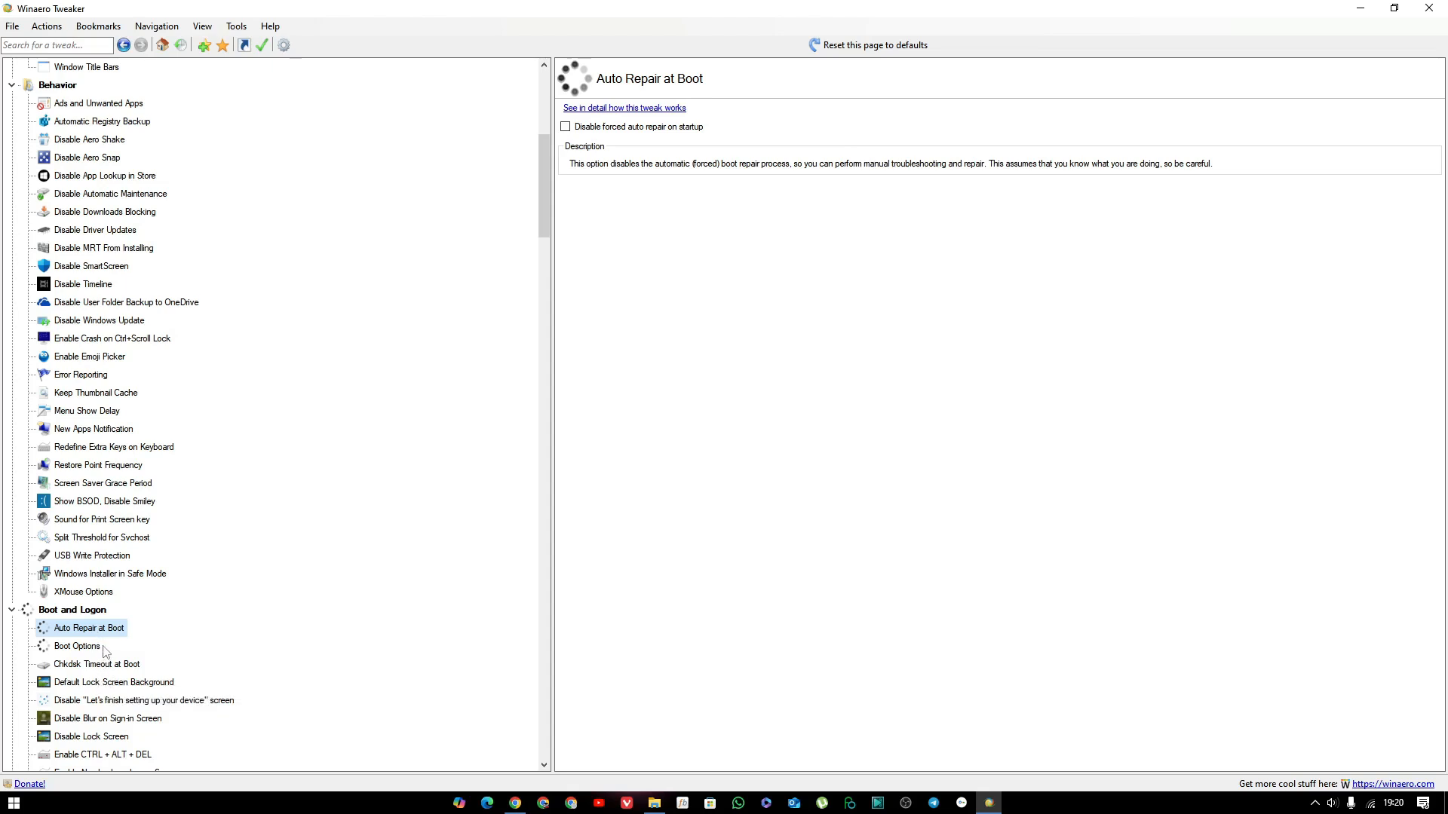
{"action": "left_click", "coordinate": [87, 649]}
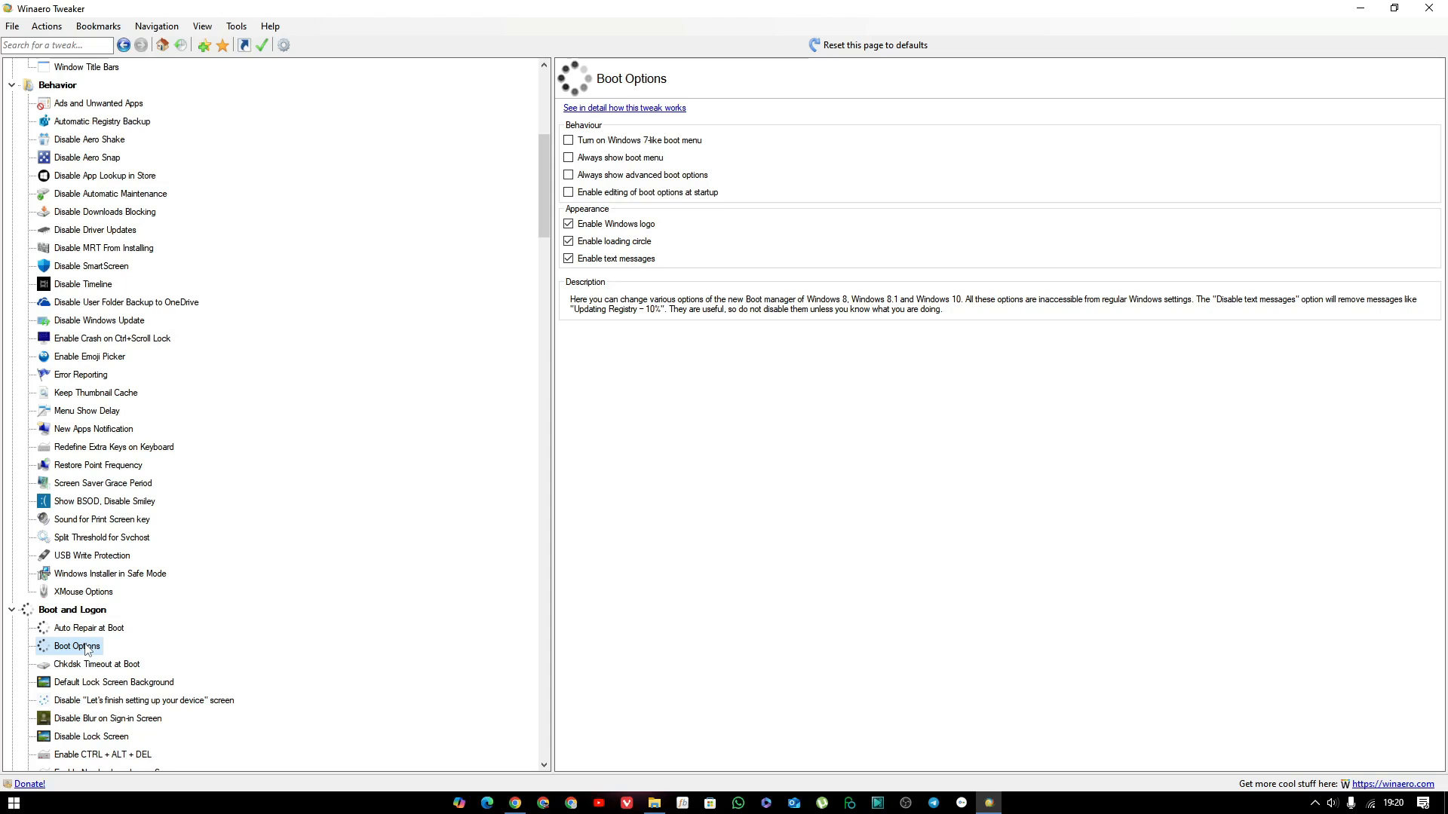
{"action": "left_click", "coordinate": [86, 665]}
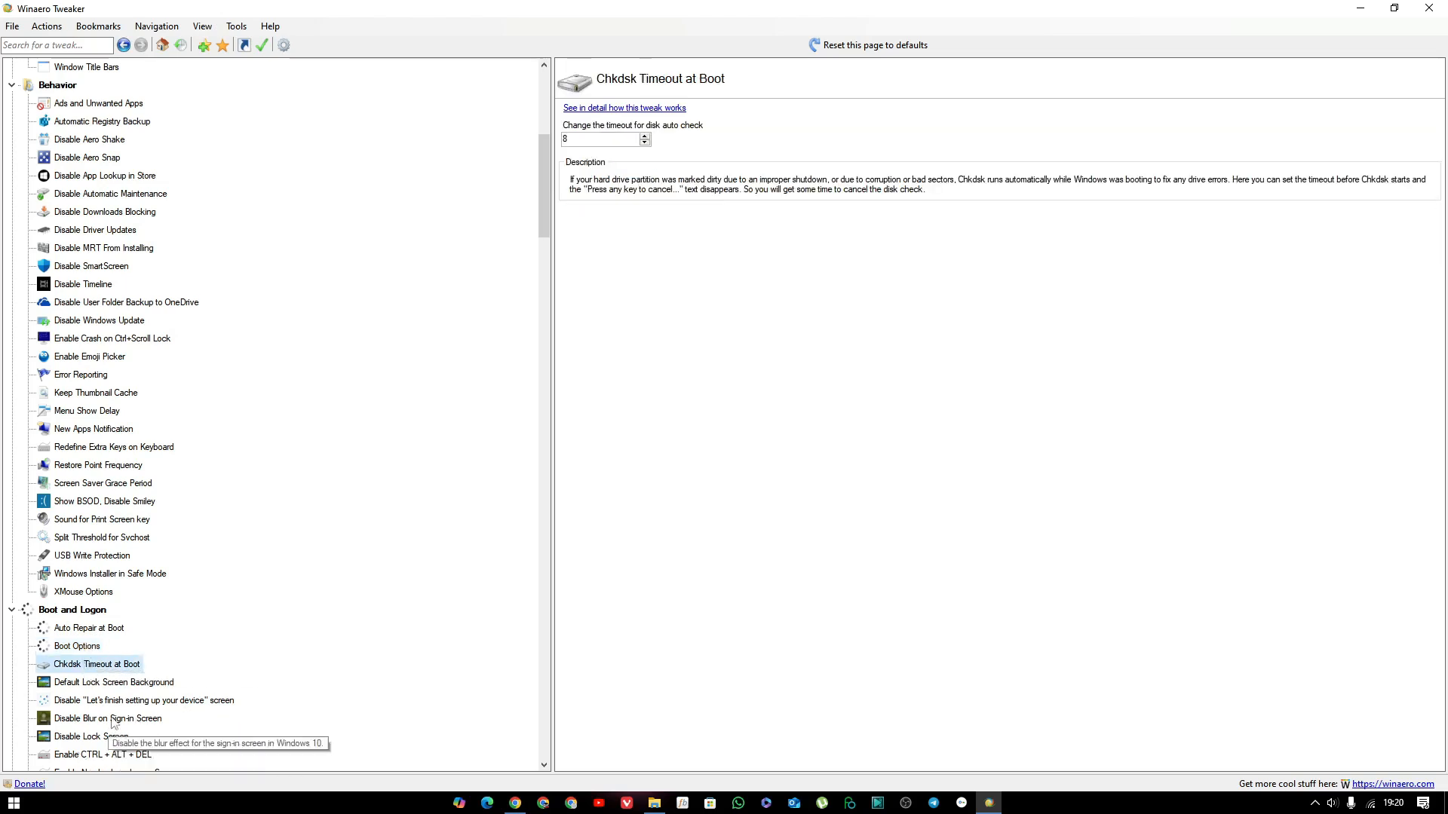
{"action": "left_click", "coordinate": [140, 683]}
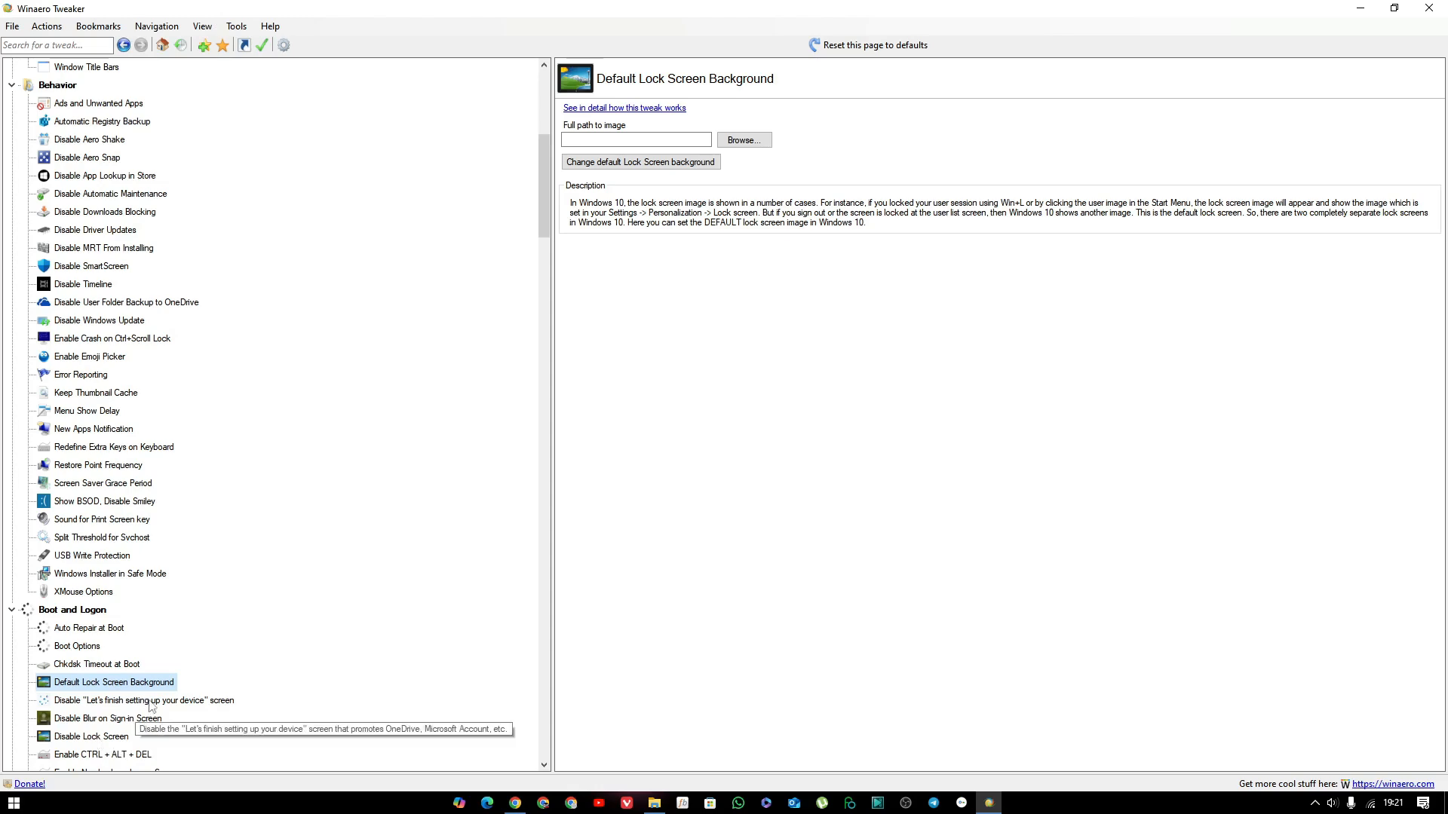
Examine the Boot and Logon tweak pages for the device setup screen, sign-in blur, Lock Screen and CTRL + ALT + DEL logon requirement.
{"action": "left_click", "coordinate": [152, 701]}
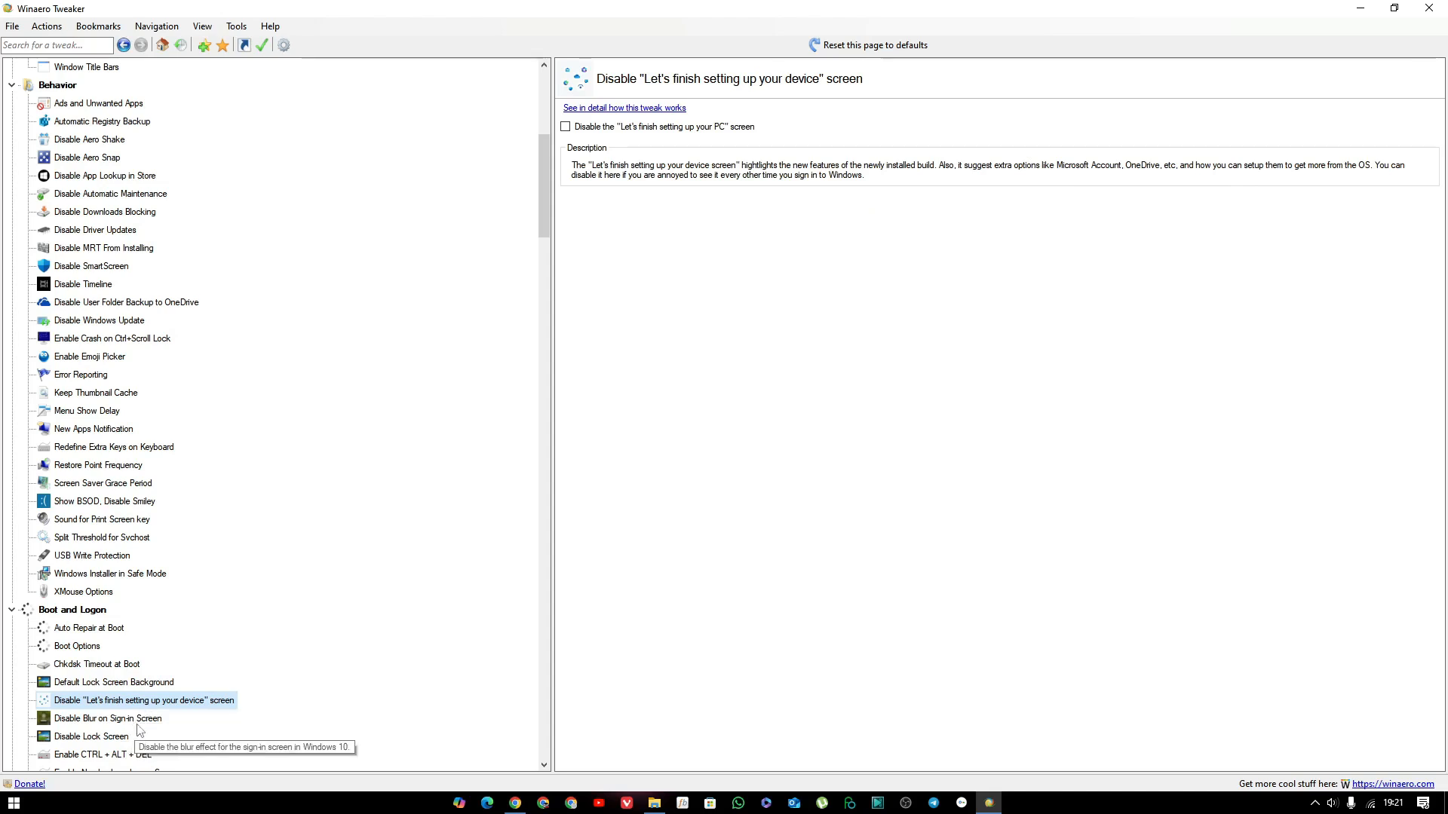
{"action": "left_click", "coordinate": [138, 720]}
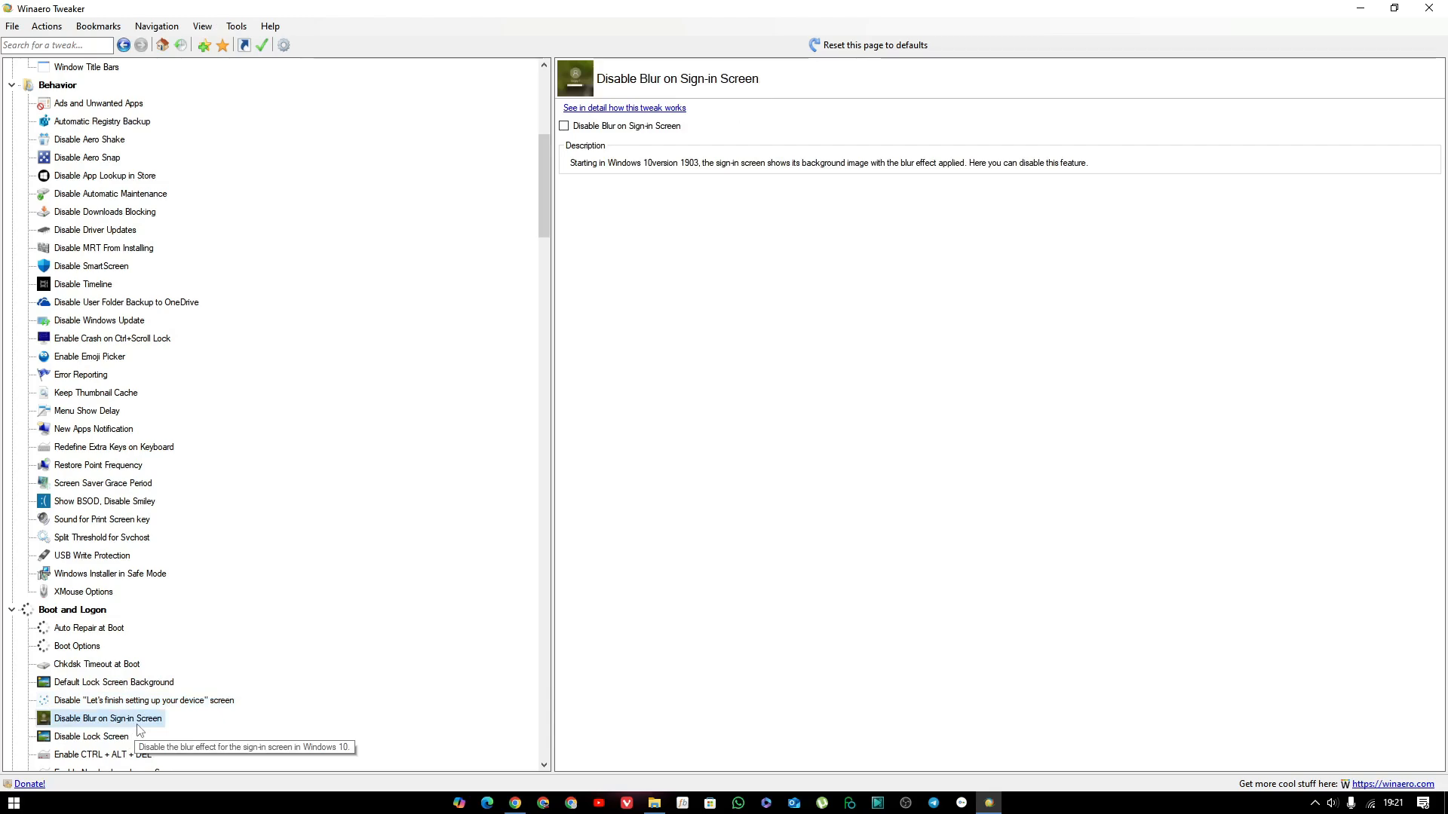
{"action": "left_click", "coordinate": [128, 746]}
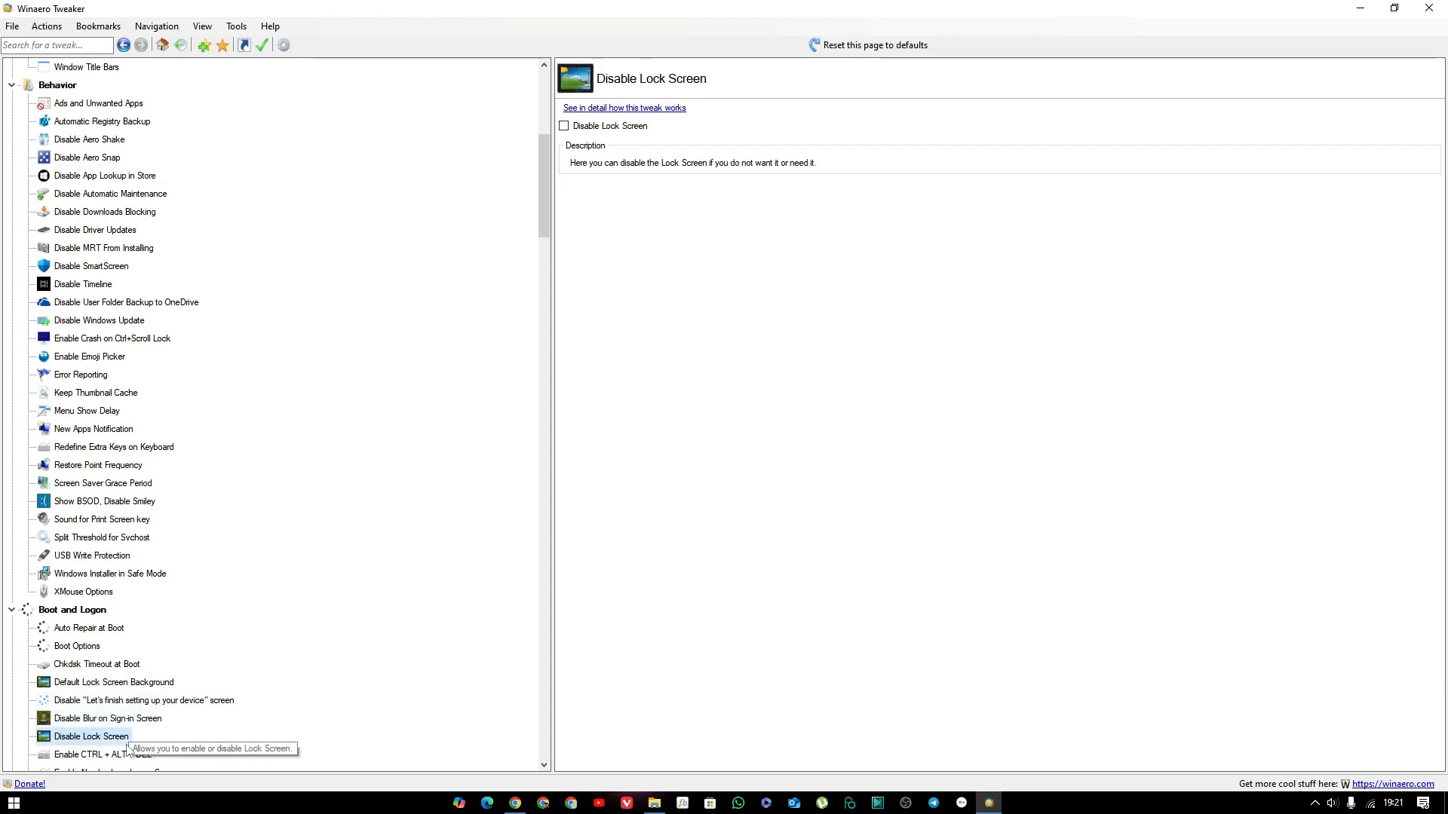
{"action": "left_click", "coordinate": [123, 756]}
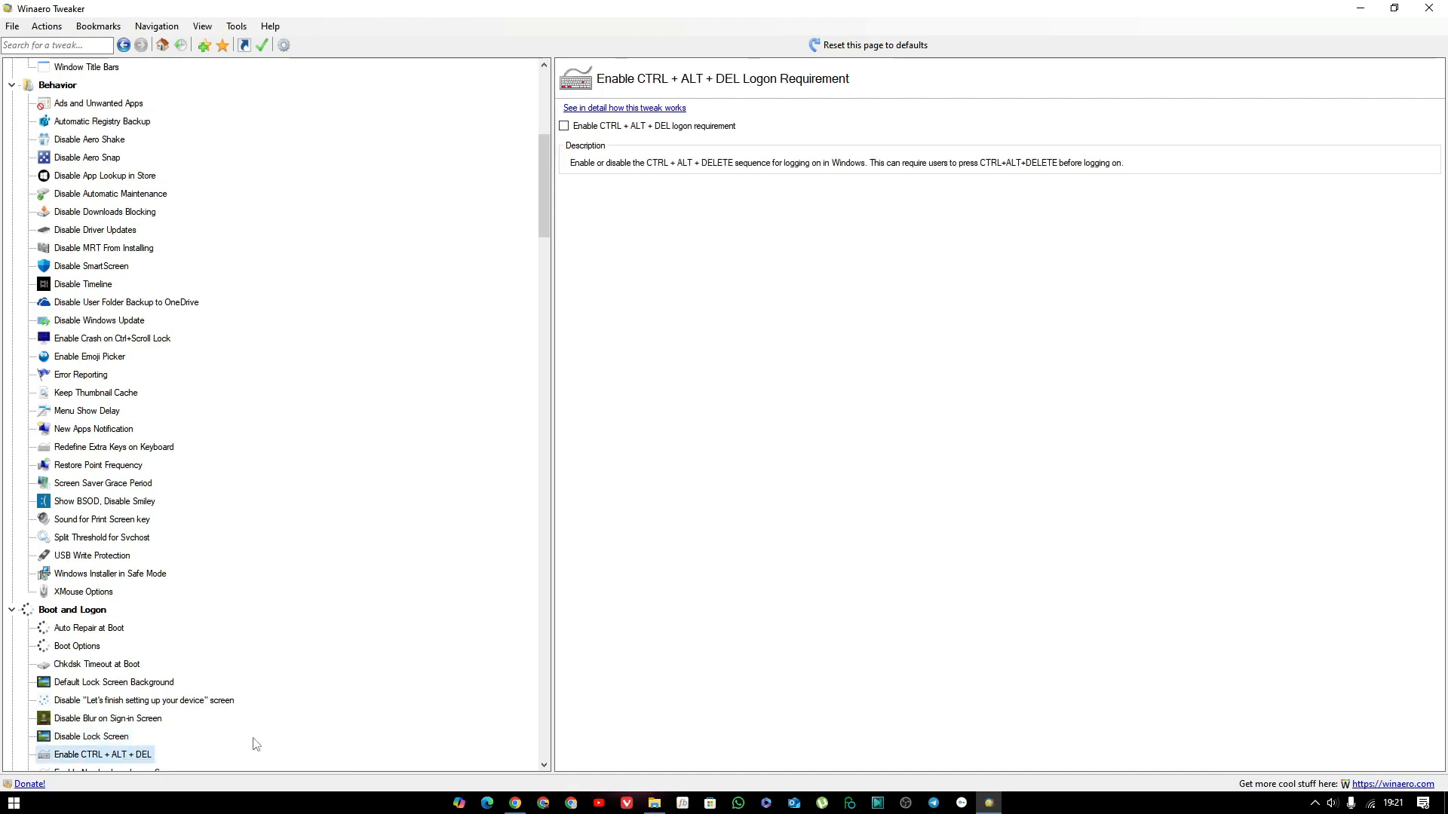
Examine the Boot and Logon tweak pages for the lock screen network icon, login screen power button, Sign-in Message and Verbose Logon Messages.
{"action": "scroll", "coordinate": [256, 744], "scroll_direction": "down", "scroll_amount": 1}
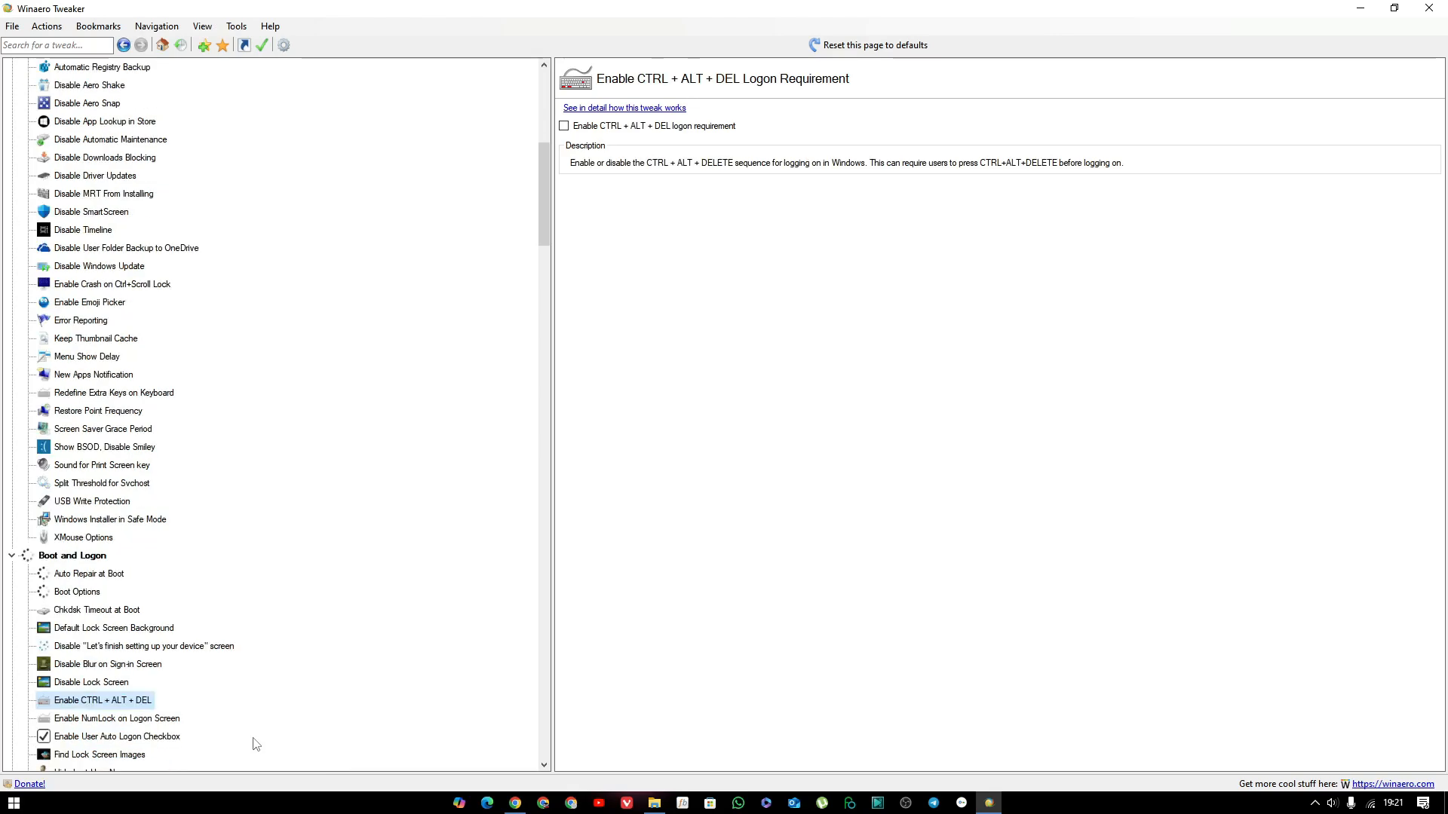
{"action": "scroll", "coordinate": [254, 729], "scroll_direction": "down", "scroll_amount": 1}
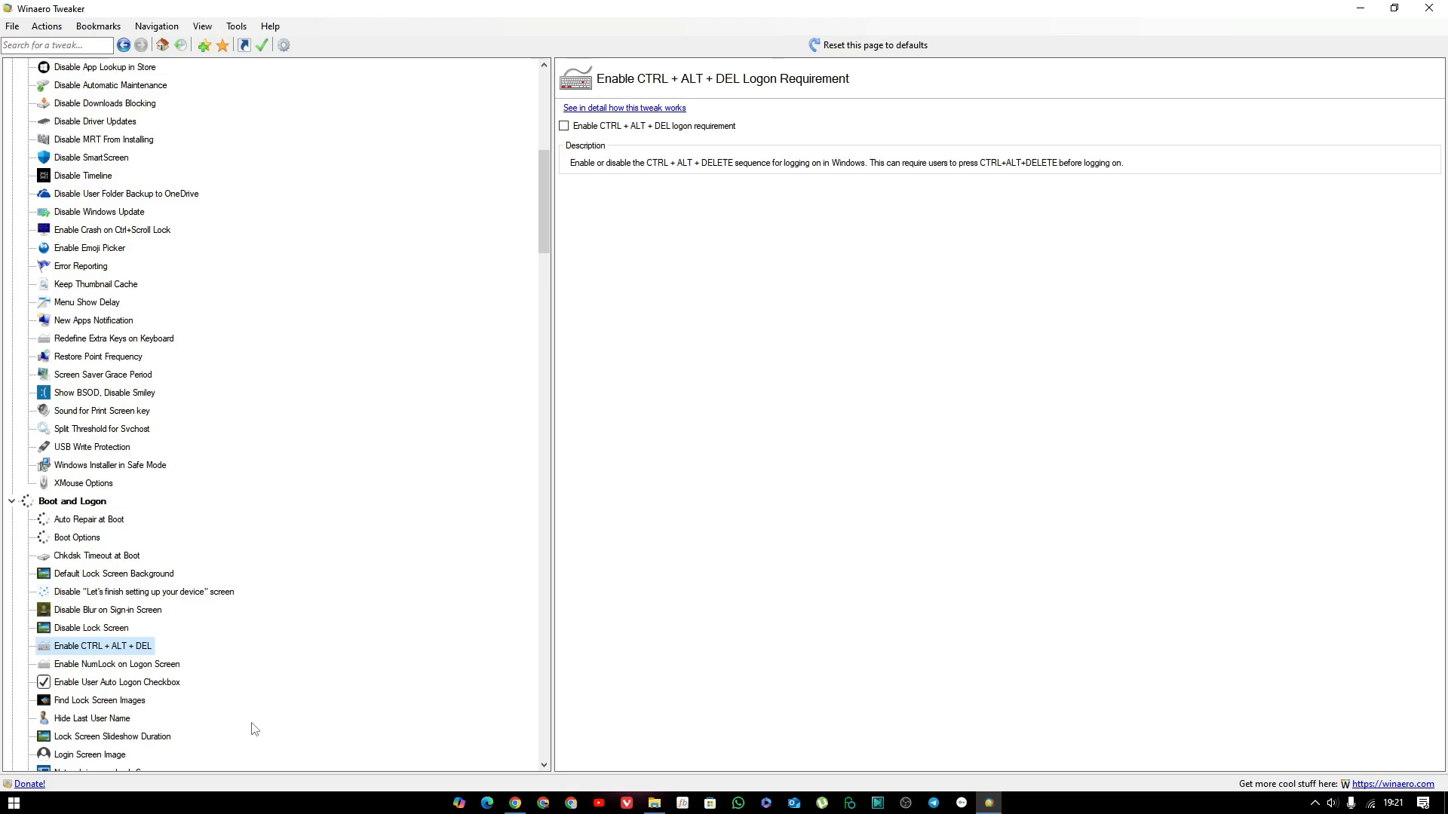
{"action": "scroll", "coordinate": [255, 729], "scroll_direction": "down", "scroll_amount": 4}
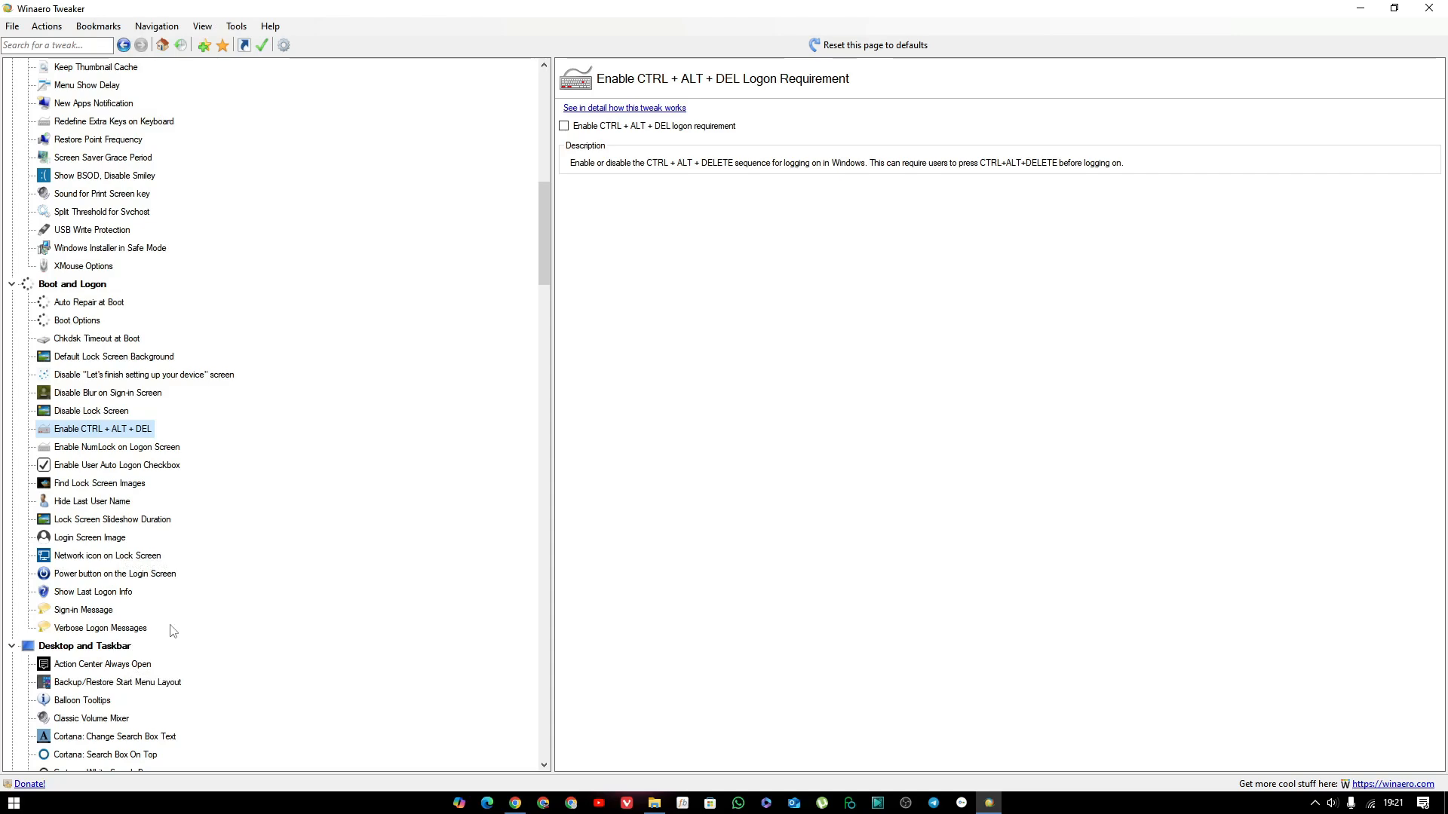
{"action": "left_click", "coordinate": [95, 561]}
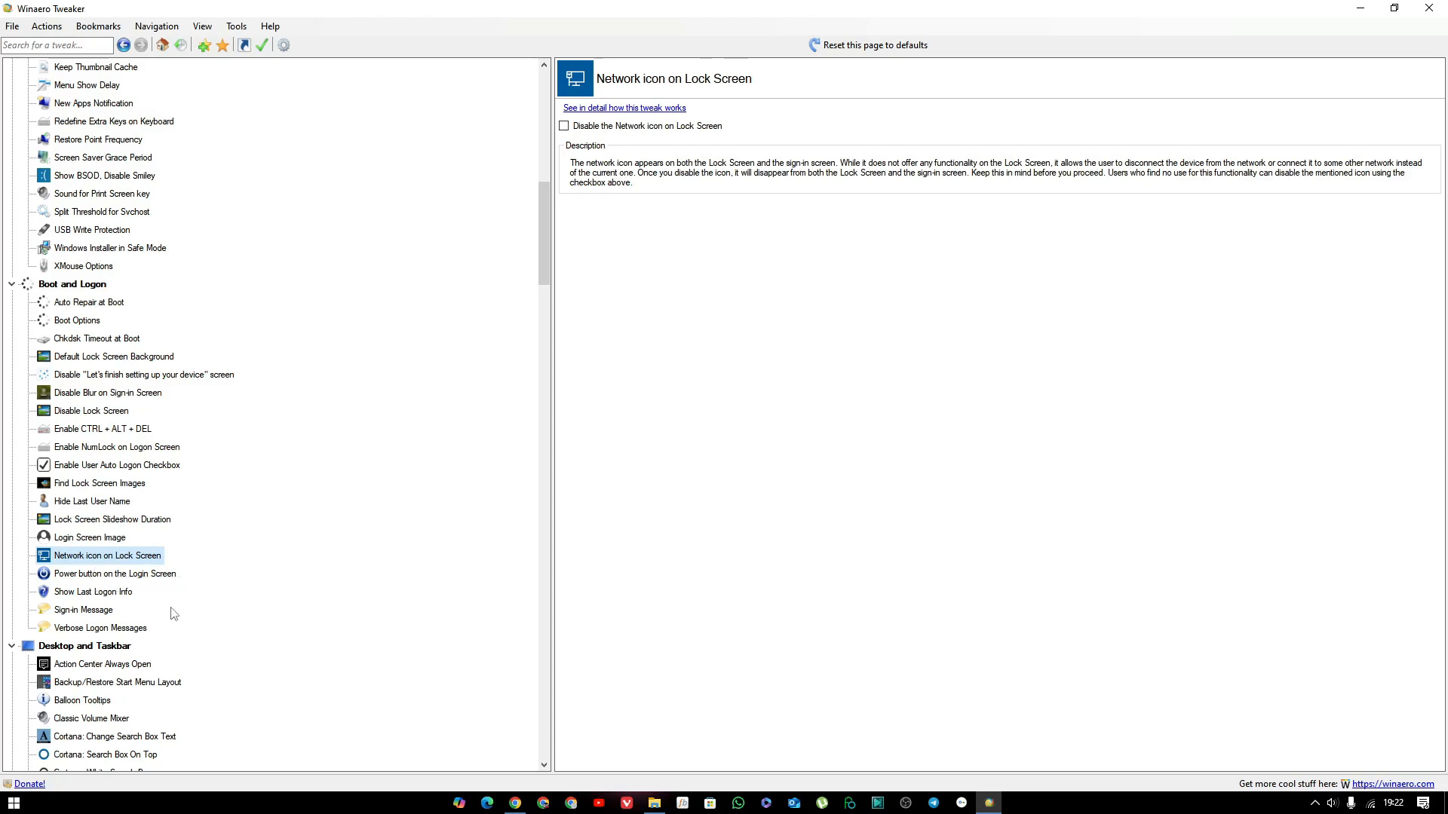
{"action": "left_click", "coordinate": [154, 575]}
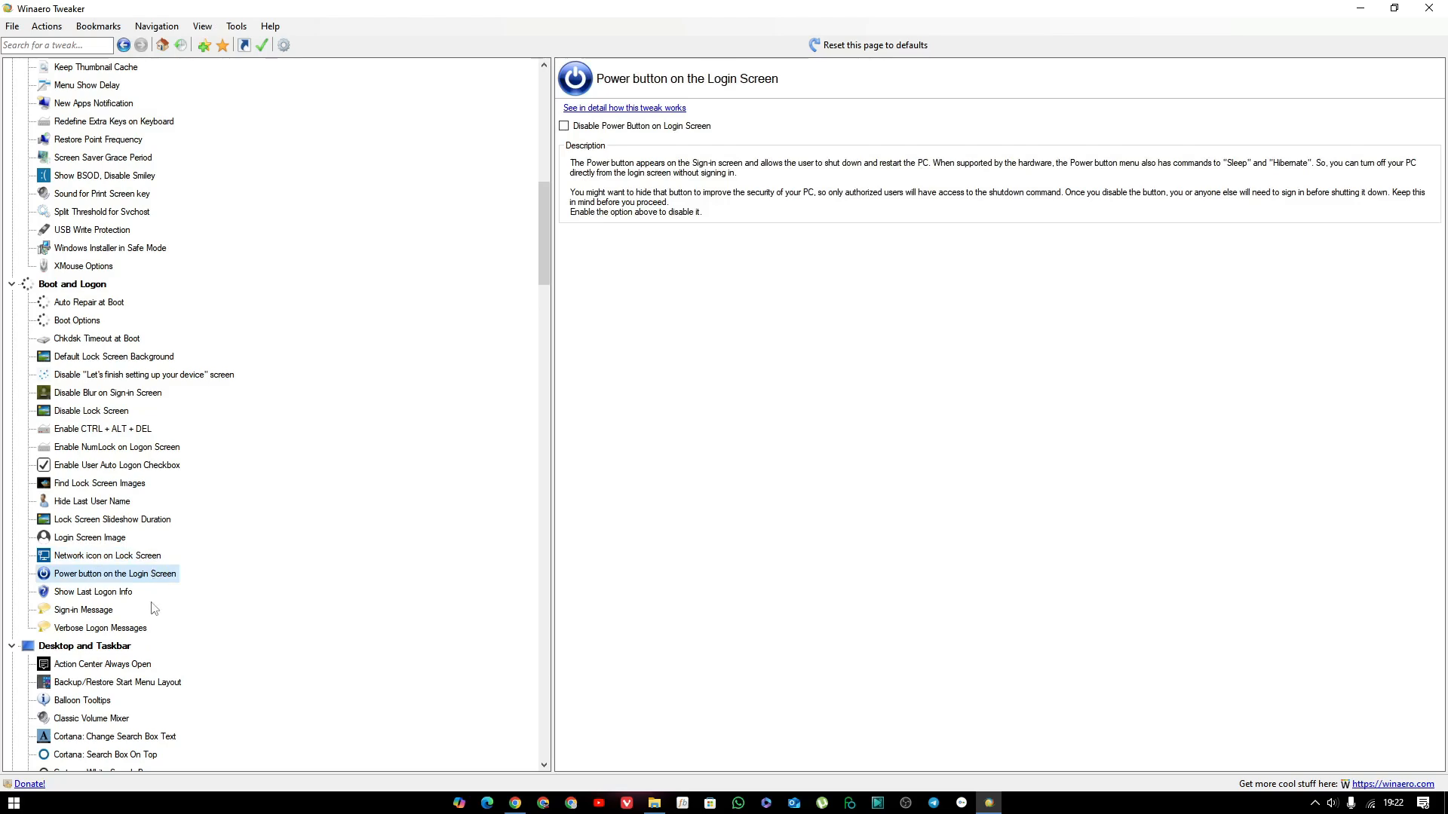
{"action": "left_click", "coordinate": [110, 612]}
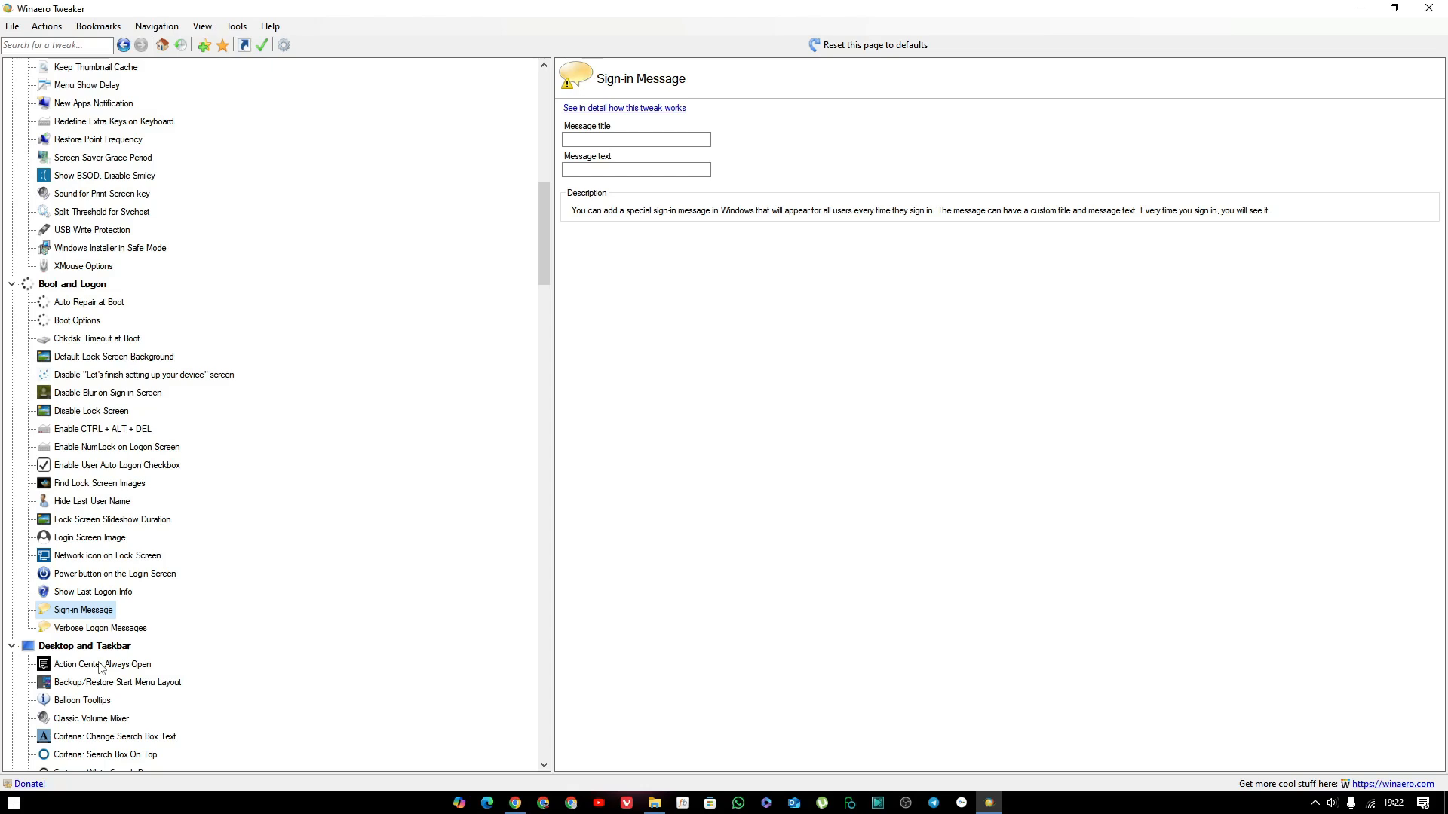
{"action": "left_click", "coordinate": [111, 629]}
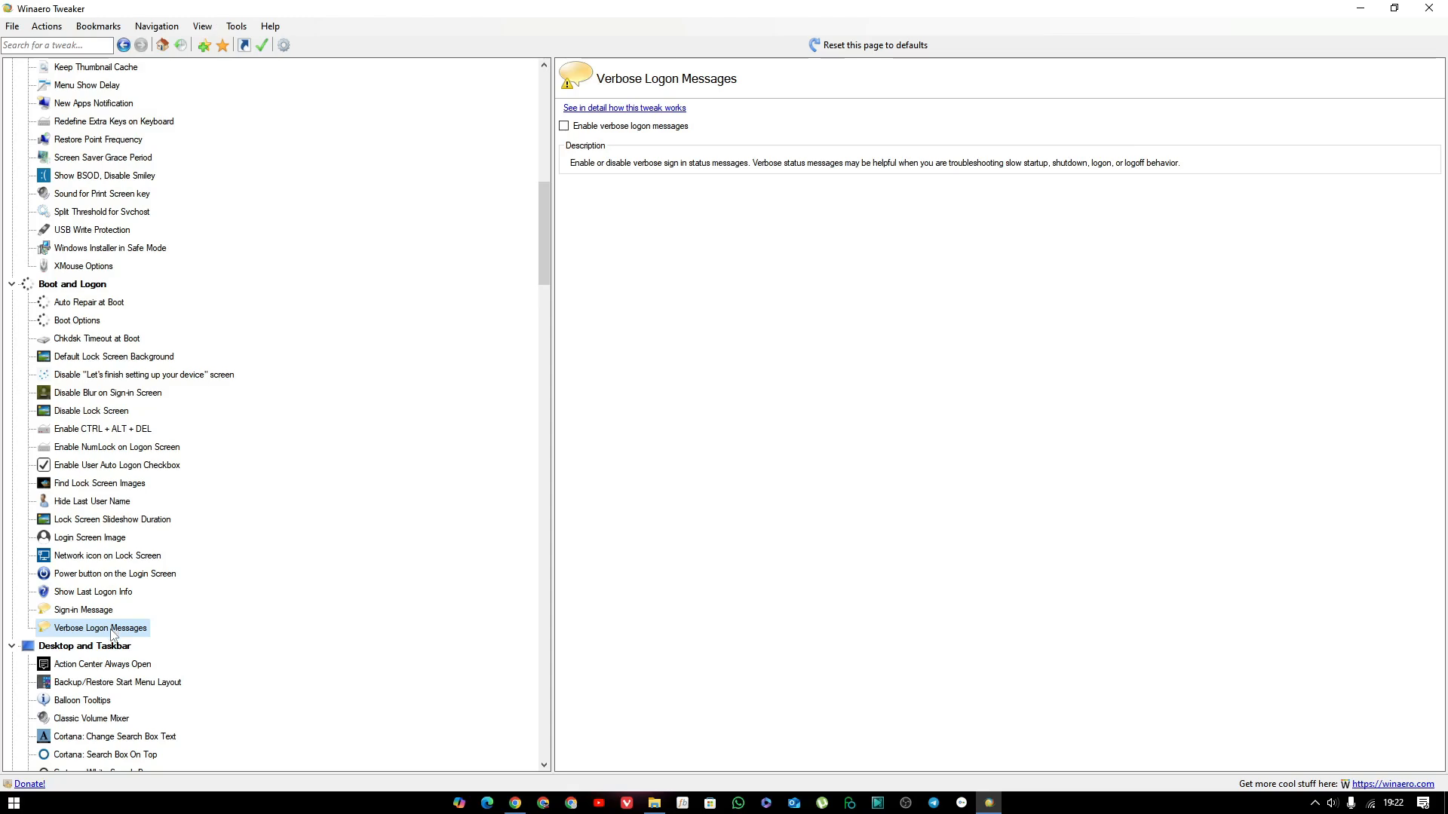
Set the Network Flyout tweak to open a Windows 8-like Network pane and test it from the taskbar's network icon.
{"action": "scroll", "coordinate": [130, 648], "scroll_direction": "down", "scroll_amount": 7}
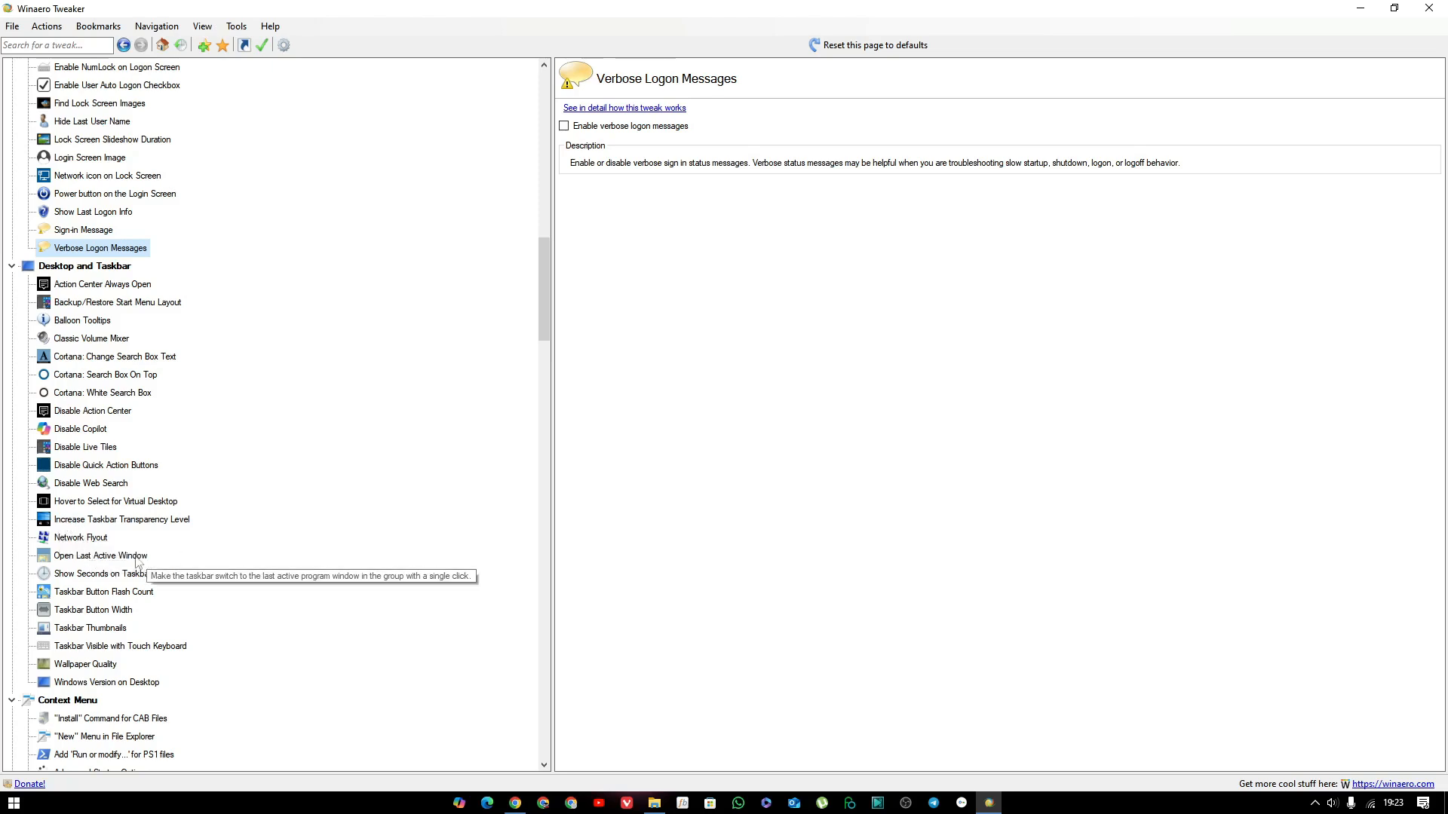
{"action": "left_click", "coordinate": [81, 540]}
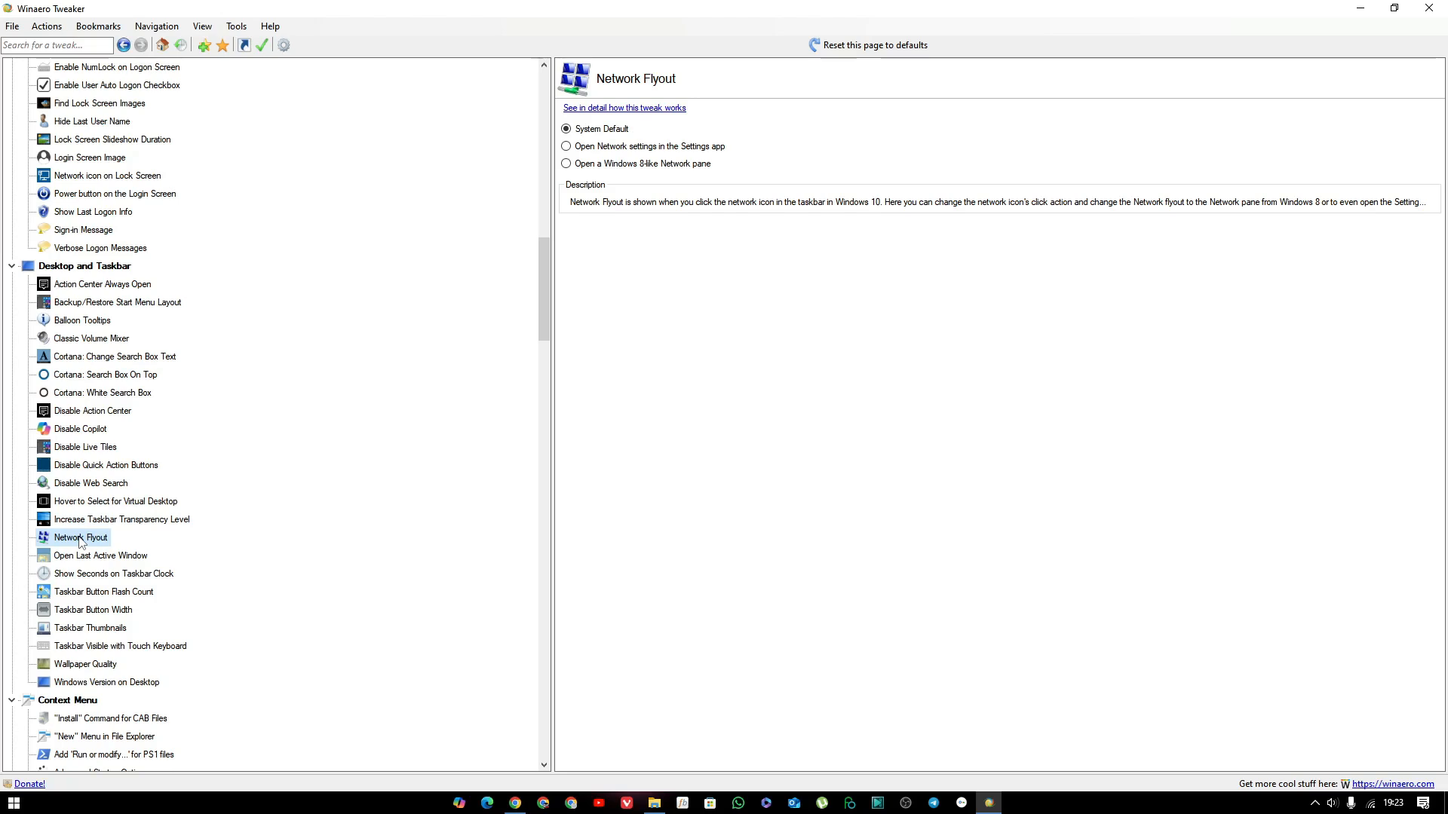
{"action": "left_click", "coordinate": [567, 147]}
{"action": "left_click", "coordinate": [1370, 805]}
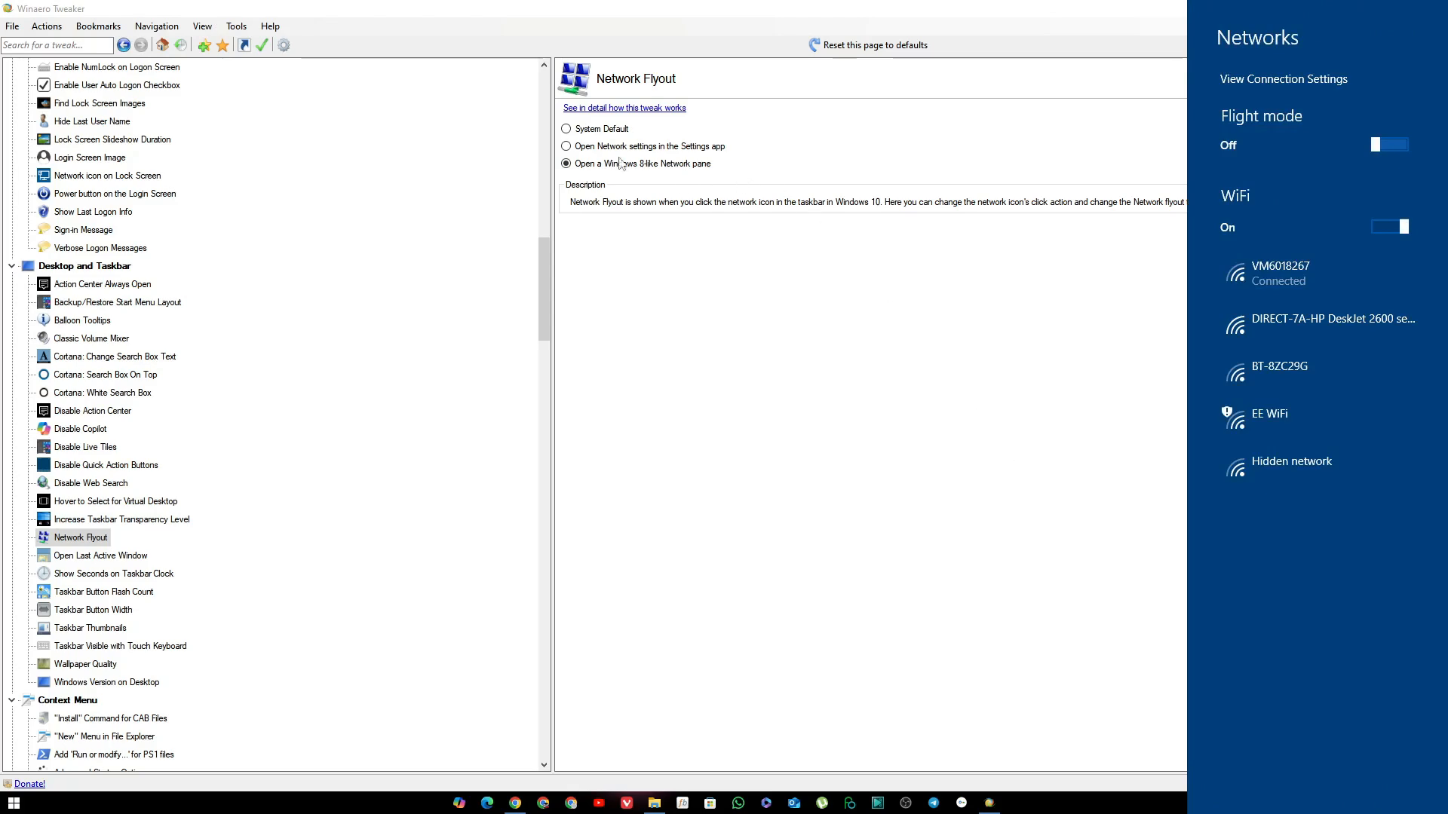
{"action": "left_click", "coordinate": [585, 181]}
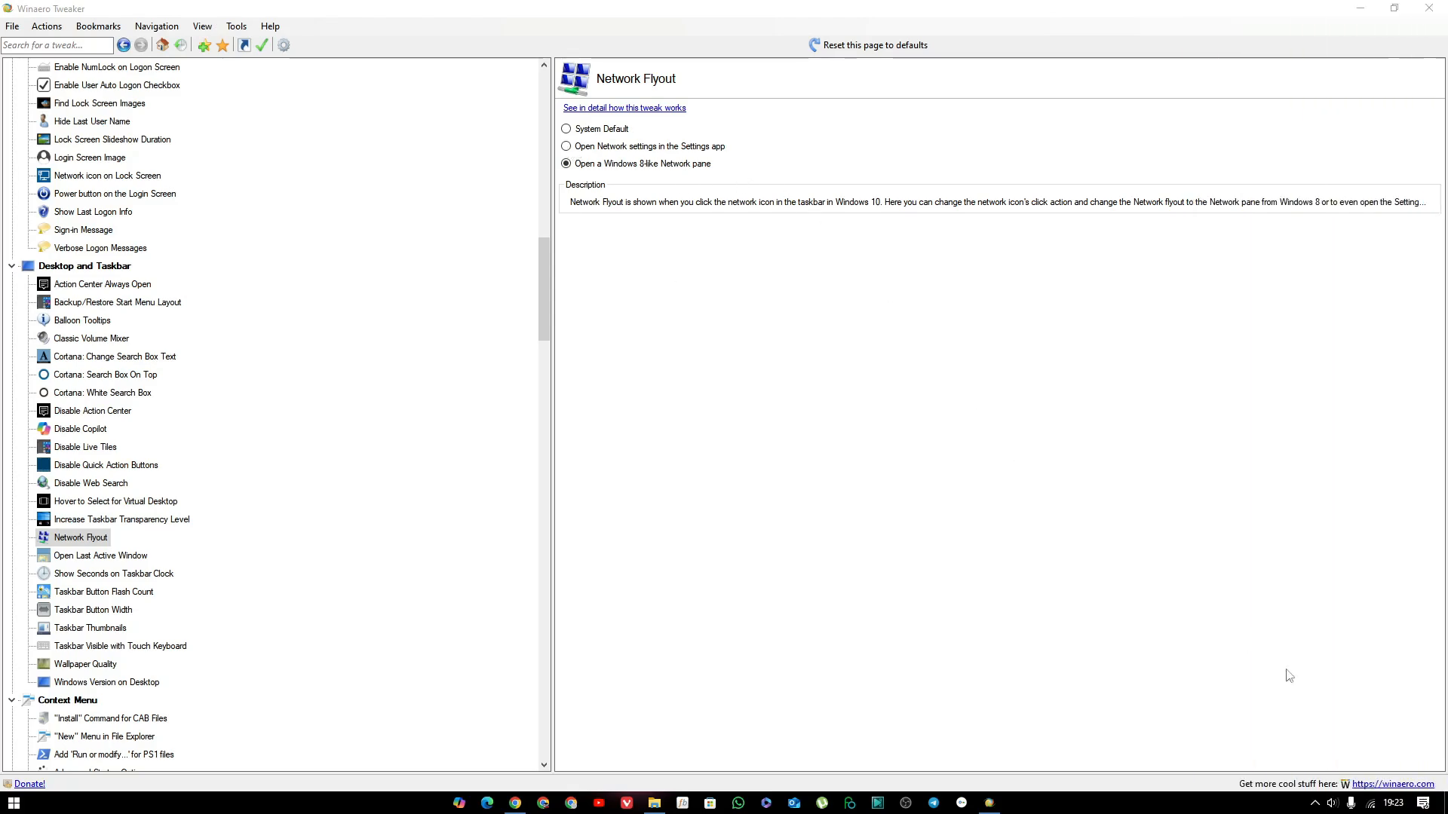
{"action": "left_click", "coordinate": [1370, 806]}
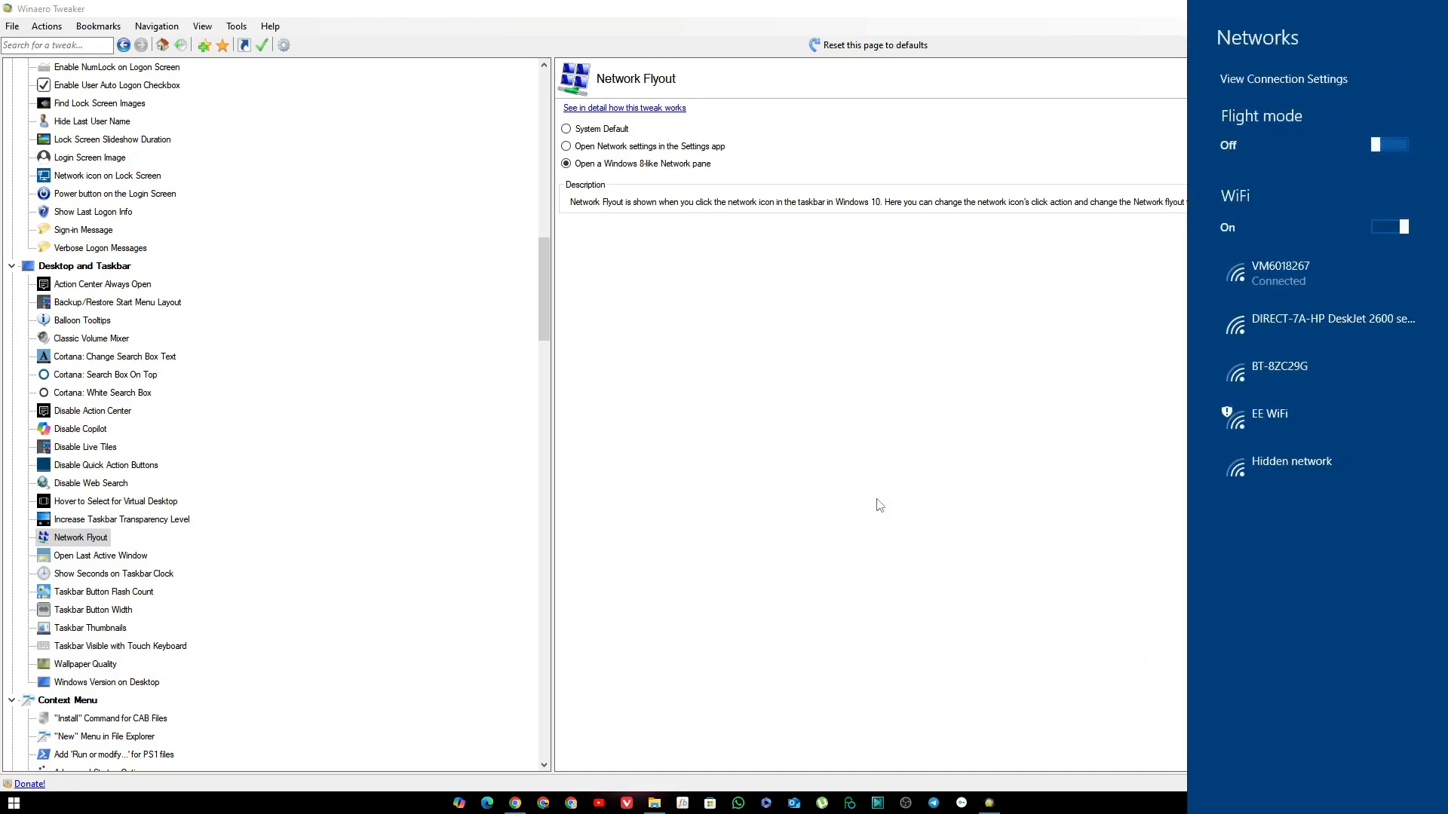
{"action": "left_click", "coordinate": [880, 505]}
Test the Network Flyout option that opens Network settings in the Settings app, and return the tweak to System Default.
{"action": "left_click", "coordinate": [566, 147]}
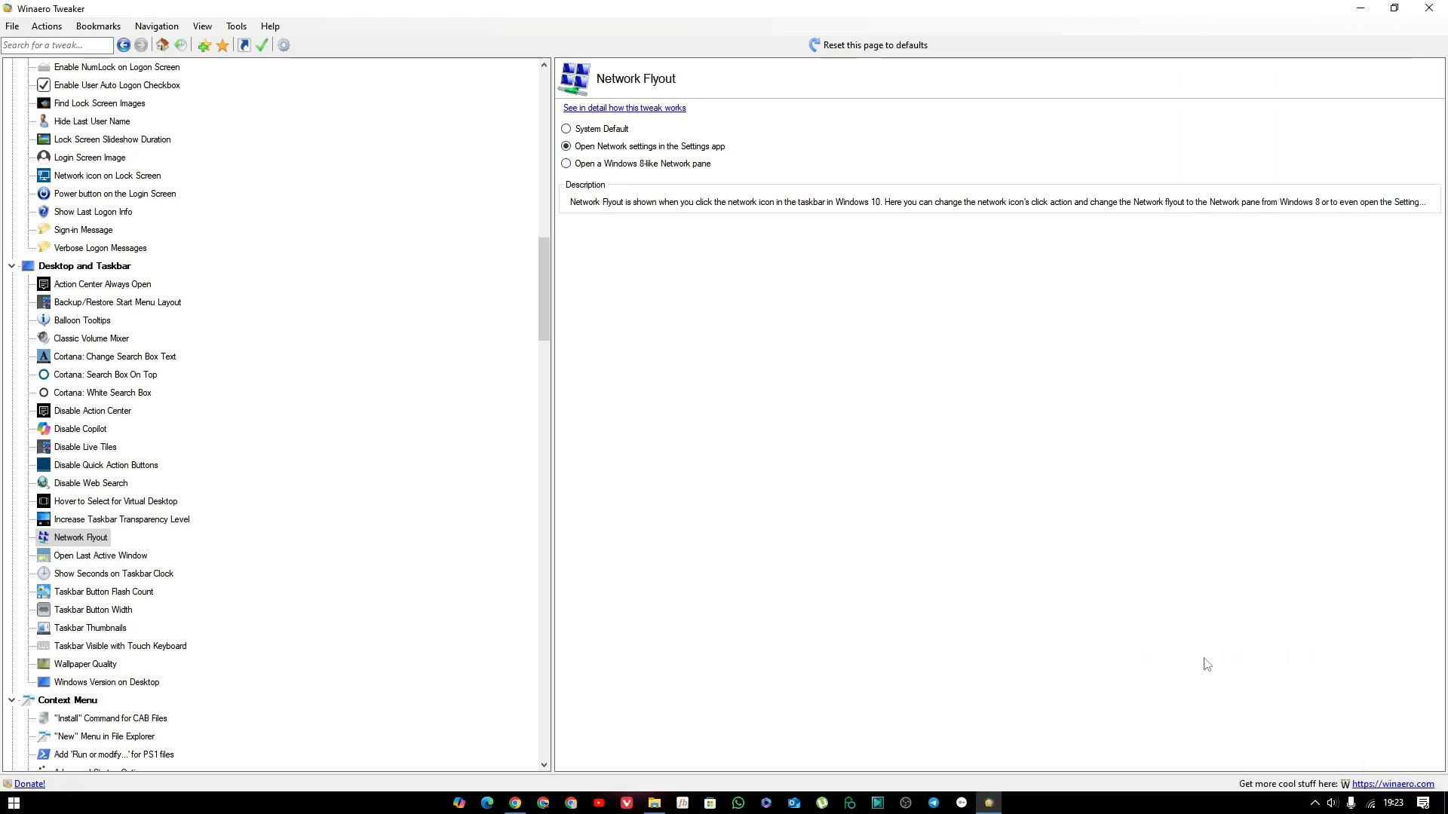
{"action": "left_click", "coordinate": [1370, 806]}
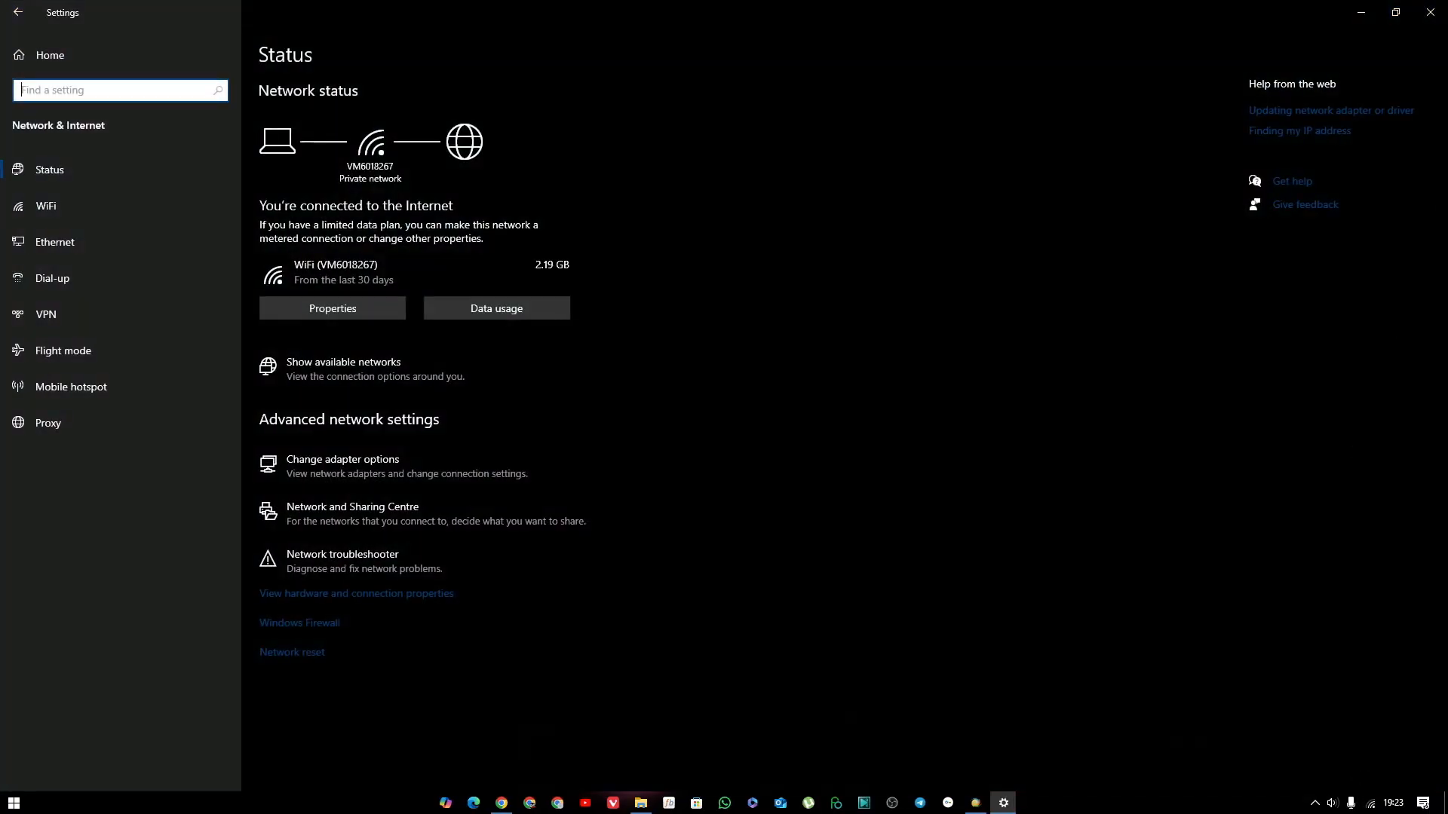
{"action": "left_click", "coordinate": [1430, 12]}
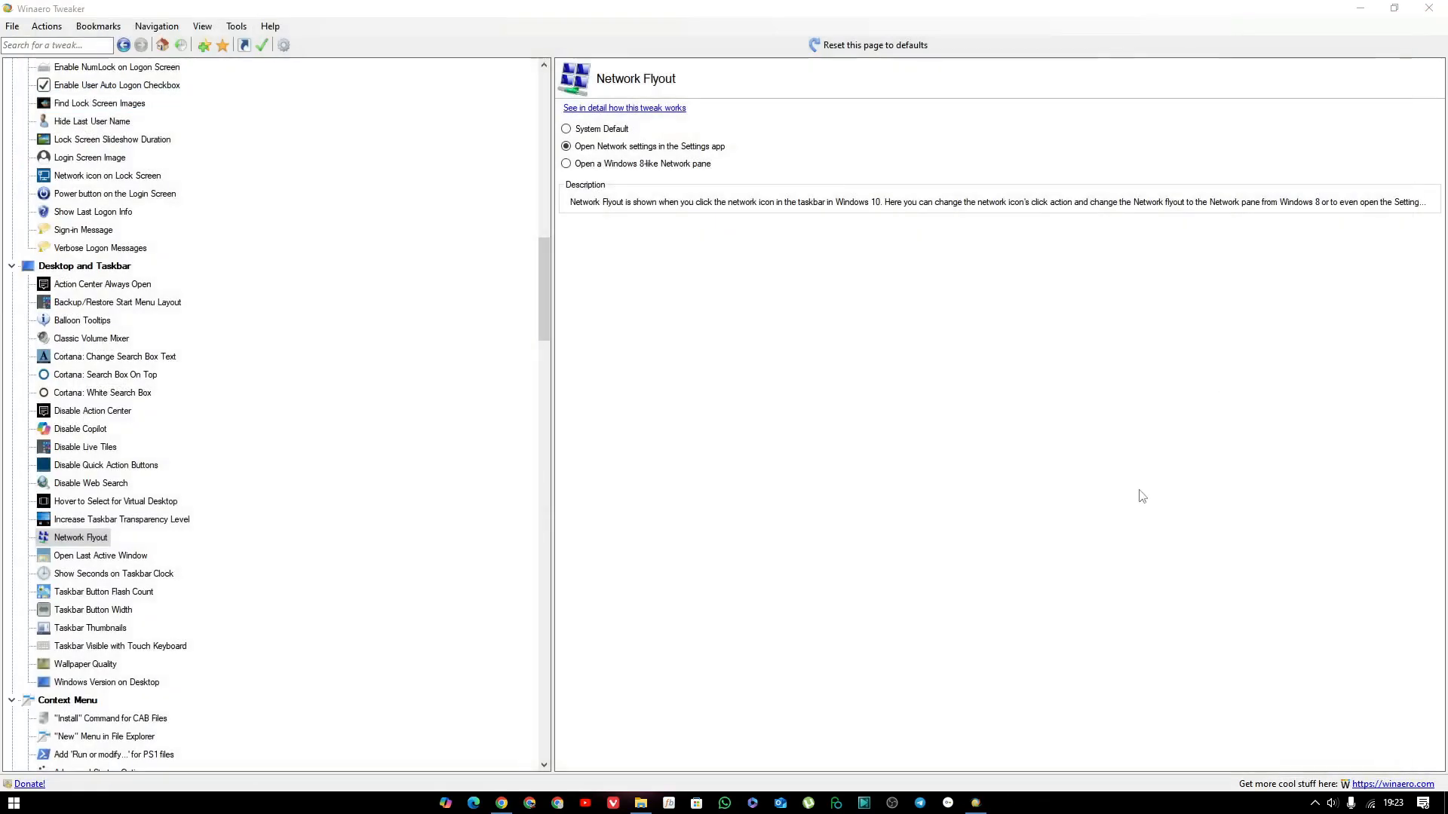
{"action": "left_click", "coordinate": [566, 129]}
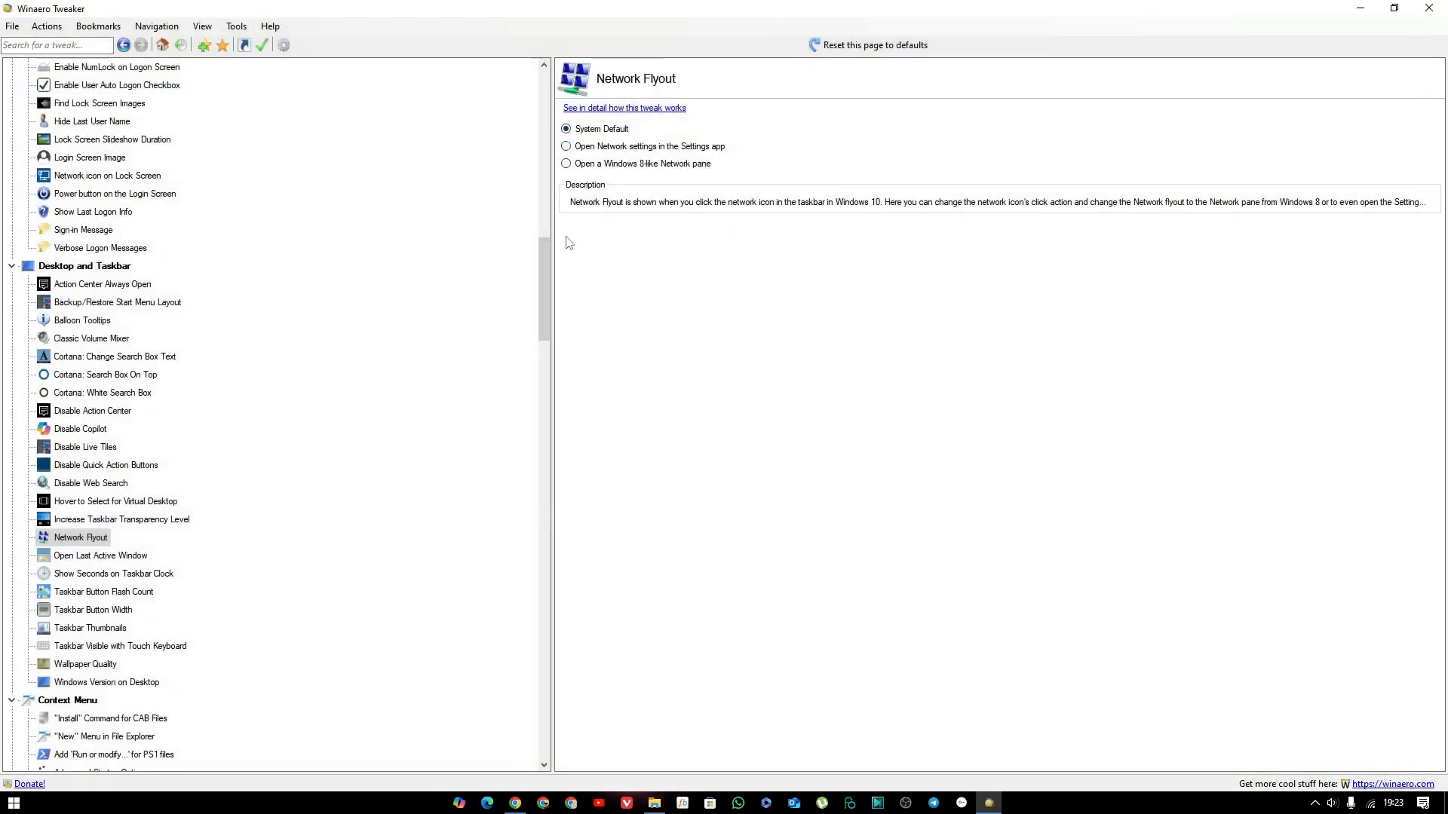
Examine the Desktop and Taskbar tweak pages for Open Last Active Window, Taskbar Button Flash Count and Taskbar Button Width.
{"action": "left_click", "coordinate": [134, 563]}
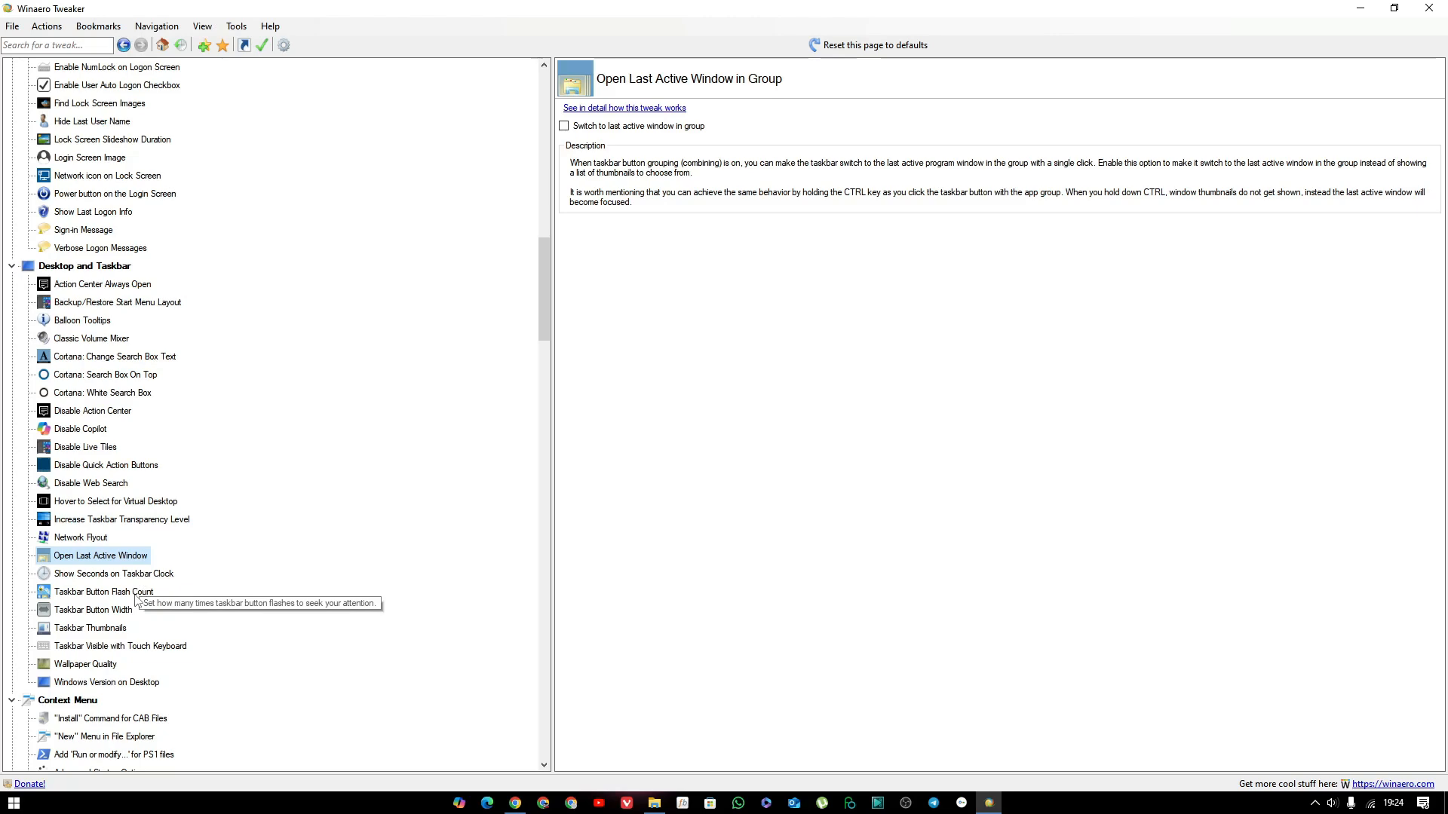
{"action": "left_click", "coordinate": [138, 600]}
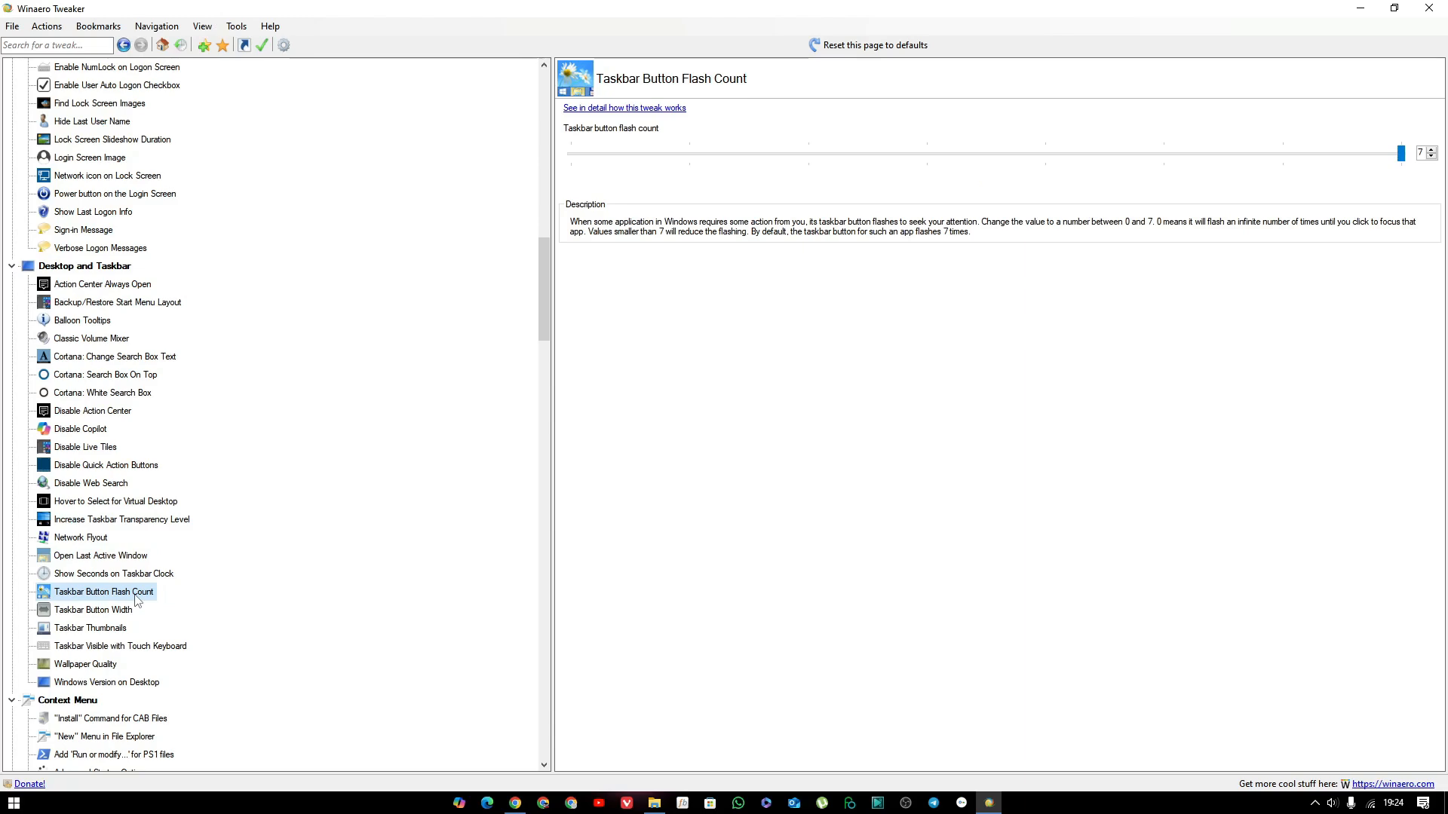
{"action": "left_click", "coordinate": [127, 617]}
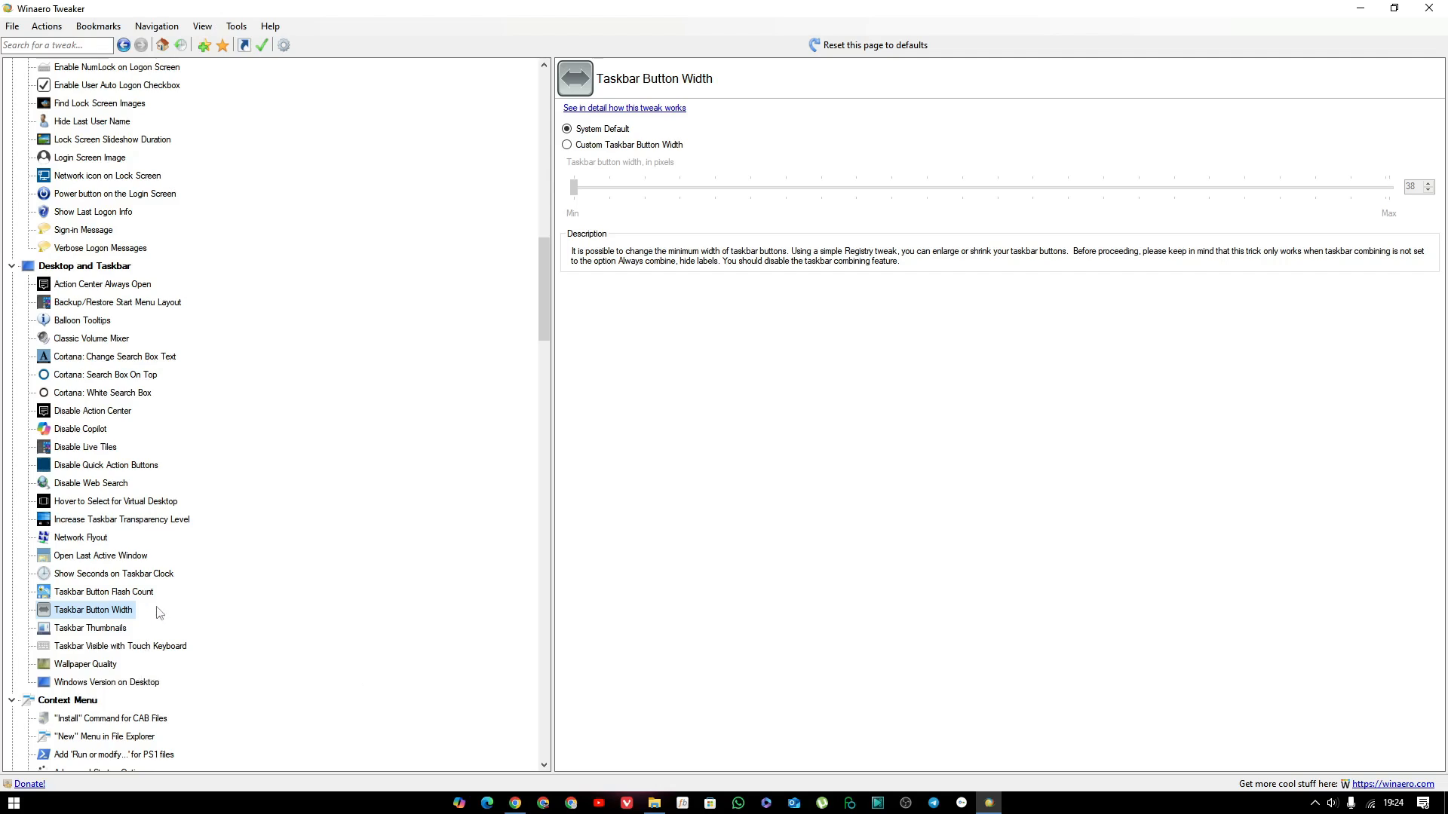
Examine the Desktop and Taskbar tweak pages for Taskbar Thumbnails, Taskbar Visible with Touch Keyboard and Wallpaper Quality.
{"action": "left_click", "coordinate": [121, 630]}
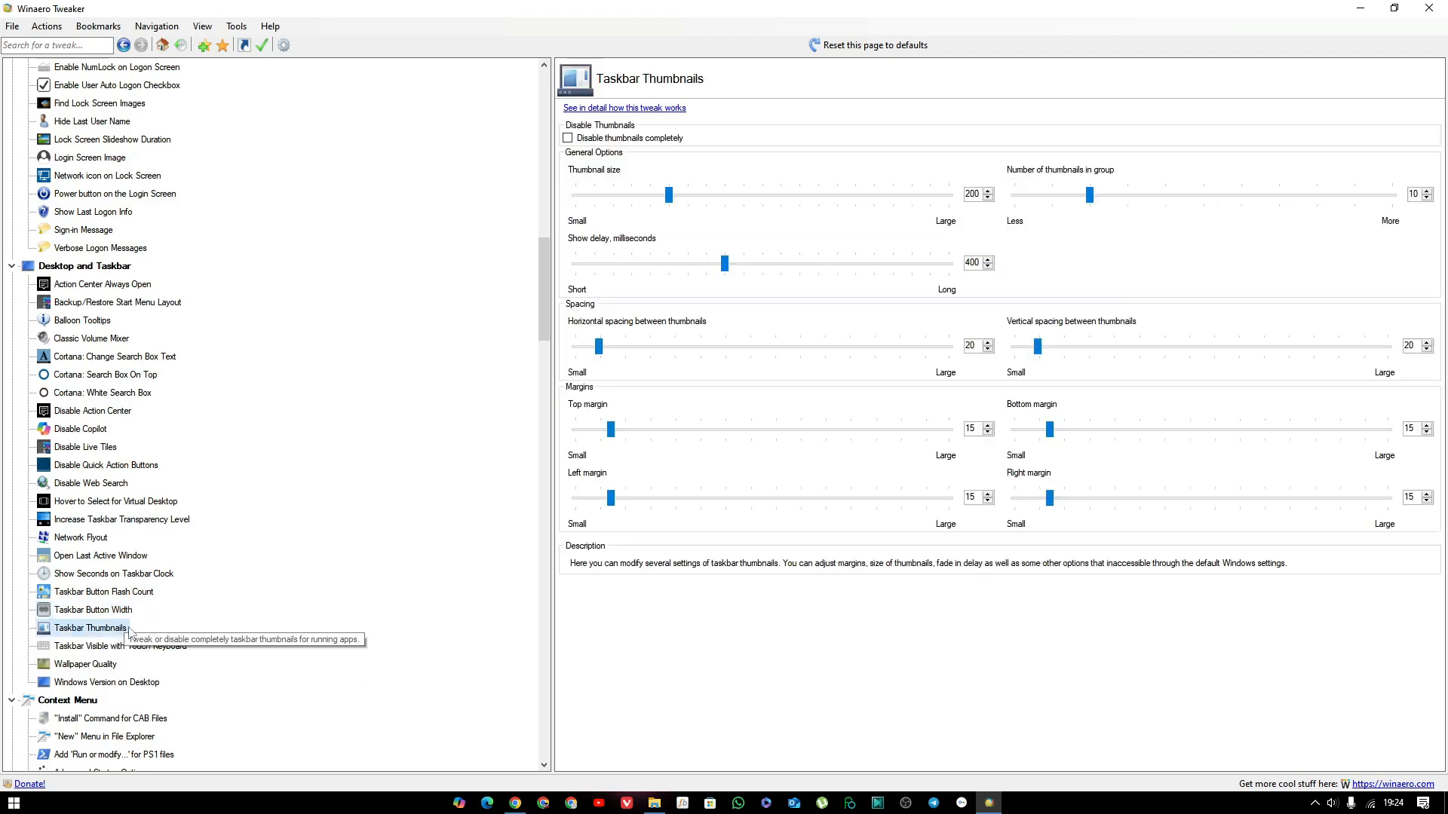
{"action": "left_click", "coordinate": [128, 653]}
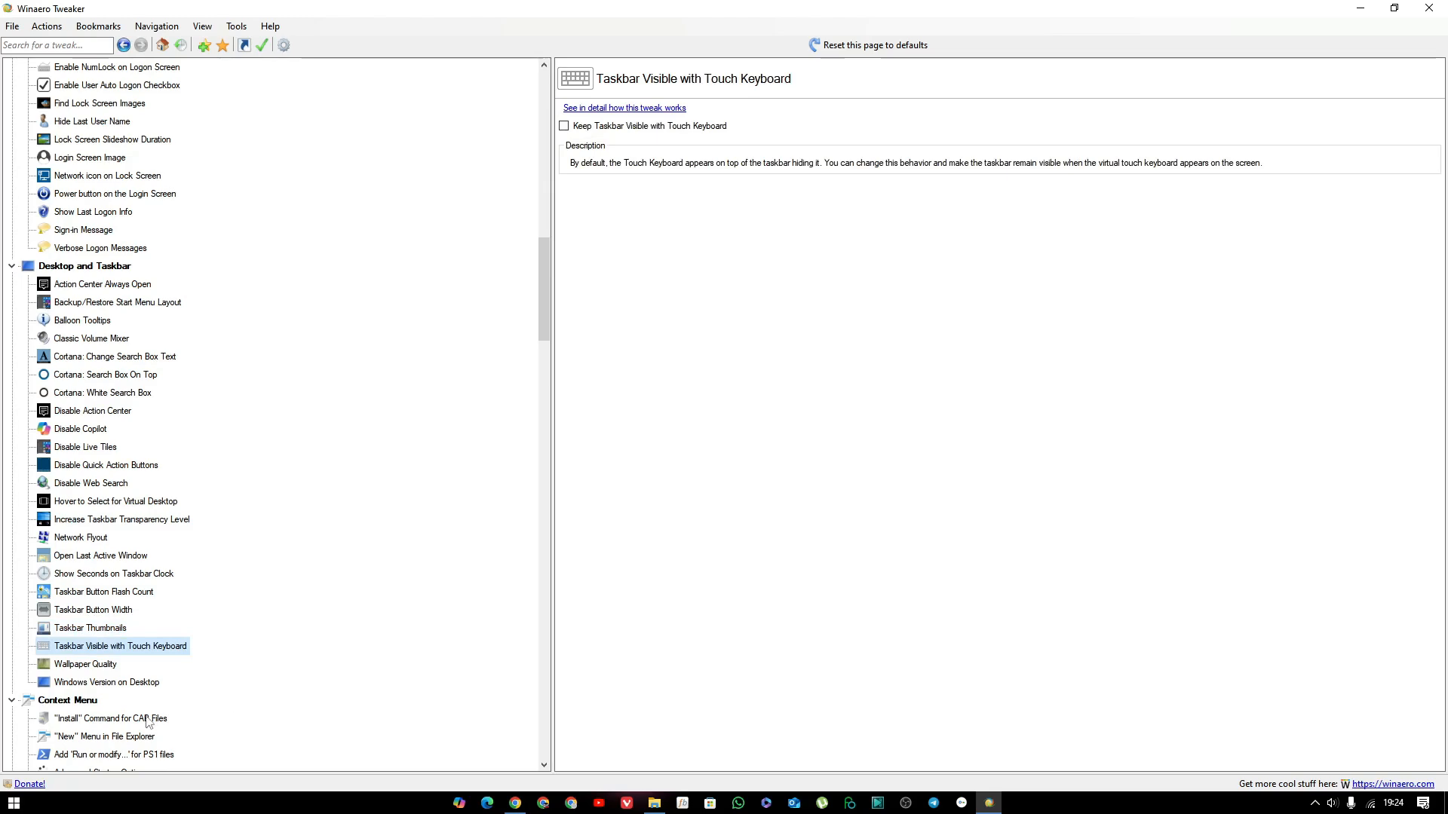
{"action": "left_click", "coordinate": [113, 669]}
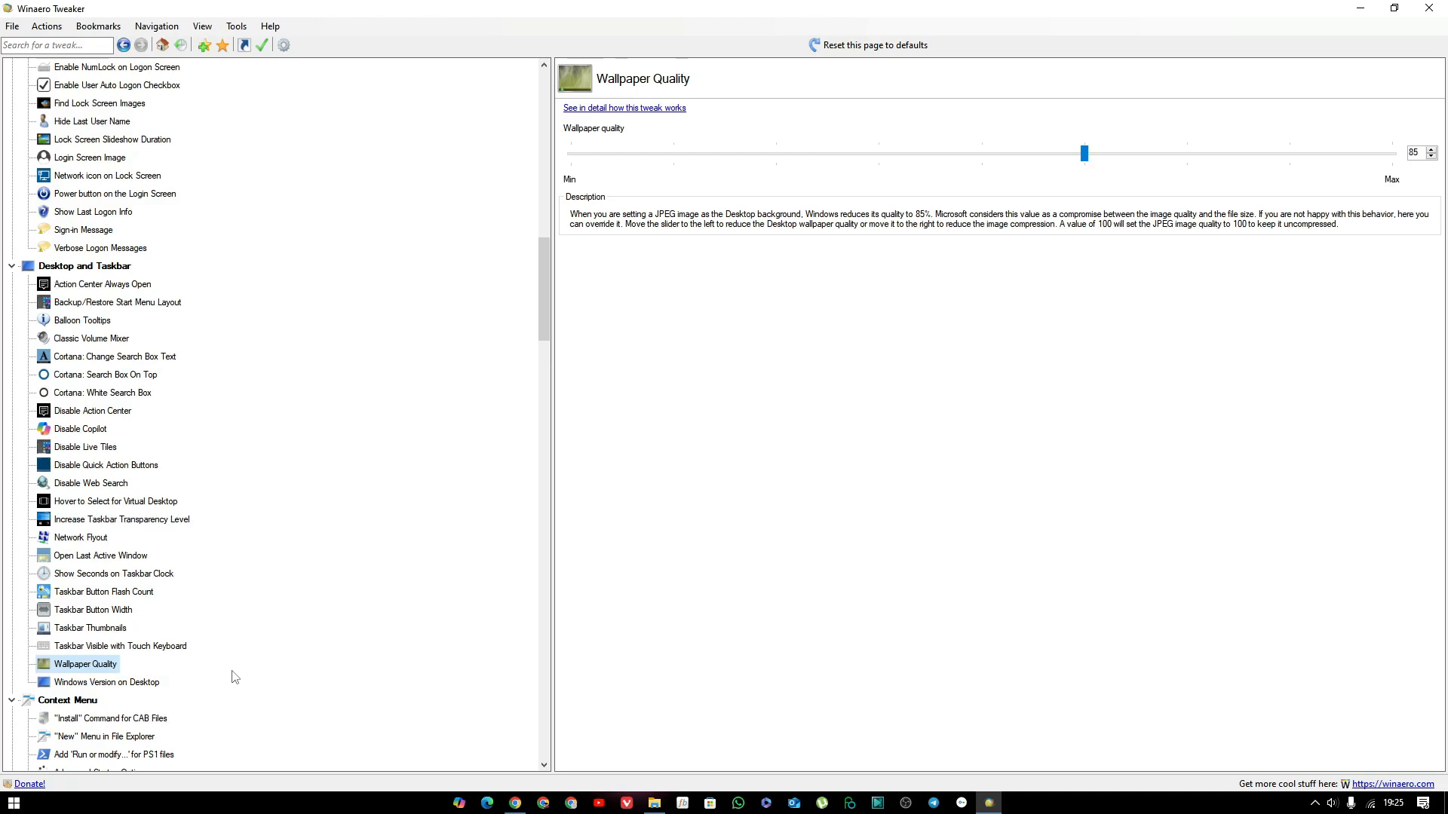
Try the Show Windows version on Desktop option, check the desktop, and turn the option back off, postponing the sign-out.
{"action": "left_click", "coordinate": [123, 684]}
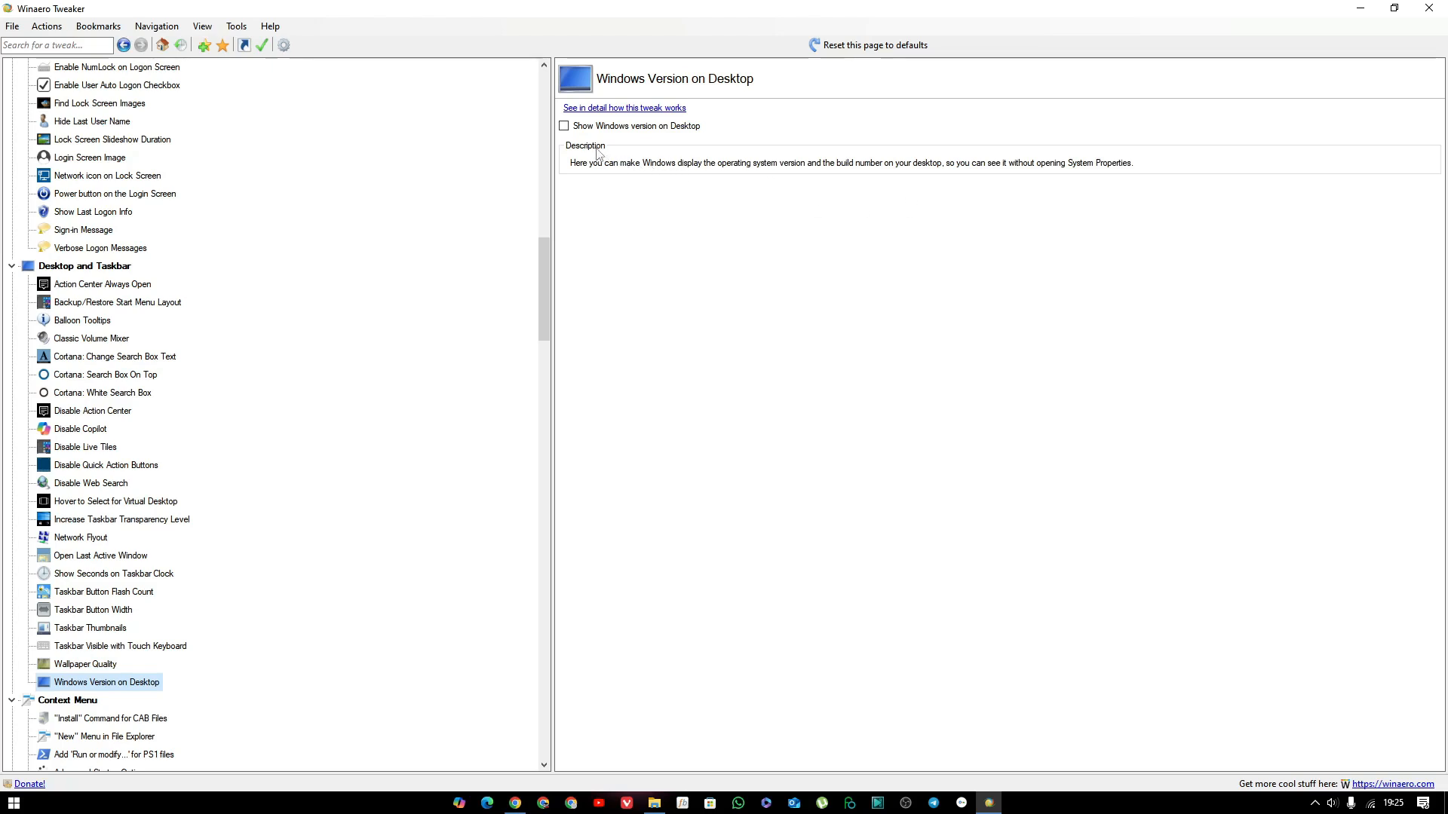
{"action": "left_click", "coordinate": [566, 126]}
{"action": "left_click", "coordinate": [1361, 9]}
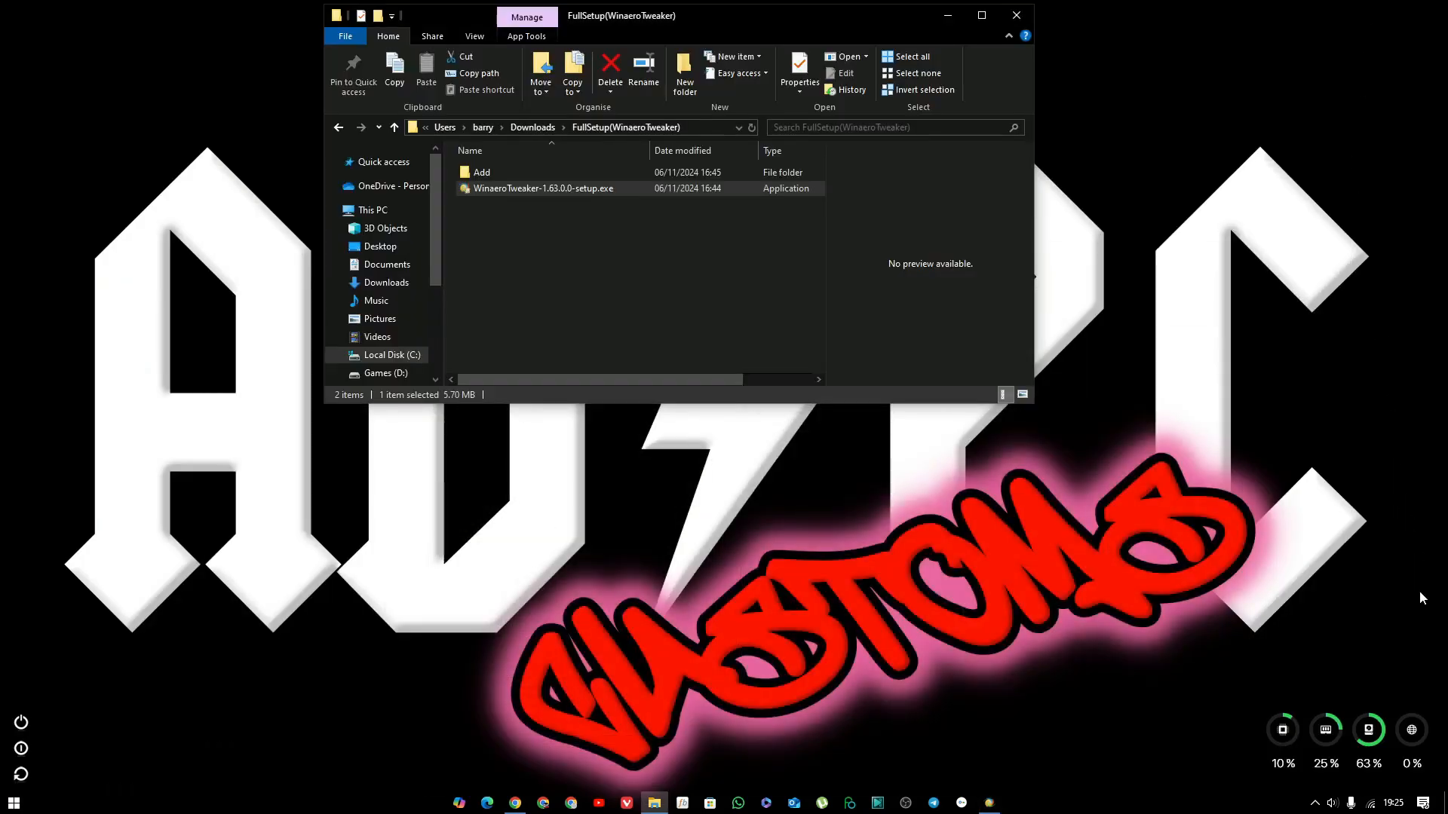
{"action": "left_click", "coordinate": [993, 804]}
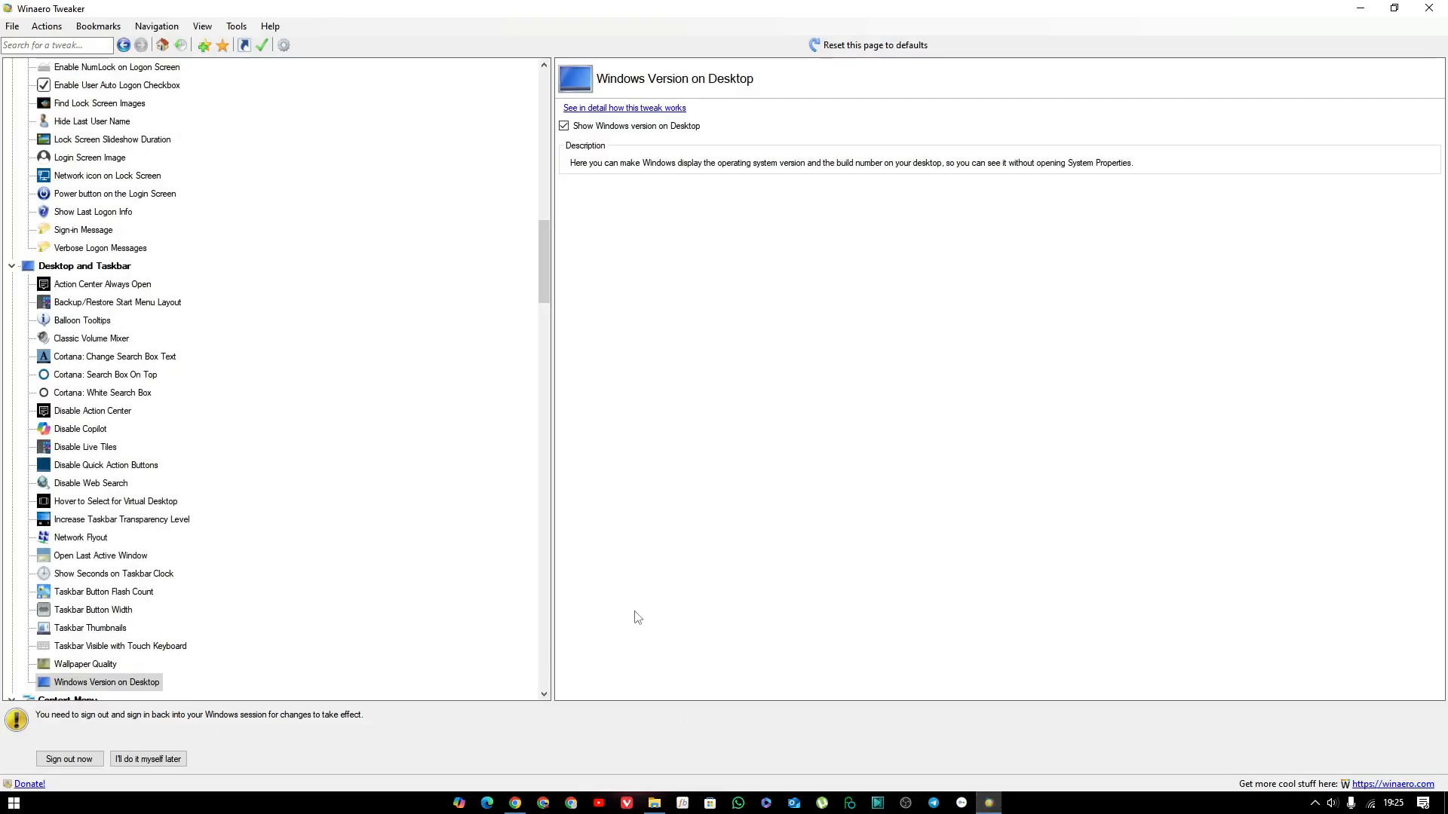
{"action": "left_click", "coordinate": [564, 126]}
{"action": "left_click", "coordinate": [167, 761]}
Look through the list of Context Menu tweaks down to the Microsoft Edge category.
{"action": "scroll", "coordinate": [324, 688], "scroll_direction": "down", "scroll_amount": 3}
{"action": "scroll", "coordinate": [343, 674], "scroll_direction": "down", "scroll_amount": 1}
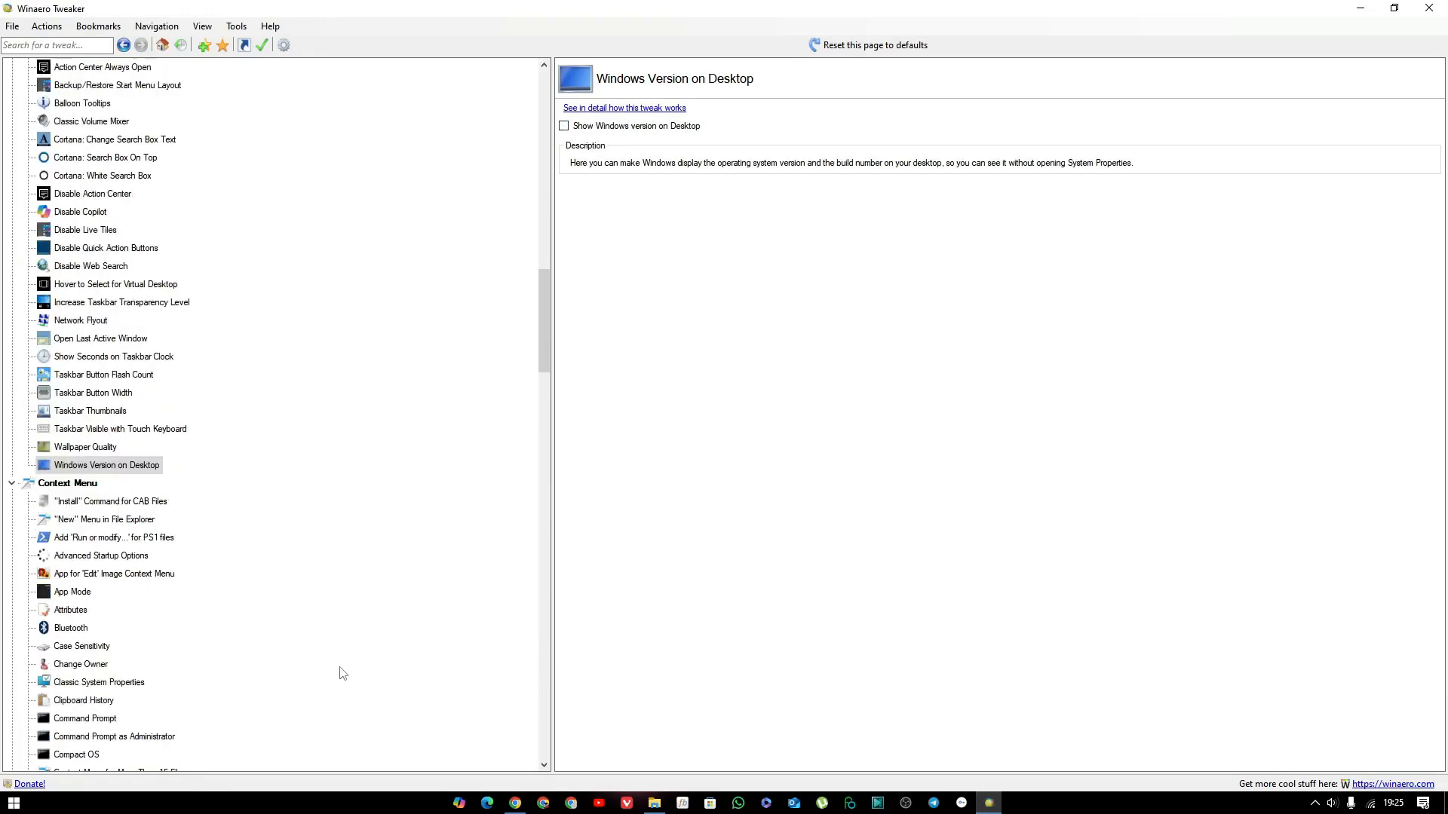
{"action": "scroll", "coordinate": [343, 673], "scroll_direction": "down", "scroll_amount": 1}
{"action": "scroll", "coordinate": [343, 673], "scroll_direction": "down", "scroll_amount": 2}
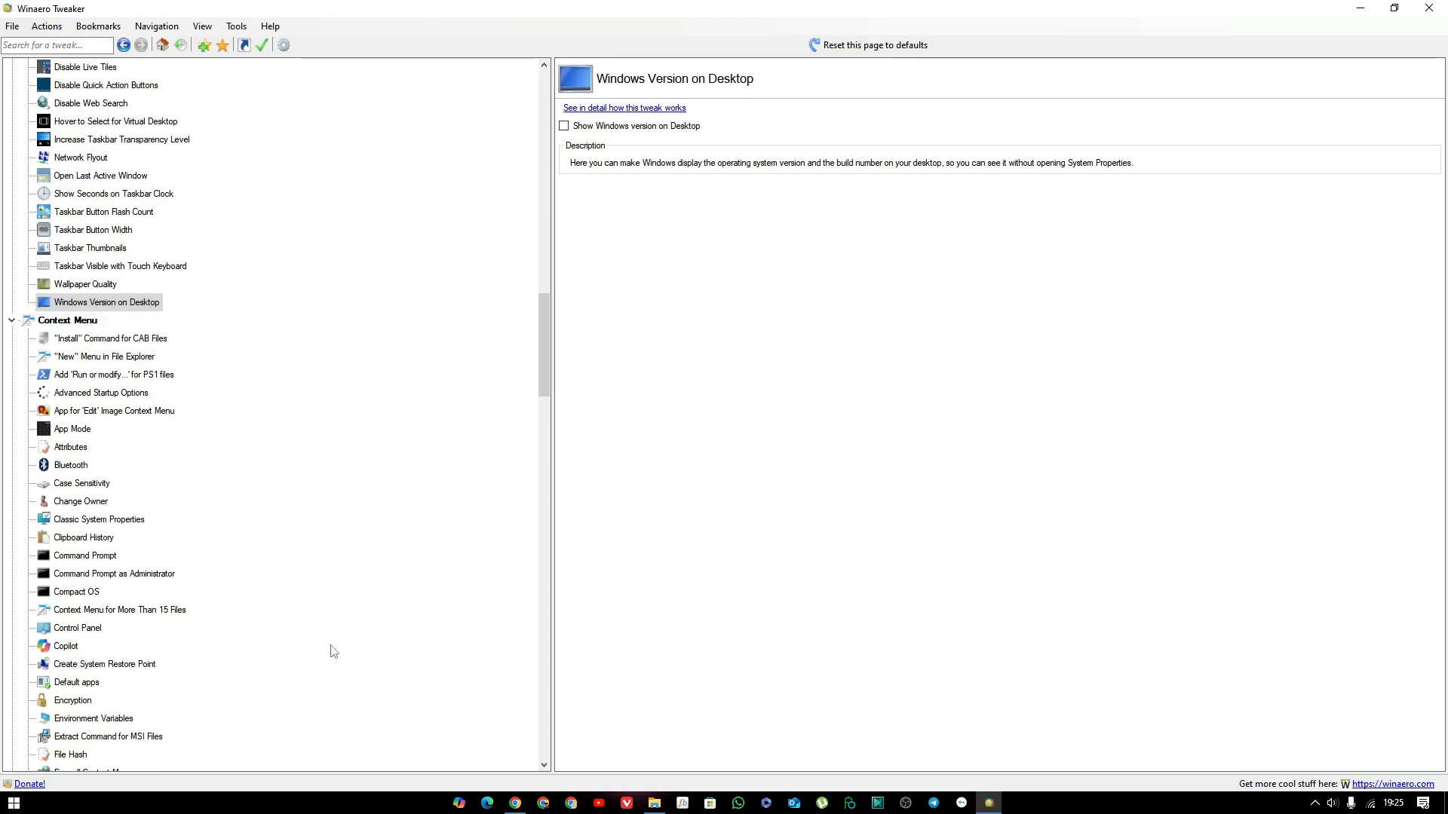
{"action": "scroll", "coordinate": [260, 513], "scroll_direction": "down", "scroll_amount": 1}
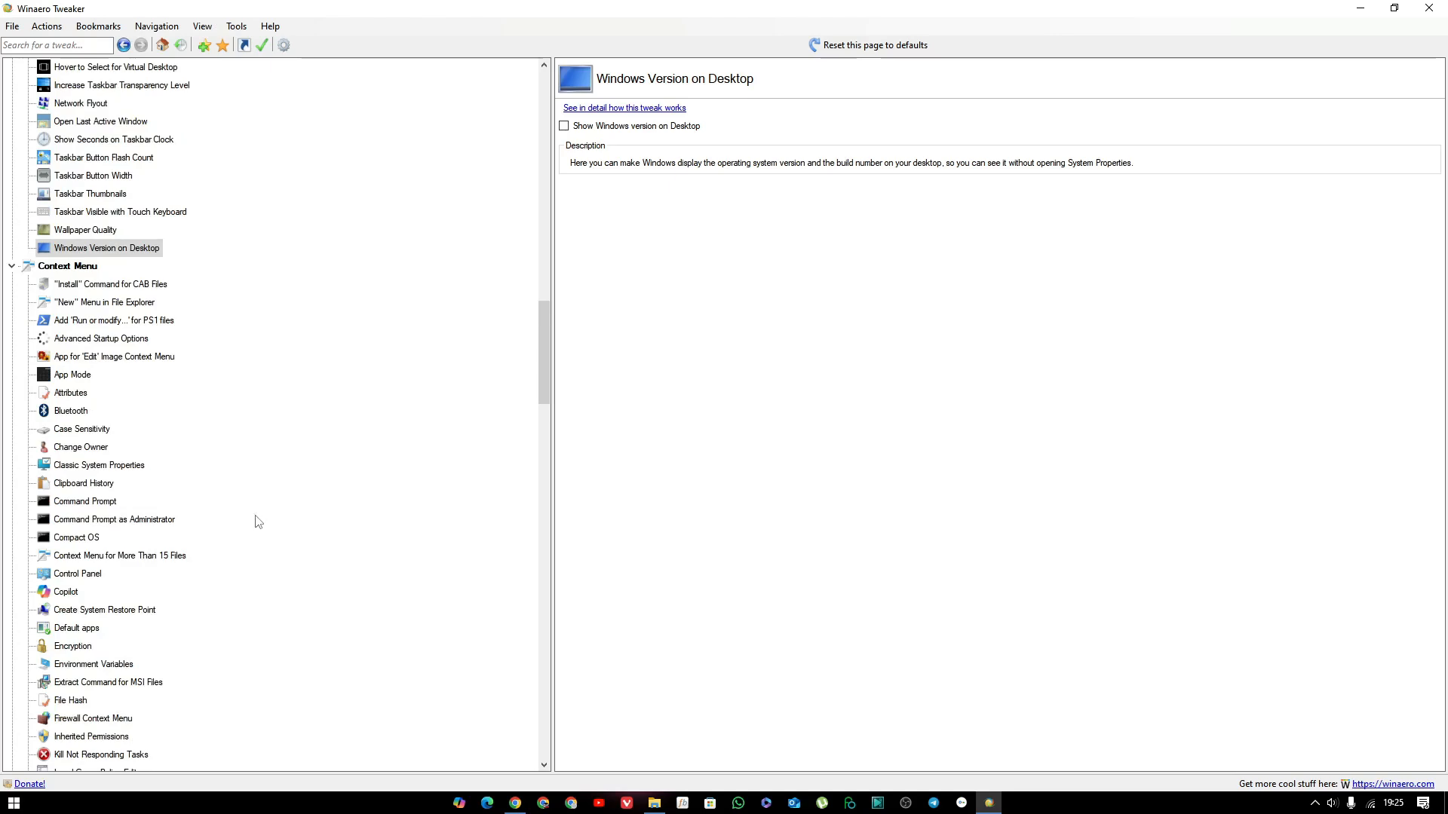
{"action": "scroll", "coordinate": [208, 620], "scroll_direction": "down", "scroll_amount": 1}
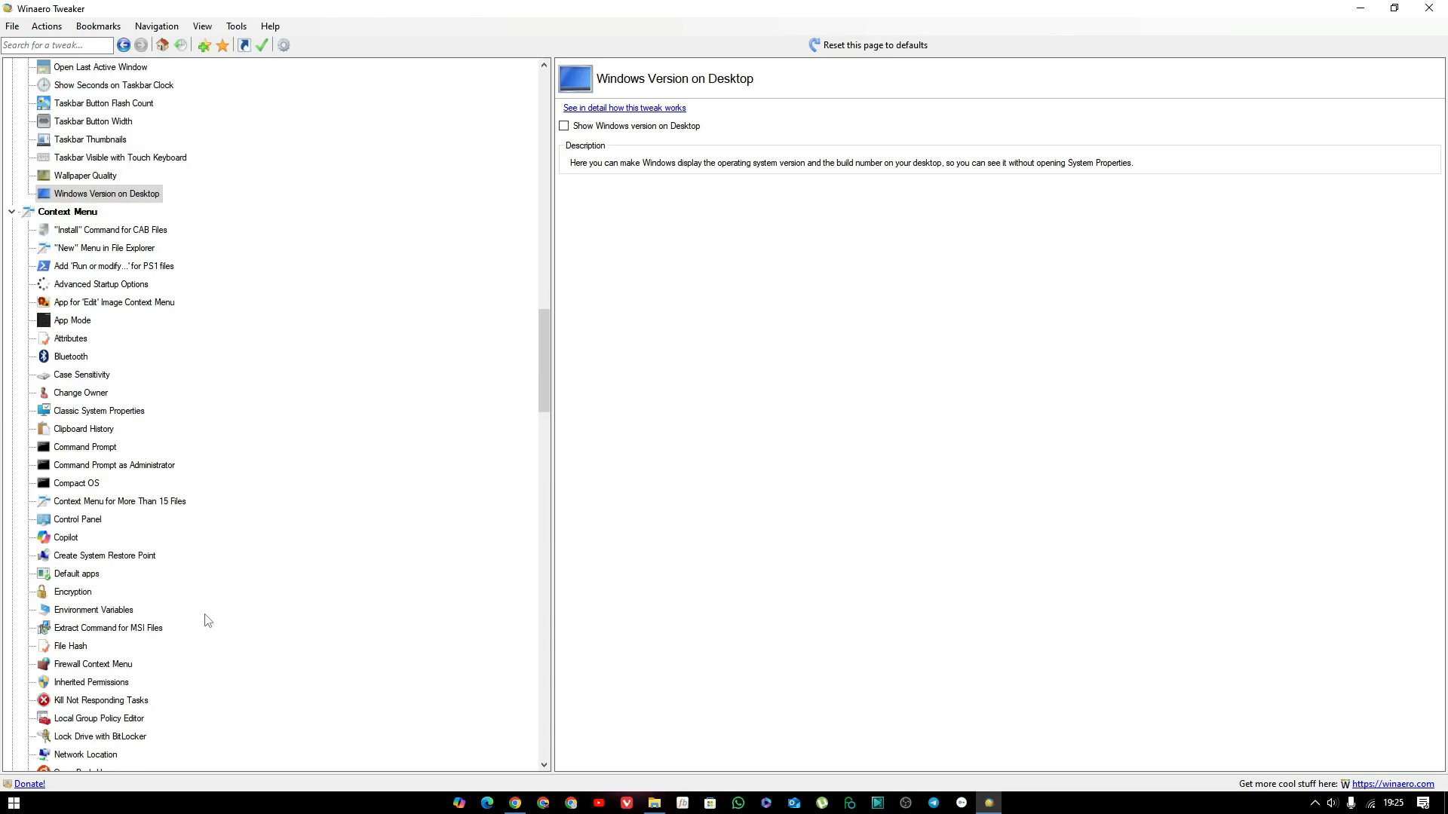
{"action": "scroll", "coordinate": [207, 620], "scroll_direction": "down", "scroll_amount": 2}
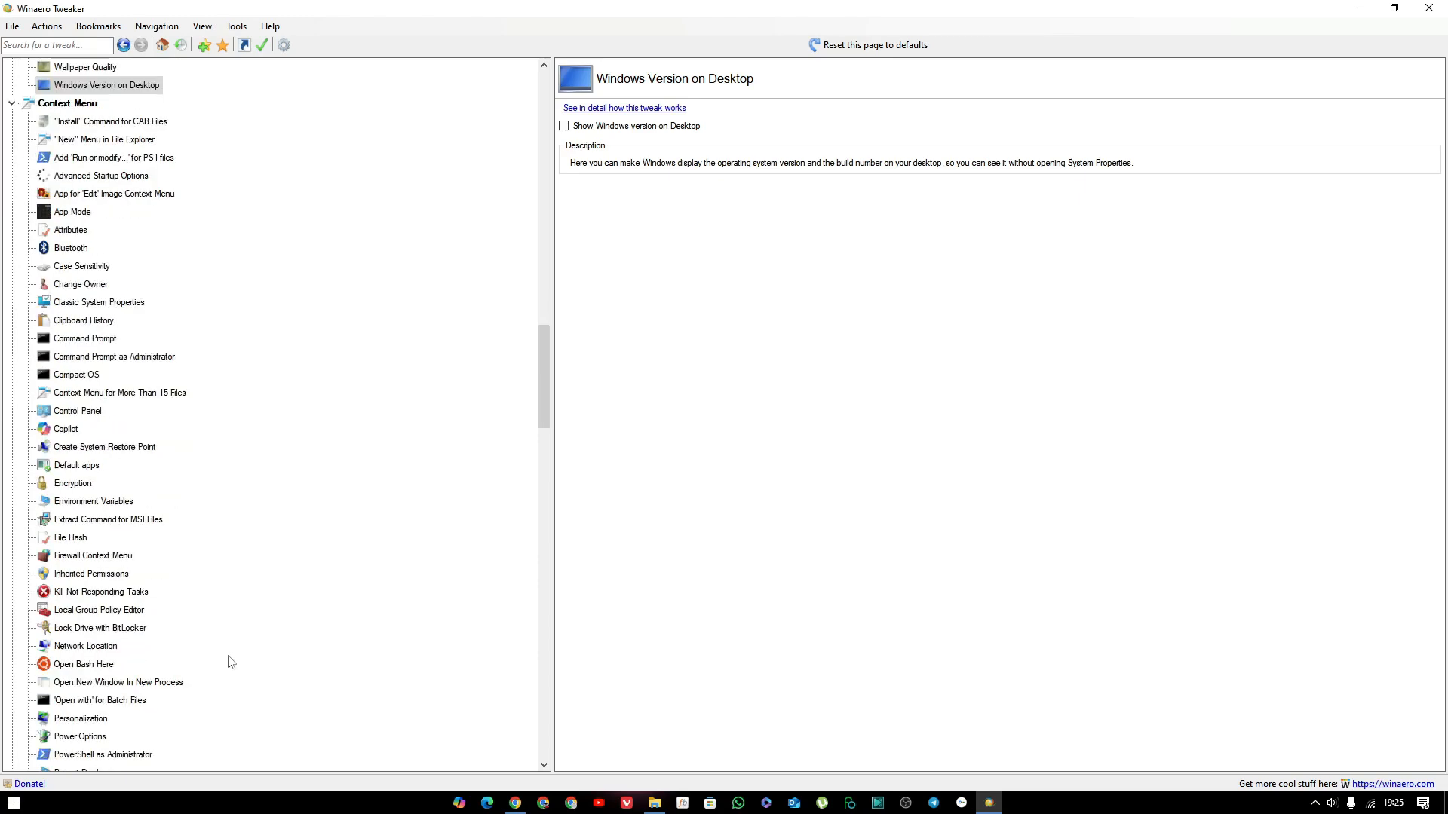
{"action": "scroll", "coordinate": [230, 661], "scroll_direction": "down", "scroll_amount": 1}
{"action": "scroll", "coordinate": [236, 655], "scroll_direction": "down", "scroll_amount": 1}
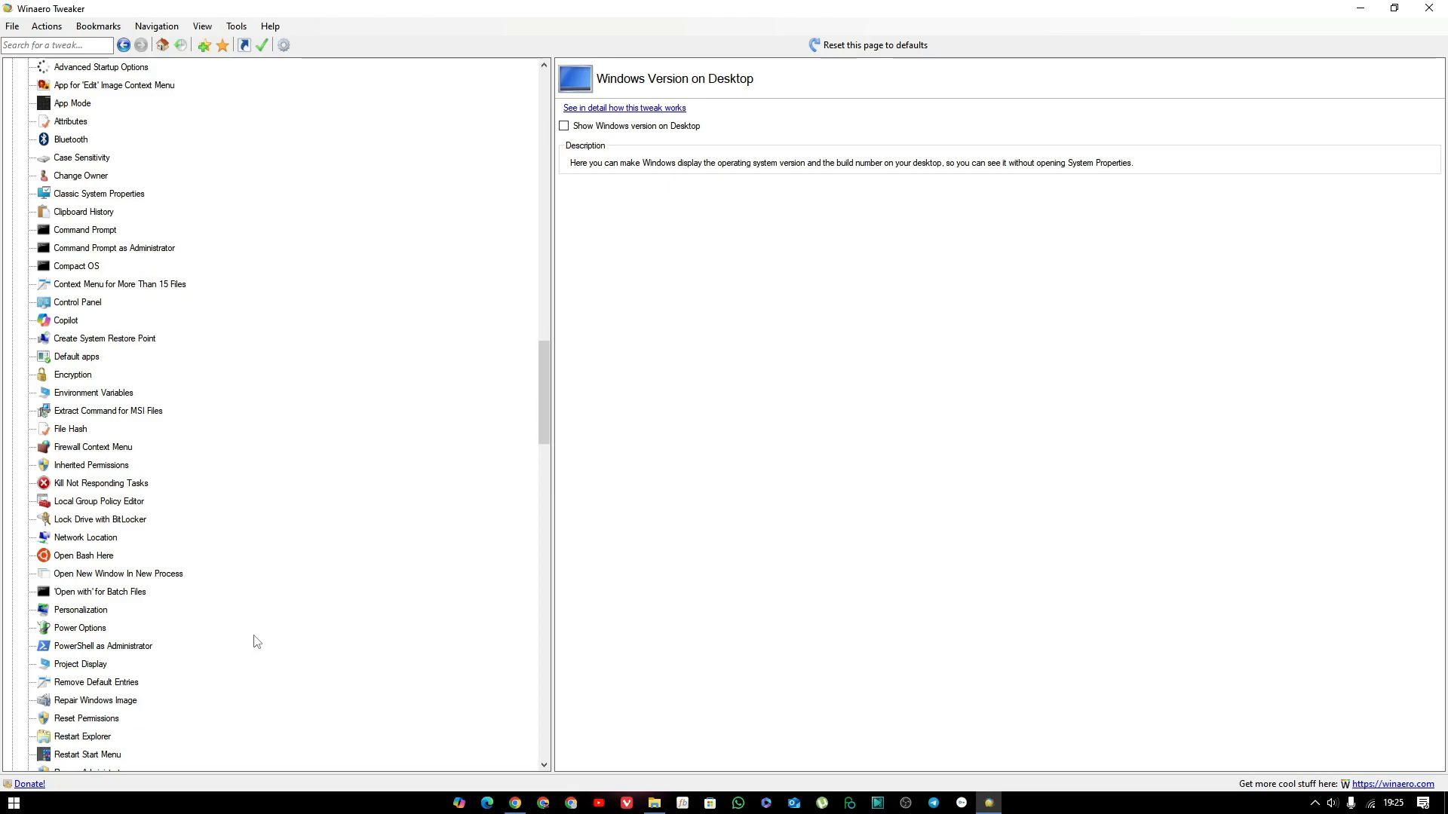
{"action": "scroll", "coordinate": [256, 641], "scroll_direction": "down", "scroll_amount": 5}
{"action": "scroll", "coordinate": [273, 627], "scroll_direction": "down", "scroll_amount": 5}
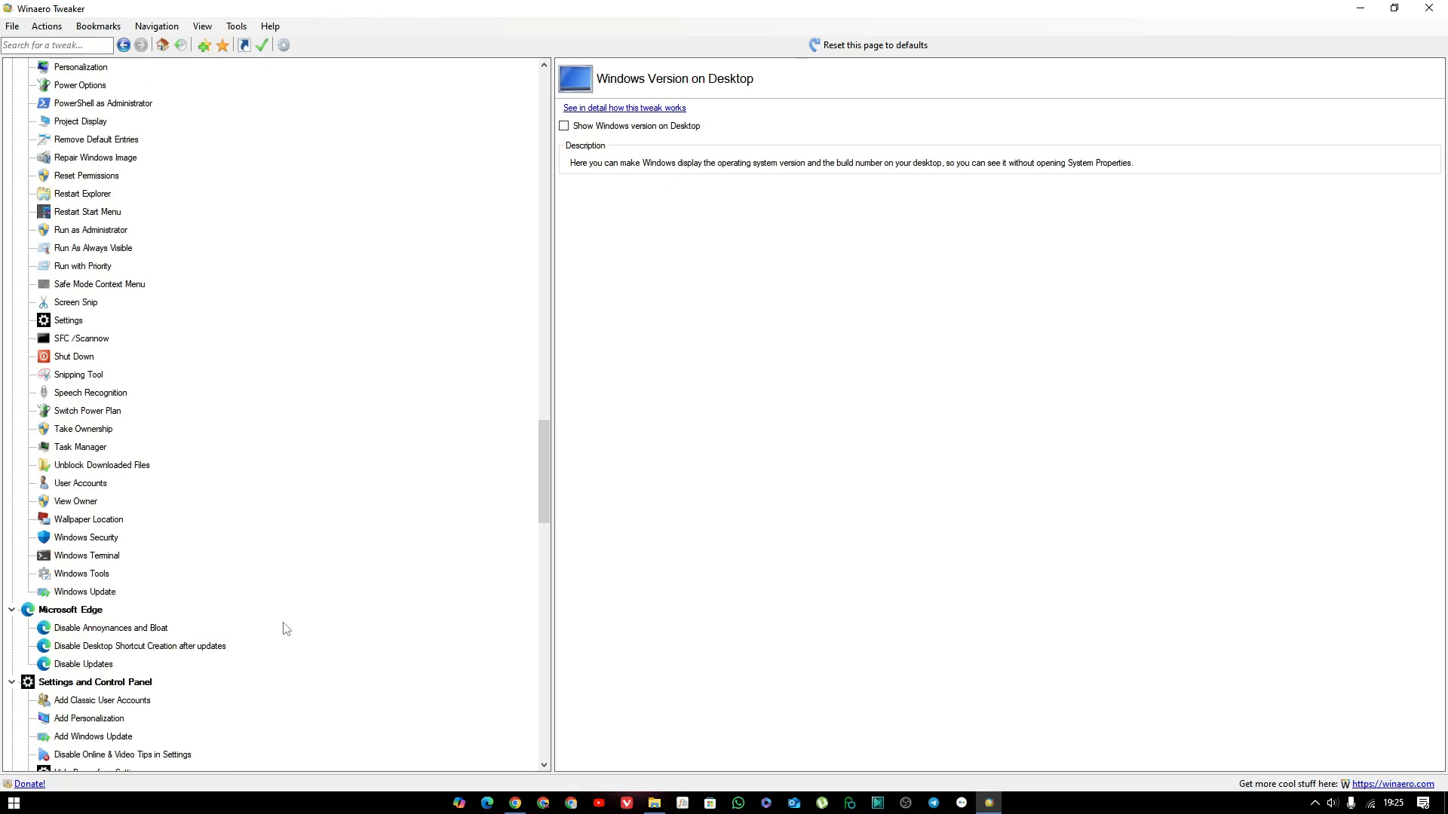
Examine the Settings and Control Panel tweak pages for Add Classic User Accounts and Add Personalization.
{"action": "scroll", "coordinate": [291, 627], "scroll_direction": "down", "scroll_amount": 1}
{"action": "scroll", "coordinate": [302, 622], "scroll_direction": "down", "scroll_amount": 1}
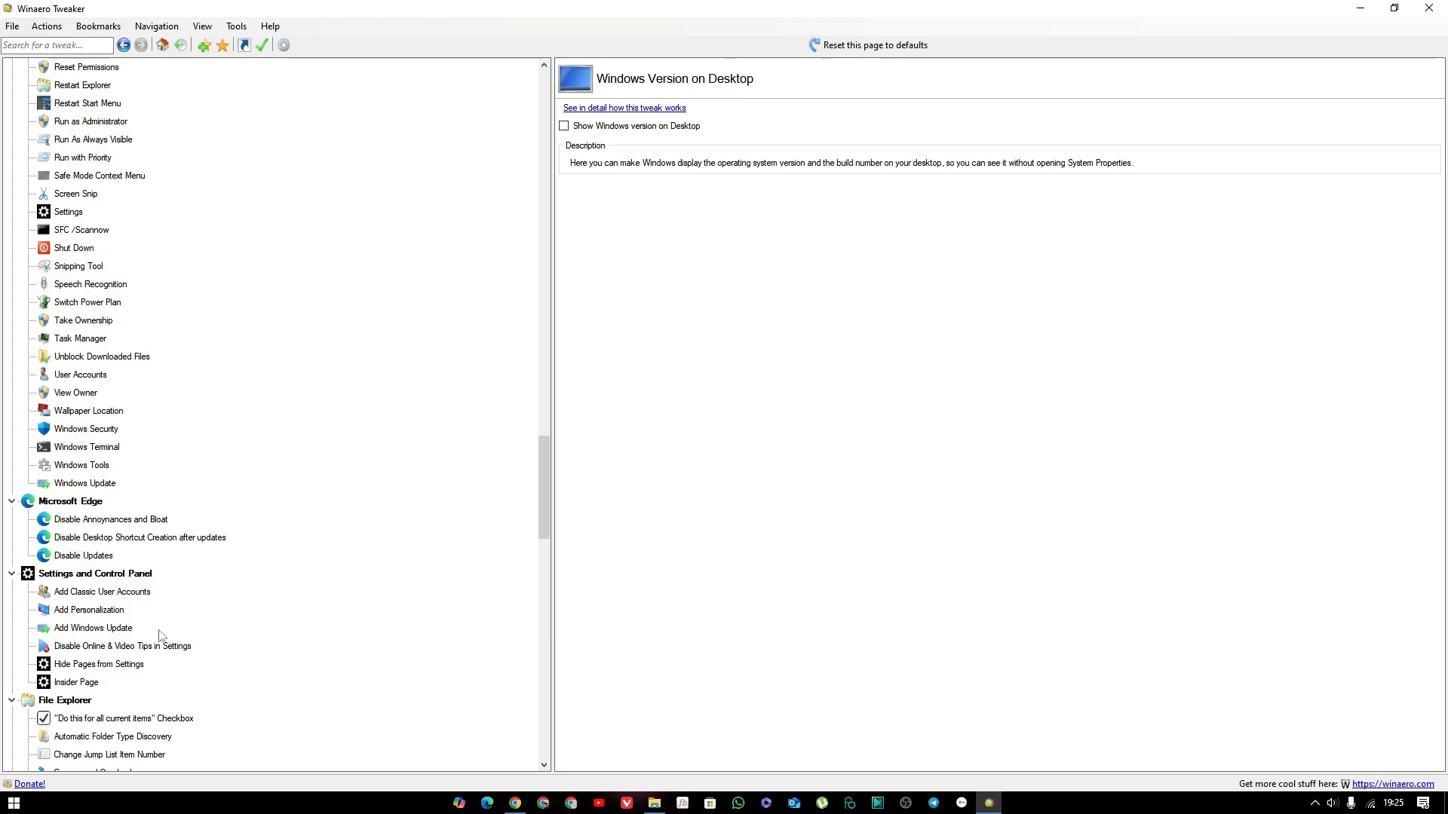
{"action": "left_click", "coordinate": [125, 600]}
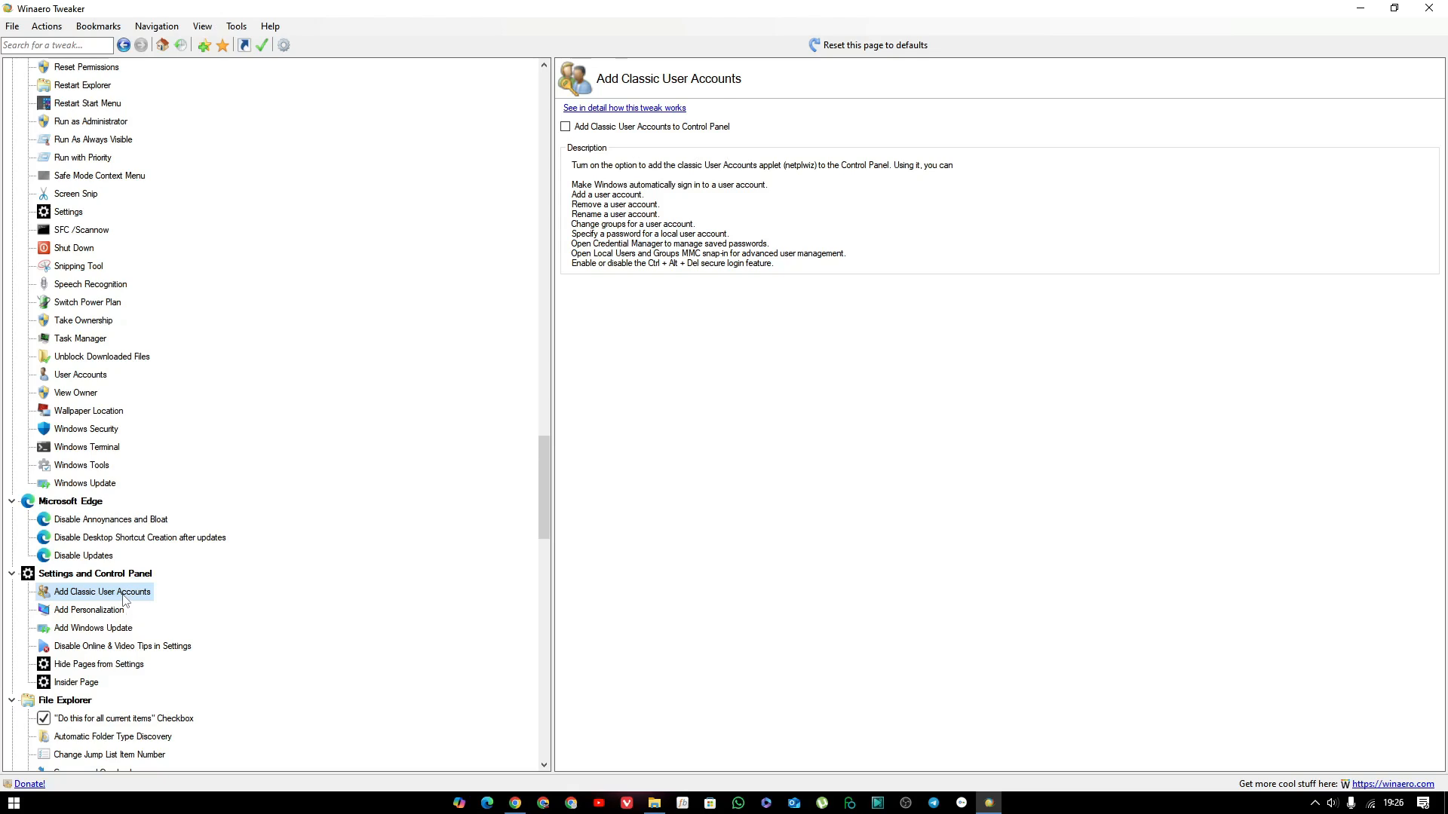
{"action": "left_click", "coordinate": [116, 614]}
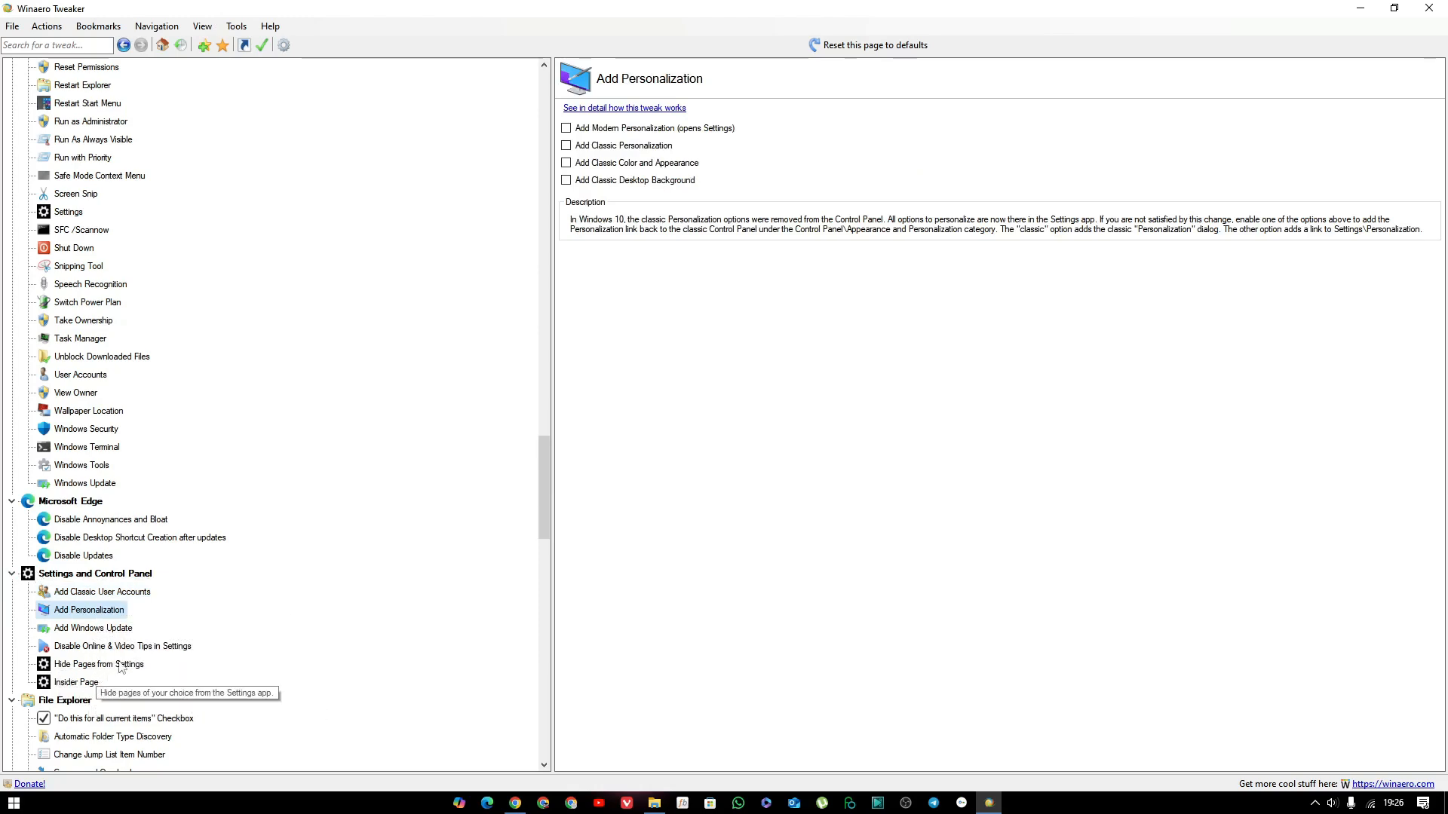
Look through the remaining tweak categories from File Explorer to Get Classic Apps, and return to the Home category.
{"action": "scroll", "coordinate": [229, 726], "scroll_direction": "down", "scroll_amount": 1}
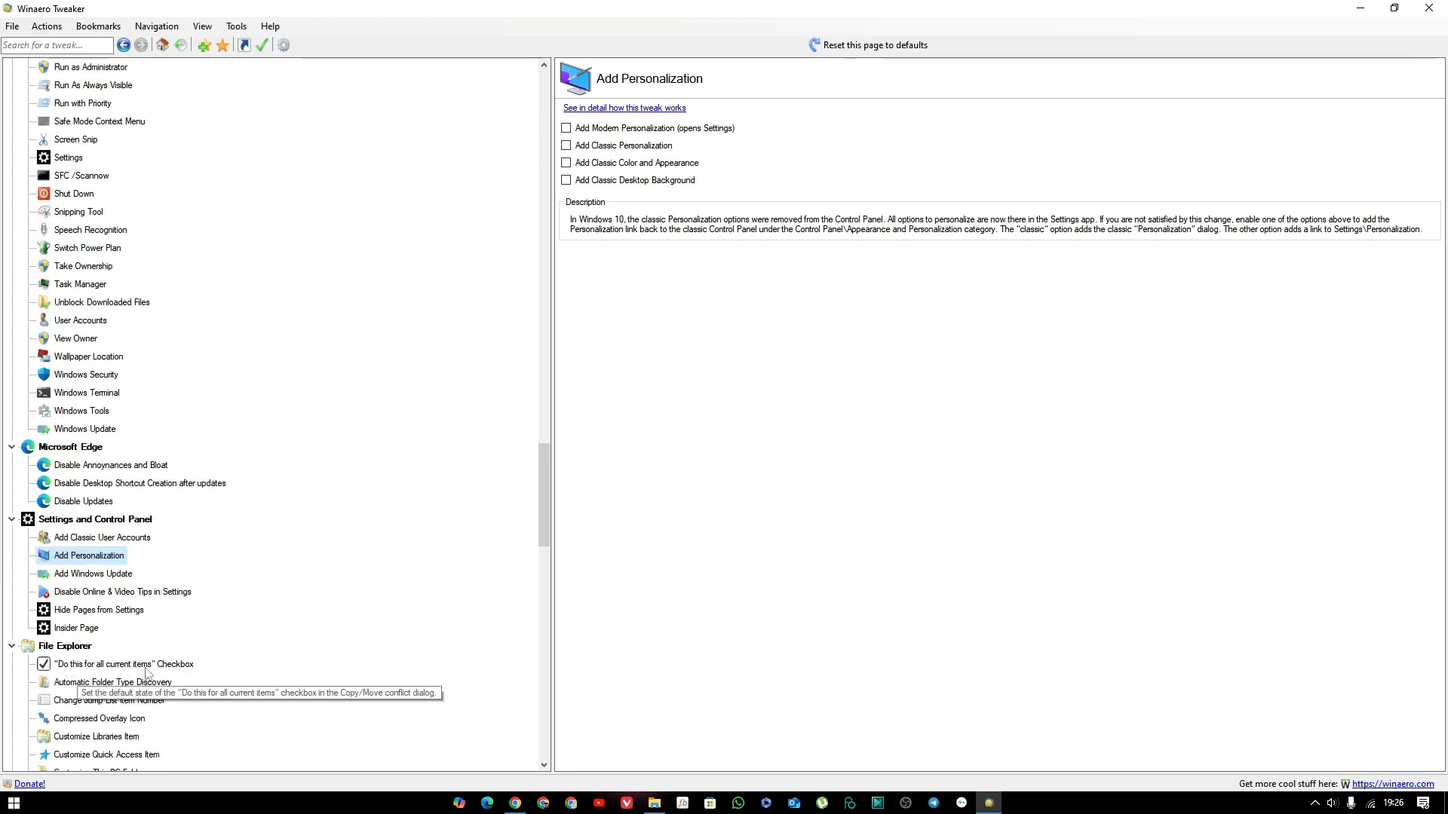
{"action": "scroll", "coordinate": [194, 690], "scroll_direction": "down", "scroll_amount": 2}
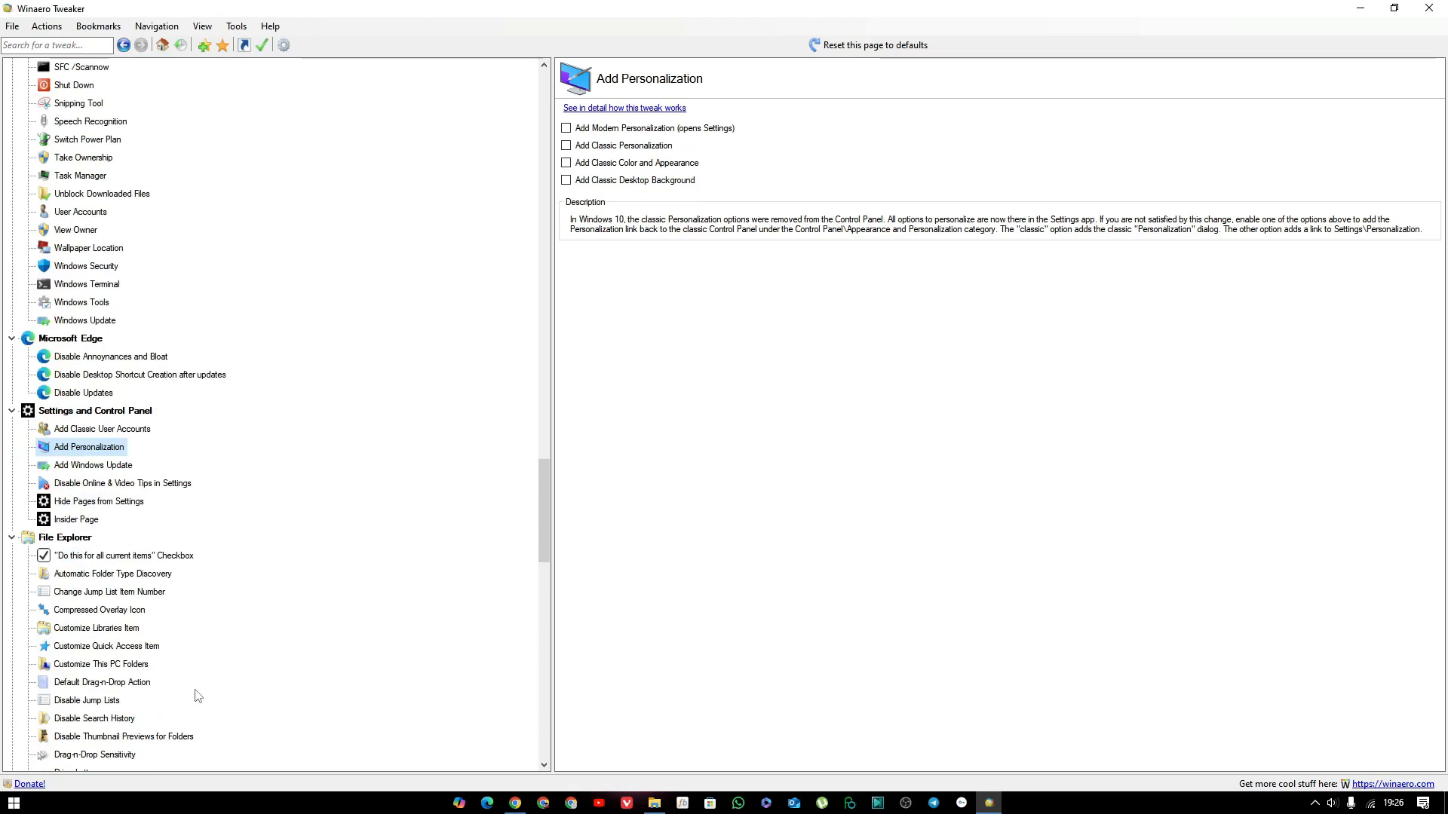
{"action": "scroll", "coordinate": [198, 695], "scroll_direction": "down", "scroll_amount": 7}
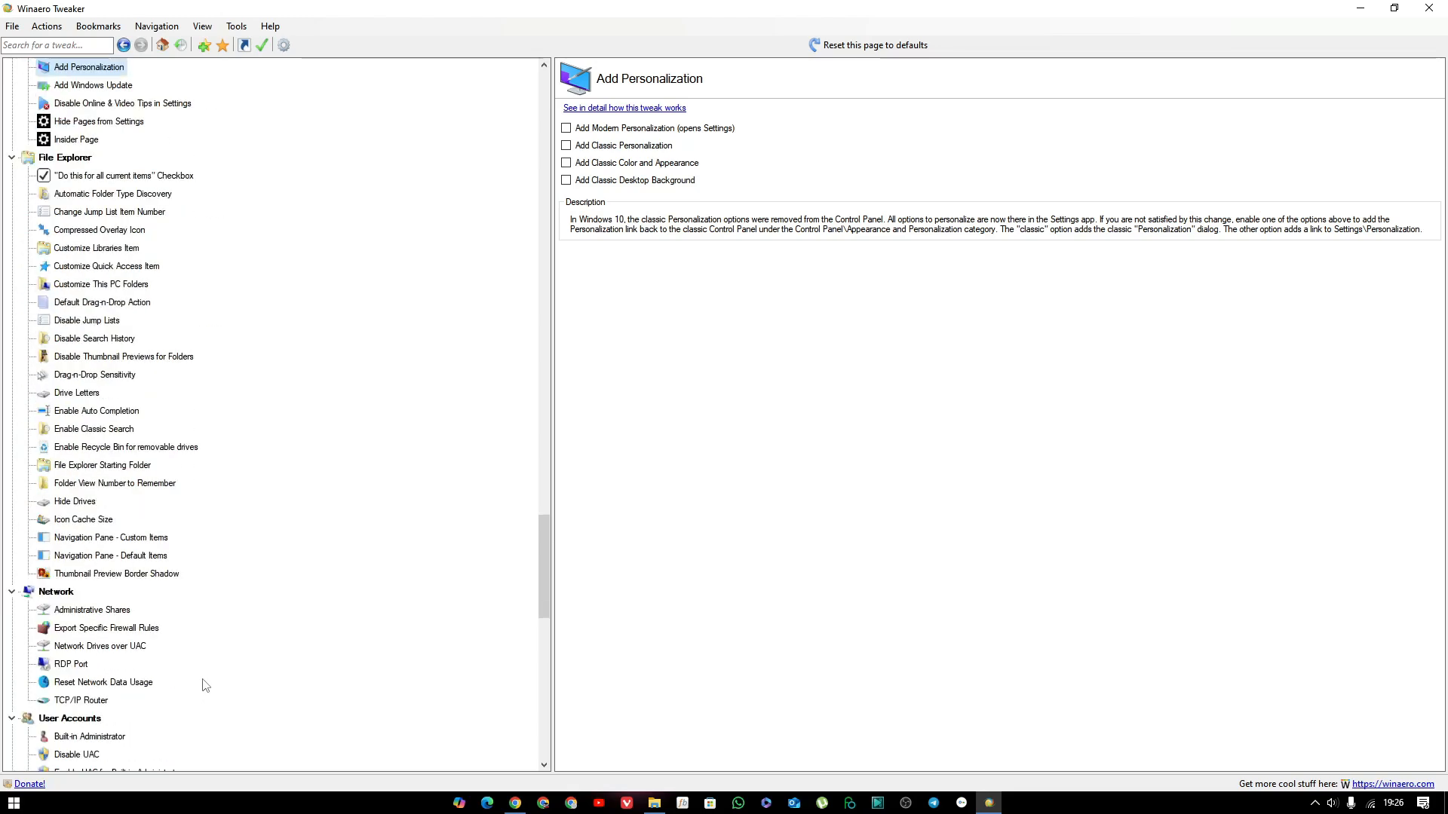
{"action": "scroll", "coordinate": [204, 684], "scroll_direction": "down", "scroll_amount": 3}
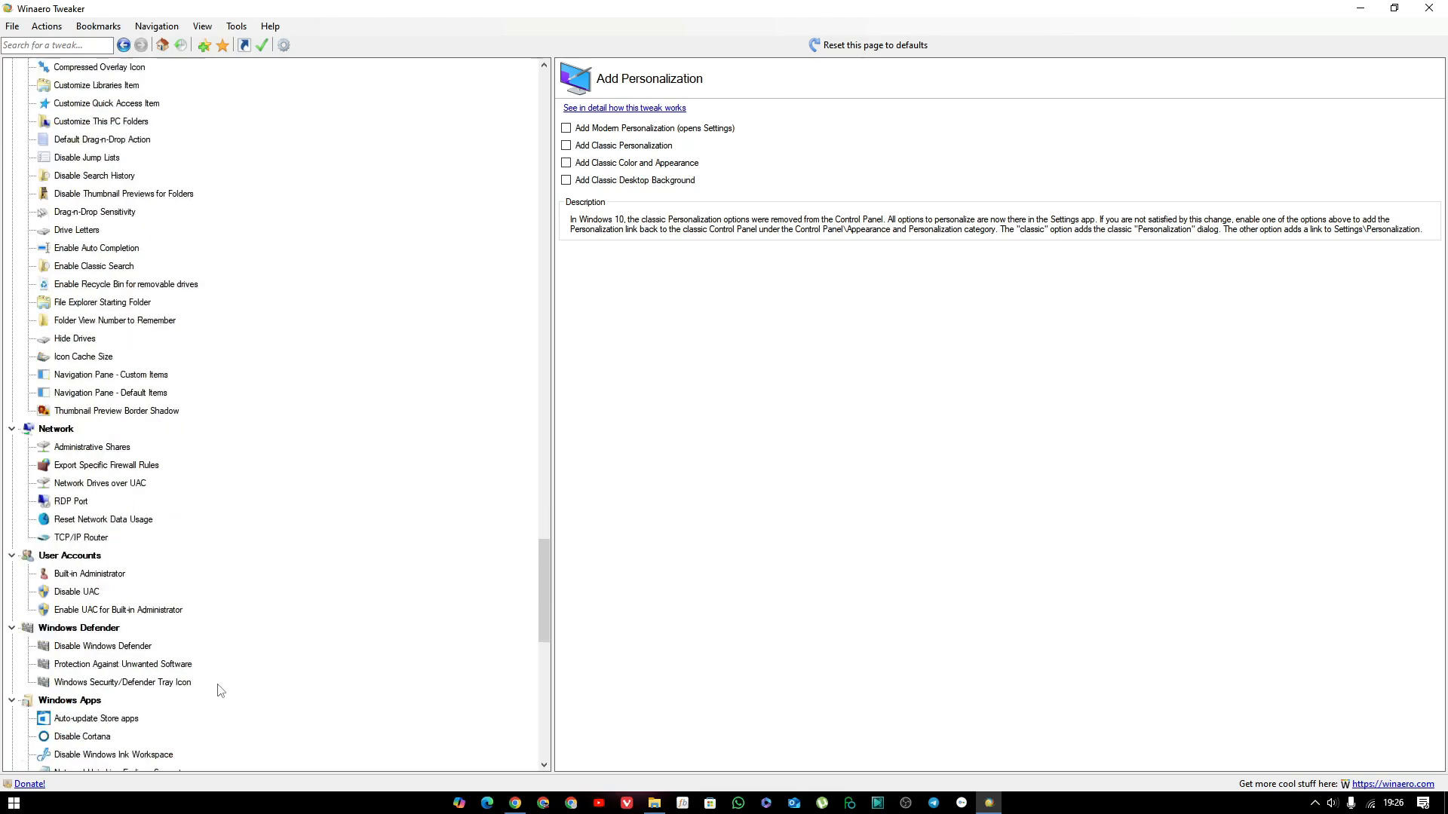
{"action": "scroll", "coordinate": [220, 693], "scroll_direction": "down", "scroll_amount": 5}
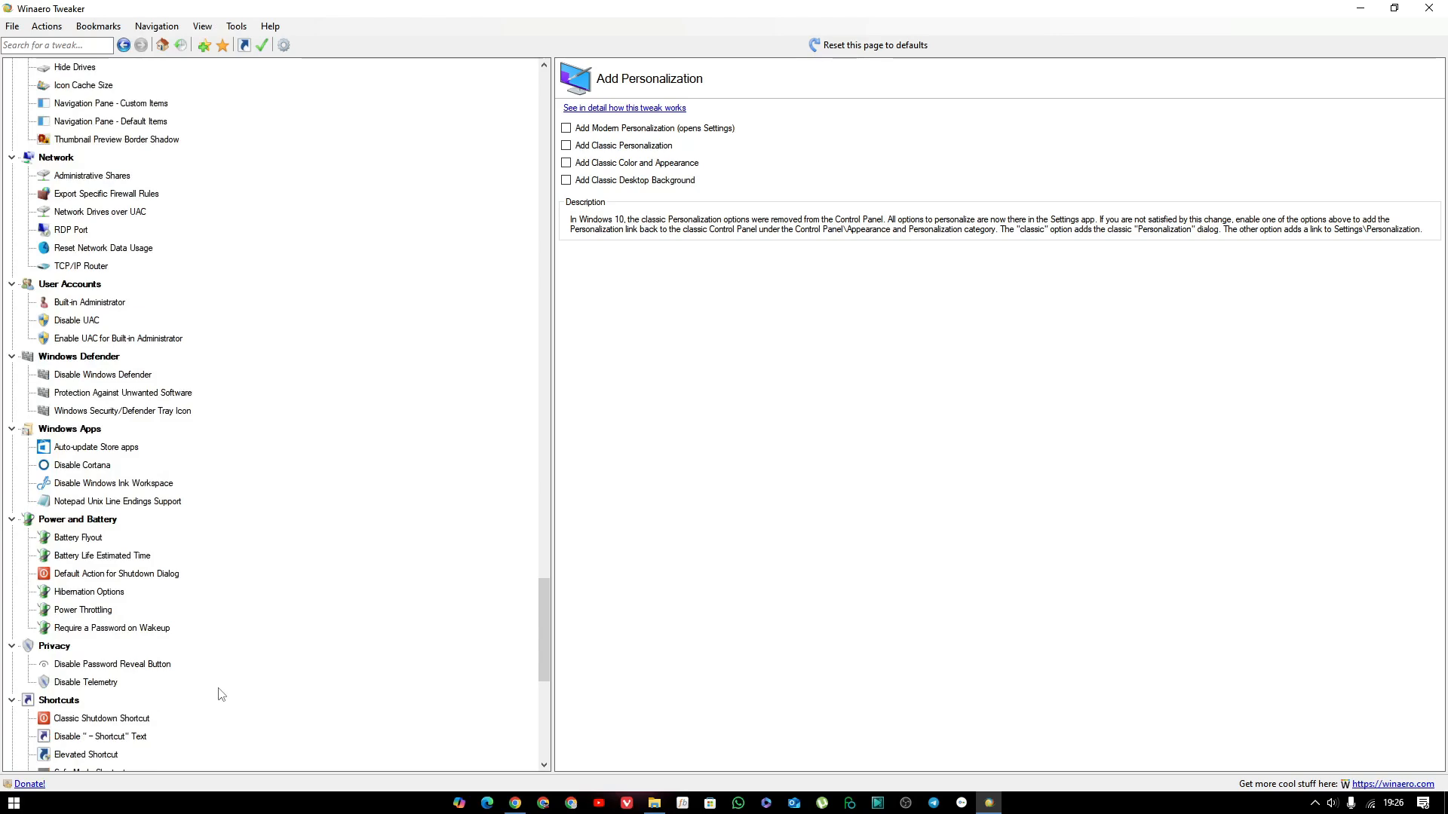
{"action": "scroll", "coordinate": [221, 694], "scroll_direction": "down", "scroll_amount": 7}
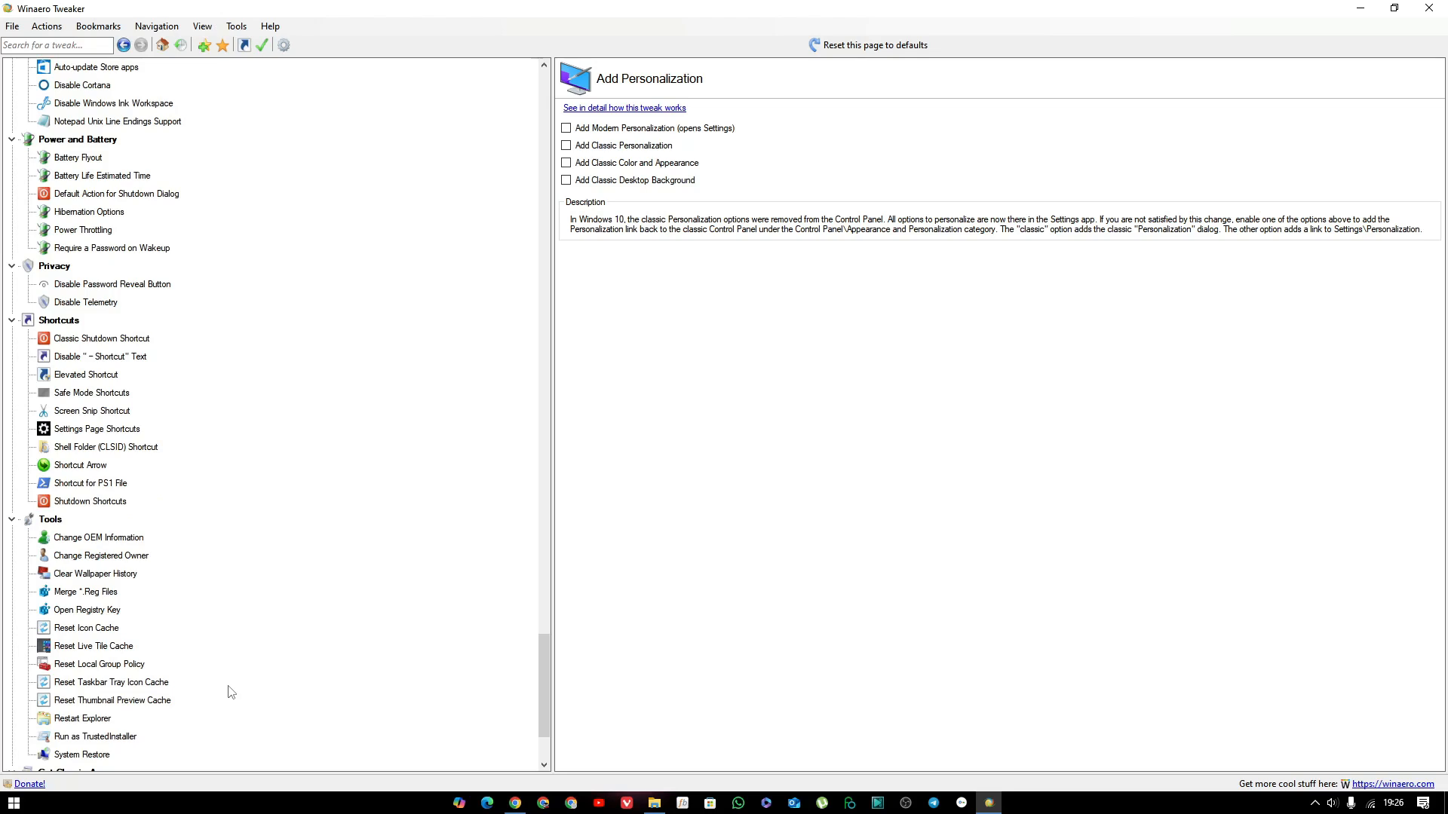
{"action": "scroll", "coordinate": [232, 692], "scroll_direction": "down", "scroll_amount": 3}
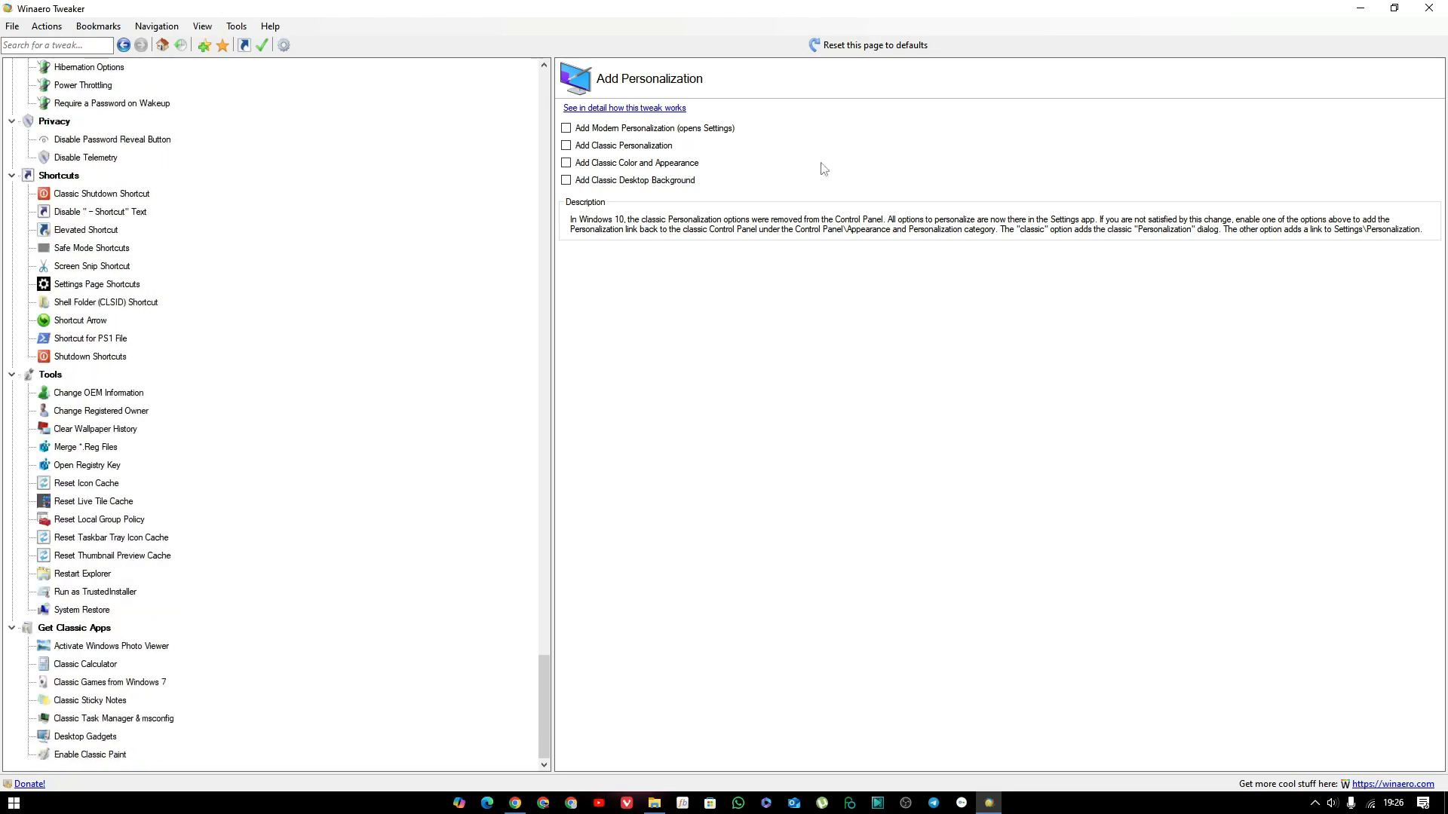
{"action": "scroll", "coordinate": [487, 445], "scroll_direction": "up", "scroll_amount": 6}
{"action": "scroll", "coordinate": [486, 447], "scroll_direction": "up", "scroll_amount": 20}
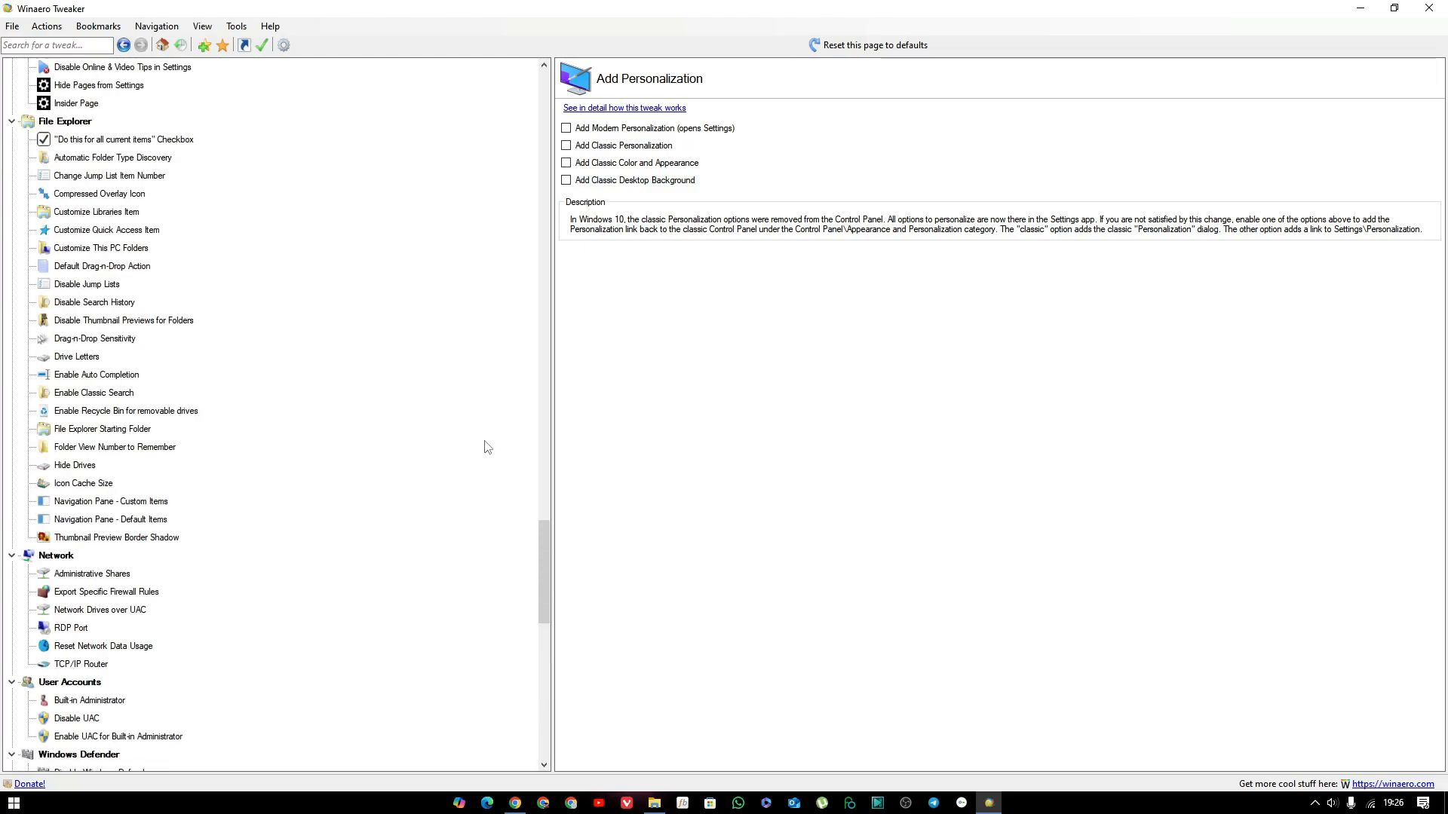
{"action": "scroll", "coordinate": [487, 446], "scroll_direction": "up", "scroll_amount": 10}
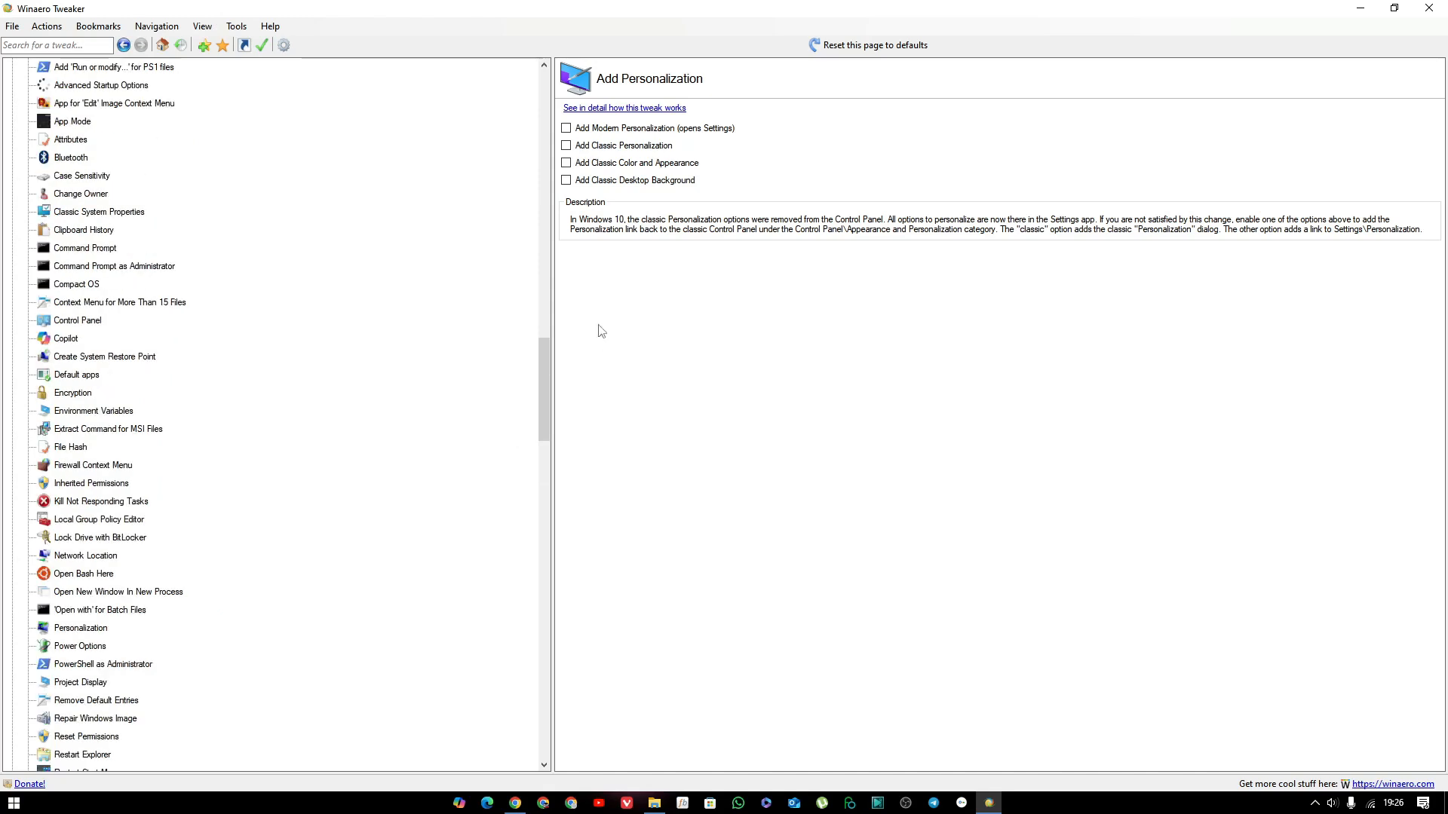
{"action": "left_click_drag", "start_coordinate": [539, 382], "coordinate": [518, 83]}
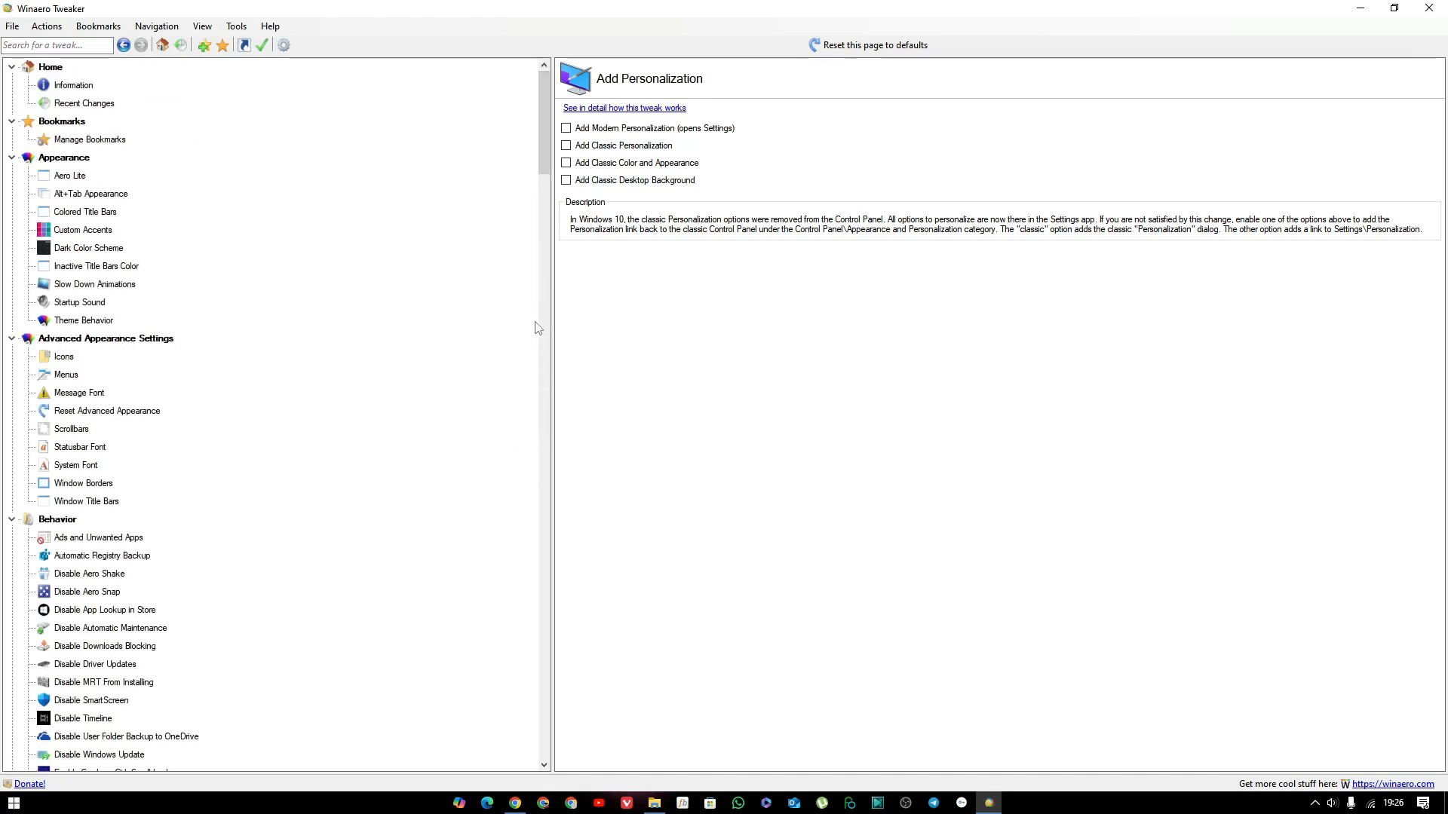